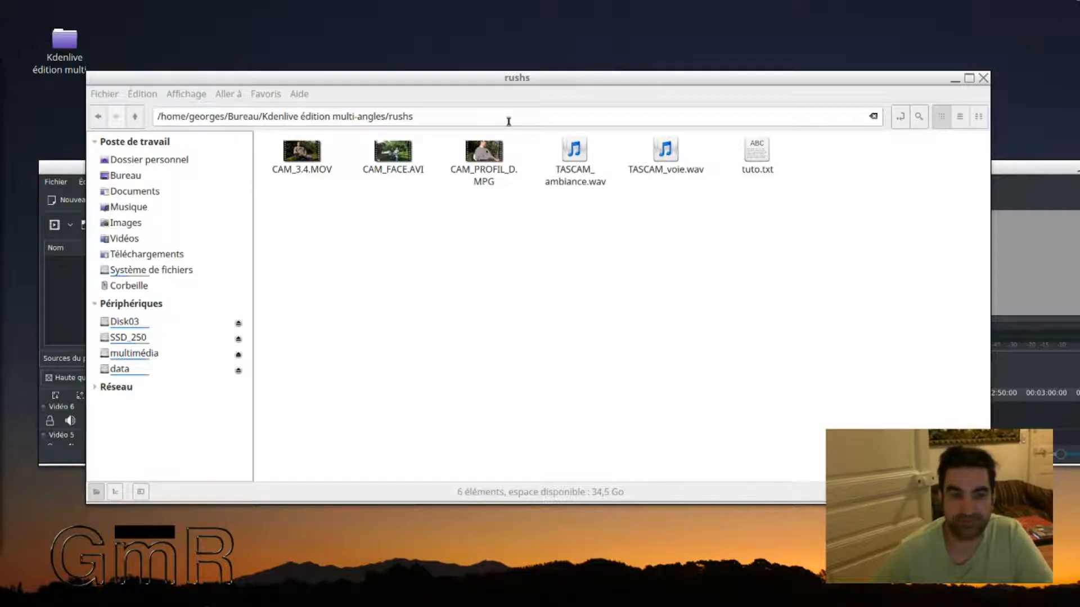
# Import the three camera clips and two TASCAM audio files from the rushs folder into the Kdenlive project, declining the custom 848x480 profile
pyautogui.click(504, 80)
pyautogui.moveTo(551, 85); pyautogui.dragTo(684, 86)
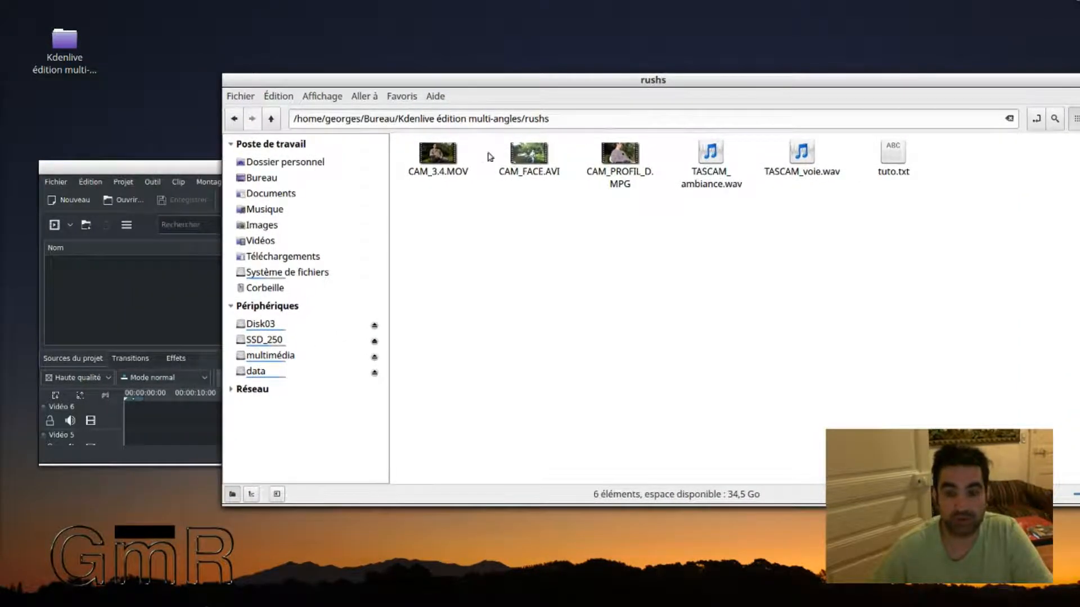
pyautogui.moveTo(401, 137); pyautogui.dragTo(826, 187)
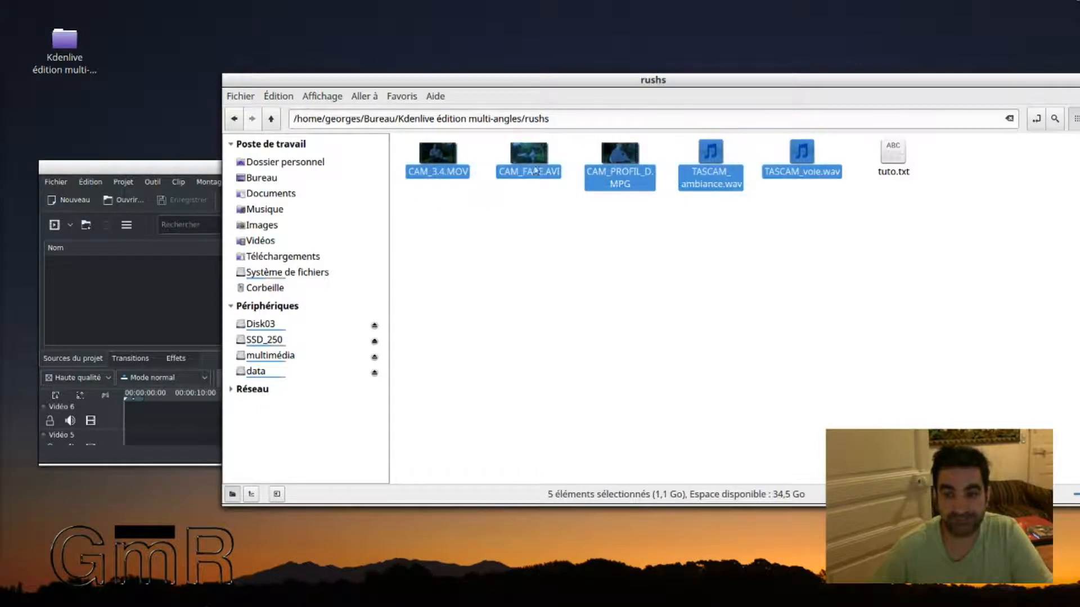
pyautogui.moveTo(440, 165); pyautogui.dragTo(129, 307)
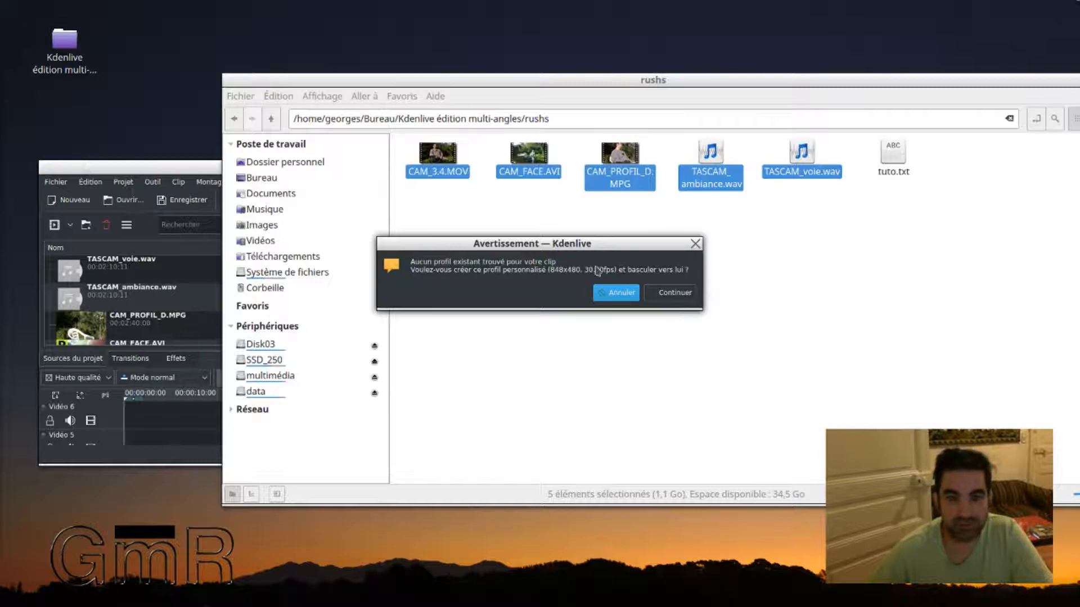
pyautogui.click(622, 296)
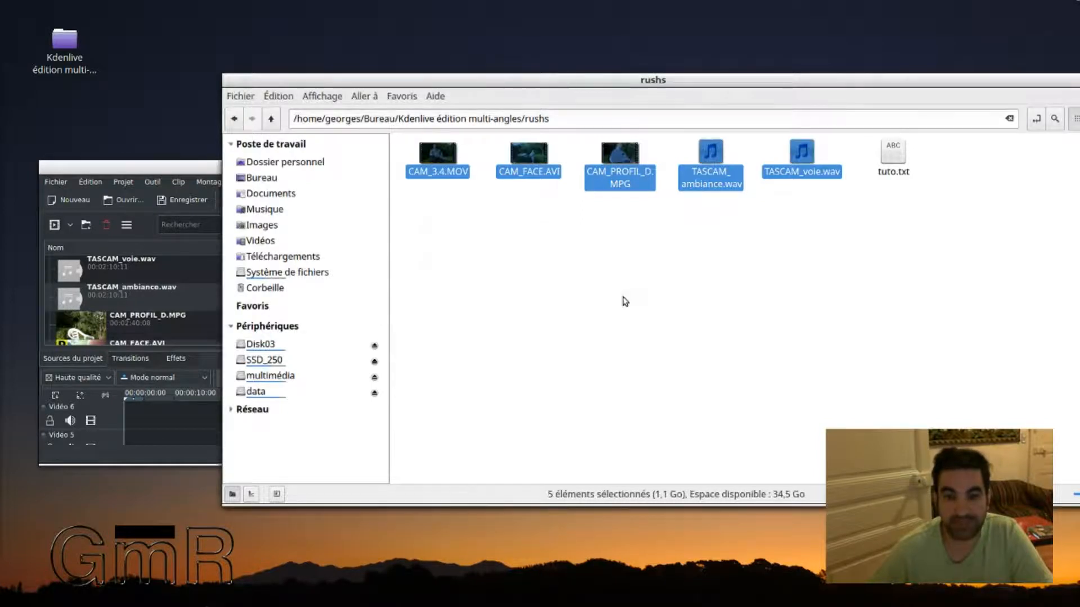
# Maximize Kdenlive, enlarge the upper panels, and enable proxy clips for CAM_3.4.MOV and CAM_PROFIL_D.MPG
pyautogui.doubleClick(212, 172)
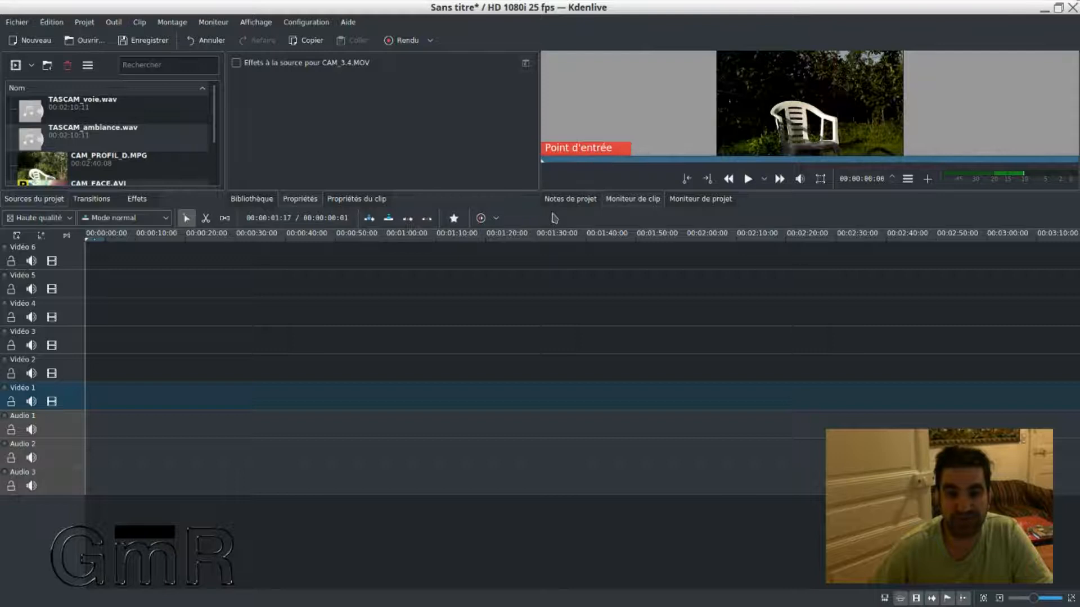
pyautogui.moveTo(555, 209); pyautogui.dragTo(548, 365)
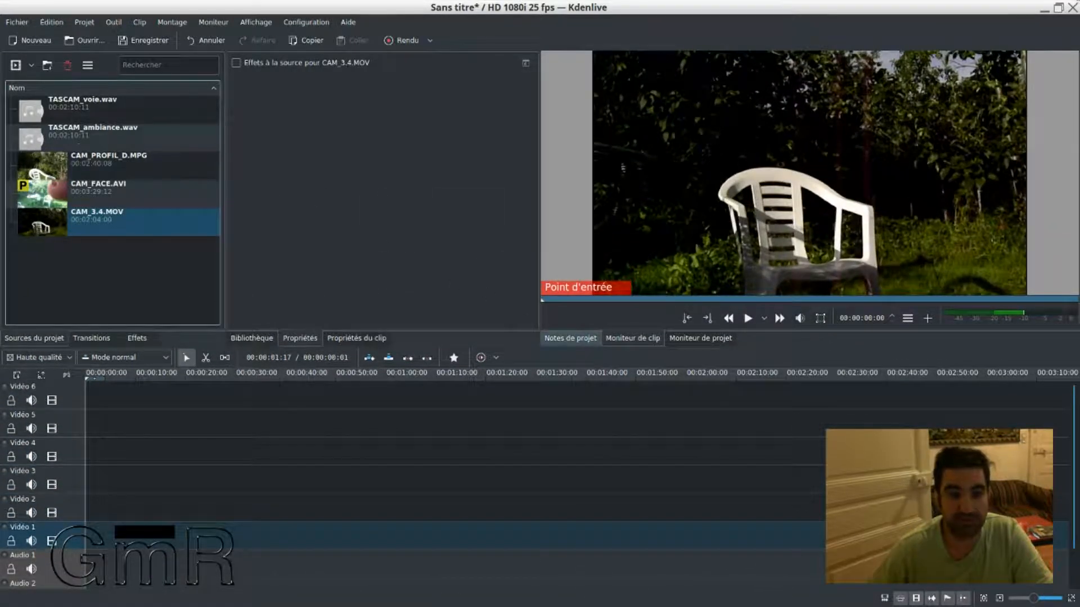
pyautogui.rightClick(68, 222)
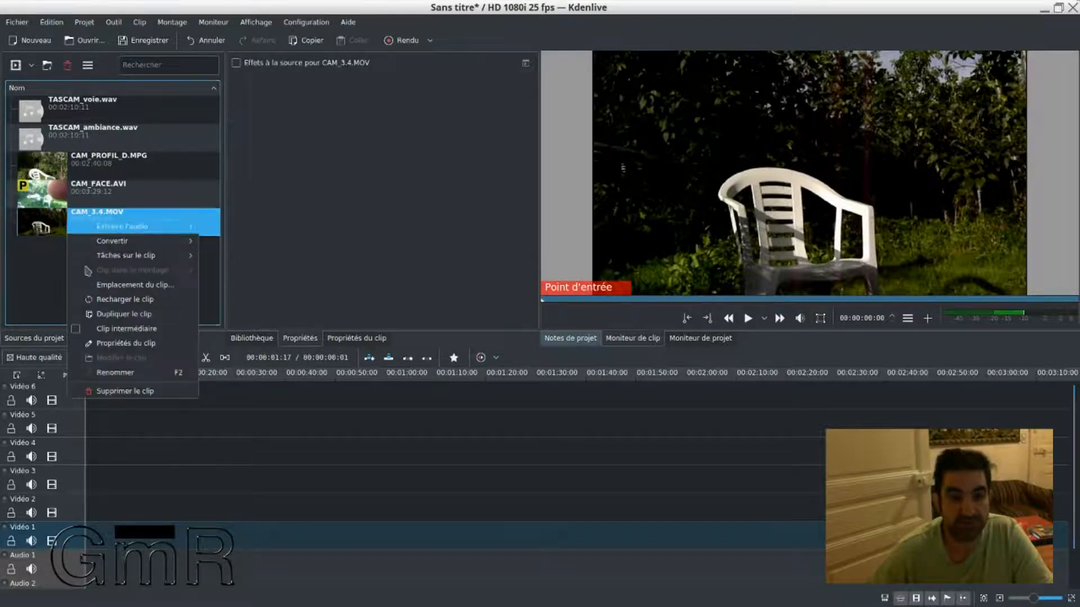
pyautogui.click(83, 333)
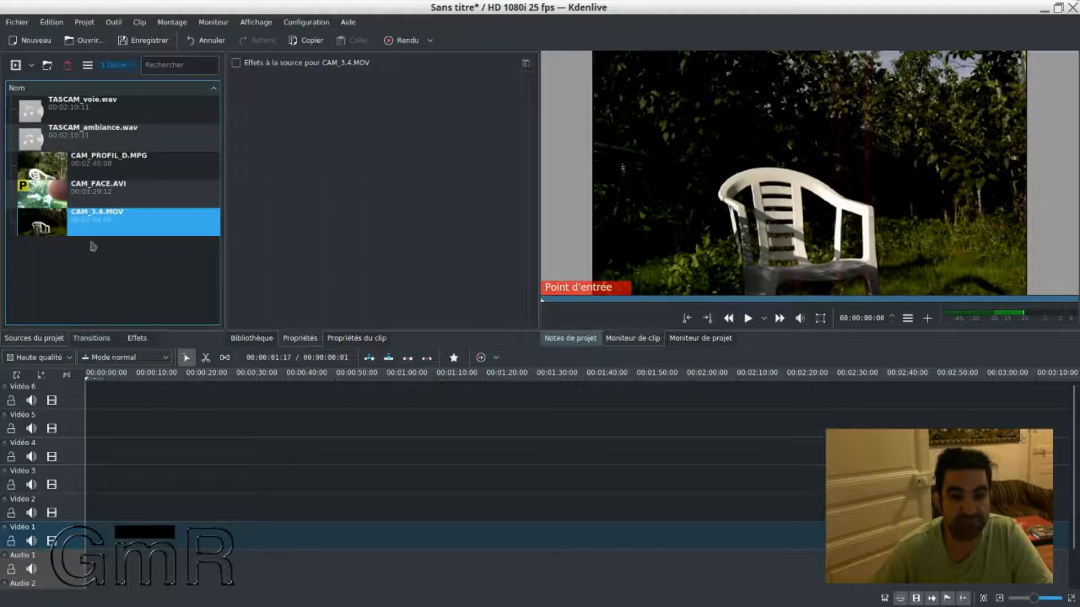
pyautogui.rightClick(81, 170)
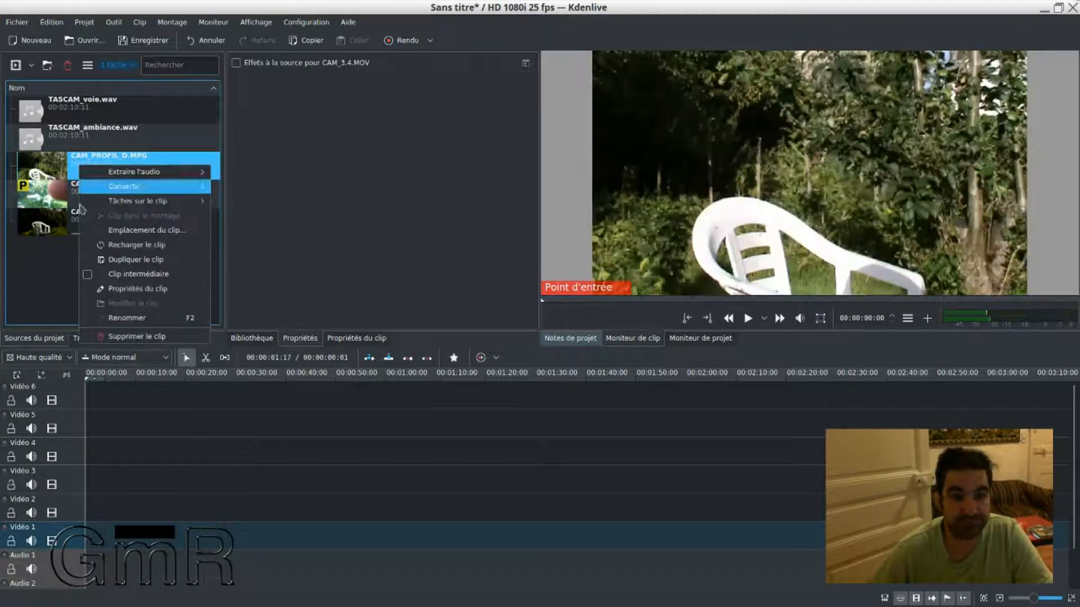
pyautogui.click(85, 274)
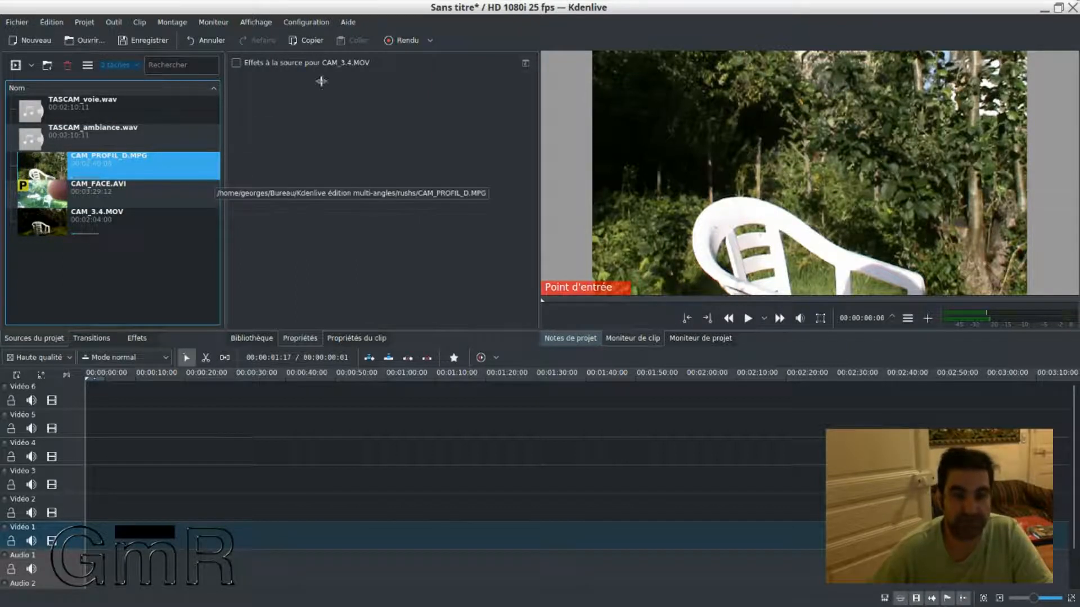
# Review the default project settings for the video profile, track counts and automatic proxy clip generation
pyautogui.click(306, 24)
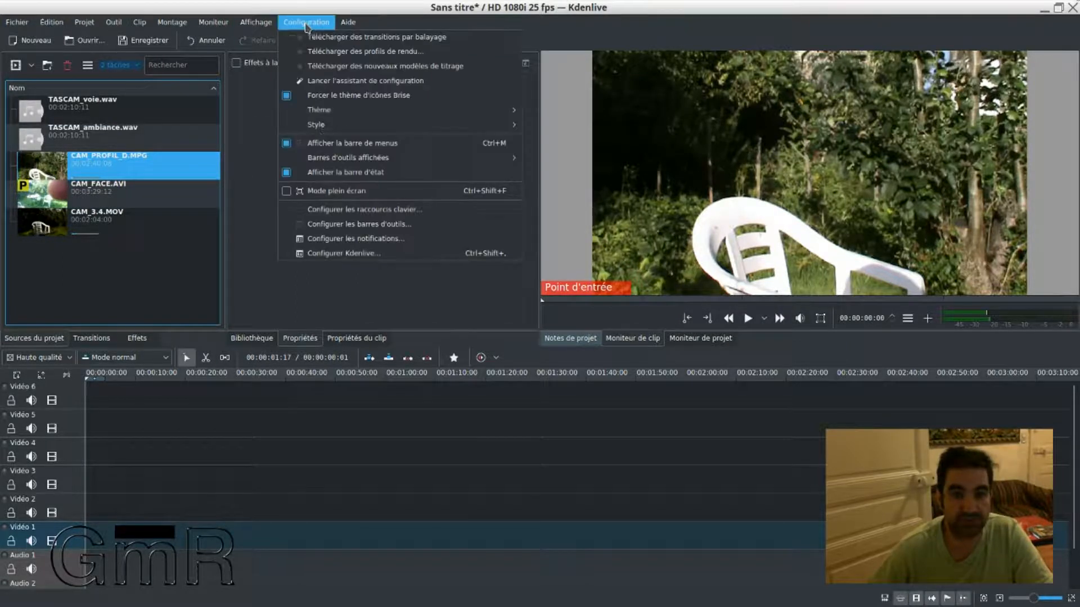
pyautogui.click(327, 254)
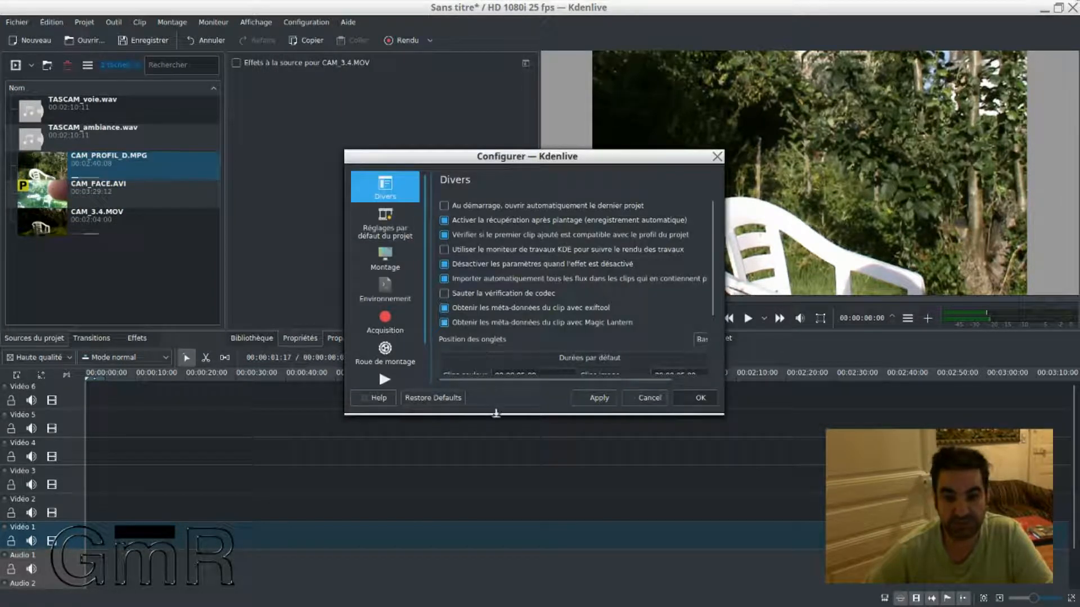
pyautogui.moveTo(496, 412); pyautogui.dragTo(495, 551)
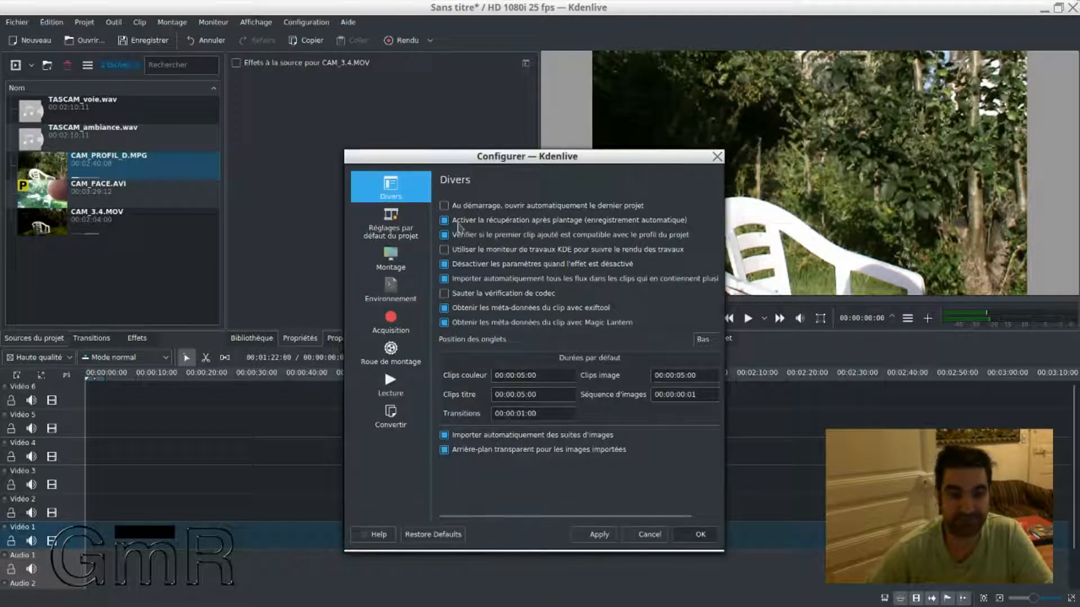
pyautogui.click(401, 239)
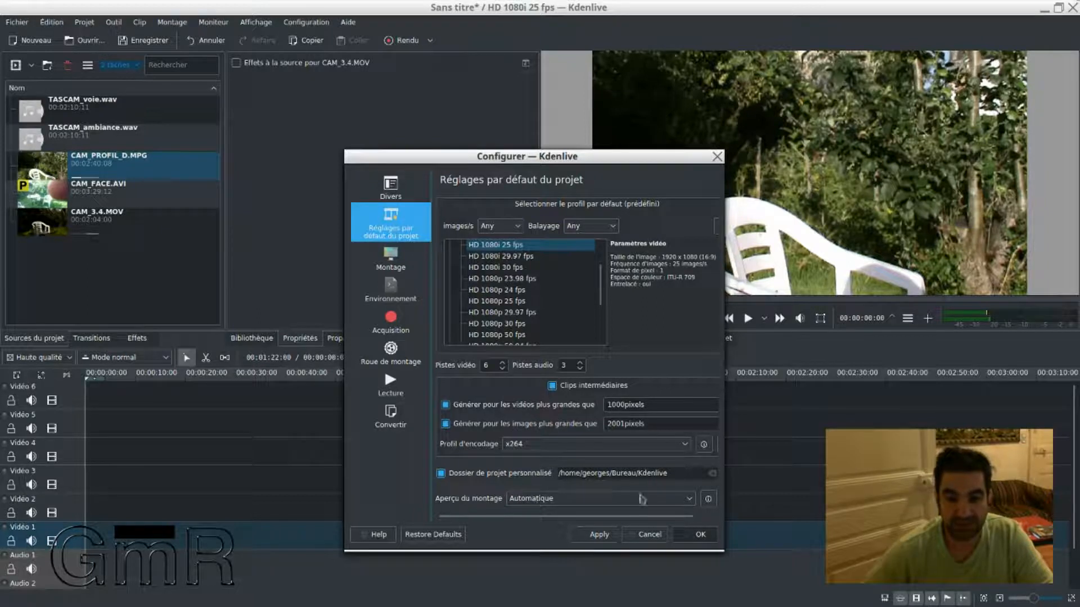
pyautogui.moveTo(552, 558); pyautogui.dragTo(554, 600)
pyautogui.moveTo(547, 159); pyautogui.dragTo(534, 92)
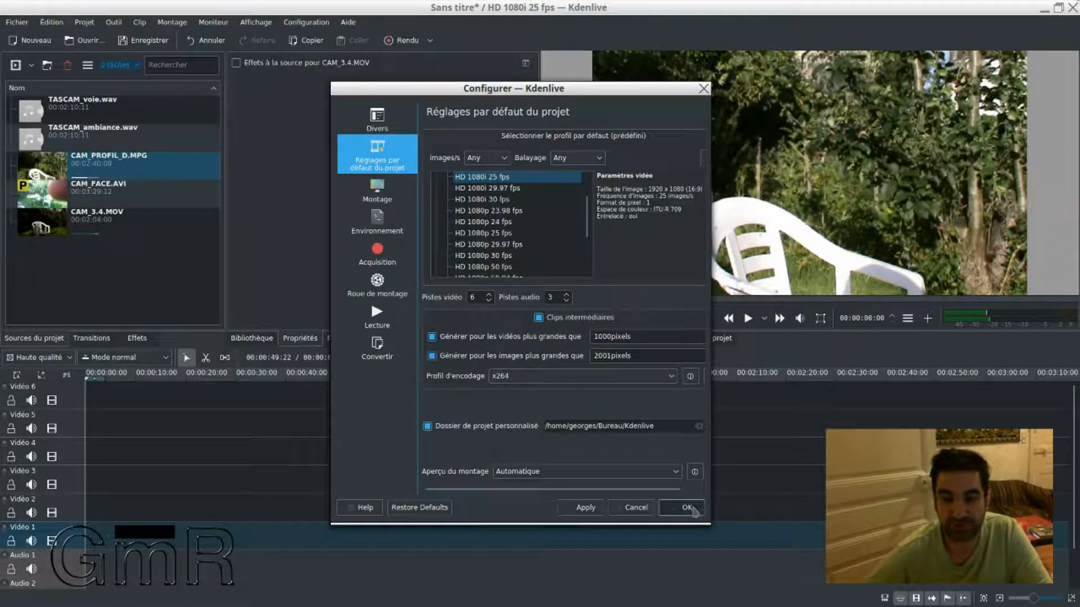
pyautogui.click(688, 507)
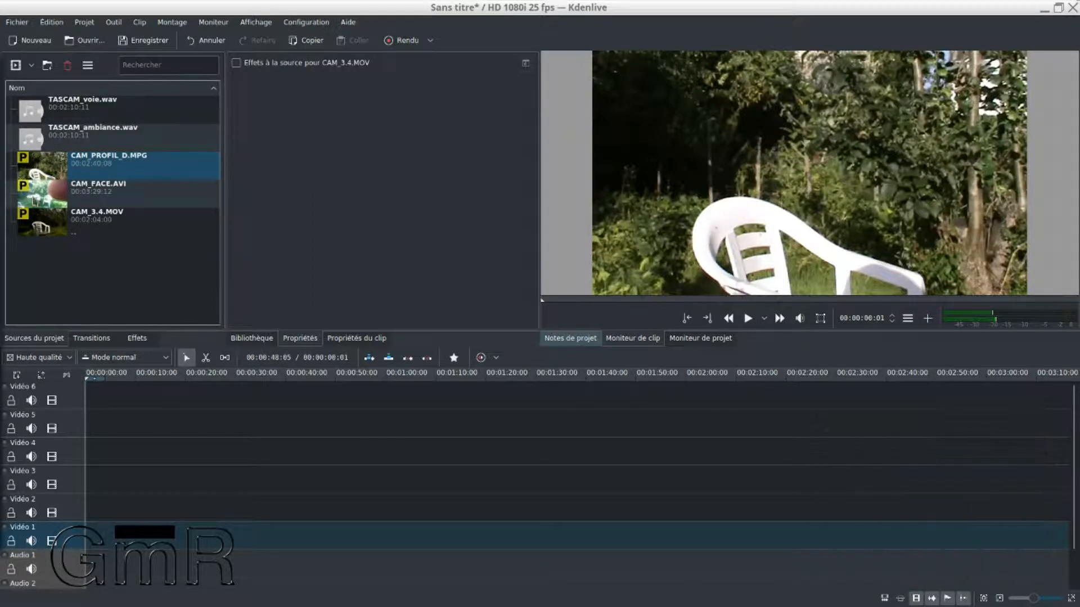
# Show CAM_FACE.AVI in the clip monitor and examine the options for saving and loading window layouts
pyautogui.click(86, 194)
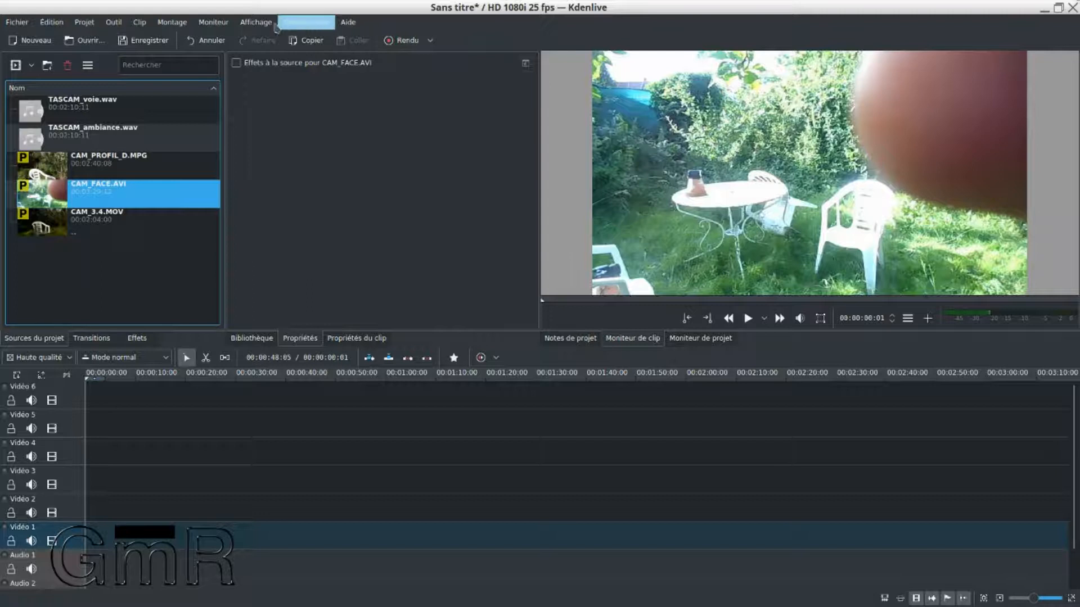
pyautogui.click(256, 23)
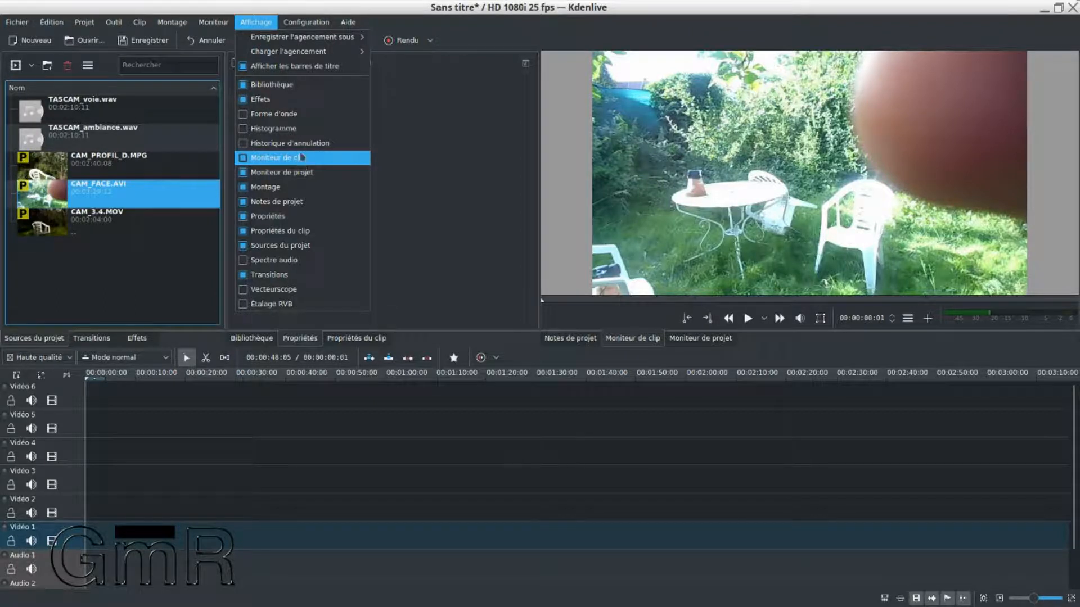
pyautogui.moveTo(301, 38)
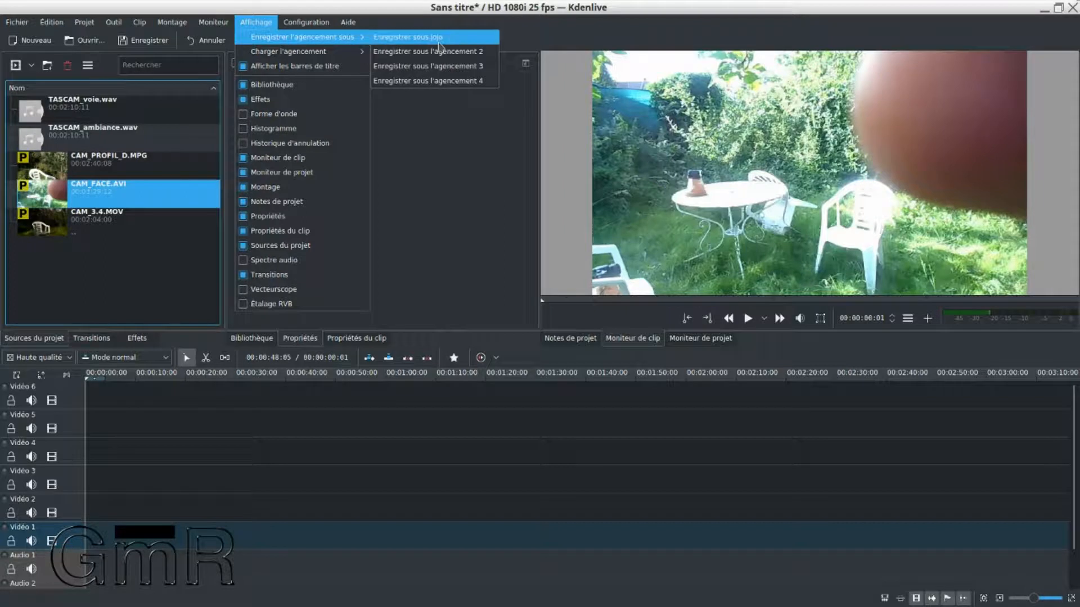
pyautogui.moveTo(317, 58)
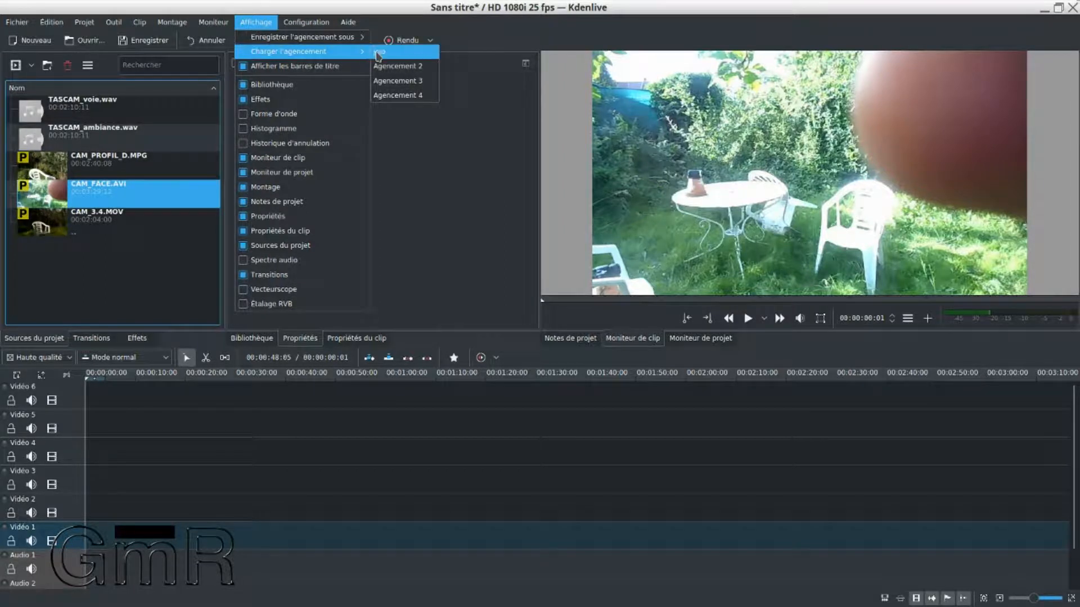
pyautogui.click(605, 317)
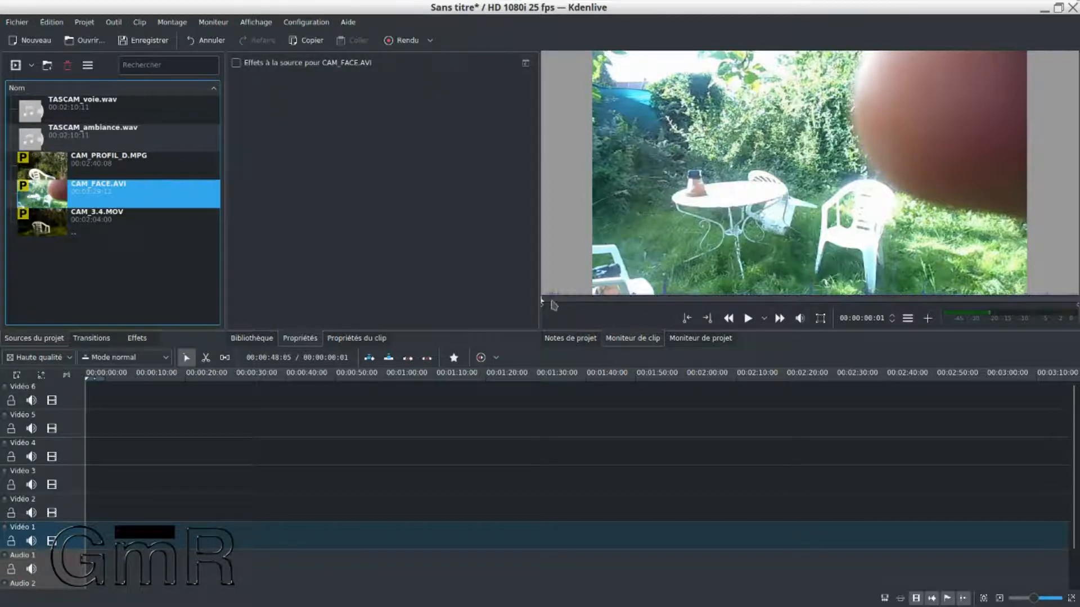
# Enlarge the clip monitor, play CAM_FACE.AVI and stop playback at 00:01:04:15
pyautogui.click(749, 323)
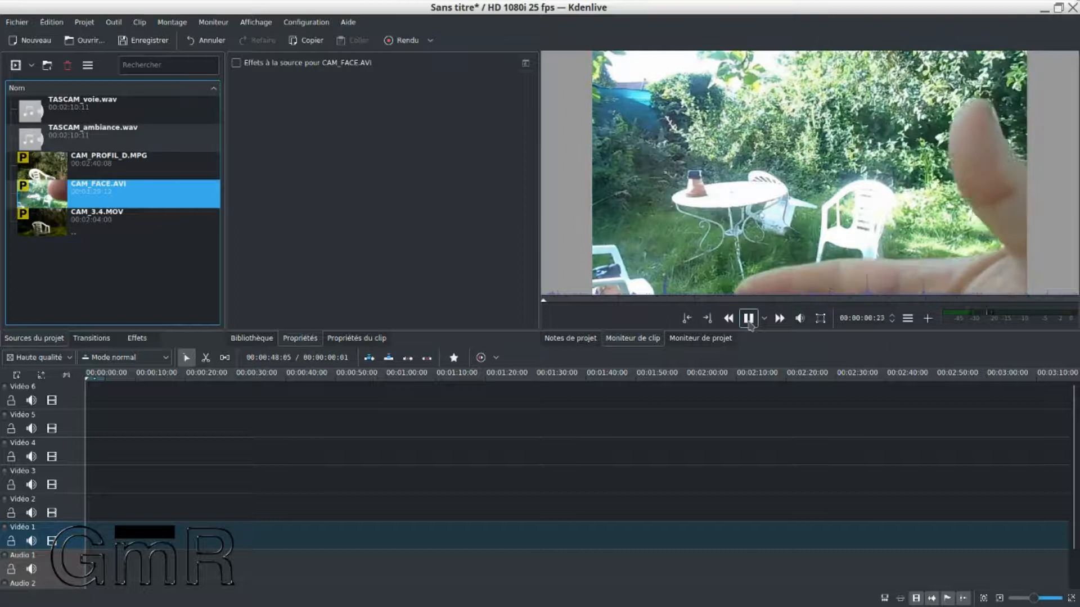
pyautogui.click(748, 322)
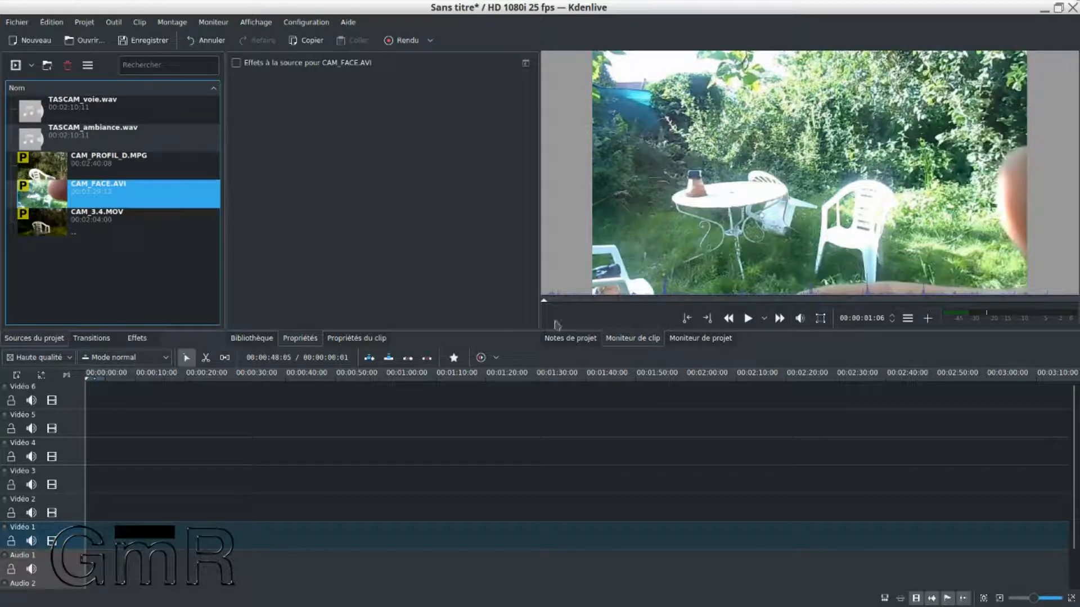
pyautogui.moveTo(530, 342); pyautogui.dragTo(701, 425)
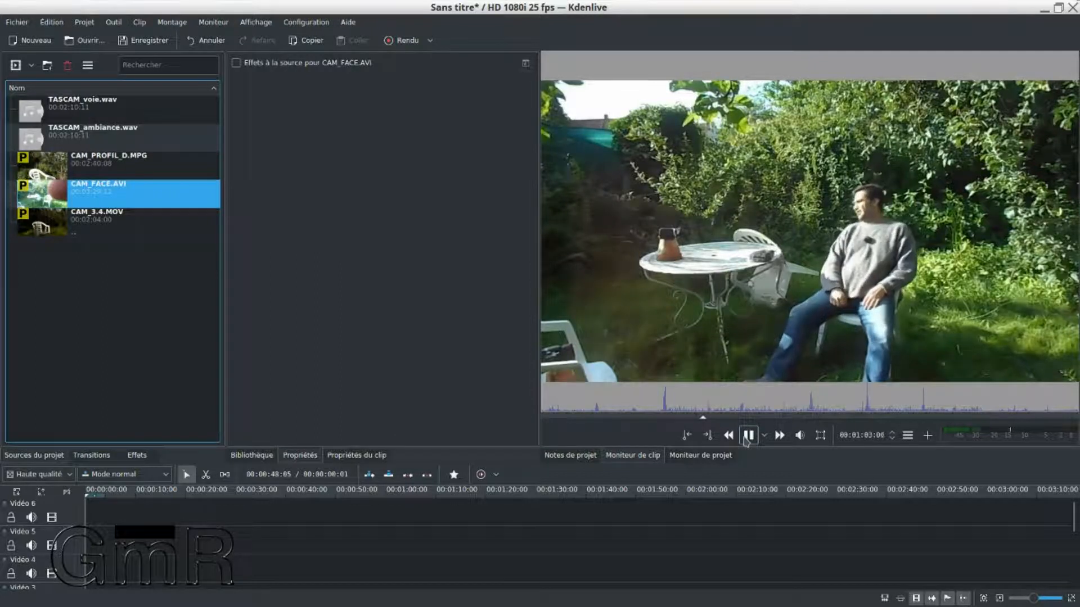
pyautogui.click(746, 440)
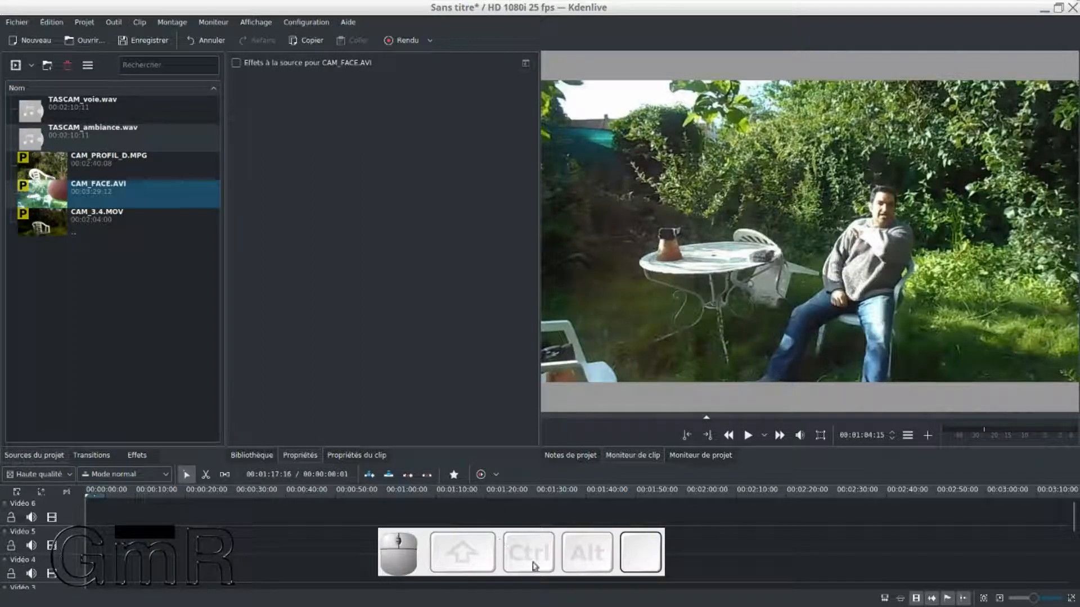
pyautogui.press('Right')
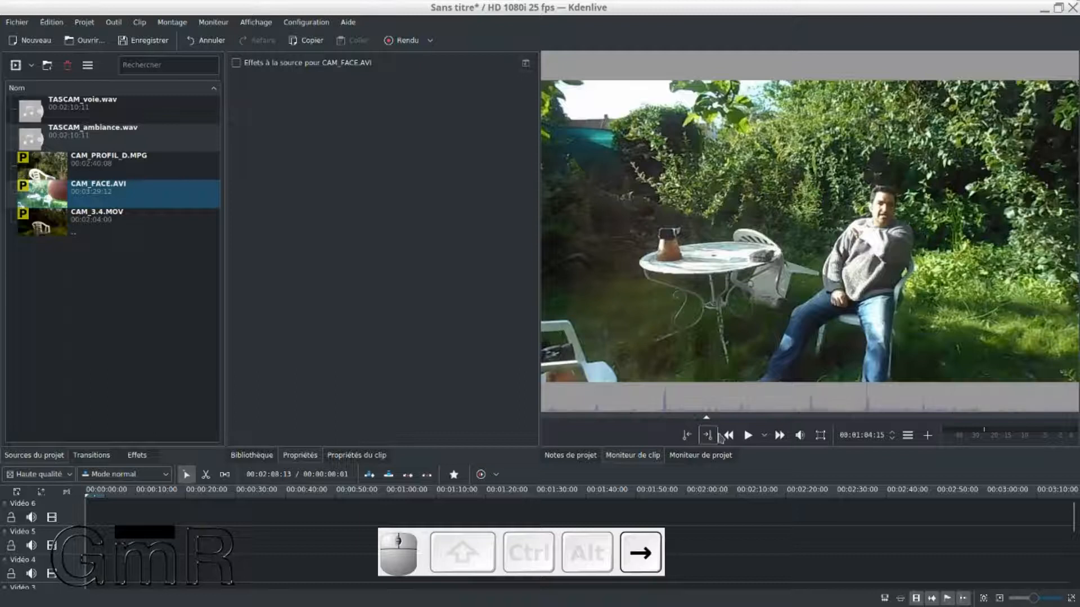
# Mark a zone in CAM_FACE.AVI with its in point at 00:01:04:15 and its out point at 00:01:41:21
pyautogui.click(686, 435)
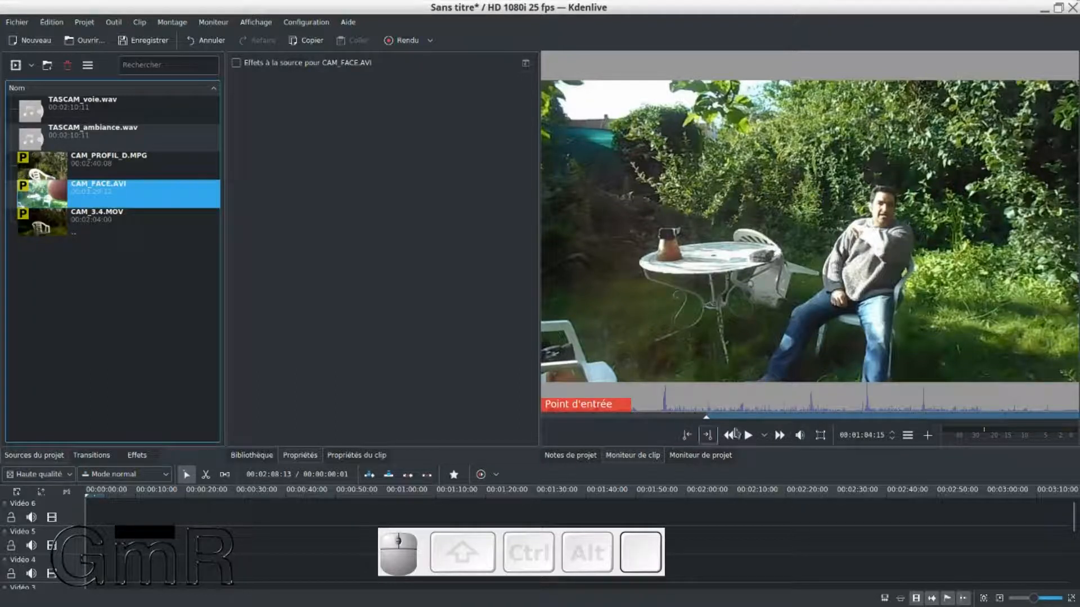
pyautogui.click(896, 419)
pyautogui.moveTo(897, 418); pyautogui.dragTo(801, 416)
pyautogui.click(710, 440)
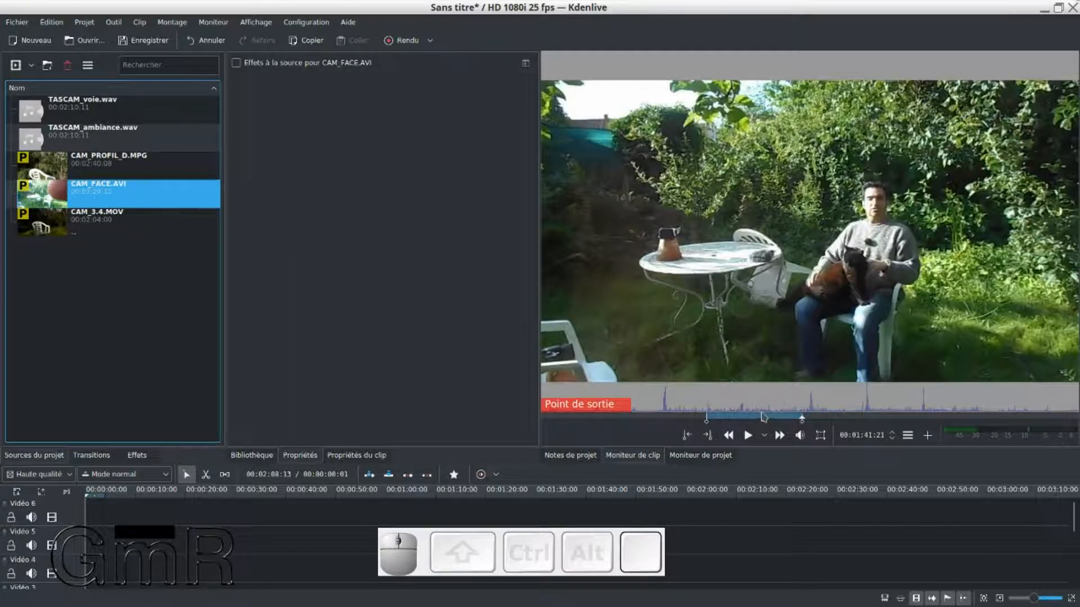
# Preview several positions inside the marked zone of CAM_FACE.AVI, finishing at 00:01:10:19
pyautogui.click(749, 415)
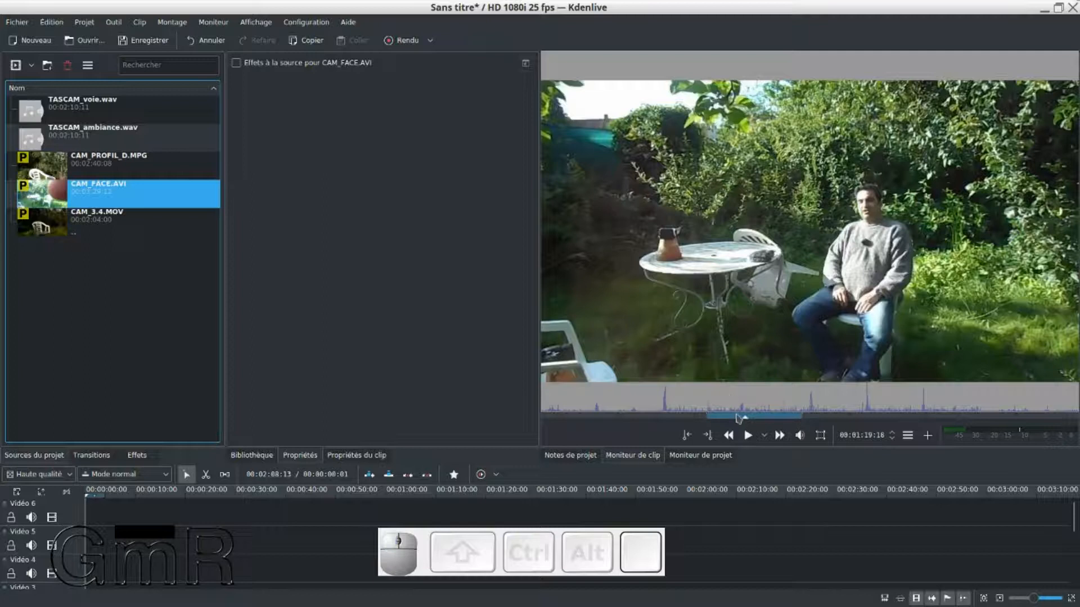
pyautogui.click(738, 418)
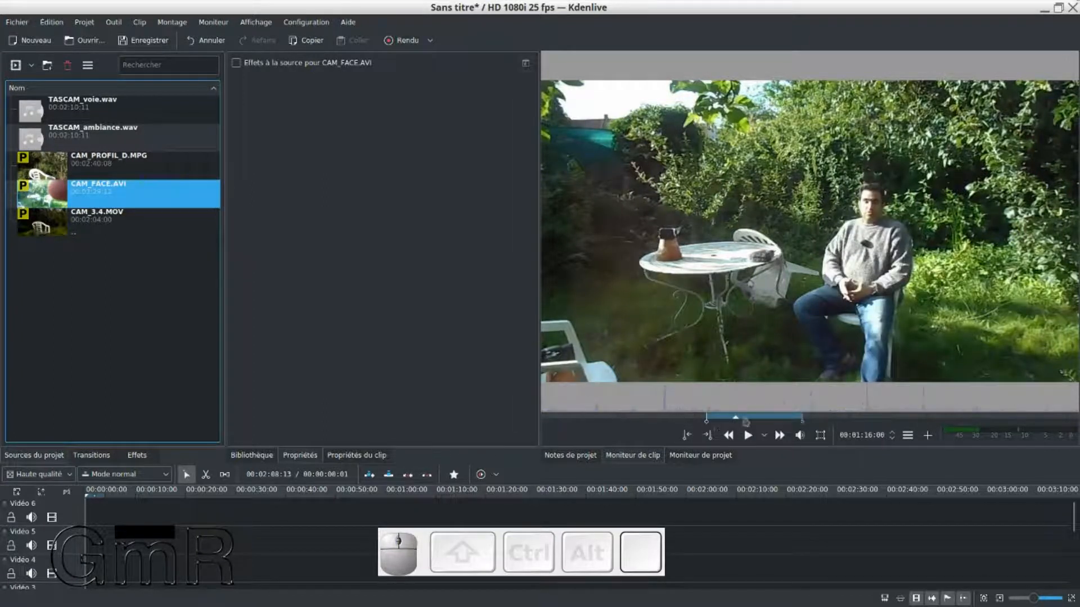
pyautogui.click(765, 417)
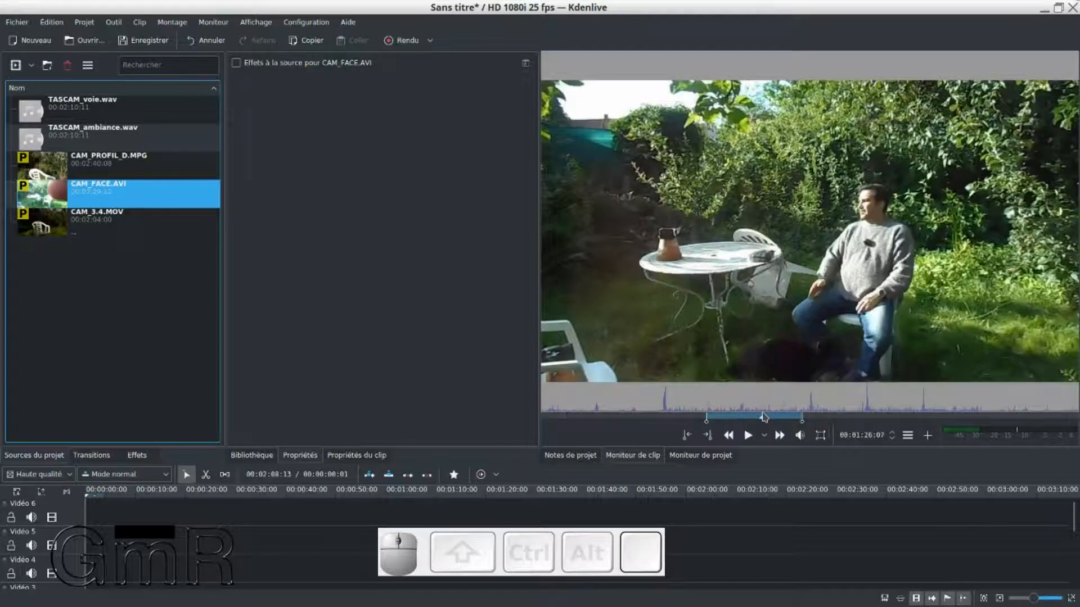
pyautogui.click(709, 426)
pyautogui.click(709, 424)
pyautogui.click(724, 422)
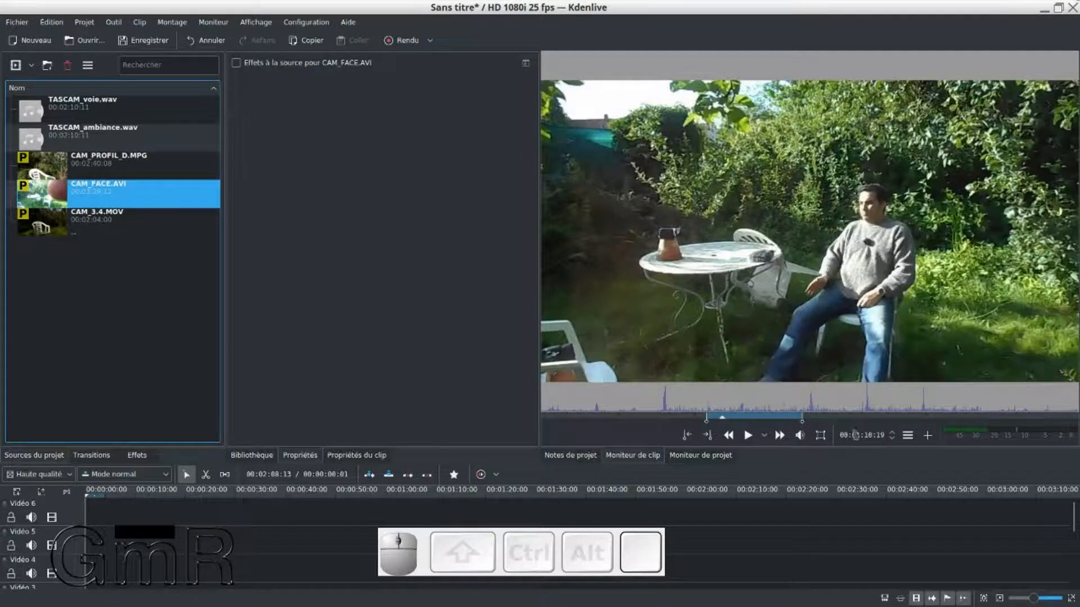
# Review the zone extraction settings for CAM_FACE.AVI in a widened dialog and dismiss it without extracting
pyautogui.click(907, 436)
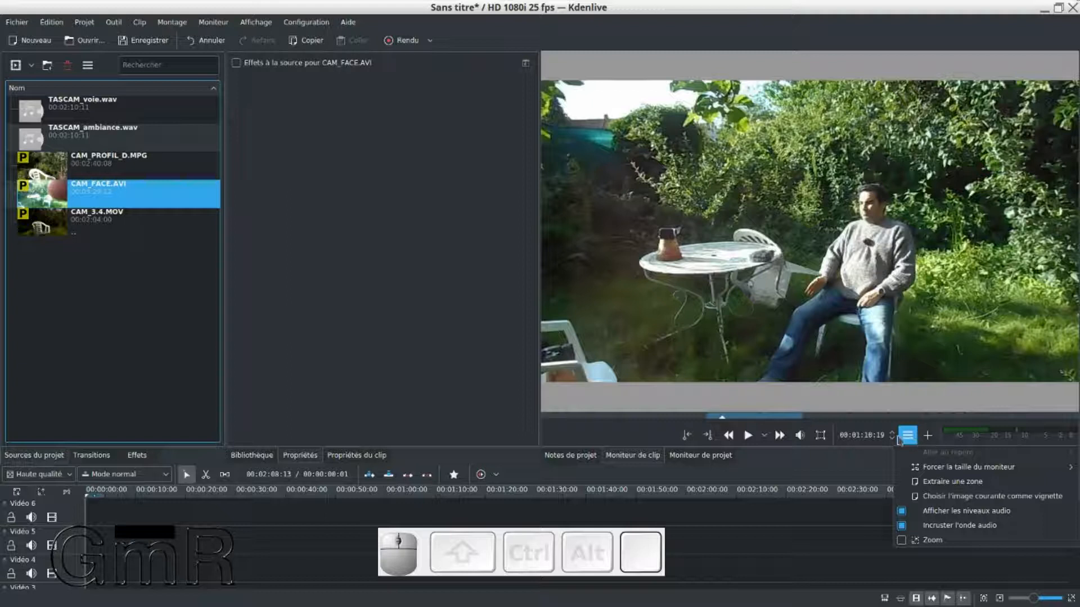
pyautogui.click(933, 482)
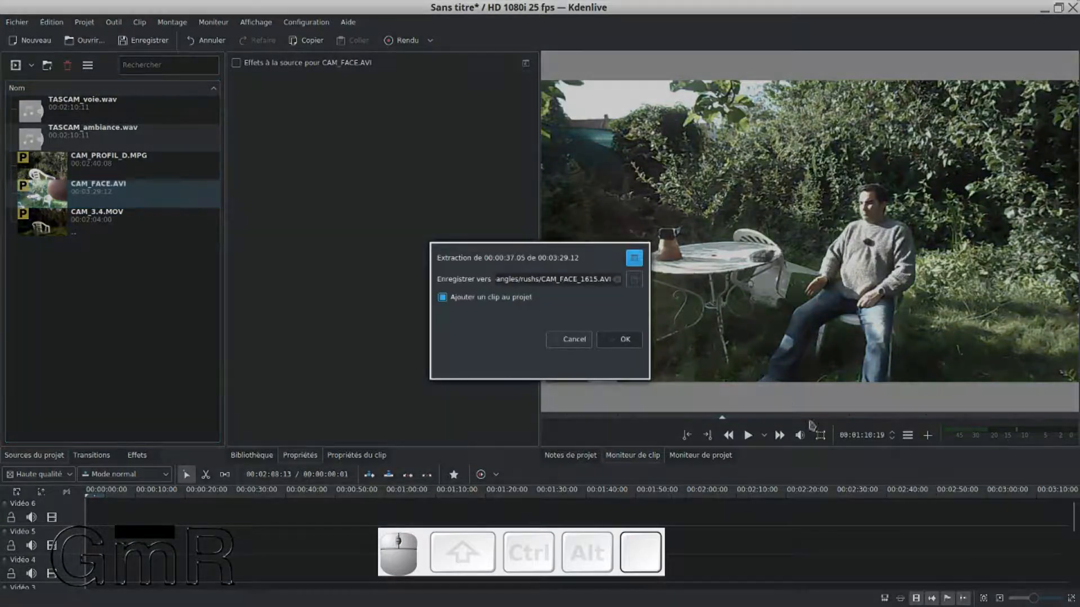
pyautogui.moveTo(648, 300); pyautogui.dragTo(749, 312)
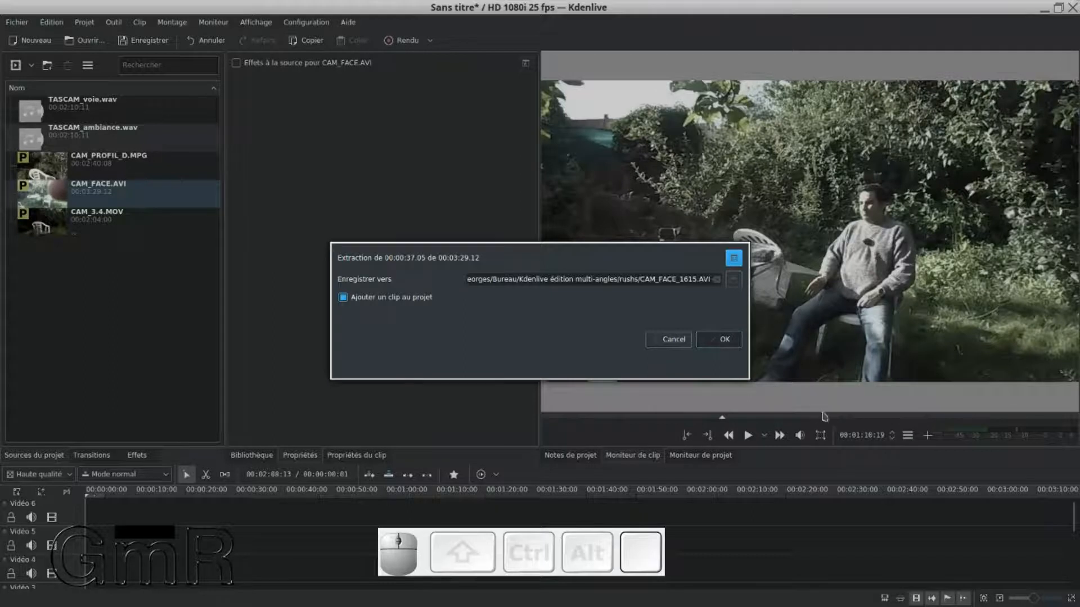
pyautogui.click(671, 340)
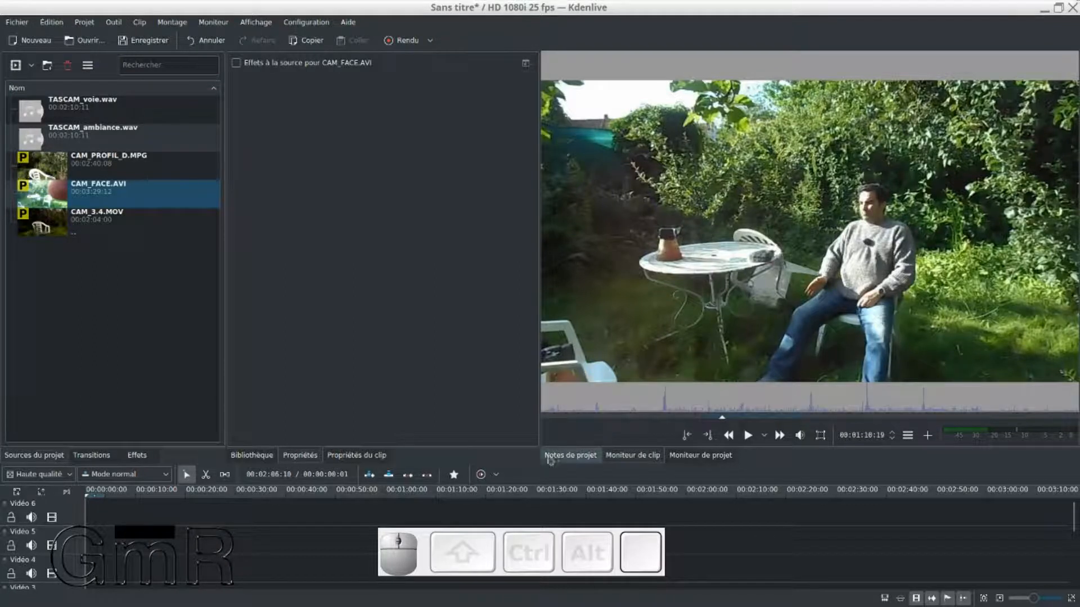
# Enlarge the timeline area and play CAM_FACE.AVI in the clip monitor, stopping at 00:01:15:23
pyautogui.moveTo(528, 460); pyautogui.dragTo(527, 329)
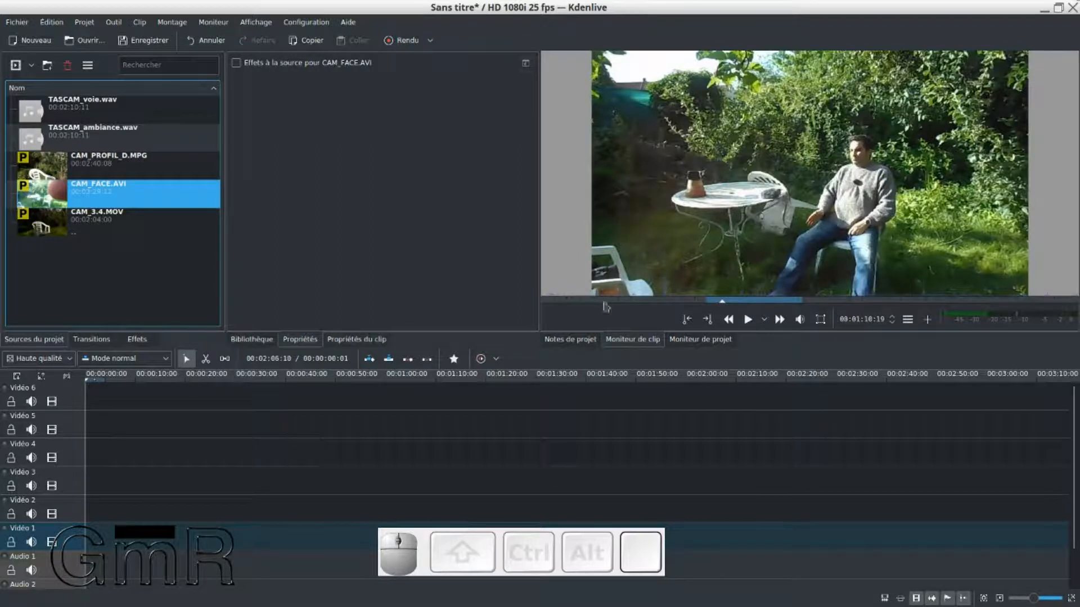
pyautogui.click(595, 320)
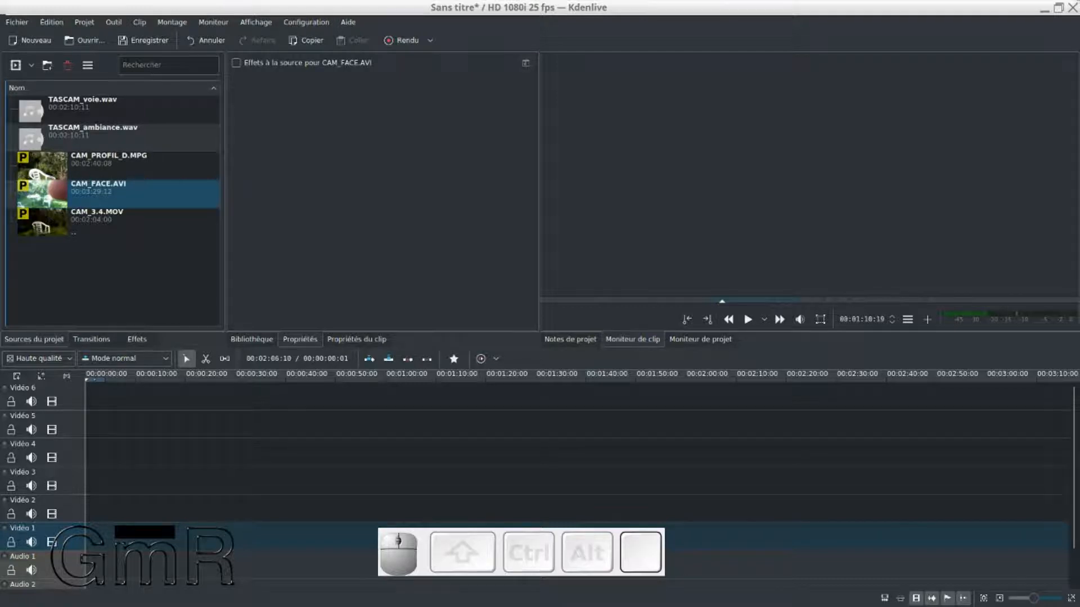
pyautogui.click(612, 315)
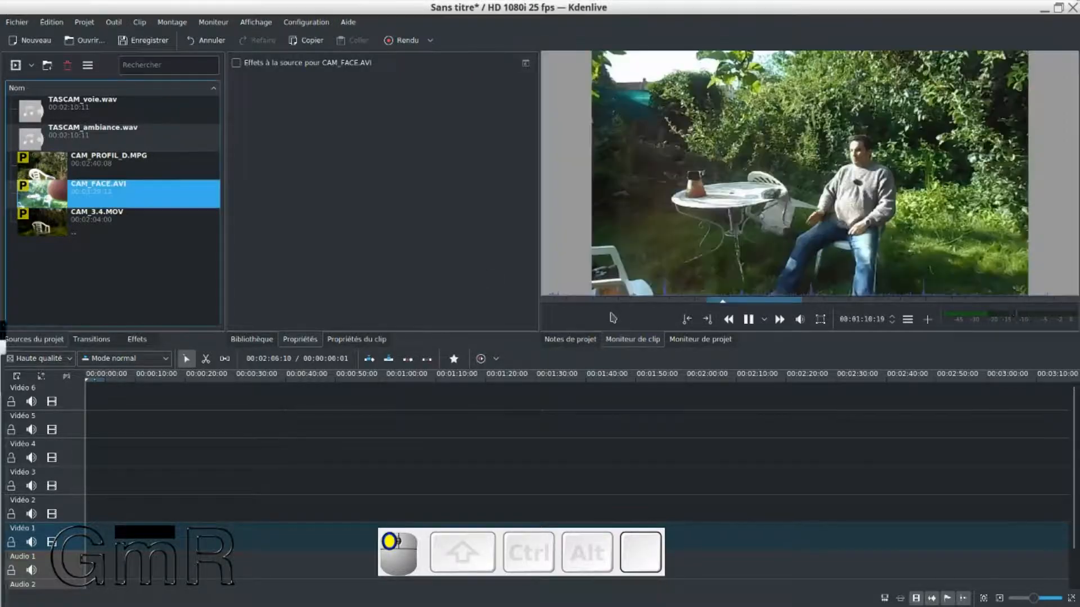
pyautogui.click(555, 313)
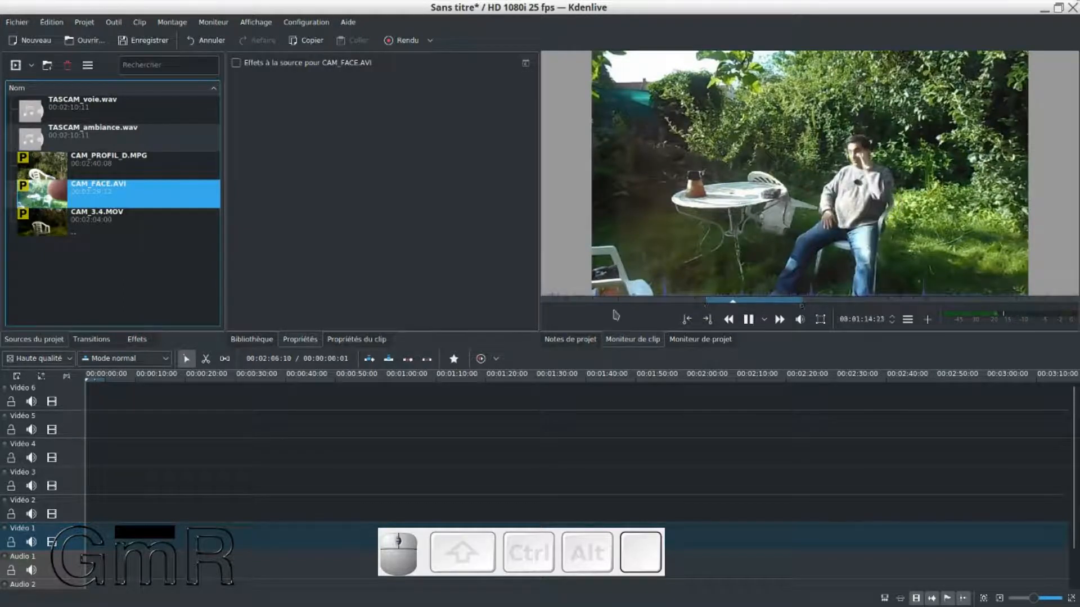
pyautogui.press('space')
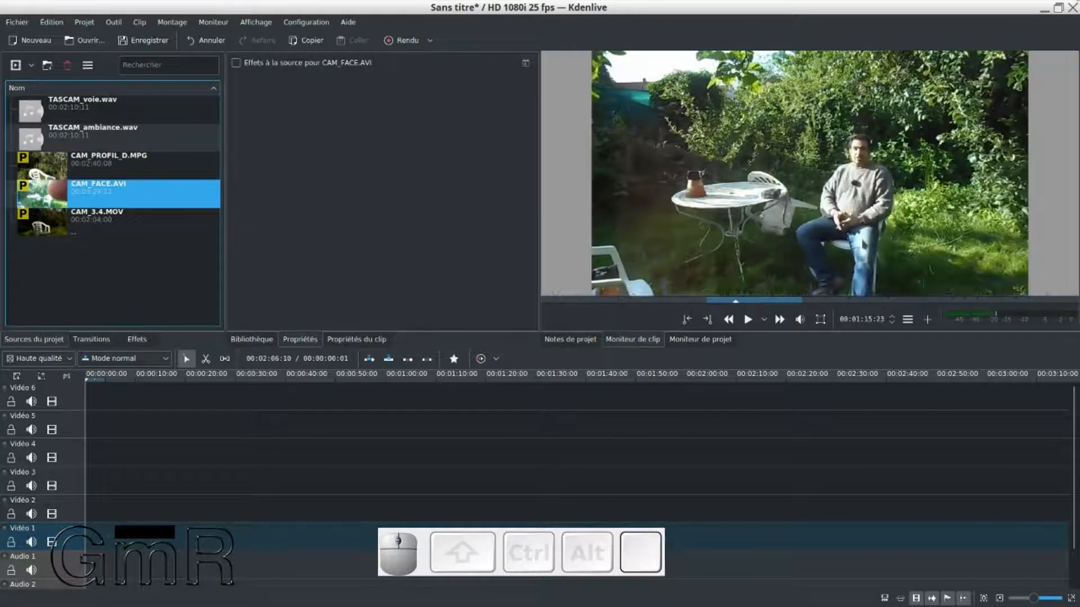
# Examine the clip monitor's options, including the choices for forcing the monitor size
pyautogui.click(907, 319)
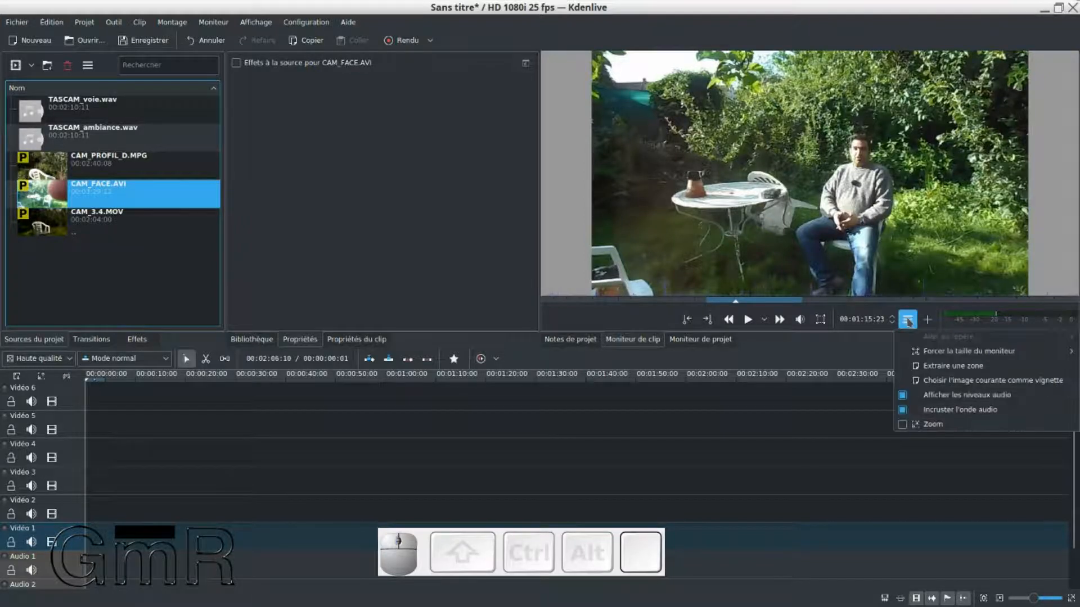
pyautogui.click(707, 346)
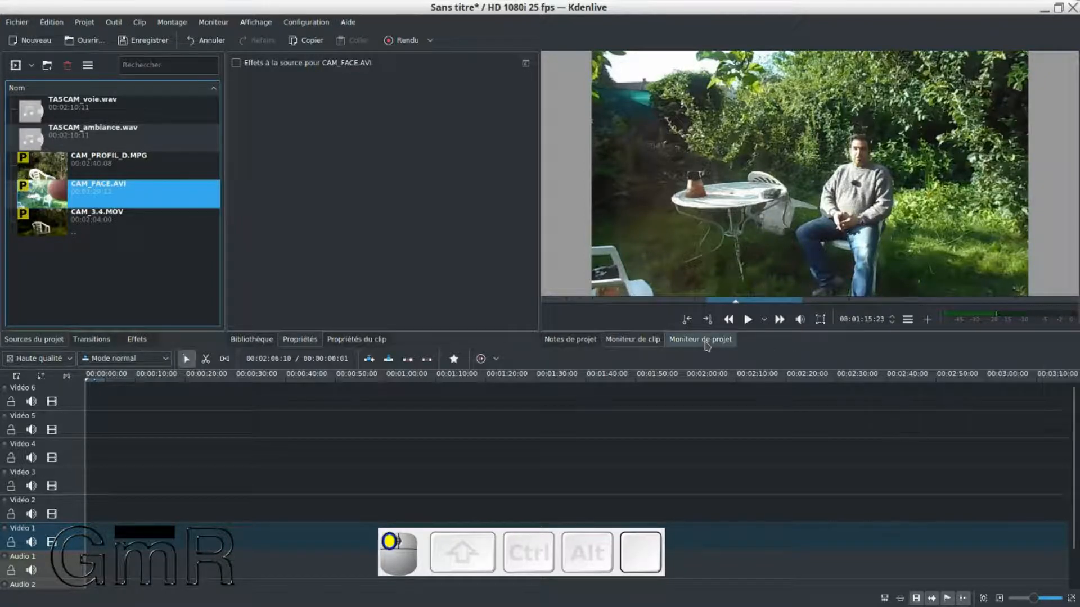
pyautogui.click(910, 322)
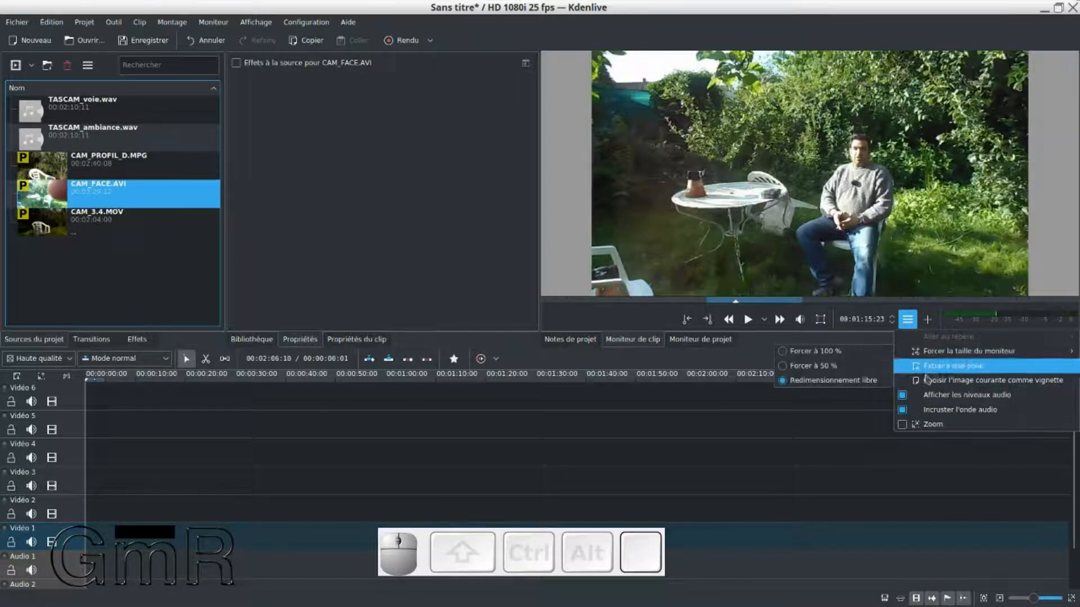
pyautogui.click(931, 394)
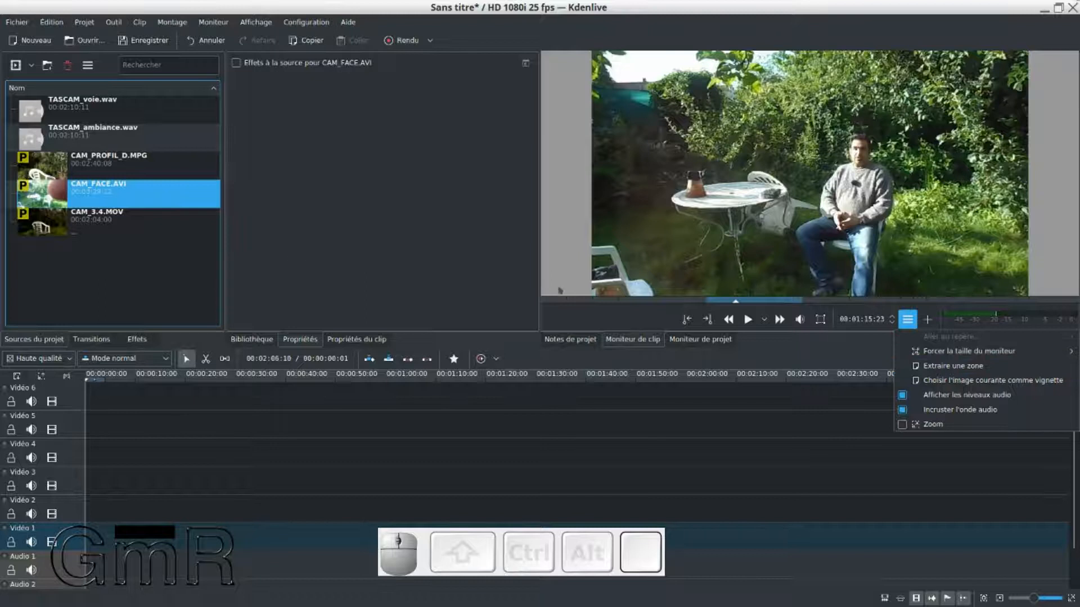
pyautogui.click(853, 352)
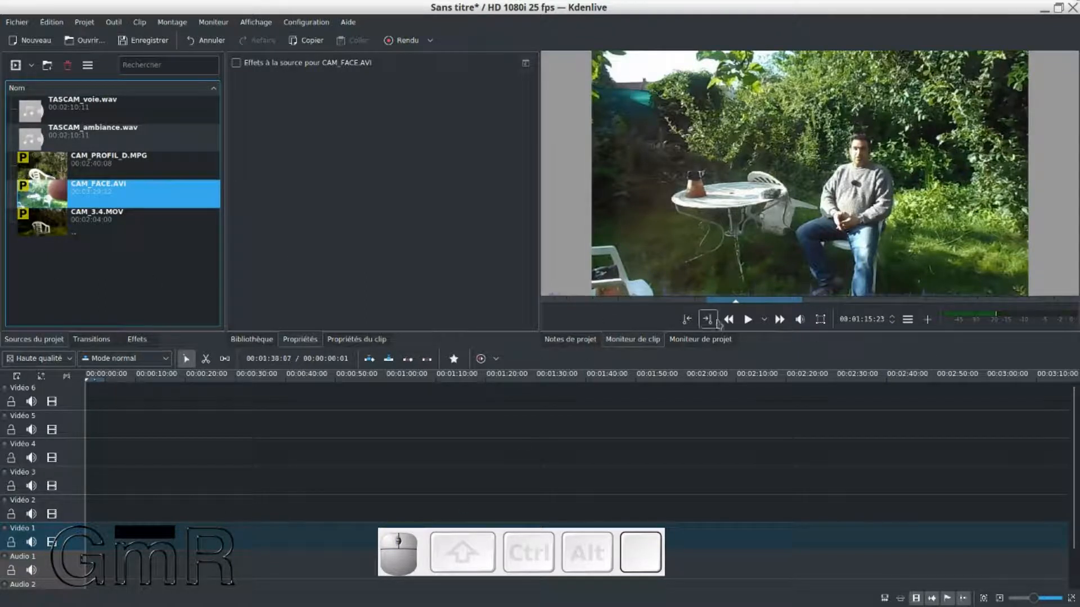
# Show the project monitor and examine the options it offers, such as the multitrack view
pyautogui.click(687, 342)
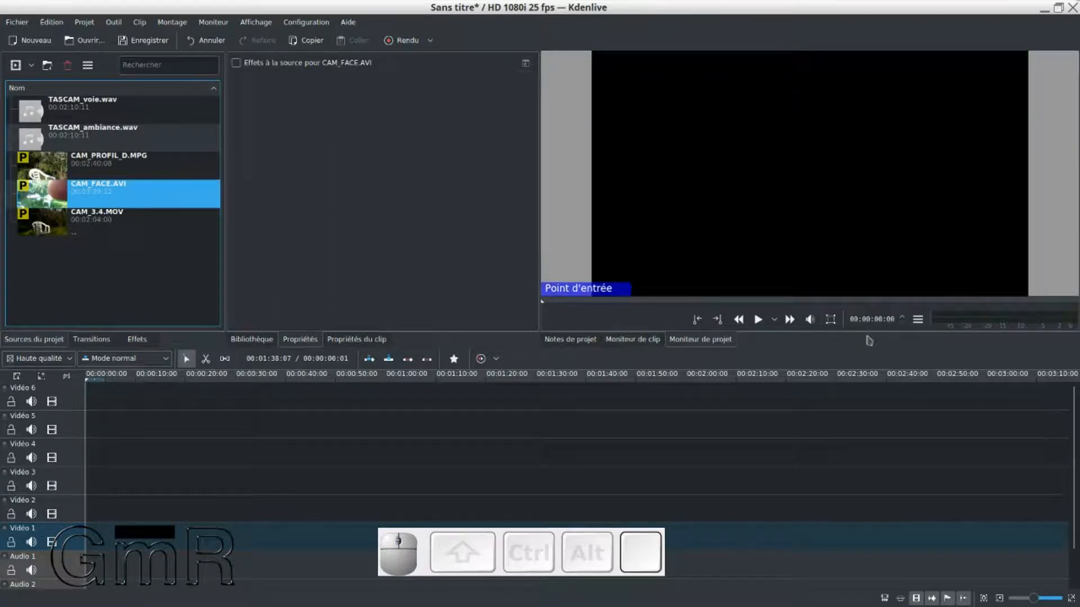
pyautogui.click(917, 320)
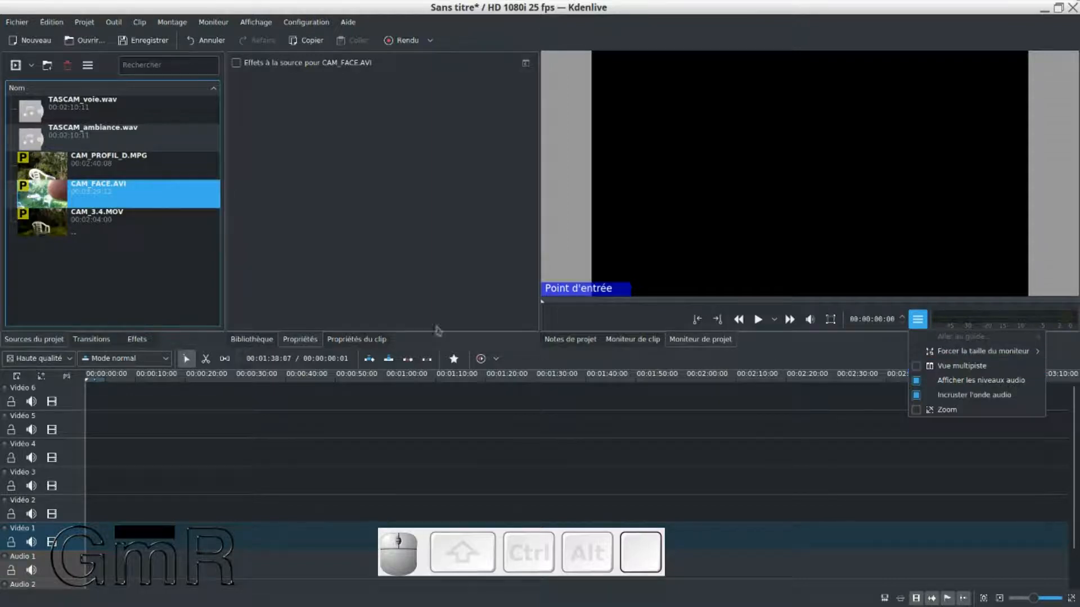
pyautogui.click(419, 409)
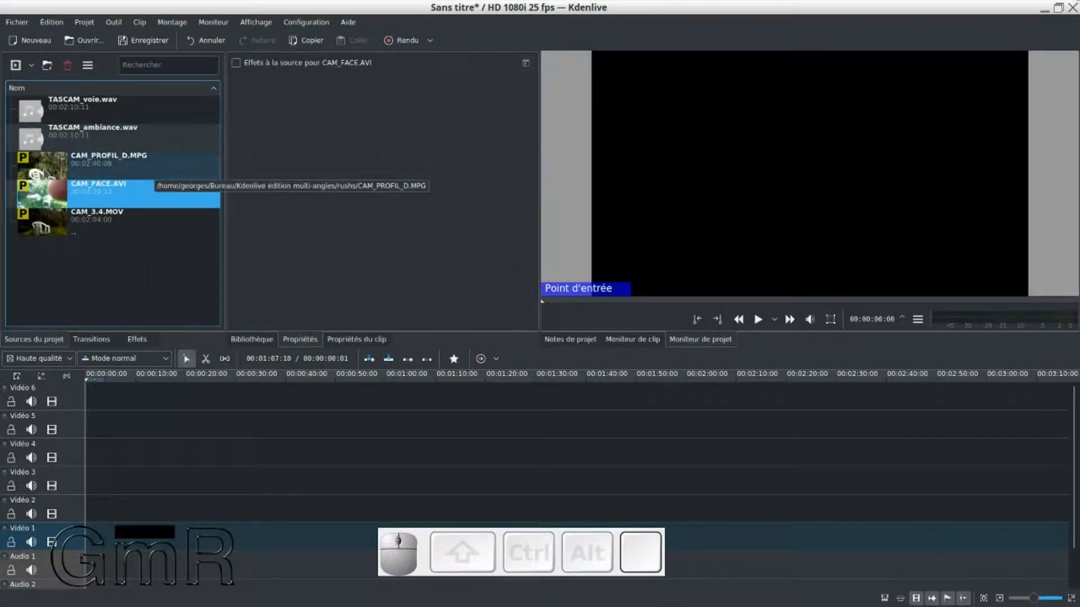
# Place CAM_PROFIL_D.MPG on the Vidéo 2 track, starting at about 00:00:20:05
pyautogui.moveTo(45, 171); pyautogui.dragTo(147, 429)
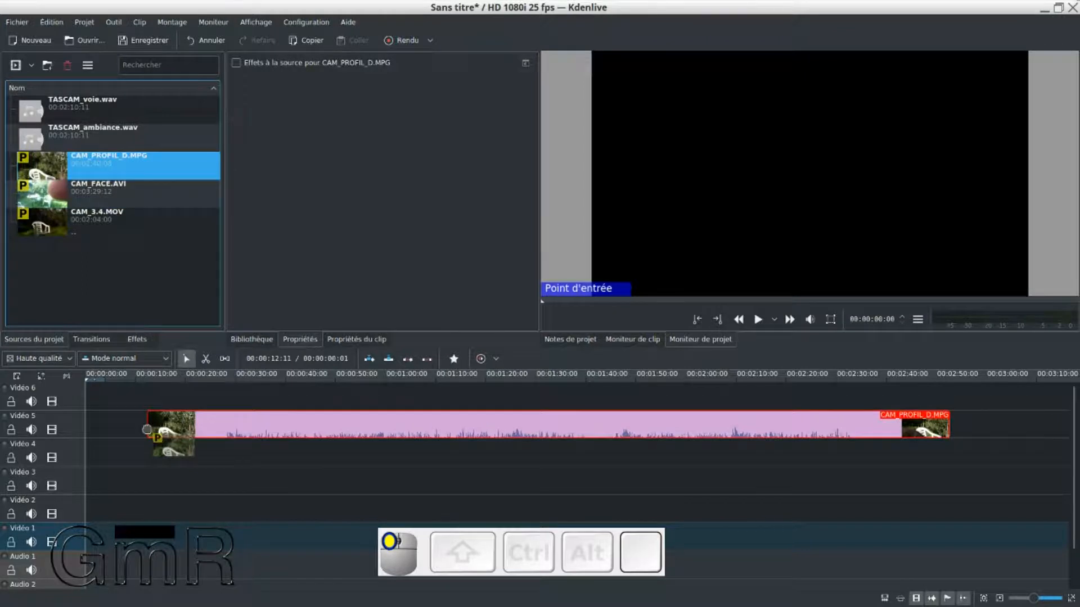
pyautogui.moveTo(147, 429); pyautogui.dragTo(92, 502)
pyautogui.moveTo(171, 512); pyautogui.dragTo(304, 505)
pyautogui.moveTo(417, 566); pyautogui.dragTo(277, 311)
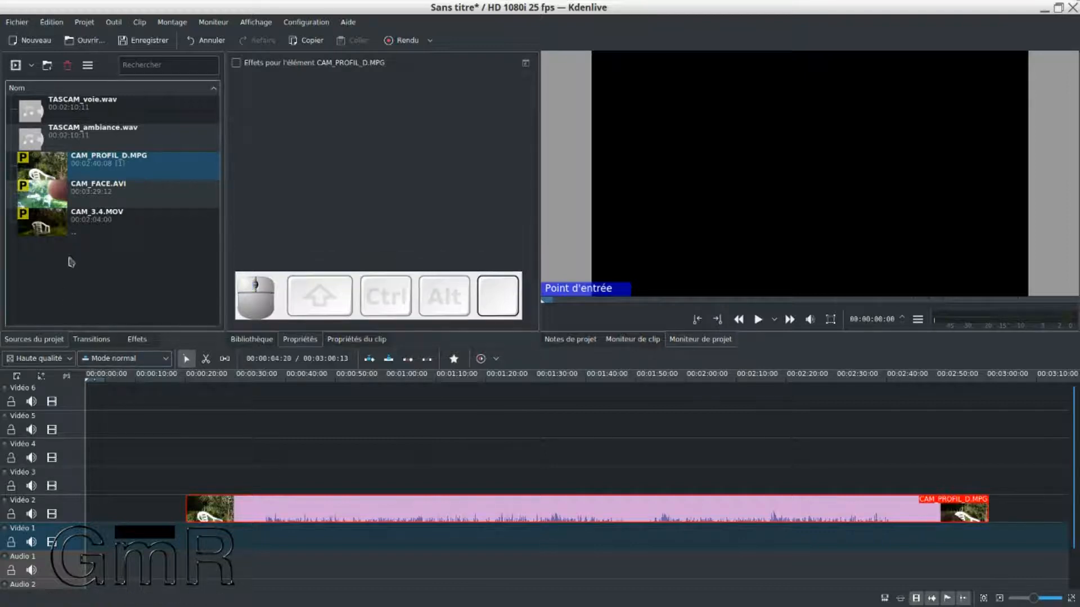
# Place CAM_FACE.AVI on the Vidéo 3 track at about 00:00:10:11 and CAM_3.4.MOV on Vidéo 1, starting slightly before CAM_PROFIL_D.MPG
pyautogui.moveTo(62, 194); pyautogui.dragTo(138, 475)
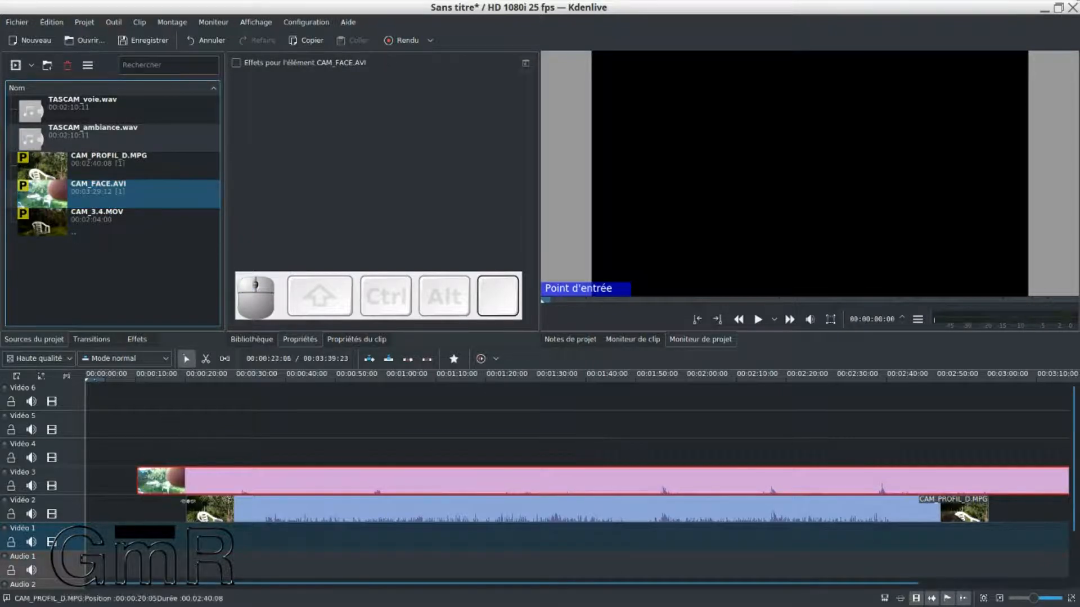
pyautogui.moveTo(85, 225); pyautogui.dragTo(181, 539)
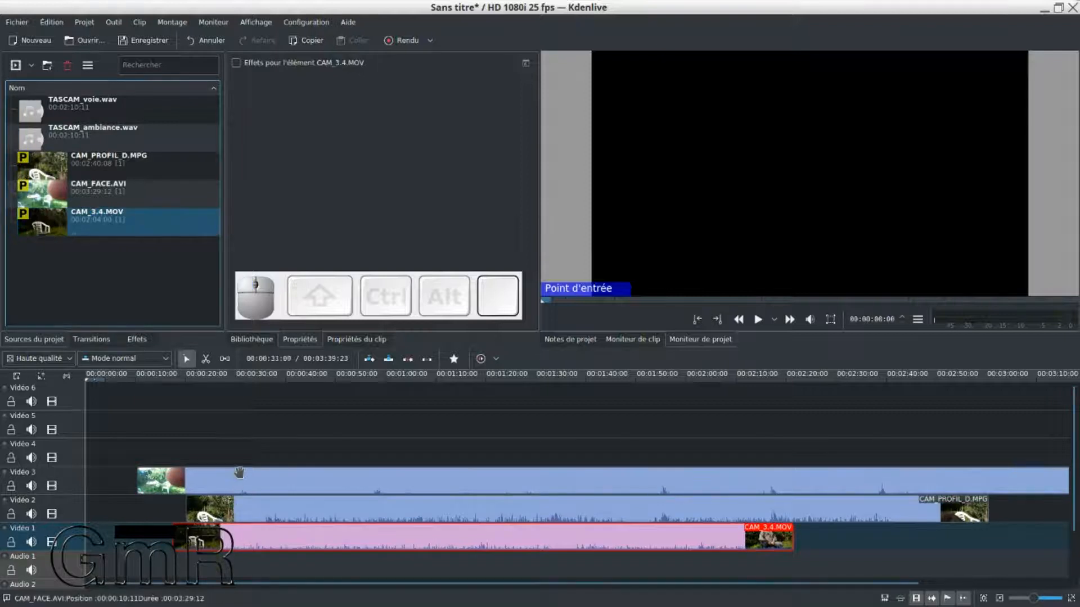
pyautogui.scroll(-2, 239, 473)
pyautogui.scroll(1, 148, 479)
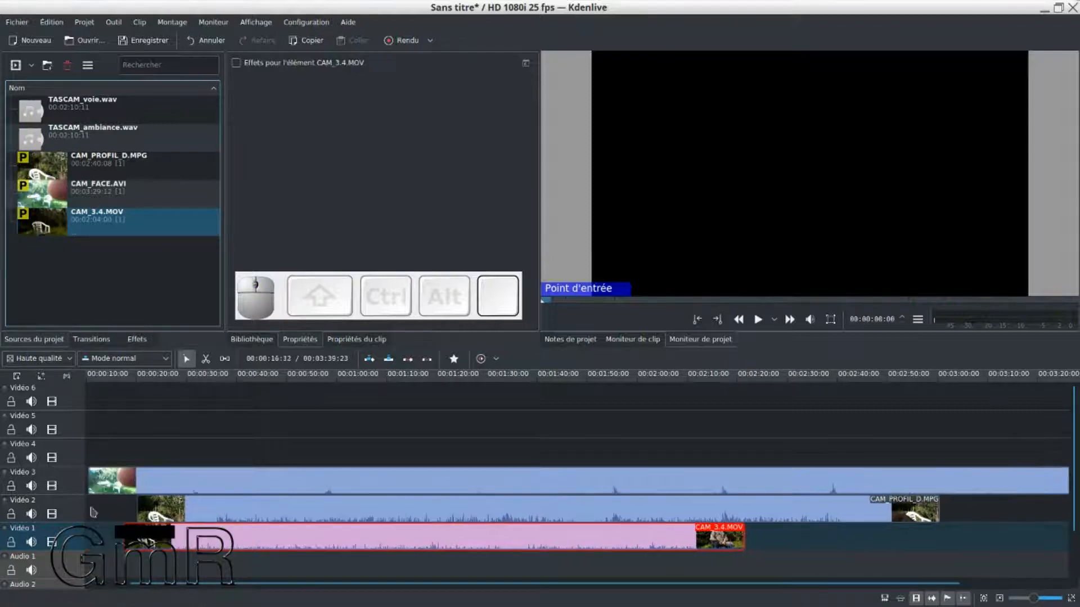
# Rename the Vidéo 1 track as "cam 3.4"
pyautogui.doubleClick(27, 530)
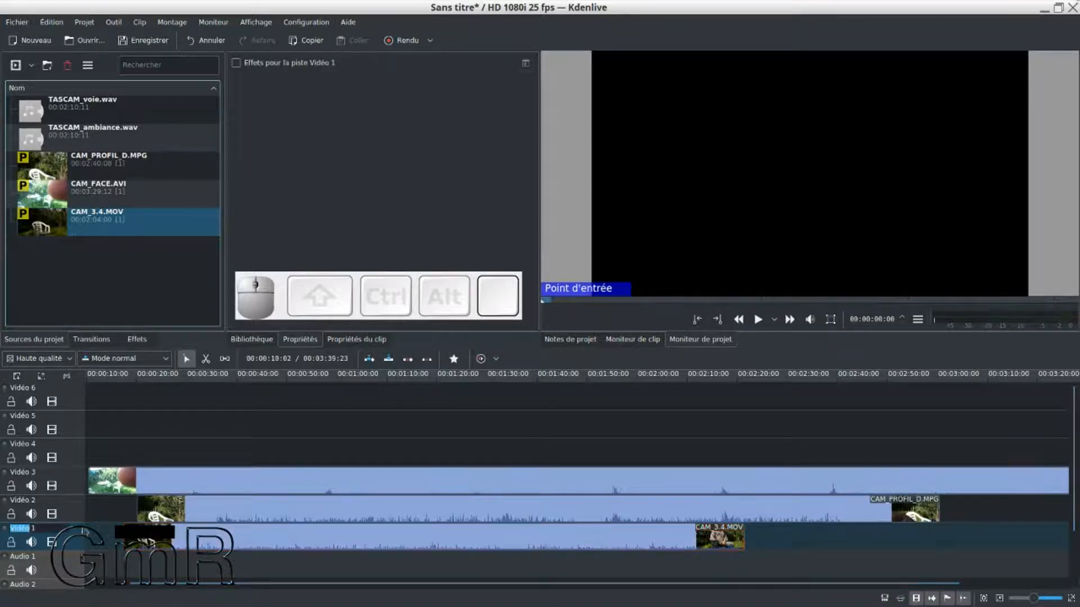
pyautogui.write('cam')
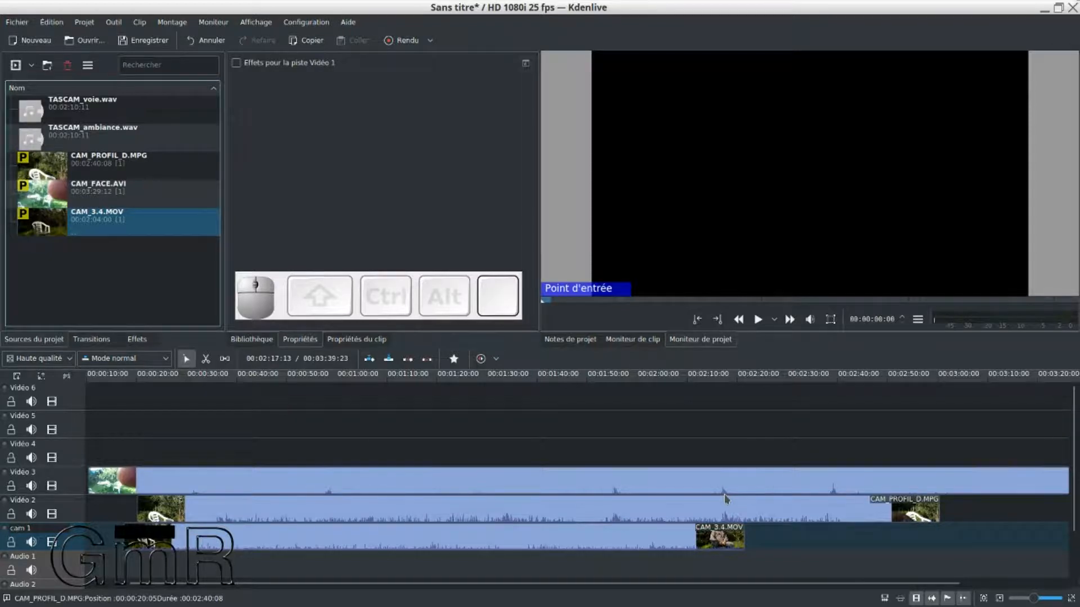
pyautogui.write('3.4')
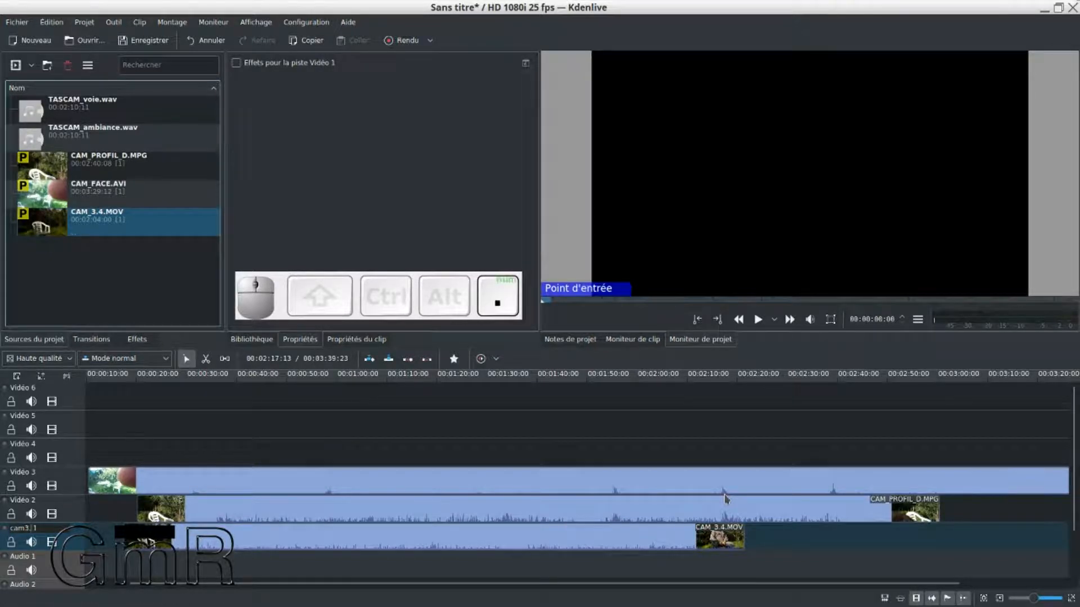
pyautogui.press('Left')
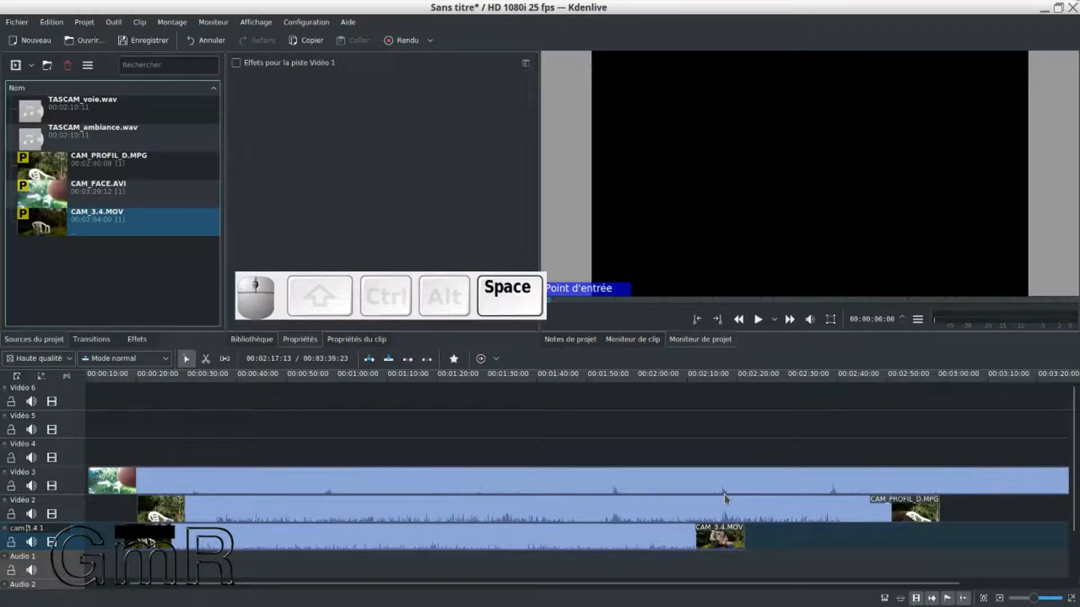
pyautogui.press('End')
pyautogui.press('BackSpace')
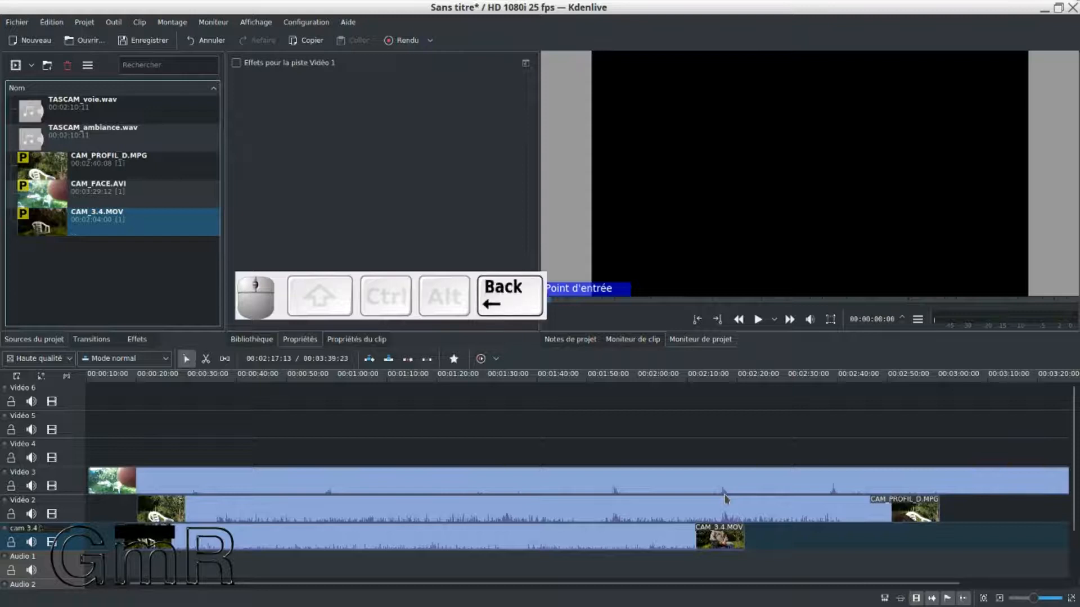
pyautogui.press('Return')
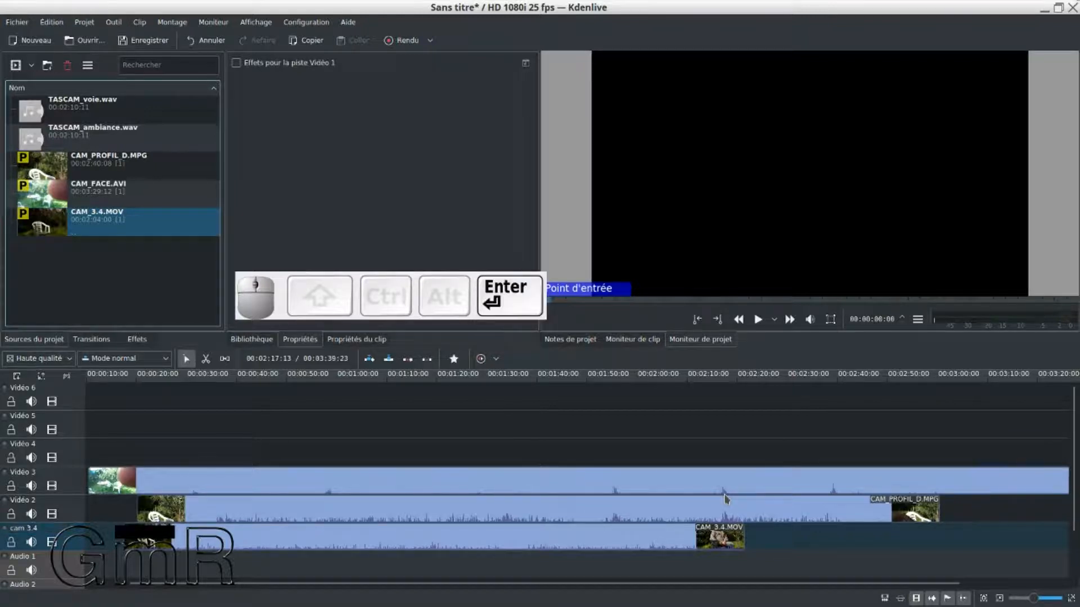
# Rename the Vidéo 2 track as "cam profil"
pyautogui.doubleClick(22, 501)
pyautogui.moveTo(38, 500); pyautogui.dragTo(7, 499)
pyautogui.write('cam')
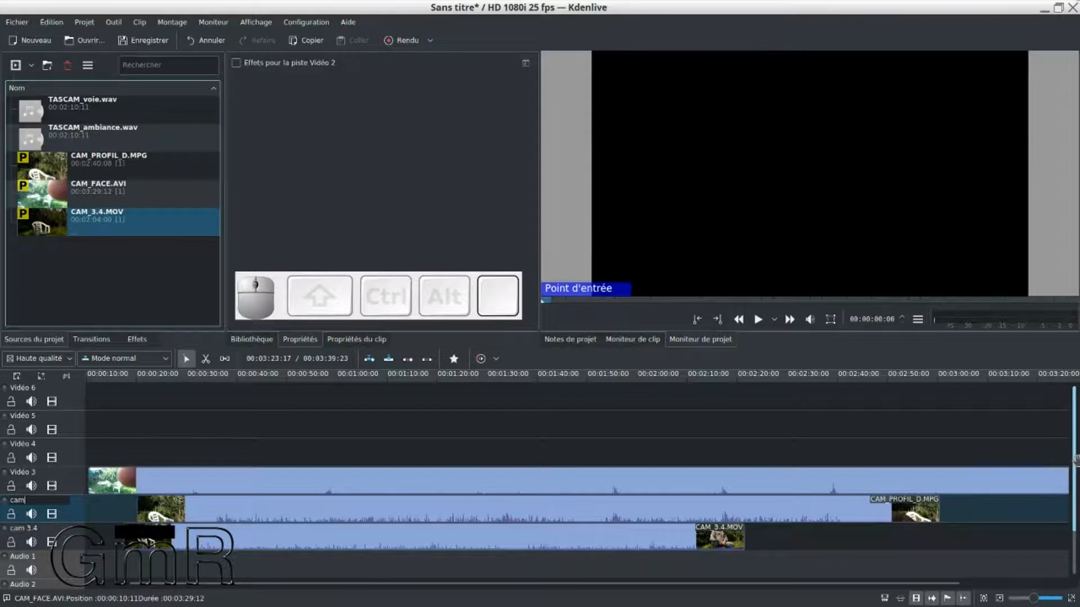
pyautogui.write(' pro')
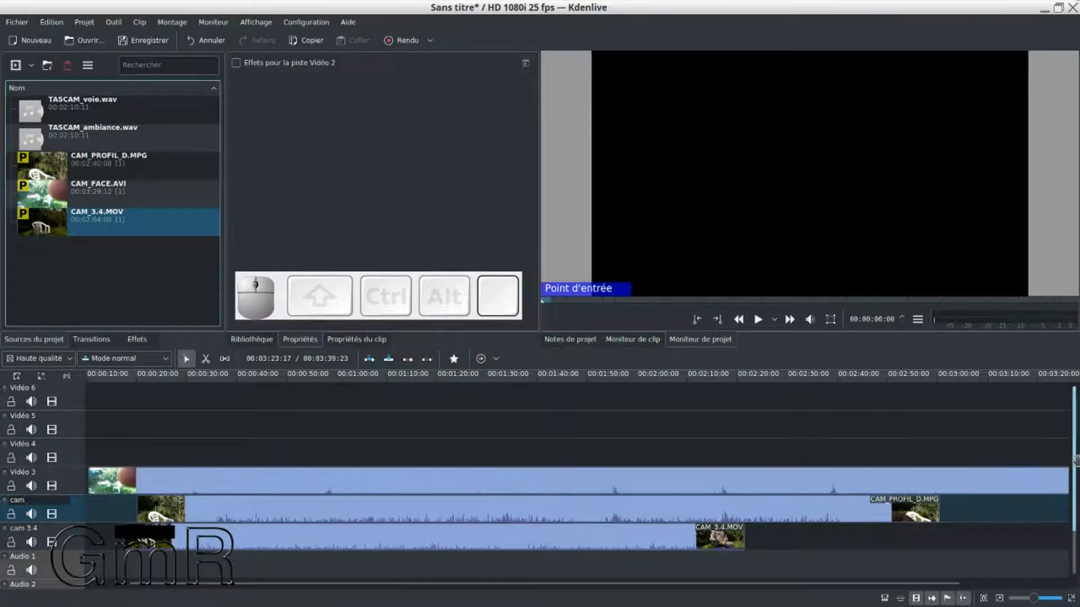
pyautogui.write('fil')
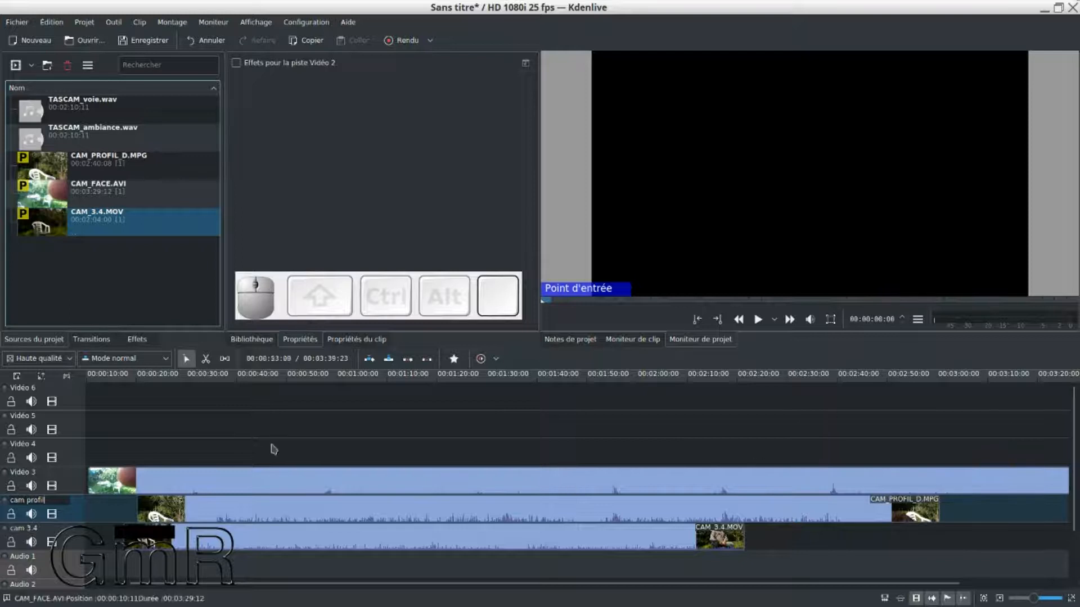
# Rename the Vidéo 3 track as "cam face"
pyautogui.click(28, 477)
pyautogui.doubleClick(28, 477)
pyautogui.tripleClick(28, 477)
pyautogui.write('cam')
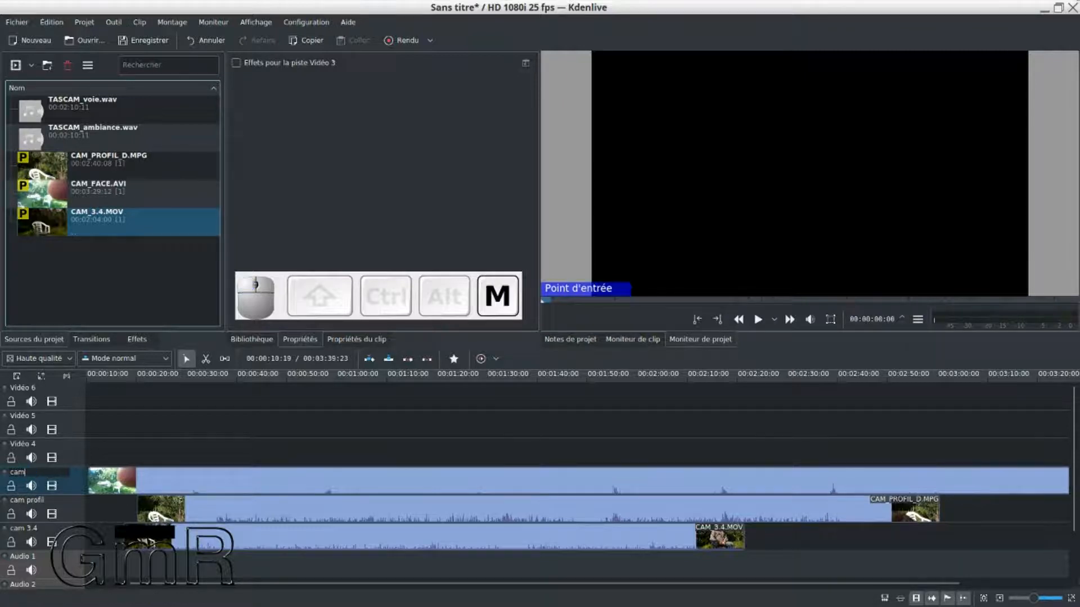
pyautogui.write(' face')
pyautogui.press('Return')
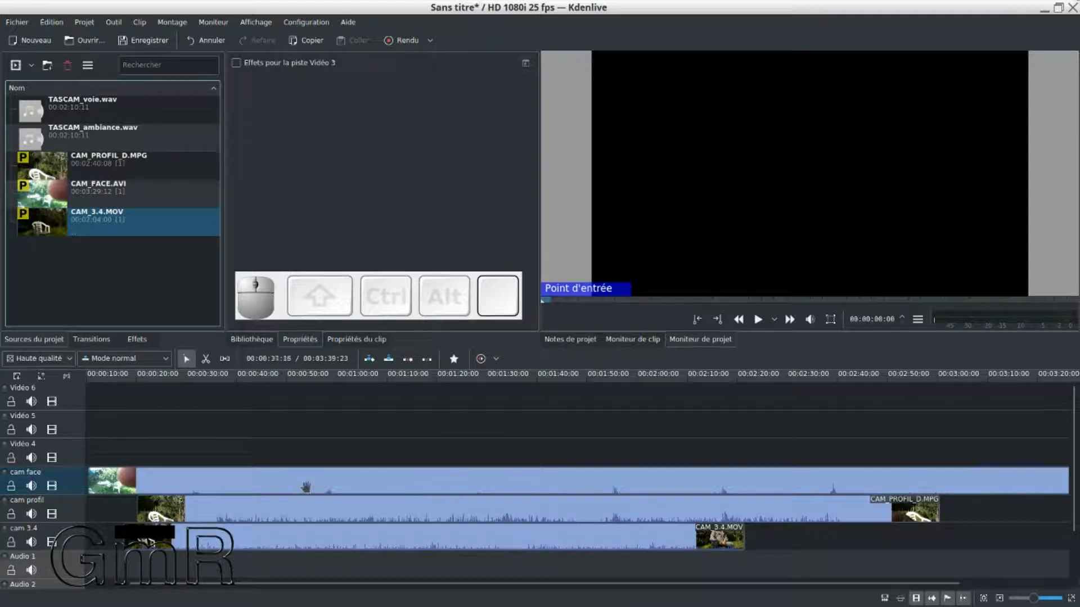
# Preview the timeline in the project monitor at 00:00:47:10 and 00:01:38:07
pyautogui.click(274, 385)
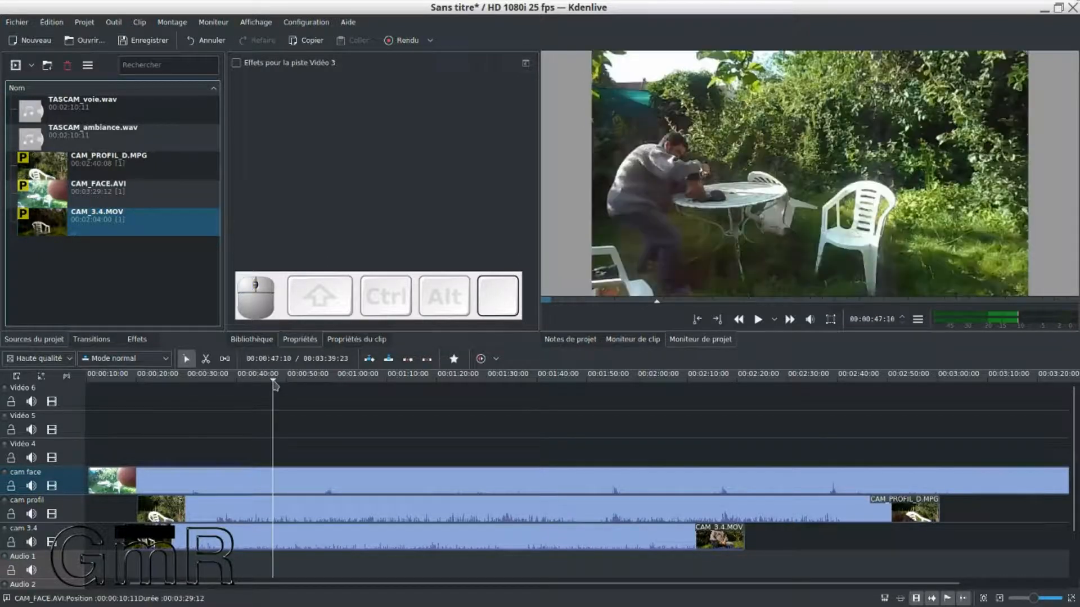
pyautogui.click(527, 376)
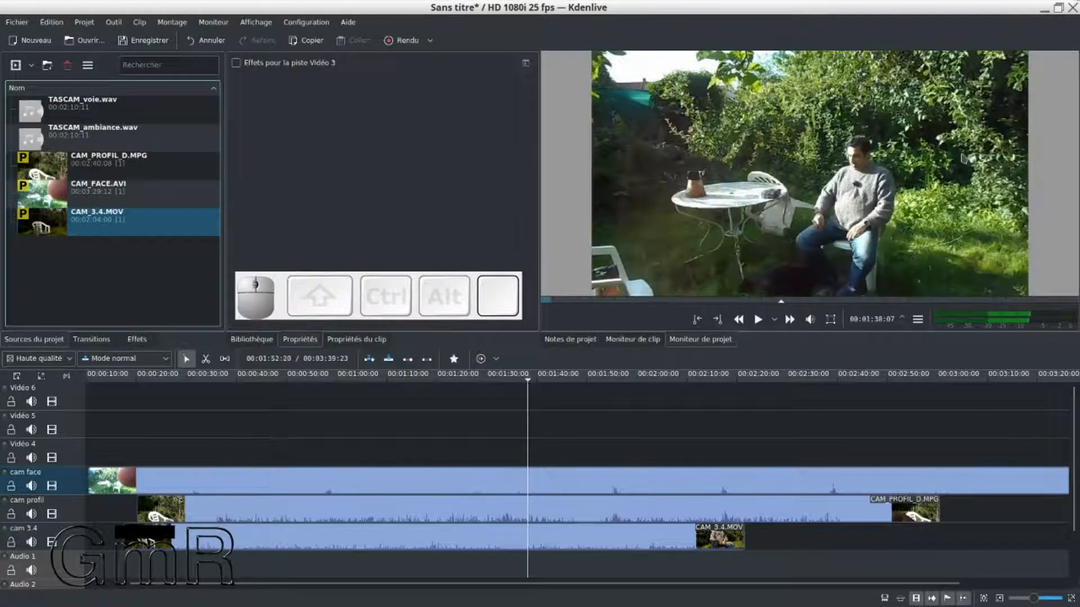
# Compare the three camera images at the playhead by toggling the video of the cam face and cam profil tracks off and on
pyautogui.click(51, 485)
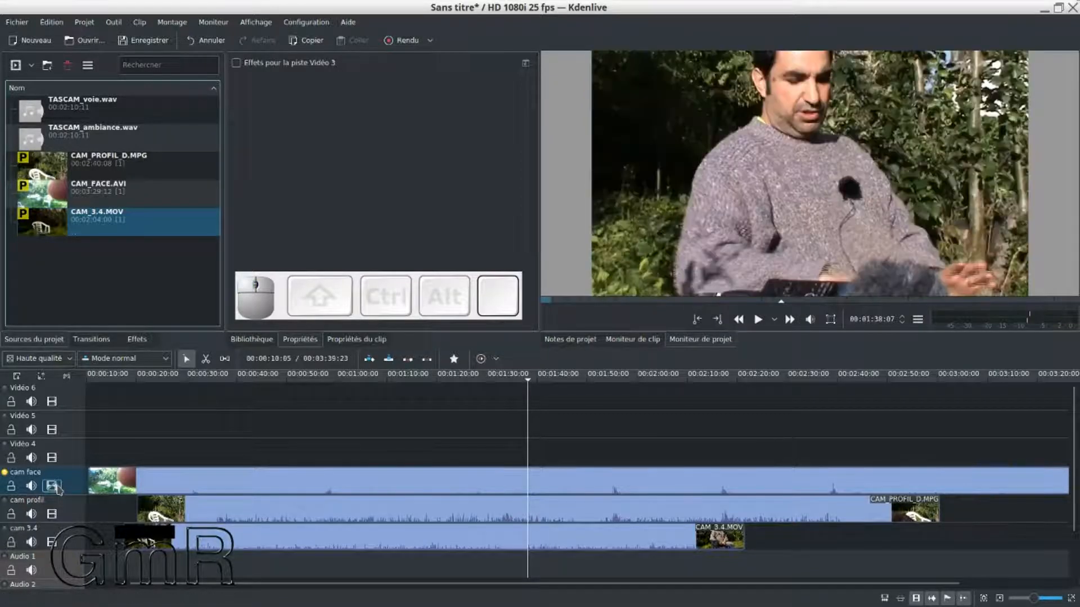
pyautogui.click(233, 517)
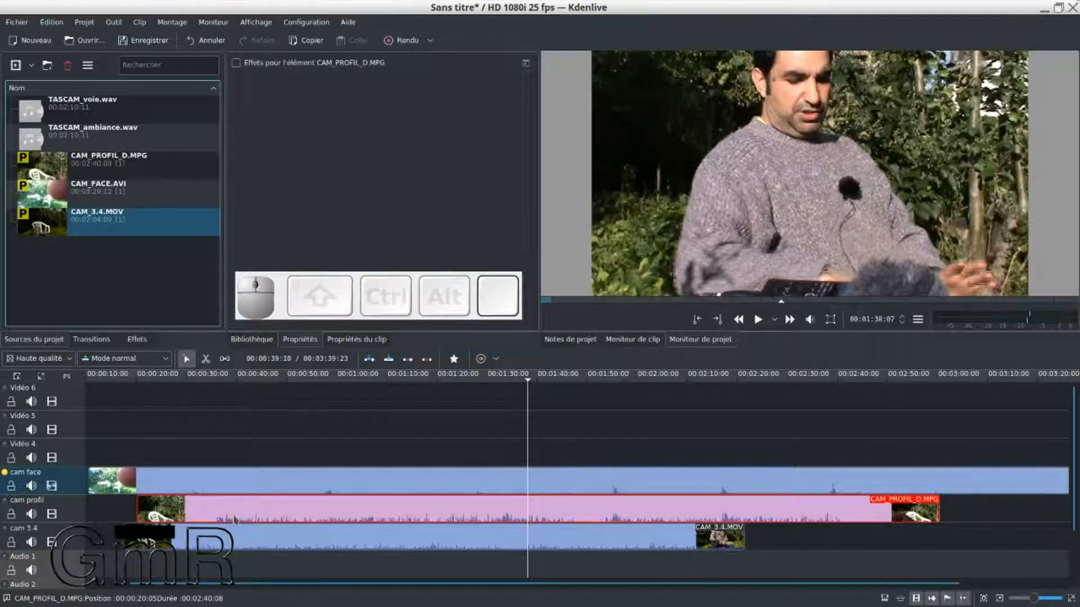
pyautogui.click(52, 513)
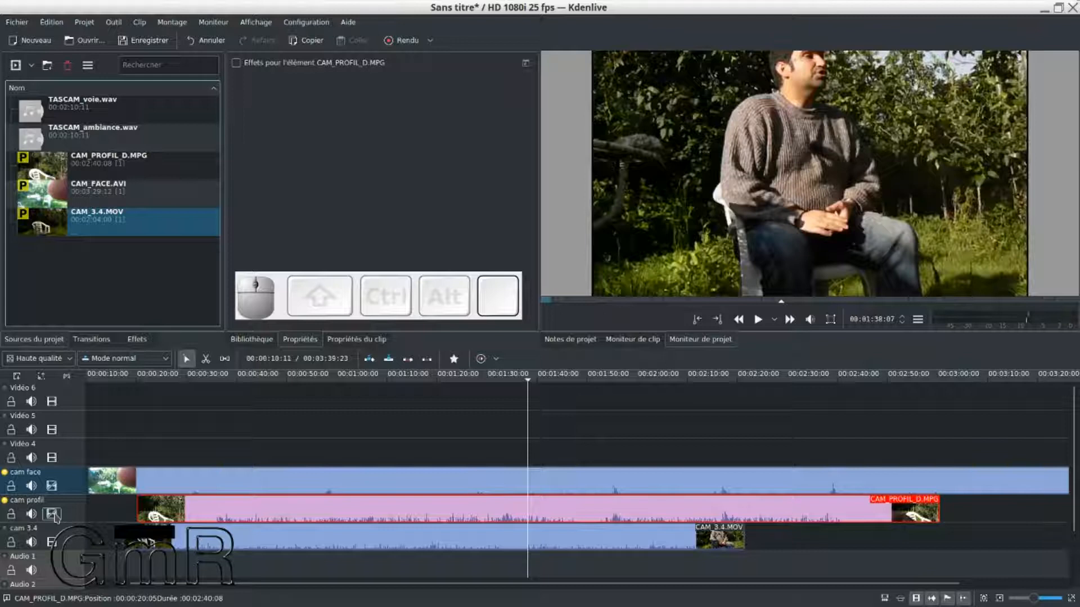
pyautogui.click(53, 513)
pyautogui.click(52, 486)
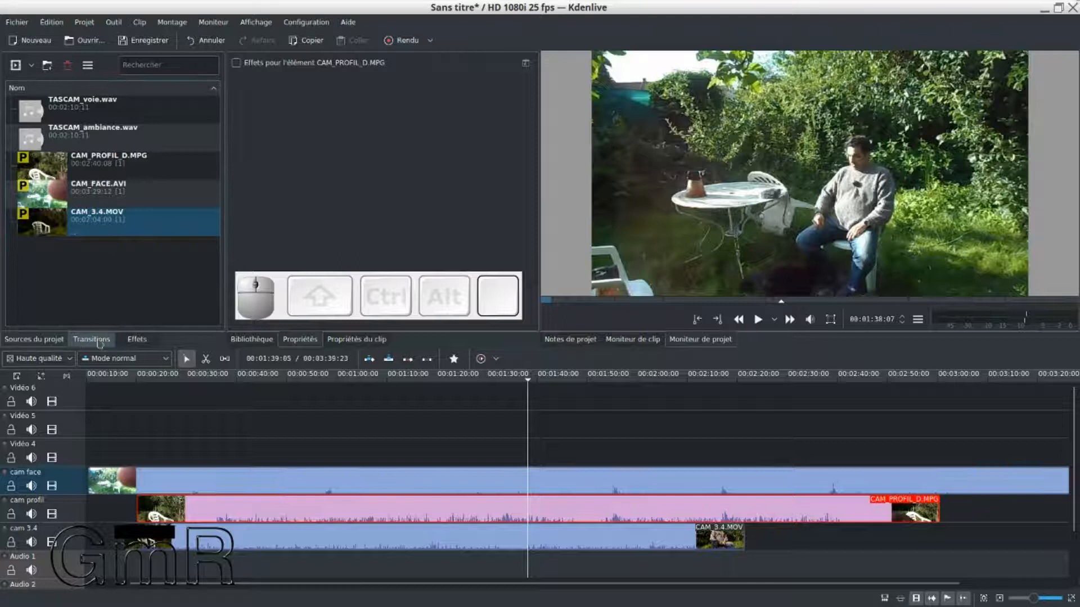
# Add the Balance des blancs effect from Correction de la couleur to the CAM_PROFIL_D.MPG clip
pyautogui.click(138, 340)
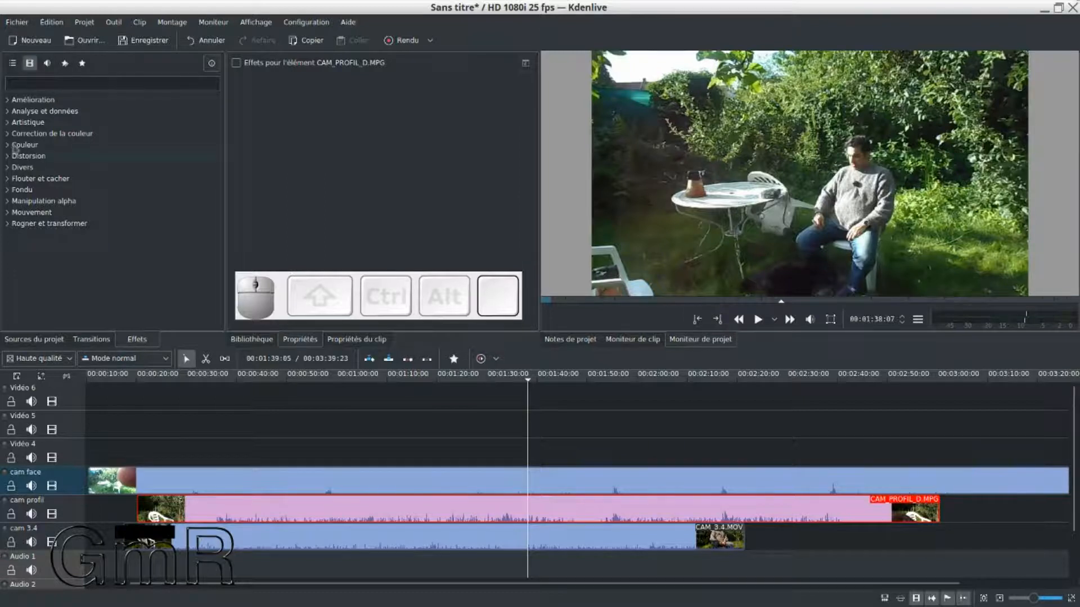
pyautogui.click(42, 135)
pyautogui.click(8, 135)
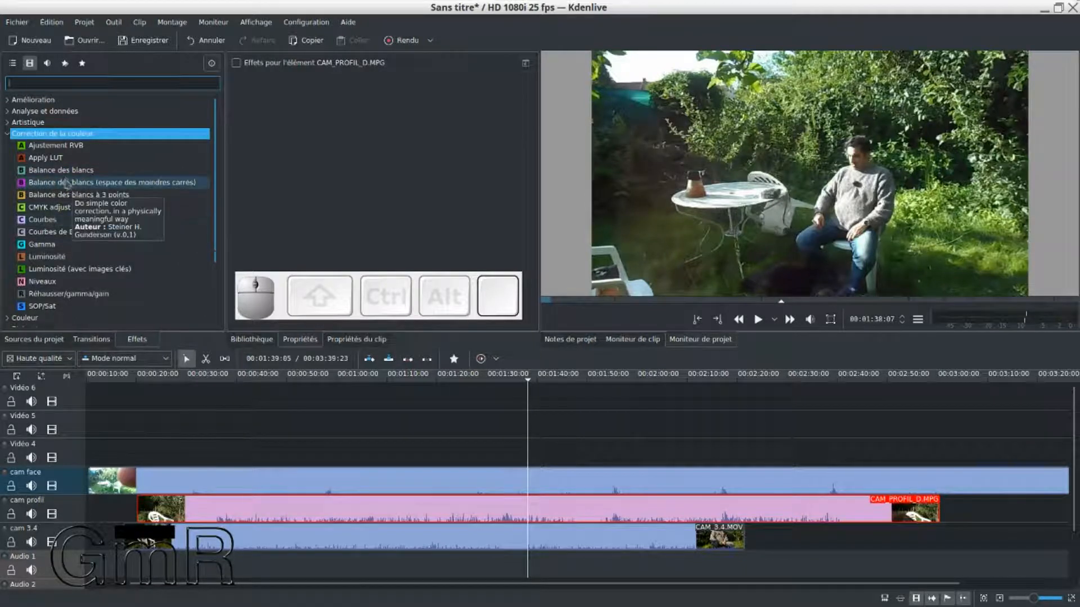
pyautogui.doubleClick(62, 174)
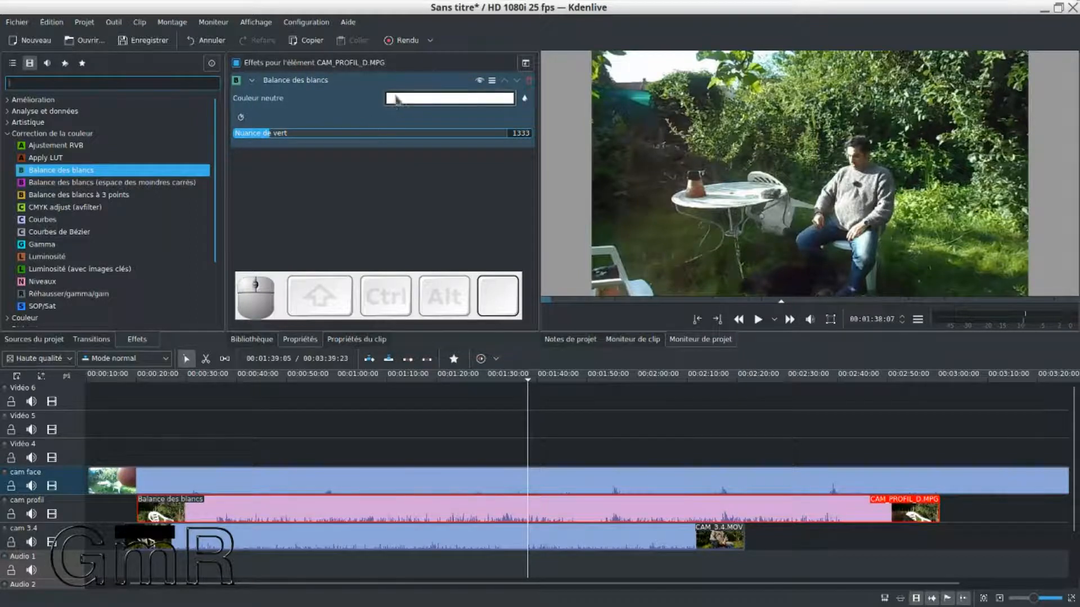
# Try to sample the white chair seat in the project monitor as the effect's Couleur neutre
pyautogui.click(525, 99)
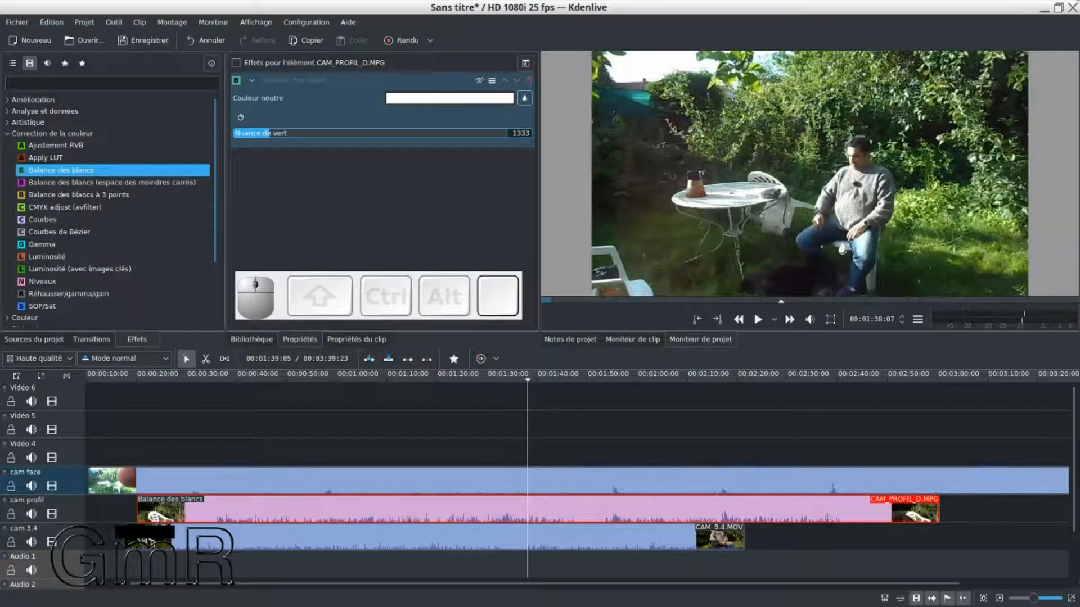
pyautogui.click(841, 248)
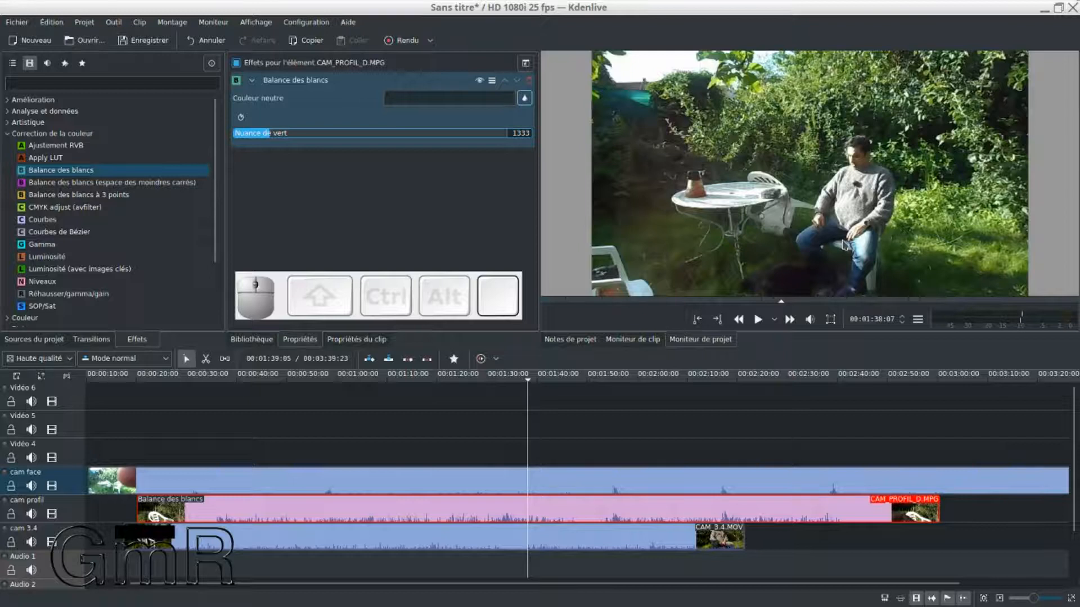
pyautogui.click(524, 98)
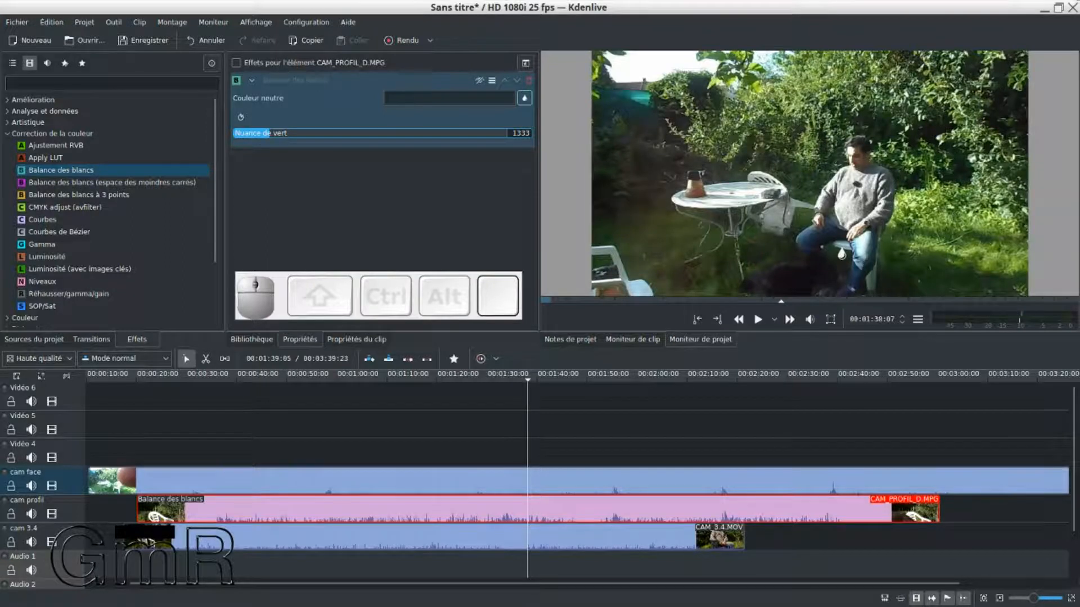
pyautogui.click(841, 255)
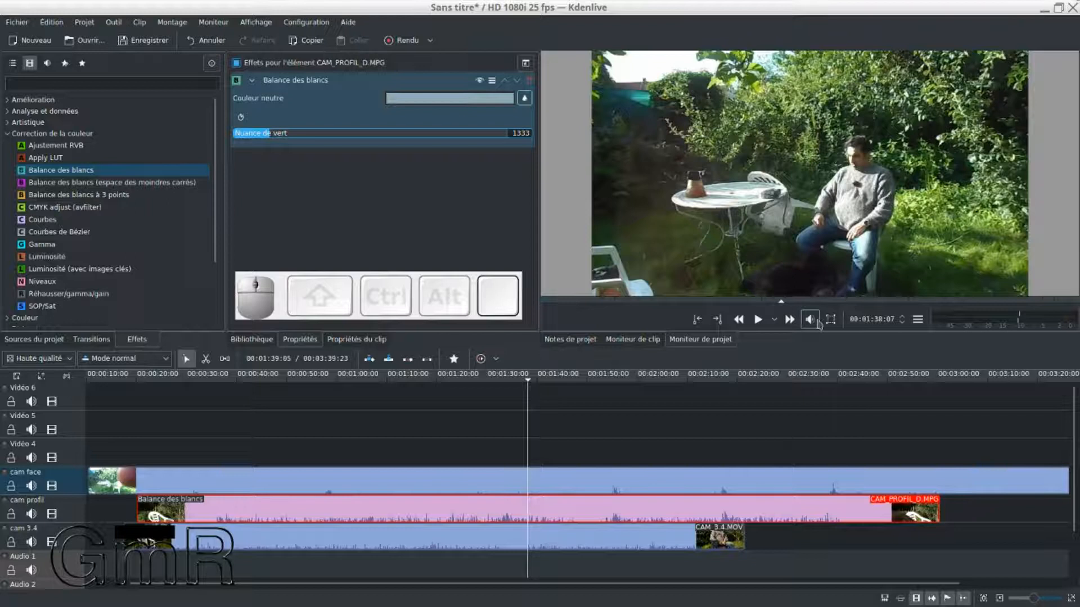
# Enlarge the project monitor and sample the Couleur neutre again from the white chair seat
pyautogui.moveTo(555, 348); pyautogui.dragTo(529, 513)
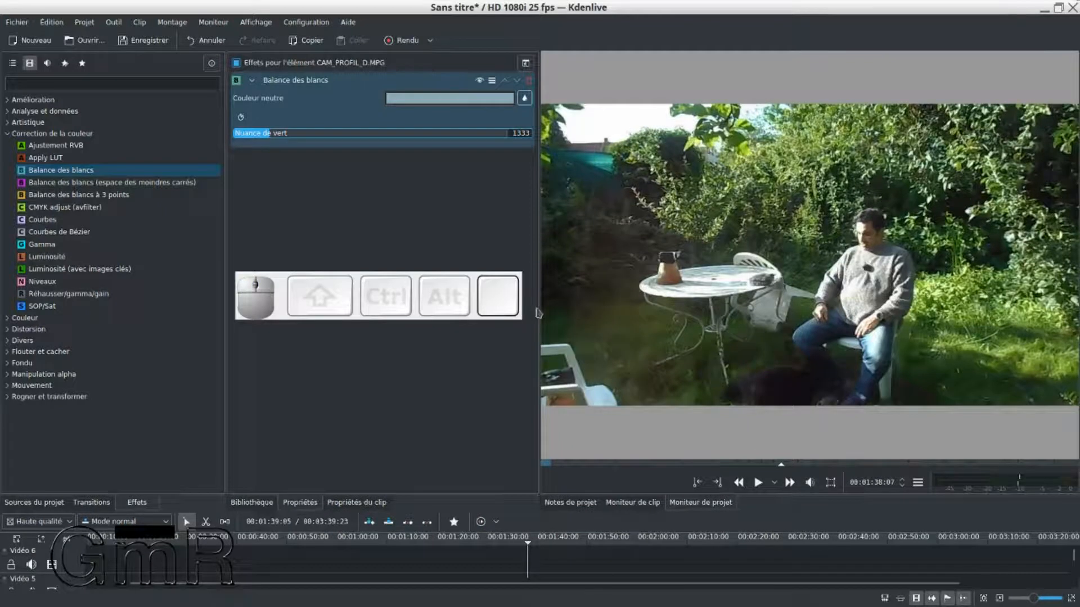
pyautogui.moveTo(540, 308); pyautogui.dragTo(500, 246)
pyautogui.click(524, 99)
pyautogui.click(849, 352)
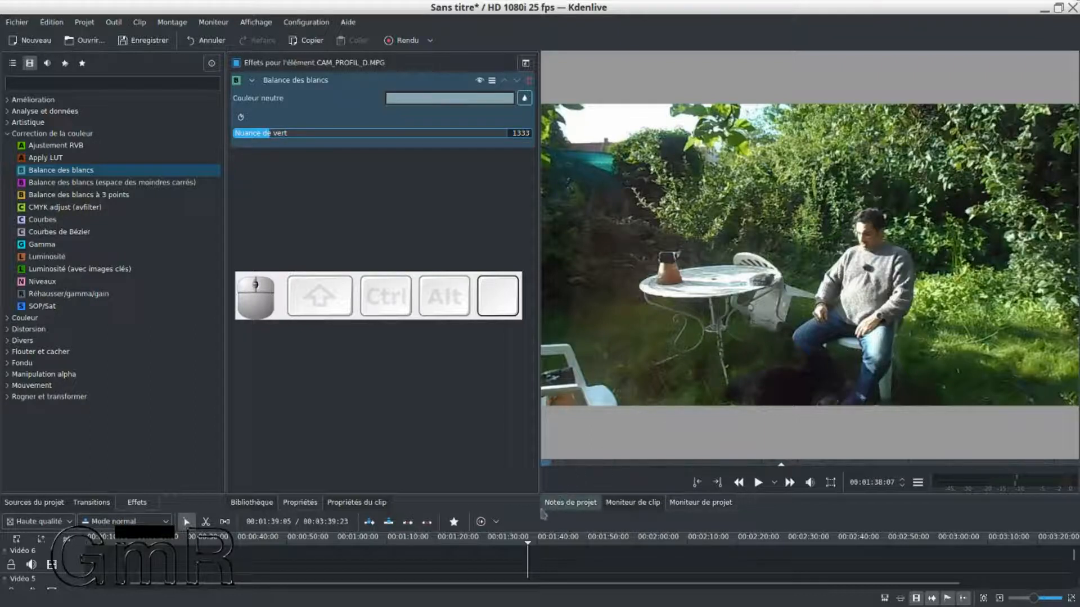
# Give the timeline more height and remove the Balance des blancs effect from the CAM_PROFIL_D.MPG clip
pyautogui.moveTo(540, 509); pyautogui.dragTo(539, 292)
pyautogui.click(487, 425)
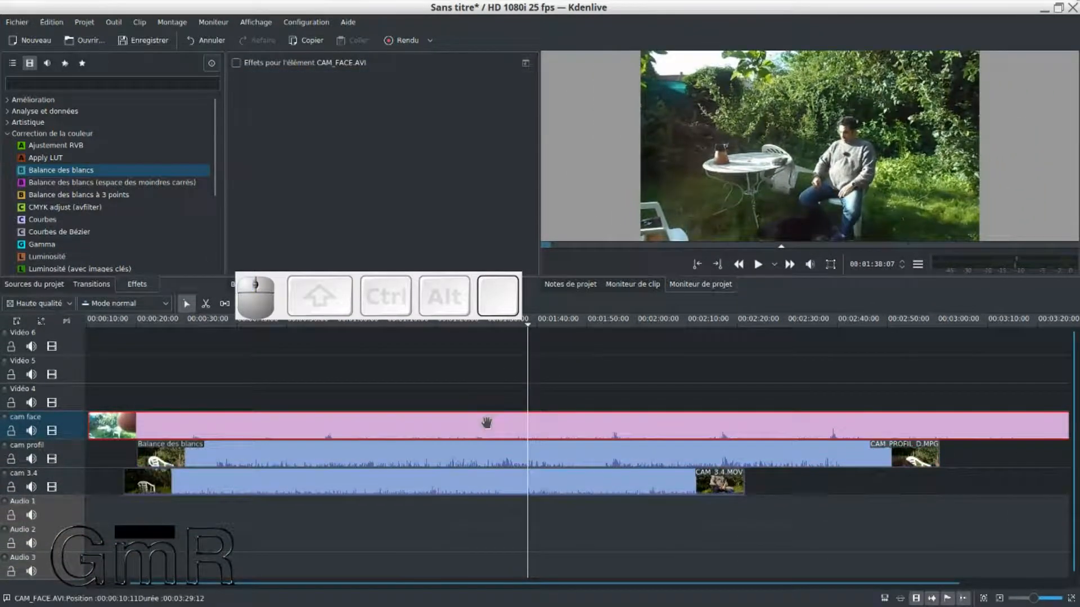
pyautogui.click(486, 458)
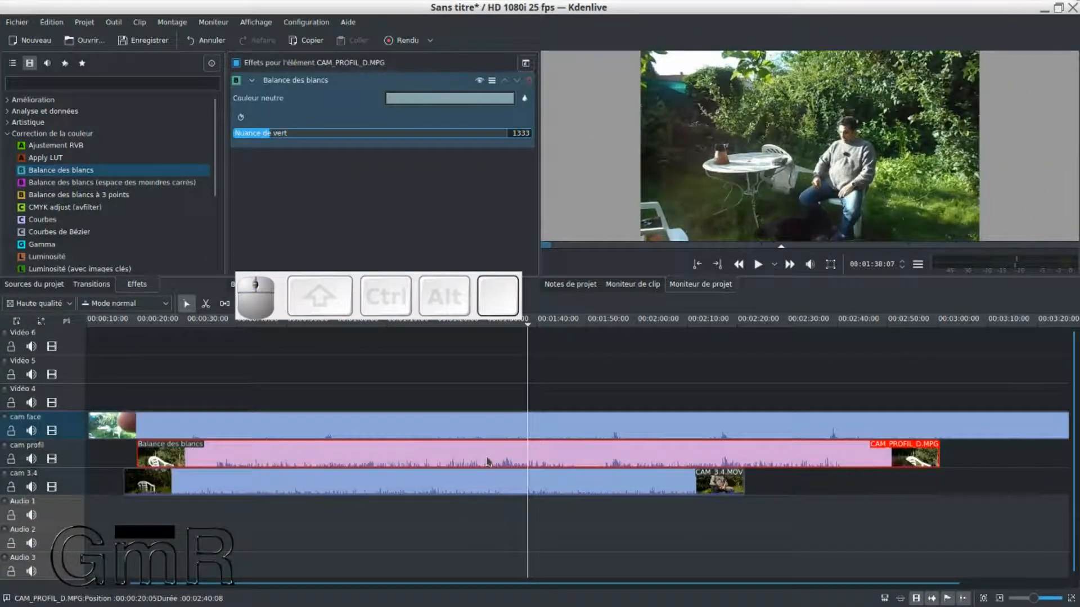
pyautogui.click(497, 434)
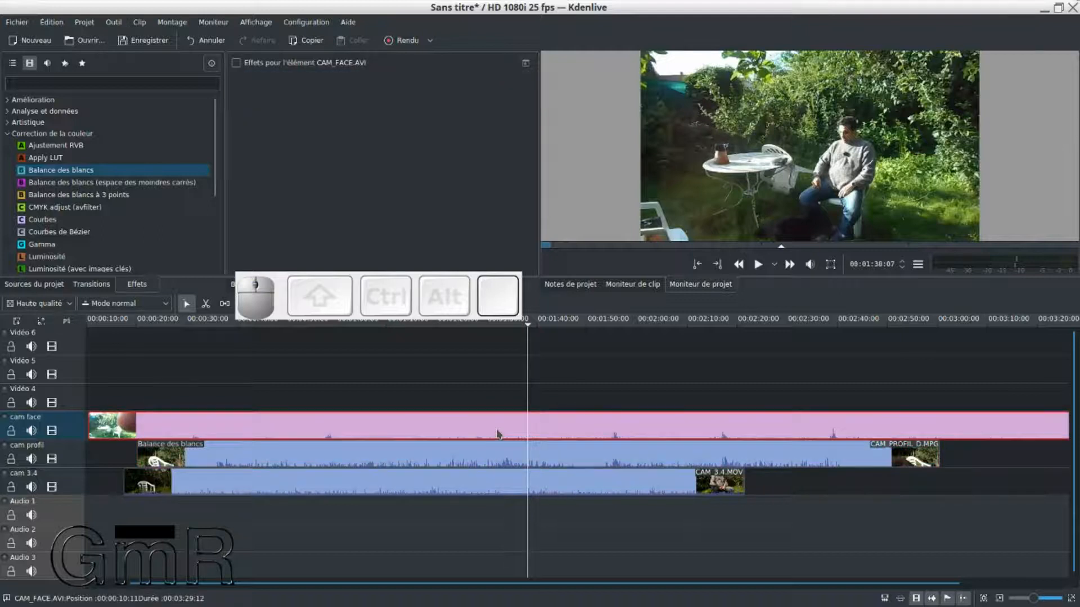
pyautogui.click(490, 458)
pyautogui.click(529, 81)
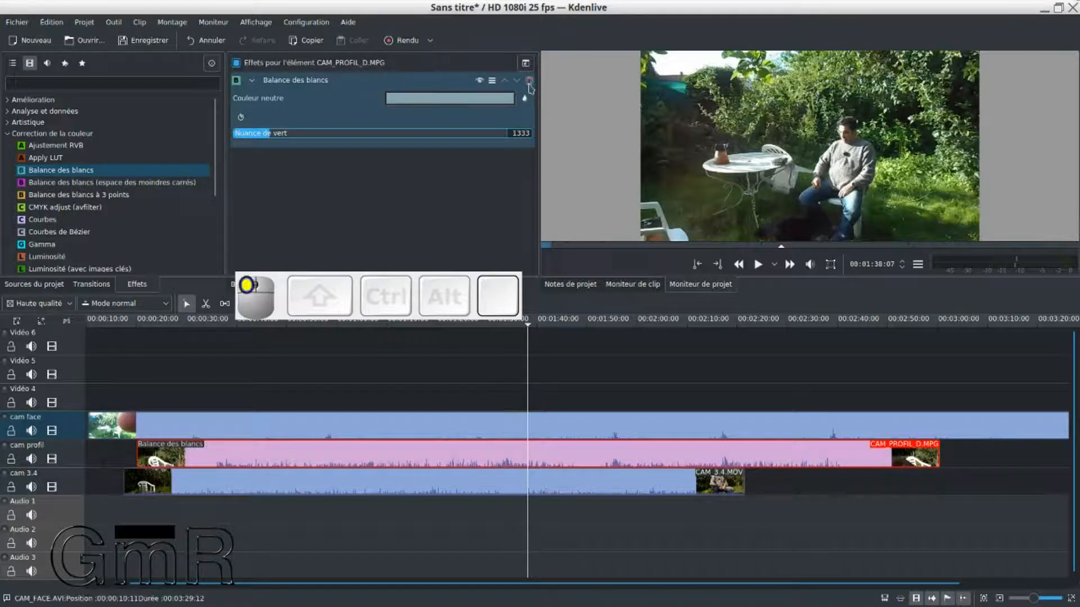
# Add Balance des blancs to the CAM_FACE.AVI clip and sample its Couleur neutre from the white chair seat in the monitor
pyautogui.click(459, 428)
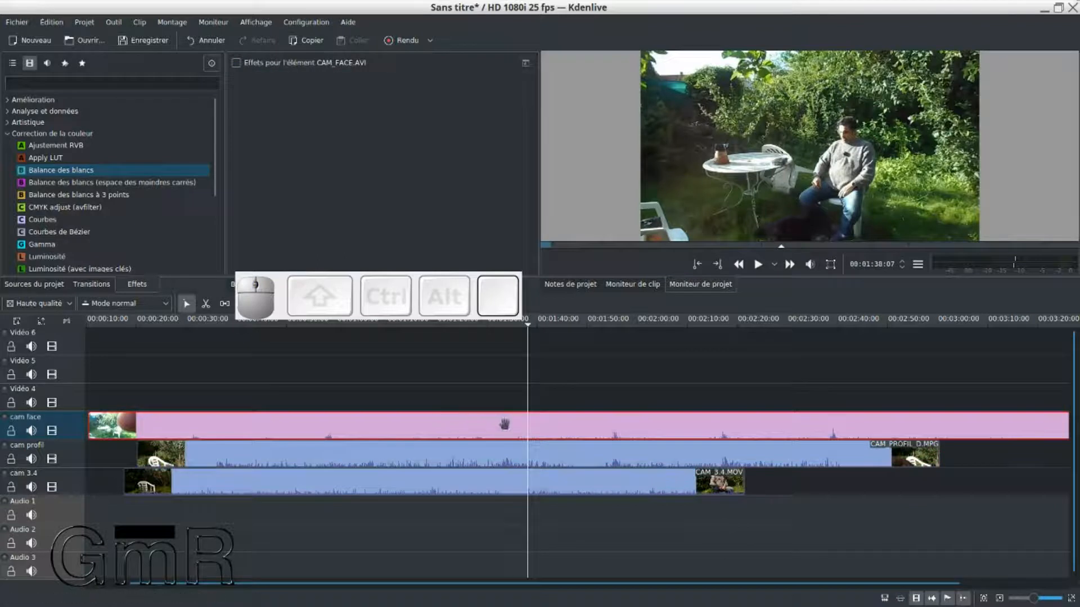
pyautogui.click(51, 175)
pyautogui.doubleClick(51, 175)
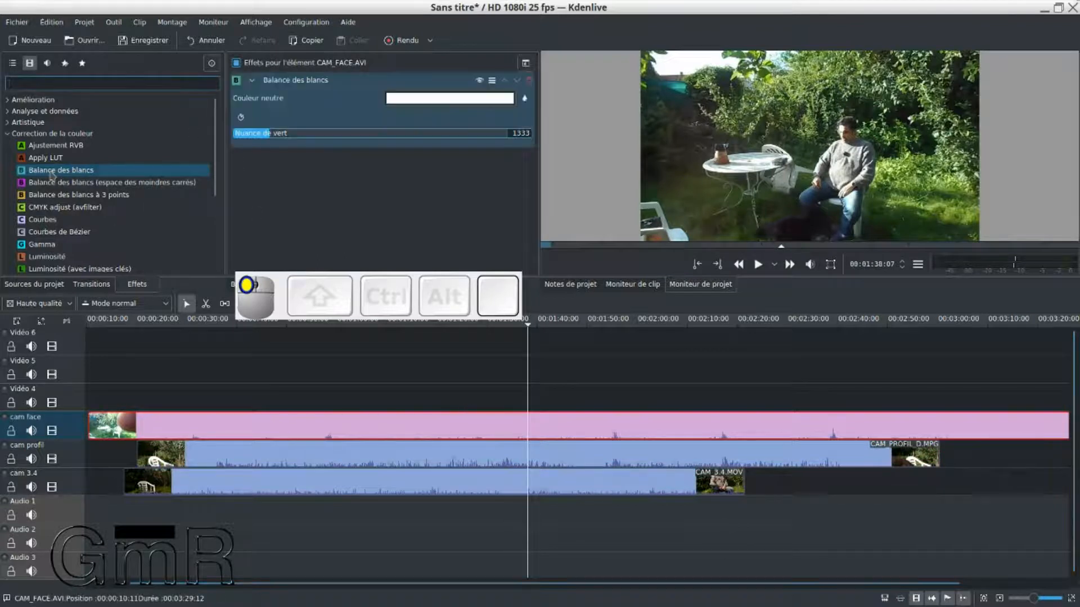
pyautogui.click(525, 100)
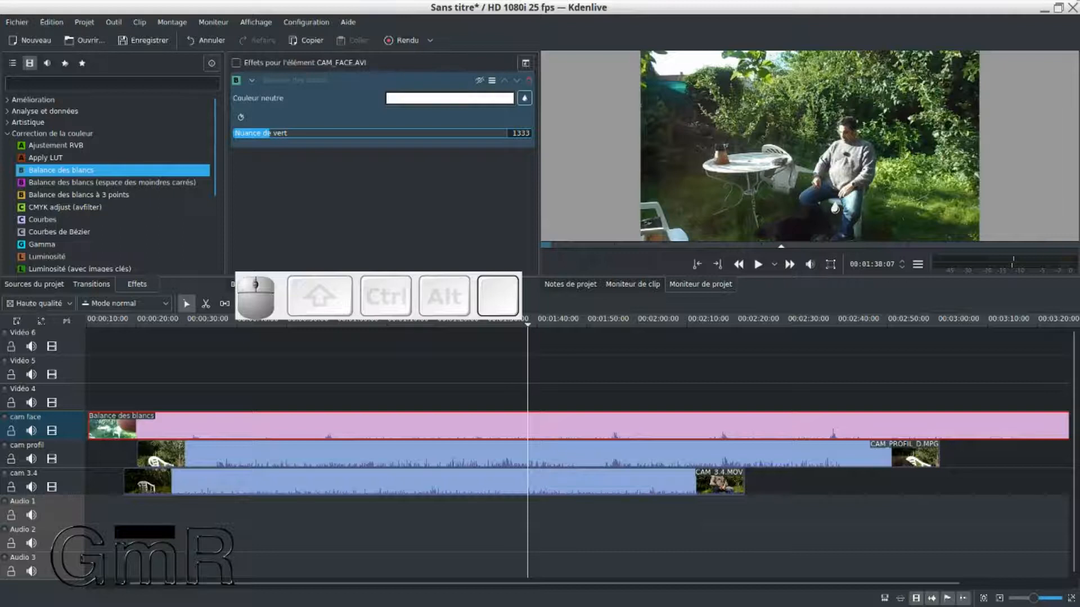
pyautogui.click(834, 208)
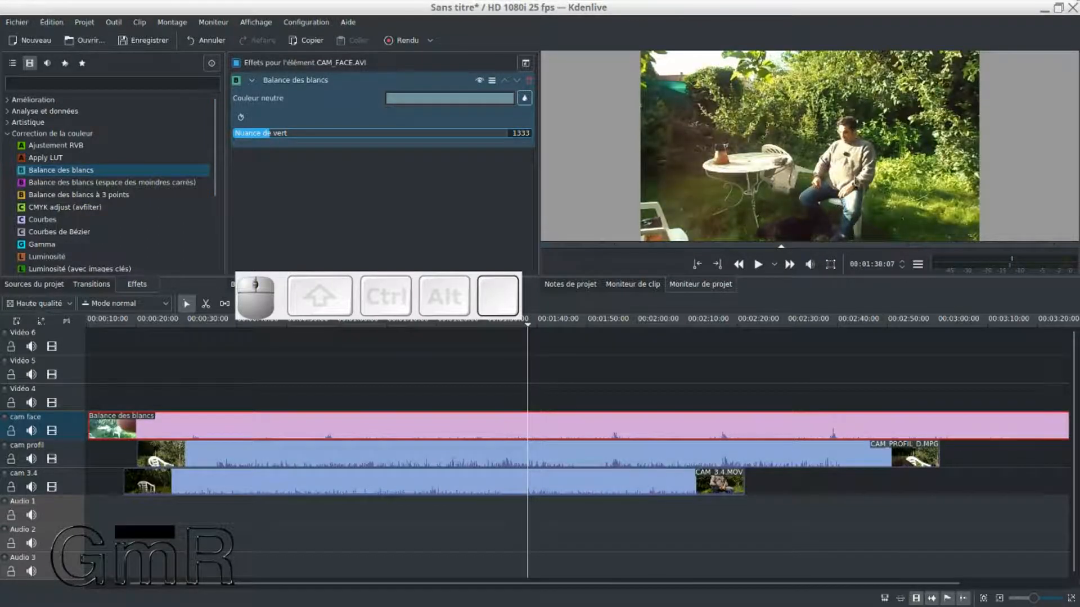
# Hide the cam face track's video and add the Balance des blancs effect to the CAM_PROFIL_D.MPG clip
pyautogui.click(535, 447)
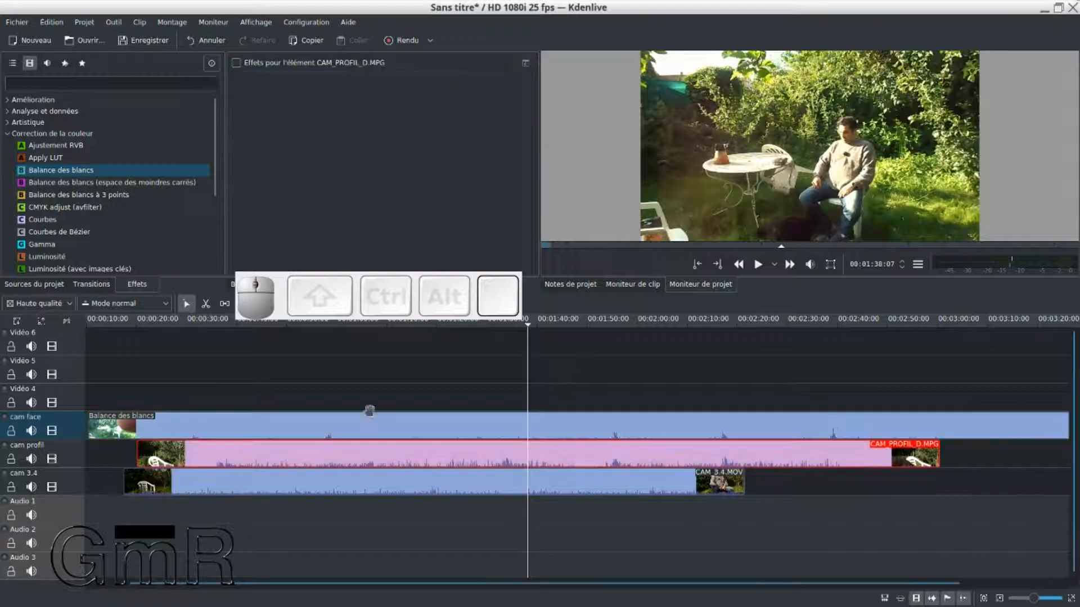
pyautogui.click(52, 431)
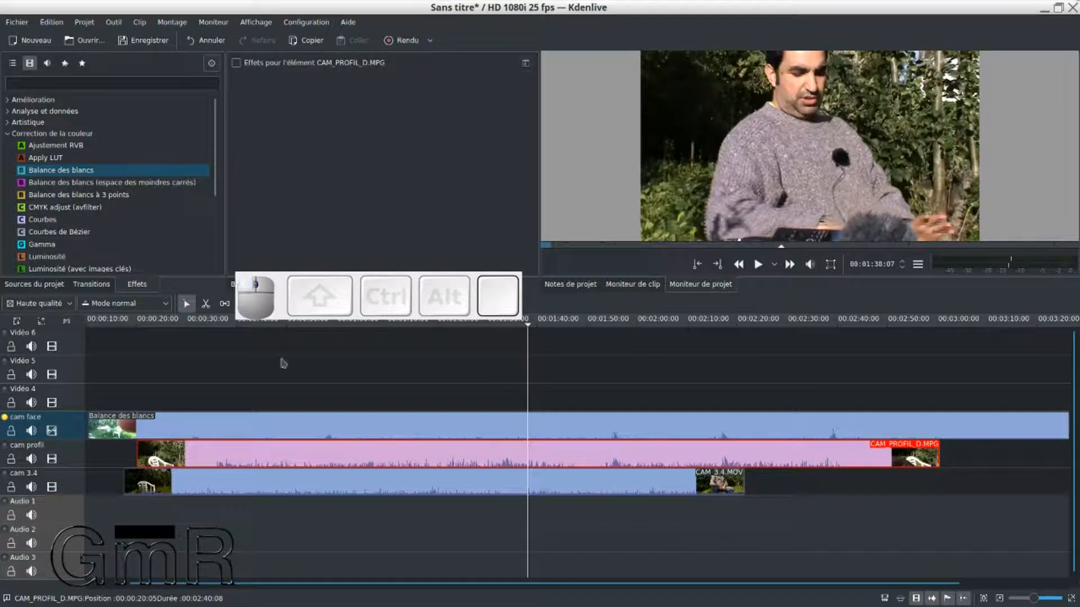
pyautogui.doubleClick(92, 170)
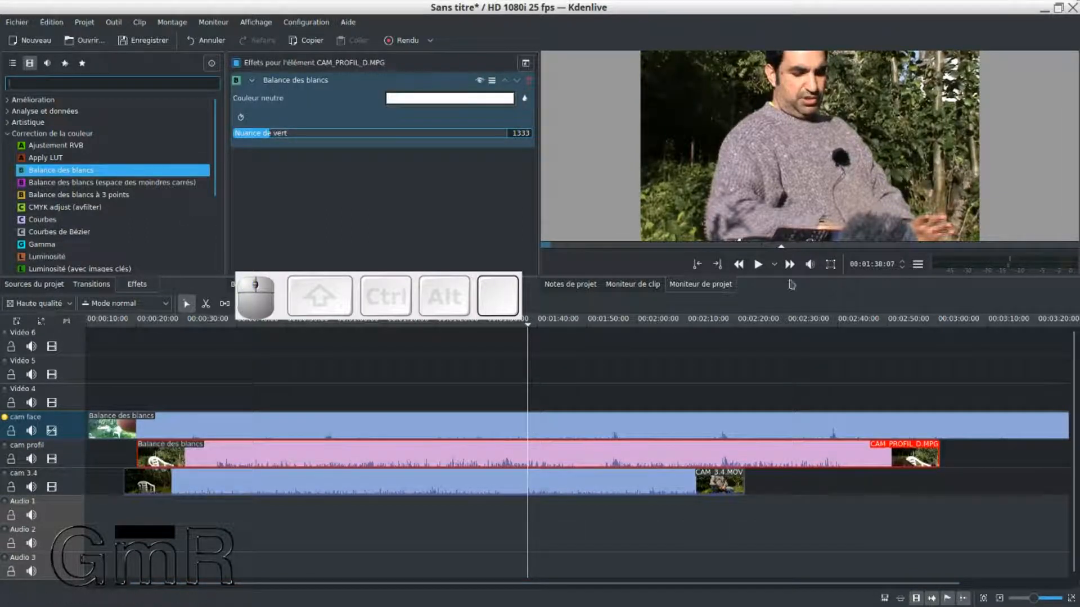
# Move the playhead to 00:01:12:00 and sample the profile clip's Couleur neutre from the white chair
pyautogui.moveTo(488, 401); pyautogui.dragTo(393, 393)
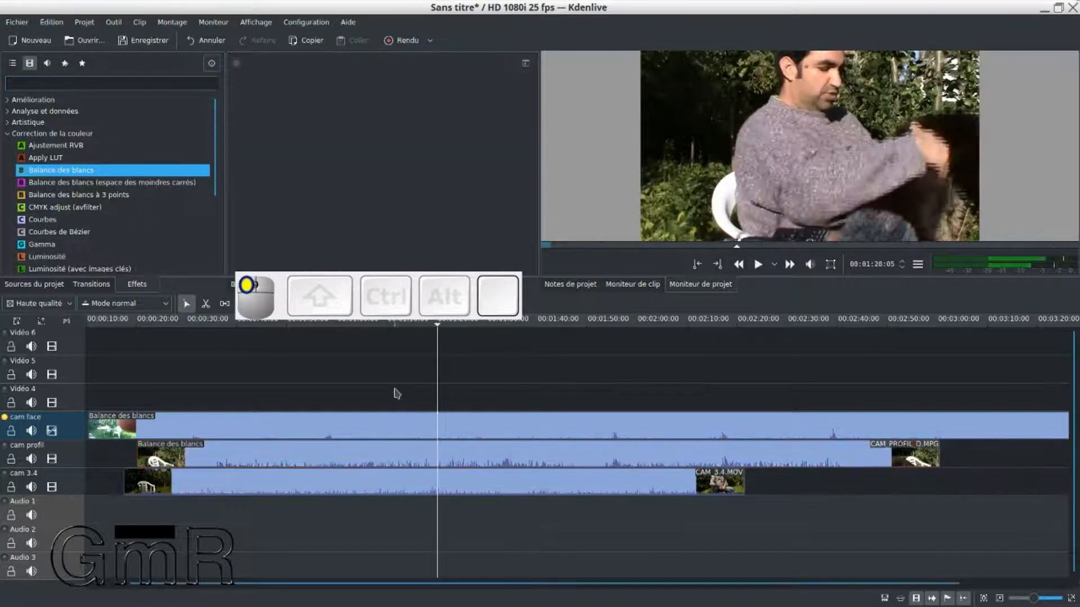
pyautogui.click(725, 218)
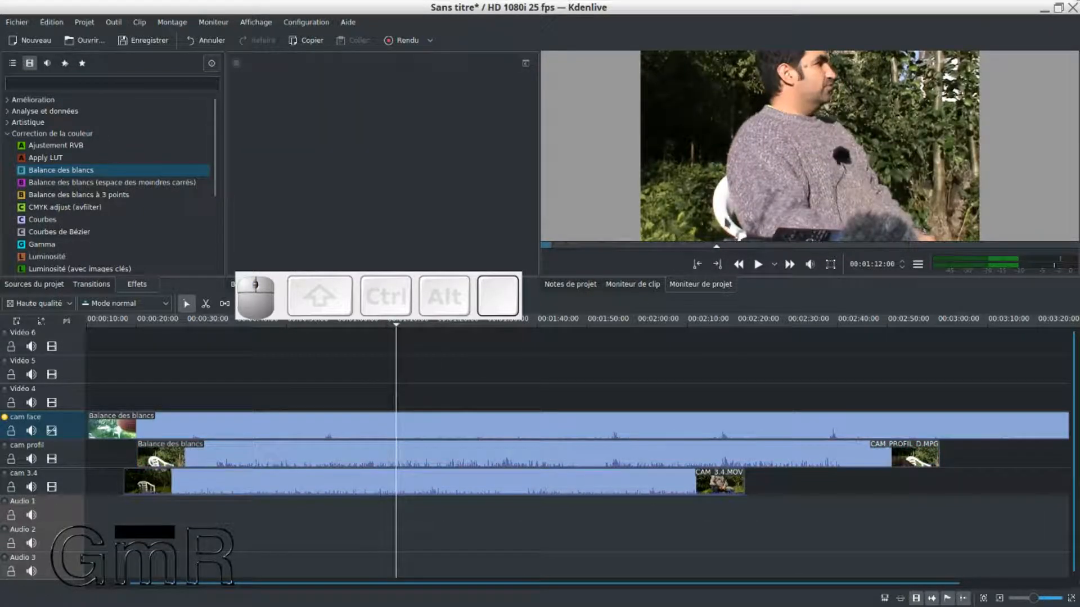
pyautogui.click(491, 453)
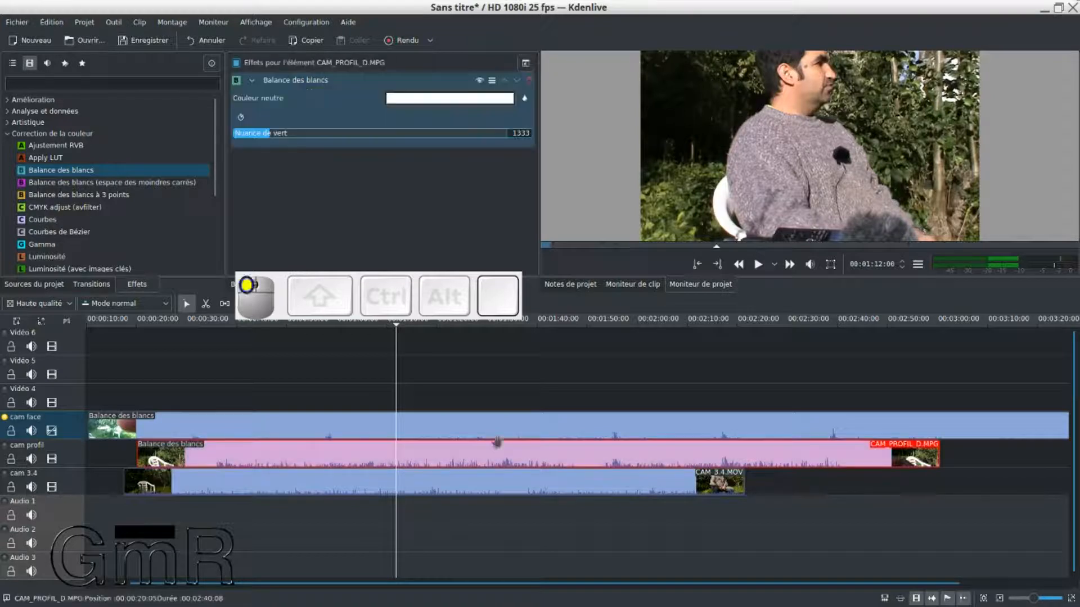
pyautogui.click(524, 99)
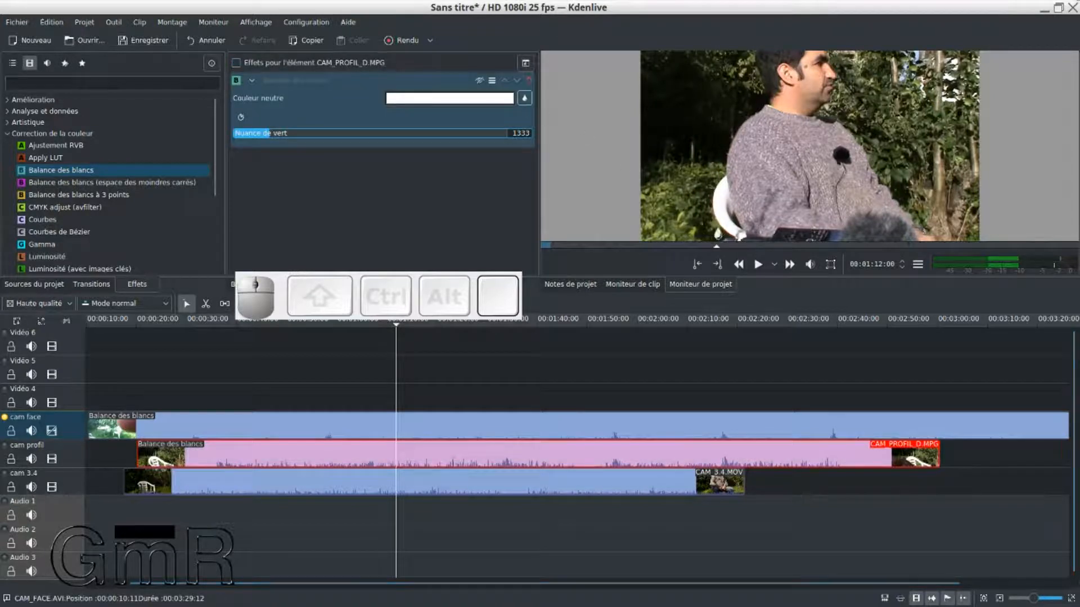
pyautogui.click(725, 215)
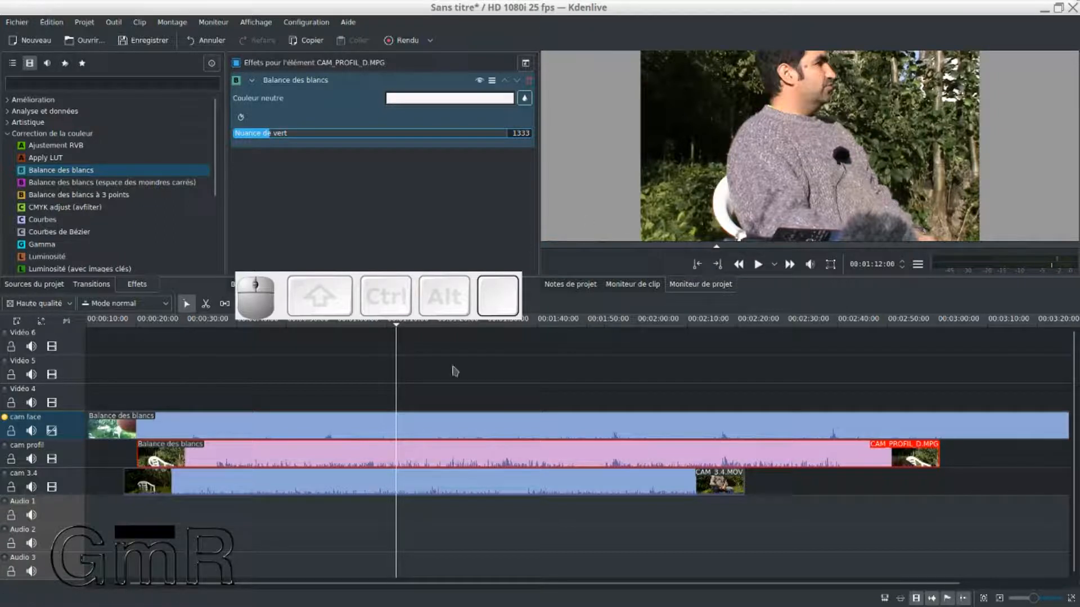
# With the cam profil video hidden, add Balance des blancs to the CAM_3.4.MOV clip and sample its Couleur neutre from the white chair
pyautogui.click(462, 488)
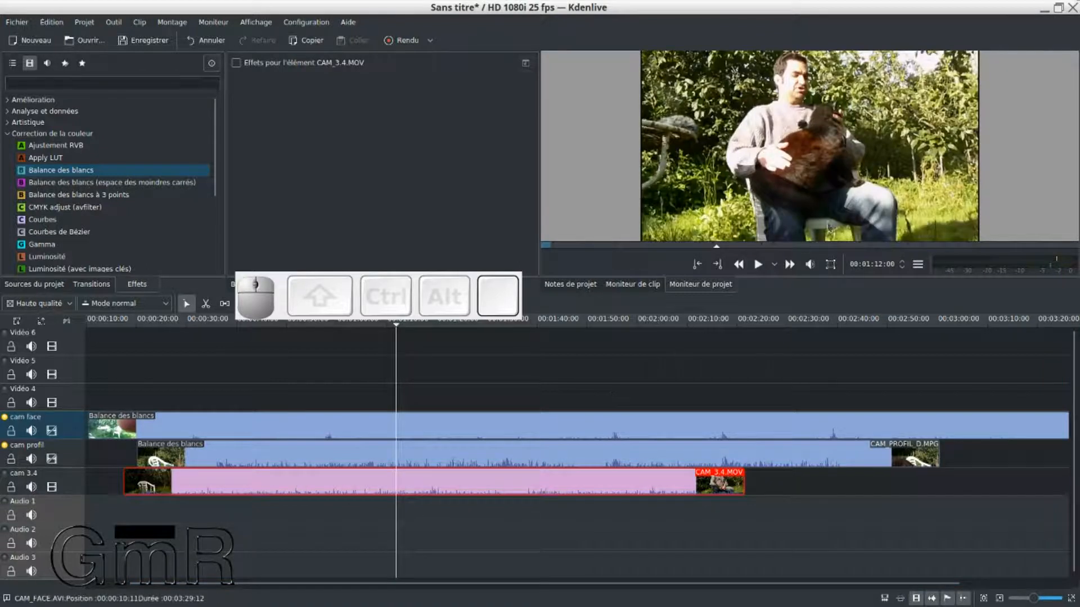
pyautogui.doubleClick(81, 171)
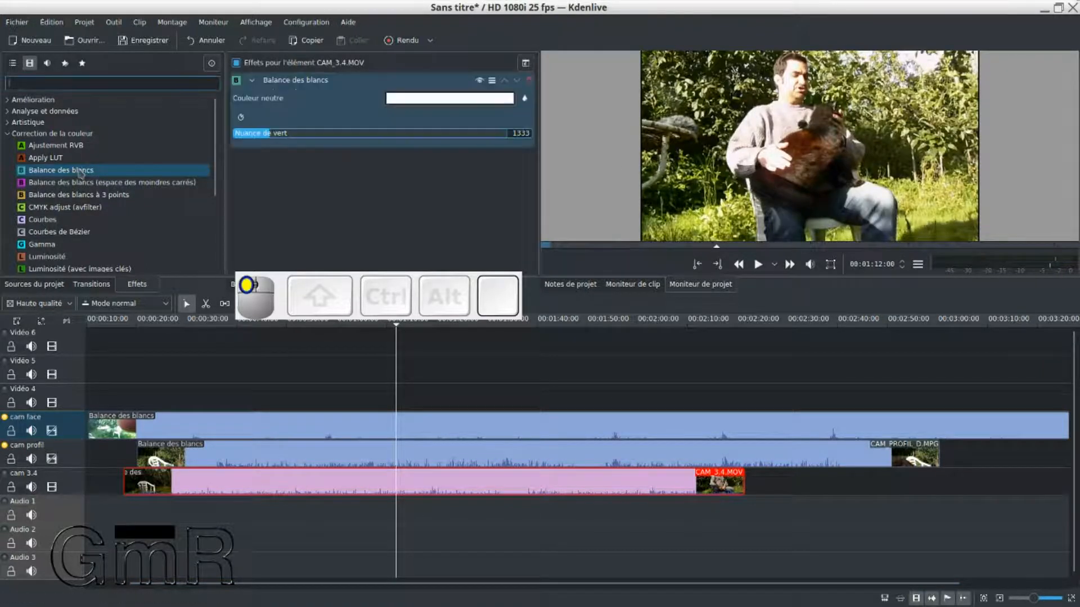
pyautogui.click(524, 98)
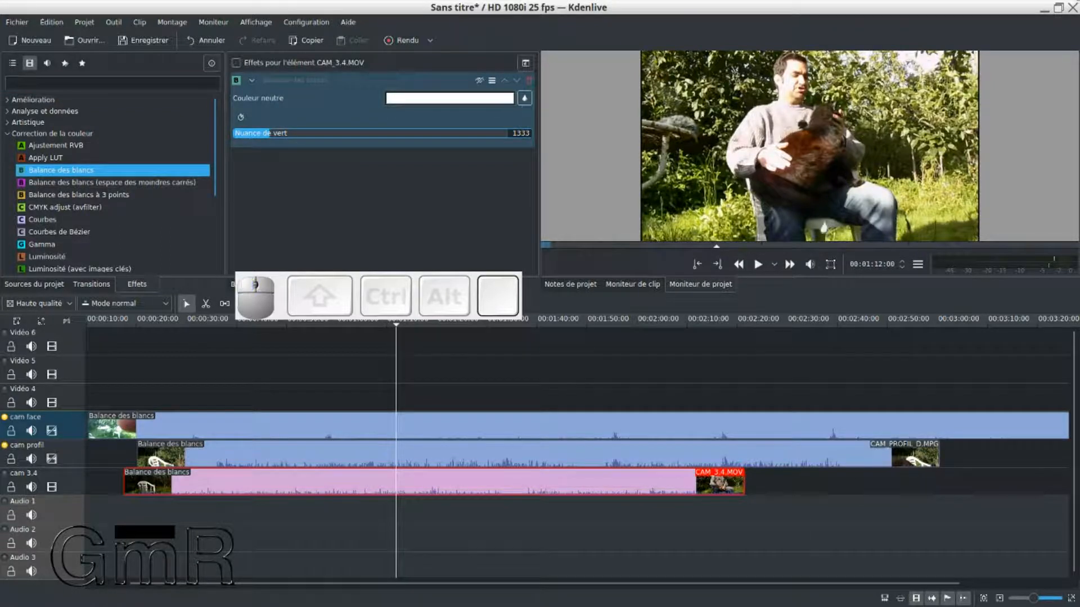
pyautogui.click(824, 228)
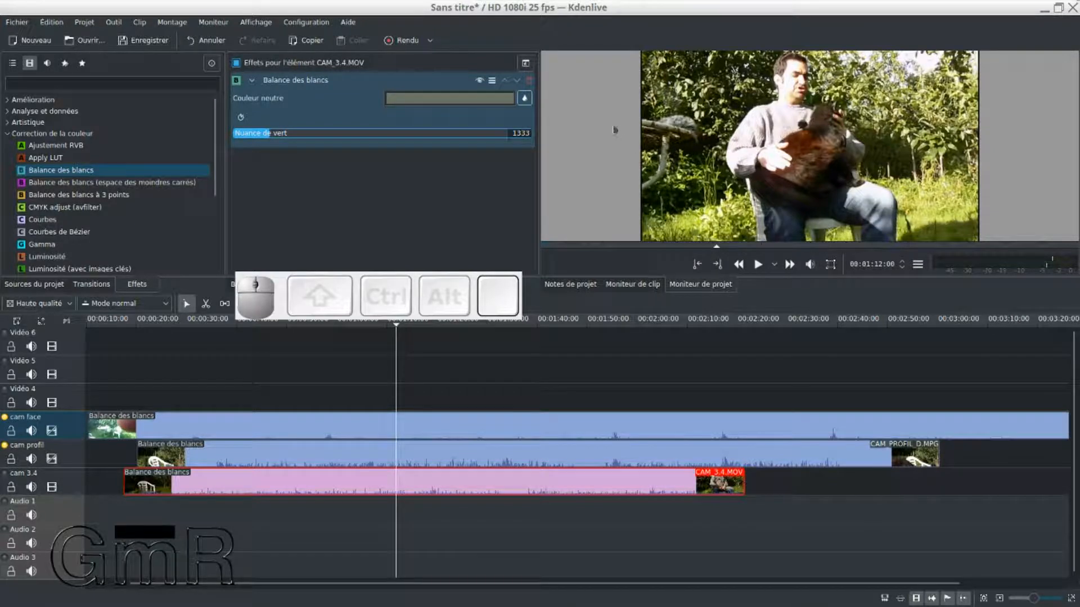
pyautogui.click(524, 99)
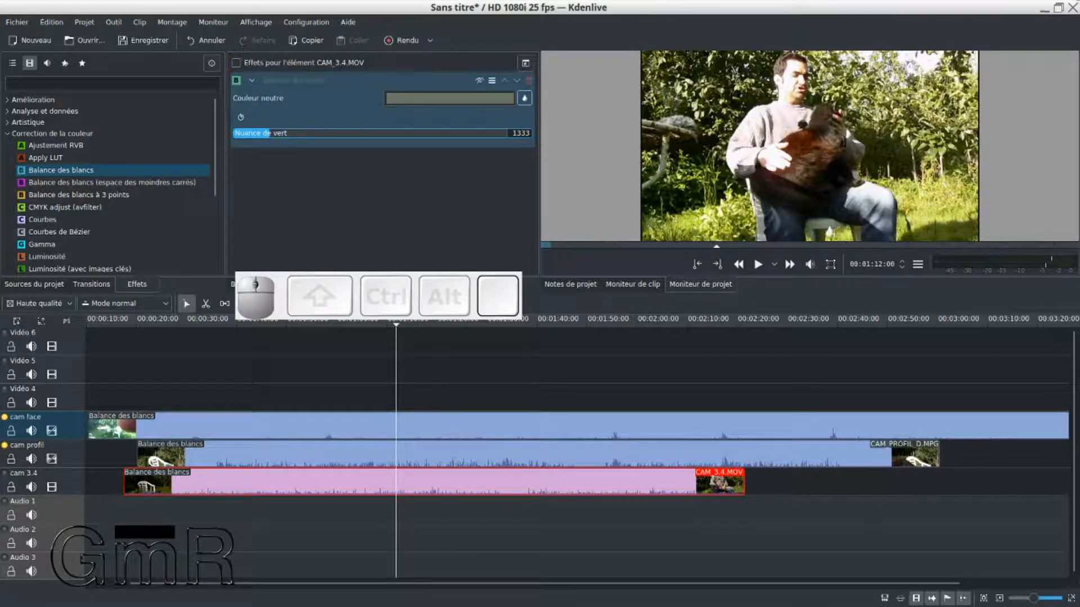
pyautogui.click(826, 230)
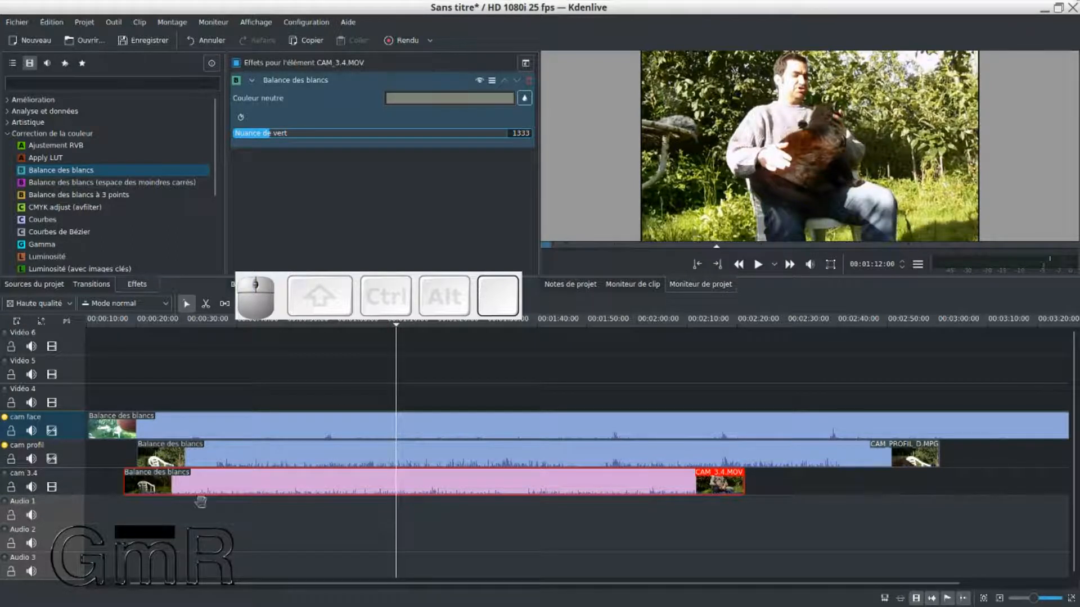
# Turn the video of the cam face, cam profil and cam 3.4 tracks back on
pyautogui.click(51, 487)
pyautogui.click(52, 458)
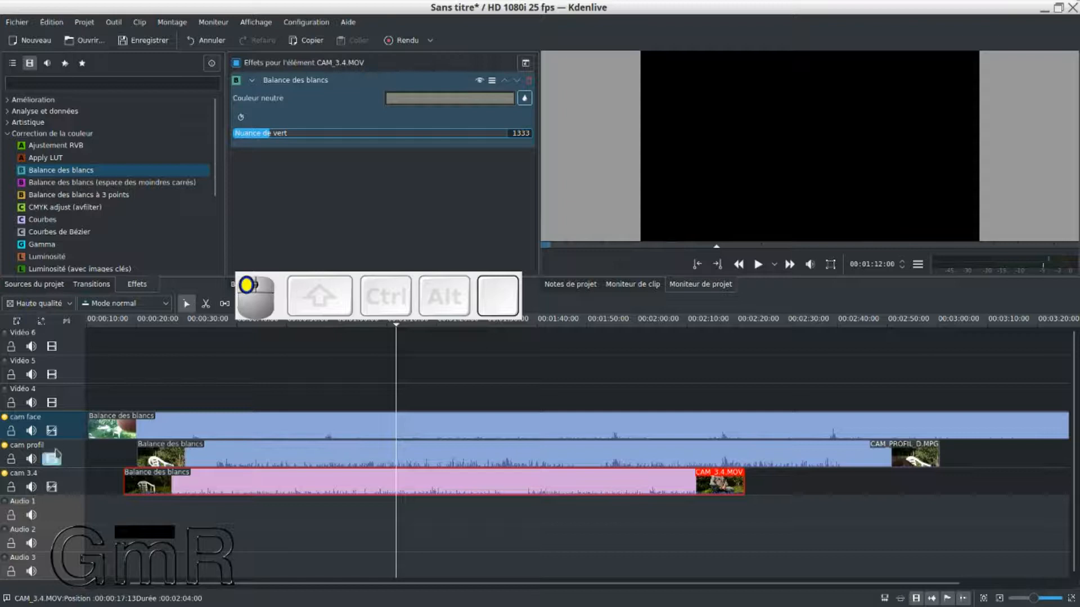
pyautogui.click(54, 433)
pyautogui.click(55, 488)
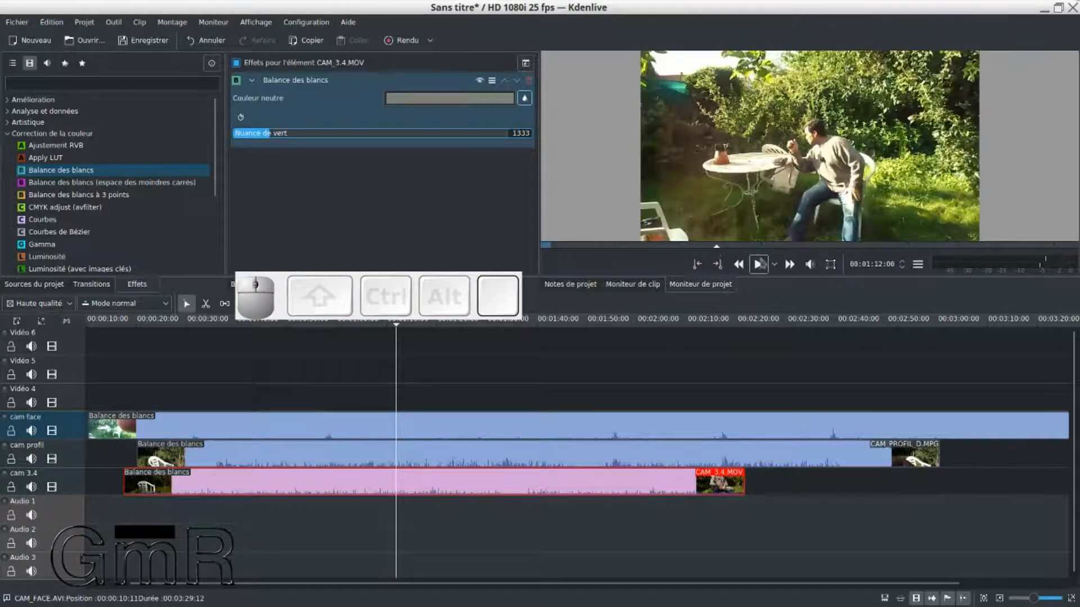
# Scrub through the timeline to review the corrected image, leaving the playhead at 00:01:05:15
pyautogui.click(568, 336)
pyautogui.moveTo(568, 336); pyautogui.dragTo(640, 338)
pyautogui.click(250, 329)
pyautogui.click(301, 332)
pyautogui.click(374, 330)
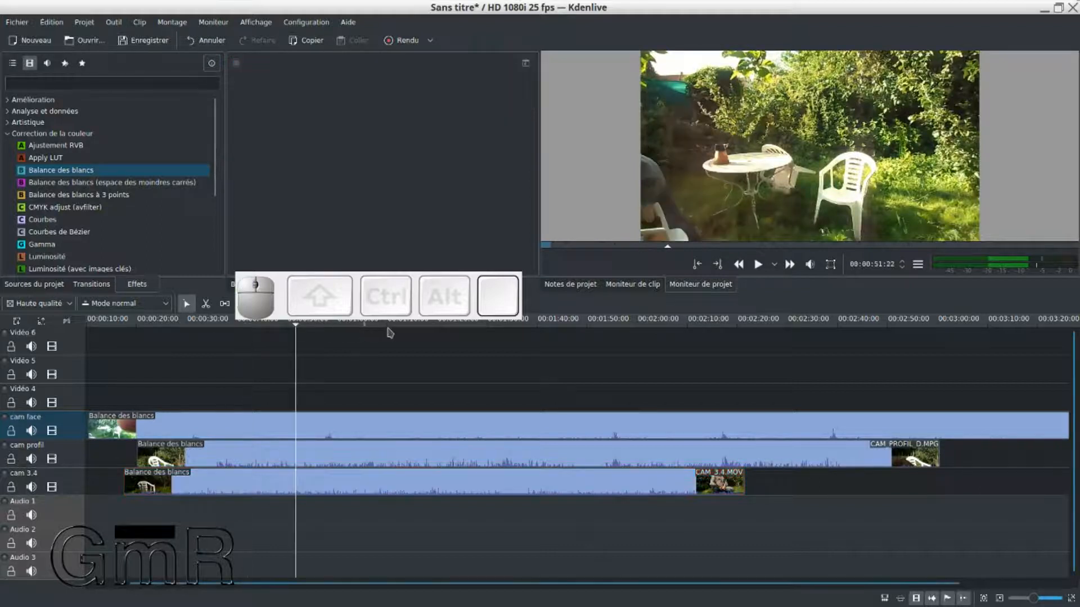
pyautogui.click(390, 332)
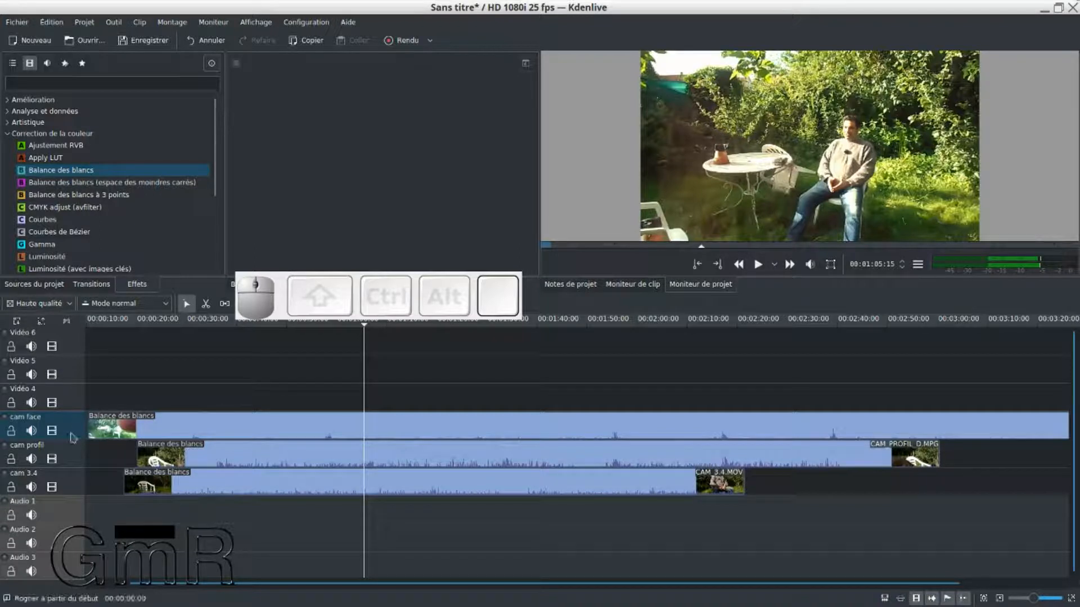
# Compare the colours of the three cameras by temporarily hiding the cam face and cam profil video
pyautogui.click(53, 432)
pyautogui.click(52, 431)
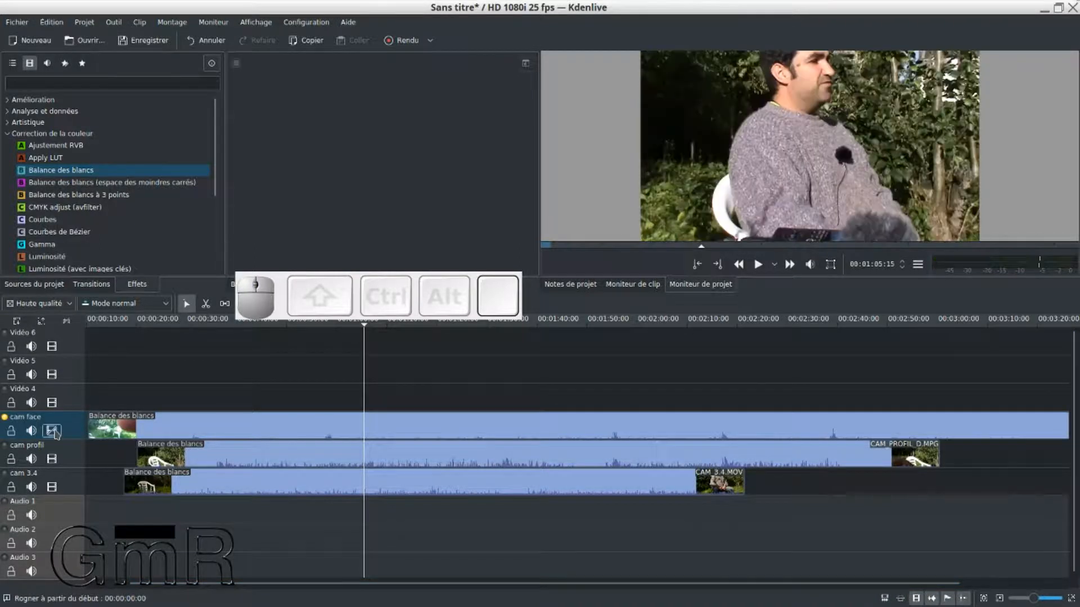
pyautogui.click(52, 458)
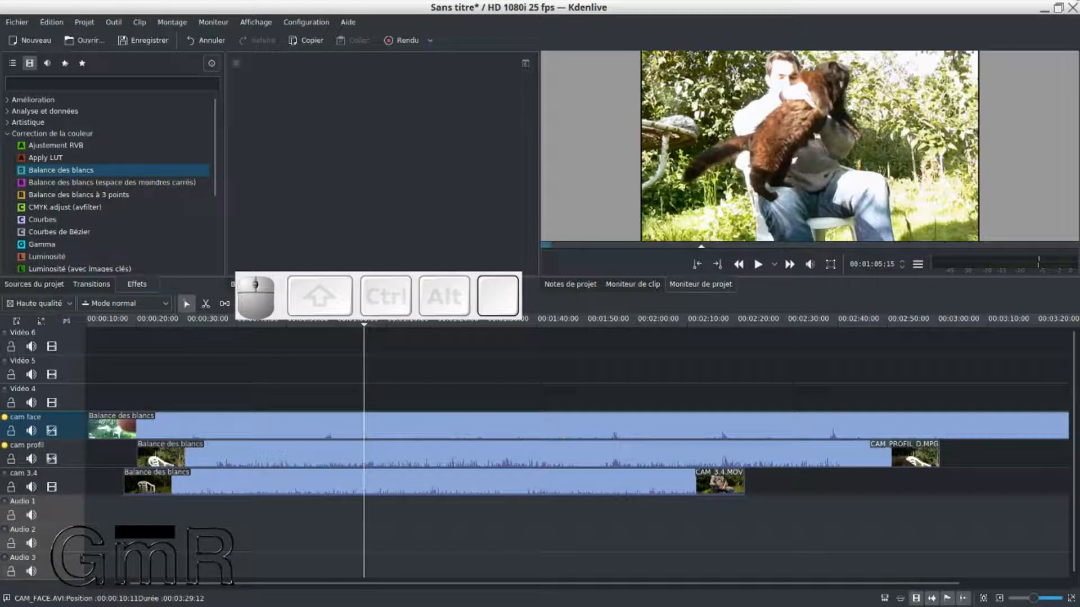
pyautogui.click(54, 460)
pyautogui.click(54, 437)
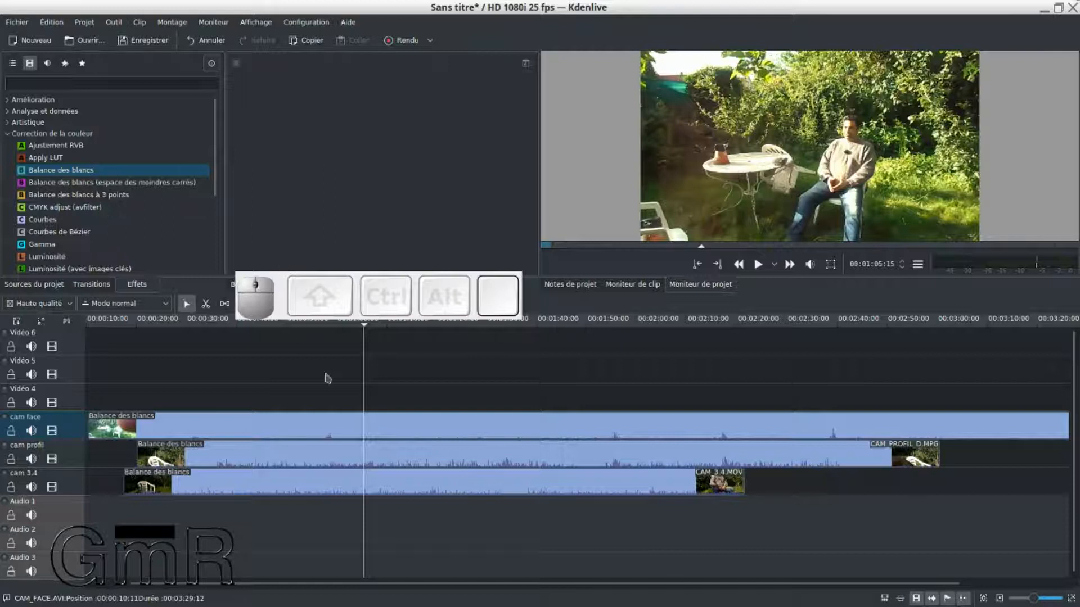
# Try a Nuance de vert of 1294 in the CAM_FACE.AVI clip's Balance des blancs effect
pyautogui.click(401, 422)
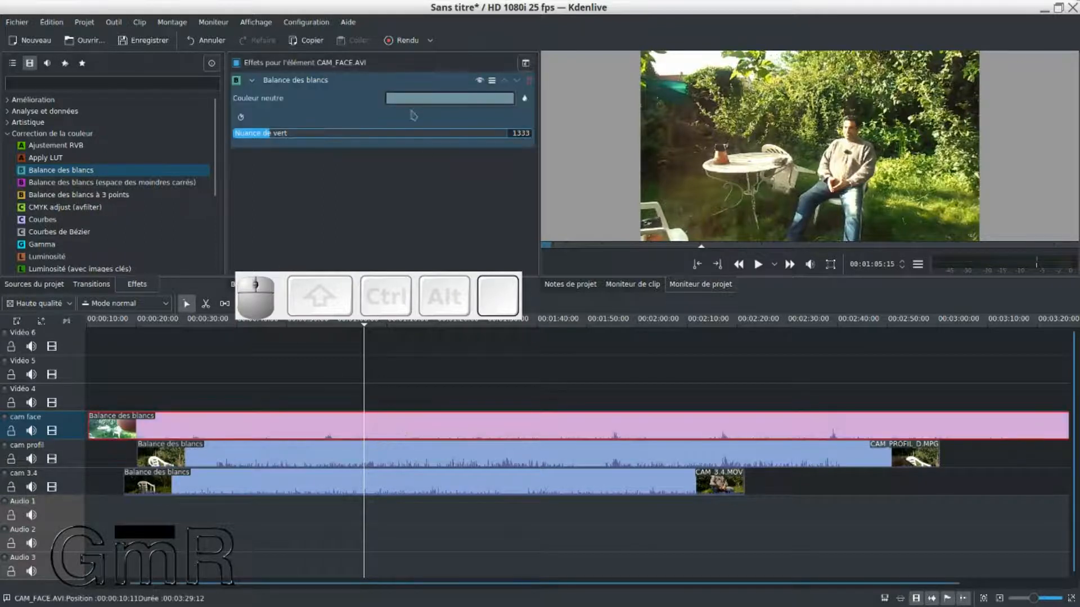
pyautogui.moveTo(271, 138)
pyautogui.mouseDown()
pyautogui.moveTo(289, 135)
pyautogui.moveTo(268, 141)
pyautogui.mouseUp()
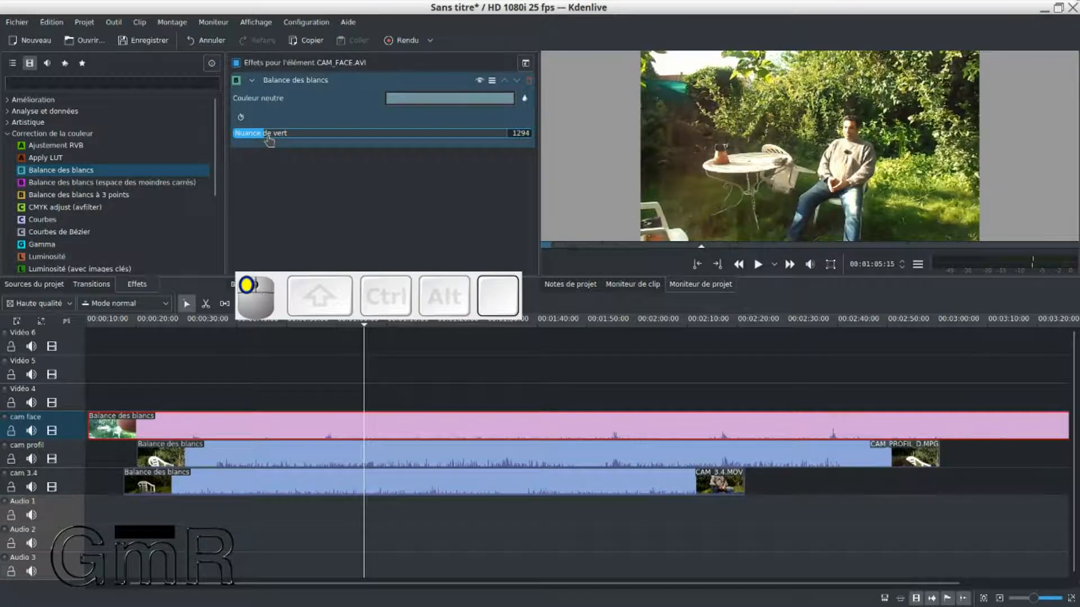
pyautogui.moveTo(270, 141); pyautogui.dragTo(270, 140)
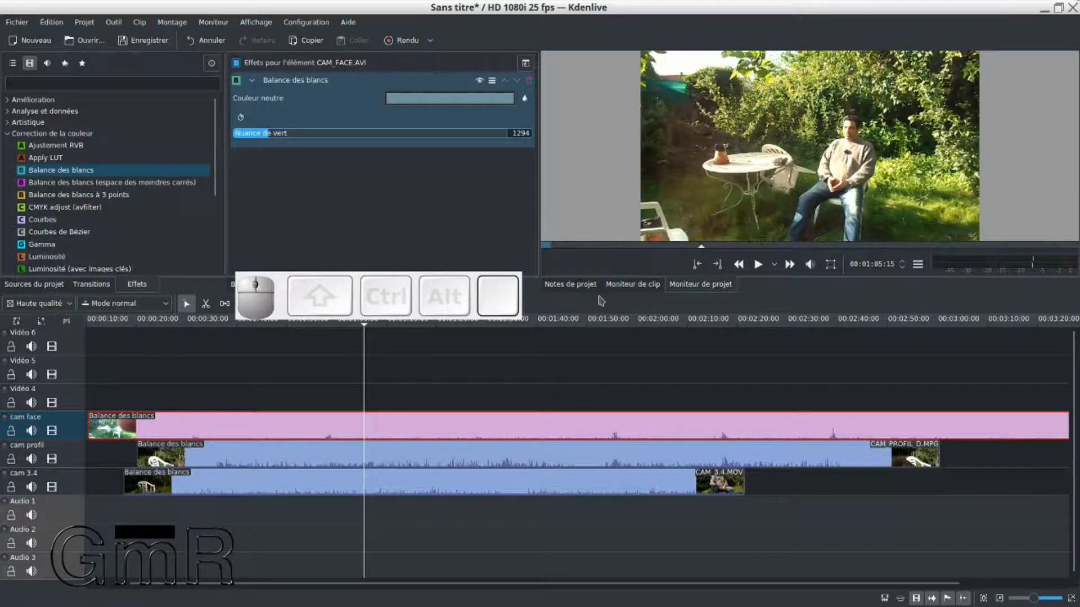
# Enlarge the project monitor and compare the cam face image with the cam profil image by briefly hiding the cam face video
pyautogui.moveTo(601, 291); pyautogui.dragTo(586, 417)
pyautogui.scroll(-3, 35, 521)
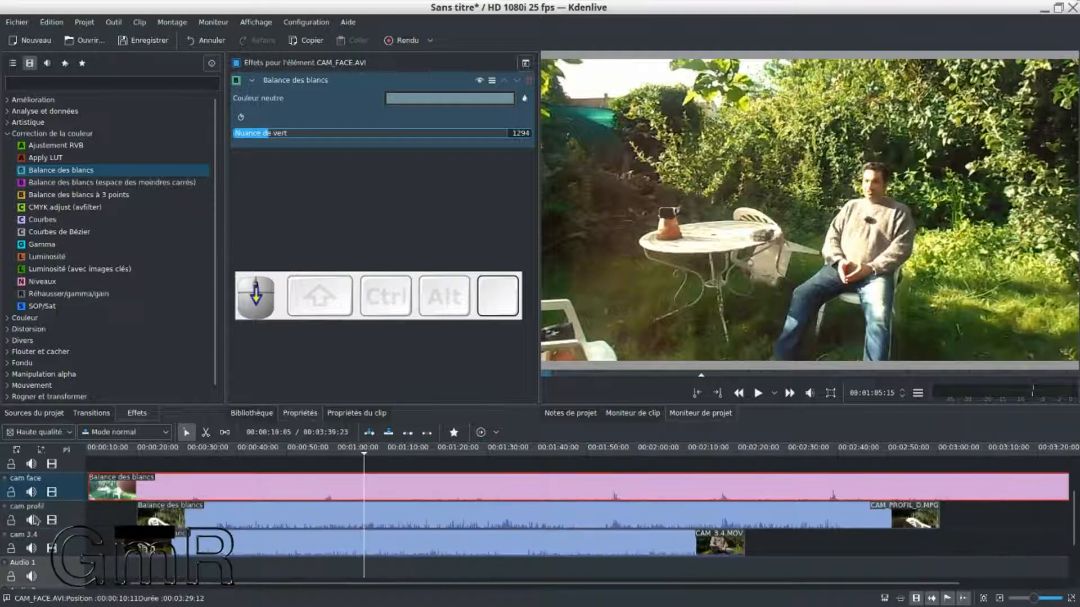
pyautogui.click(52, 493)
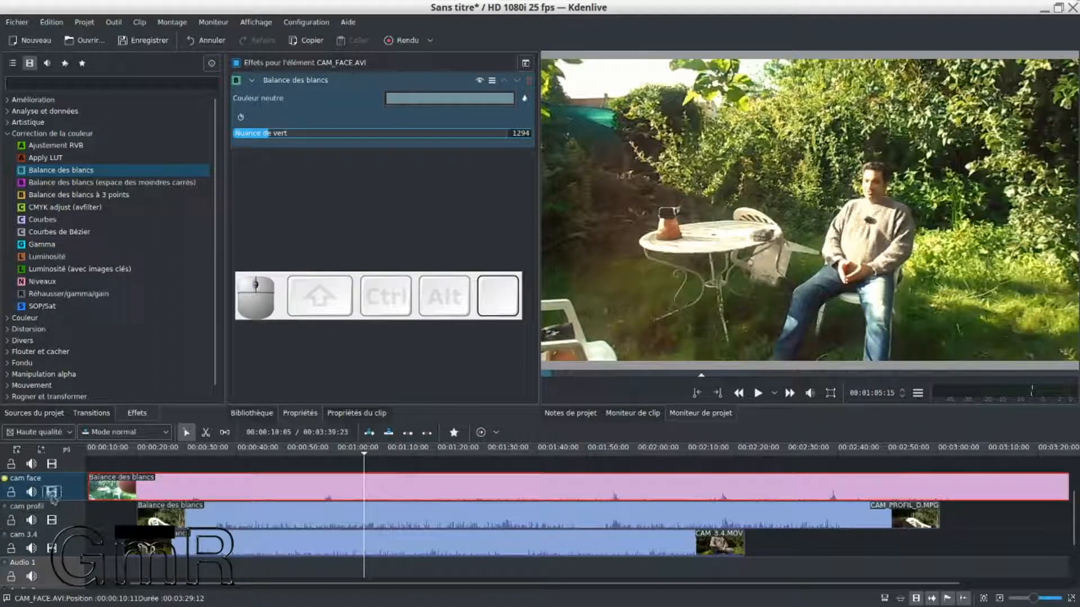
pyautogui.click(52, 493)
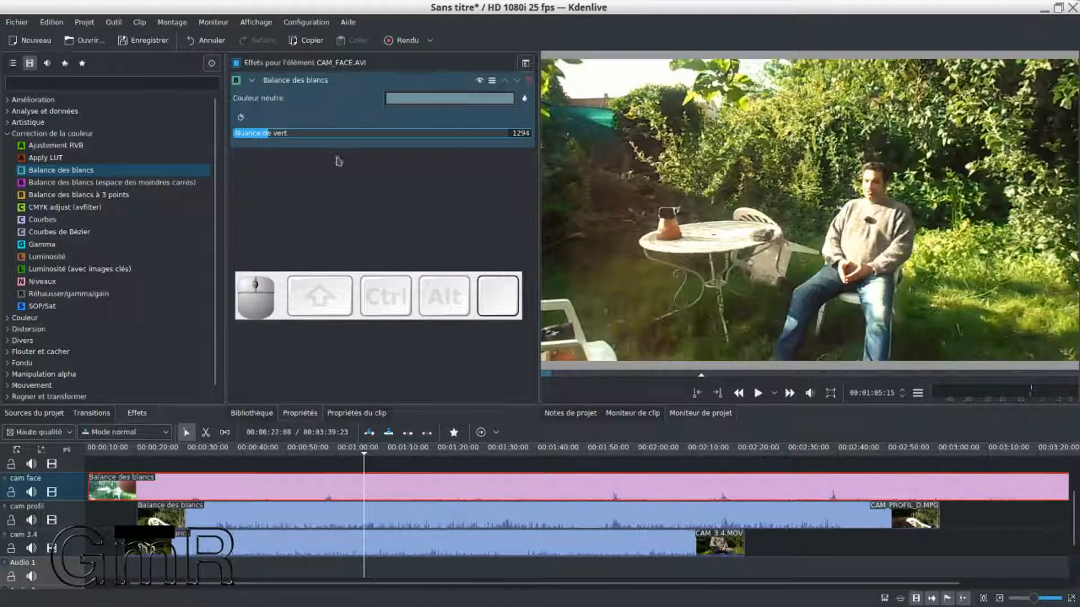
# Set the CAM_FACE.AVI clip's Nuance de vert to 760 and give the timeline more height
pyautogui.moveTo(268, 143)
pyautogui.mouseDown()
pyautogui.moveTo(305, 138)
pyautogui.moveTo(255, 142)
pyautogui.mouseUp()
pyautogui.click(292, 134)
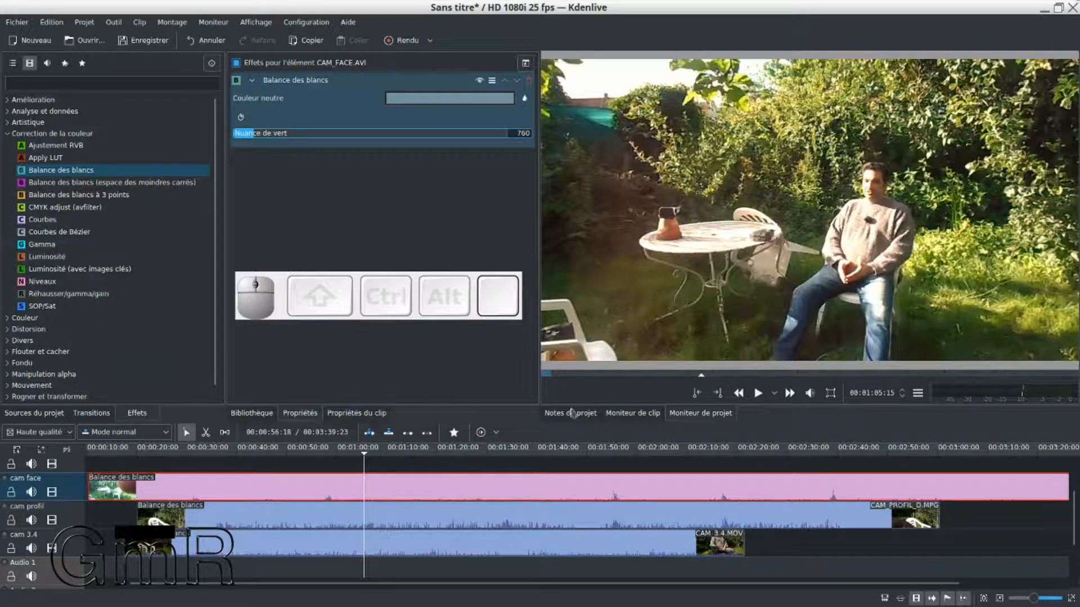
pyautogui.moveTo(532, 422); pyautogui.dragTo(532, 339)
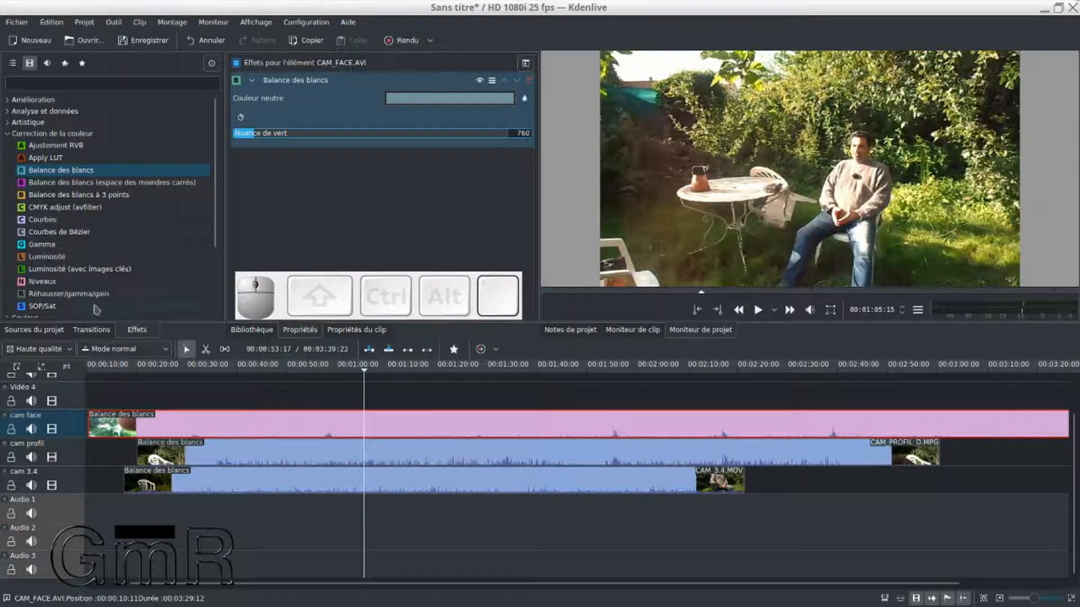
# Place TASCAM_voie.wav on Audio 1 at about 00:00:50 and TASCAM_ambiance.wav on Audio 2 at about 00:00:36
pyautogui.click(48, 331)
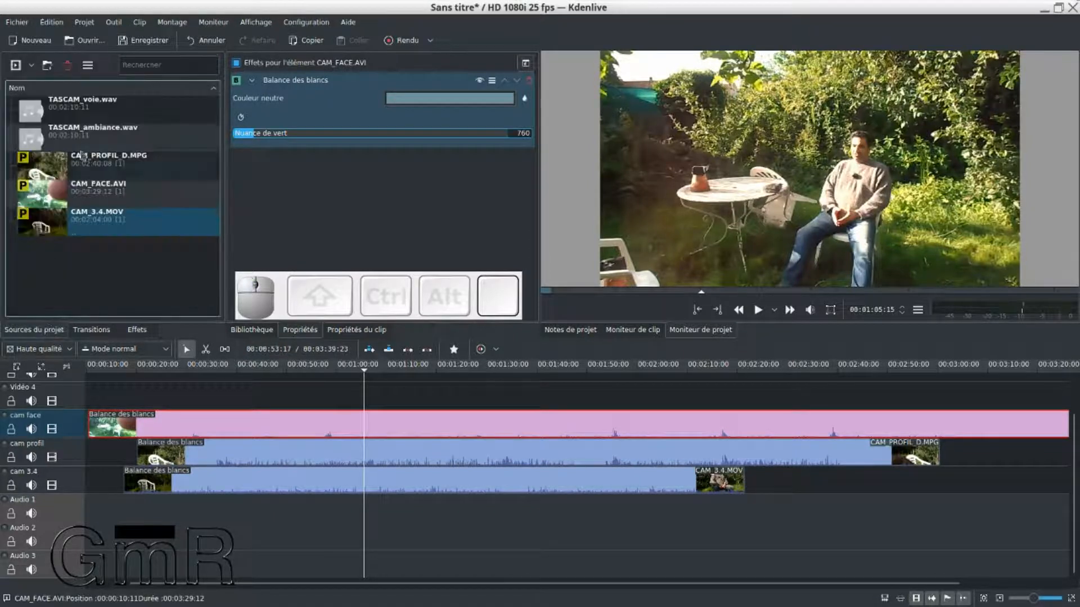
pyautogui.click(72, 112)
pyautogui.moveTo(66, 106); pyautogui.dragTo(317, 500)
pyautogui.click(79, 134)
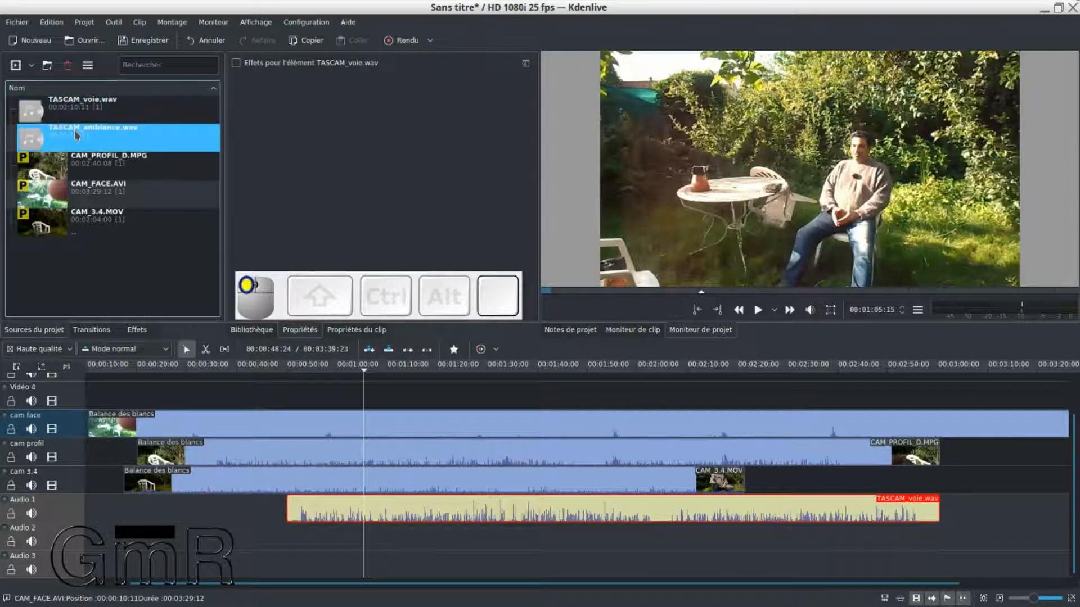
pyautogui.moveTo(80, 134); pyautogui.dragTo(216, 532)
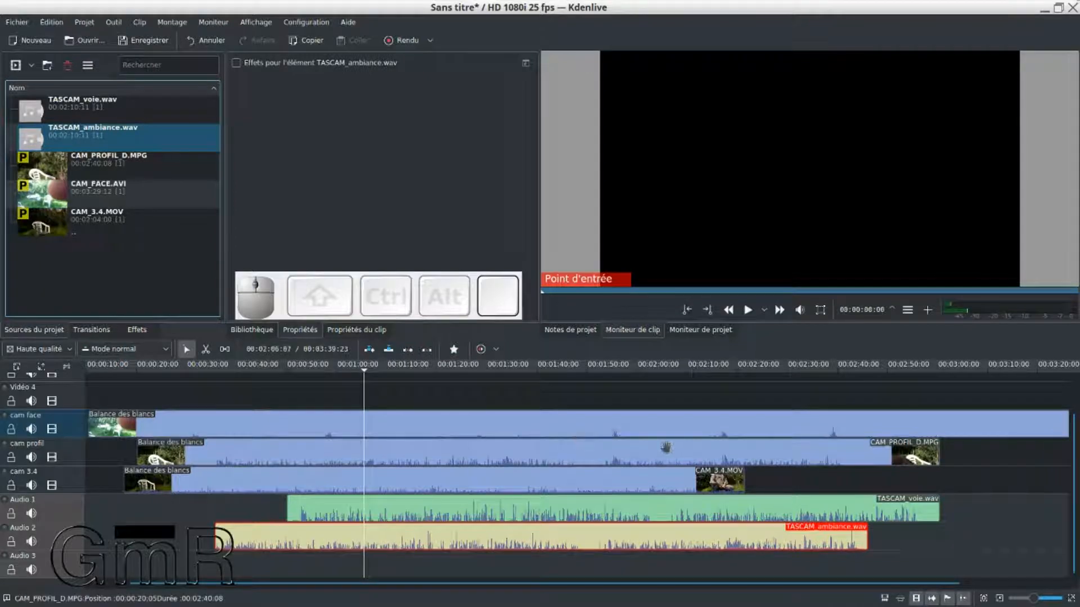
# Define the CAM_FACE.AVI clip on the cam face track as the audio reference
pyautogui.click(288, 428)
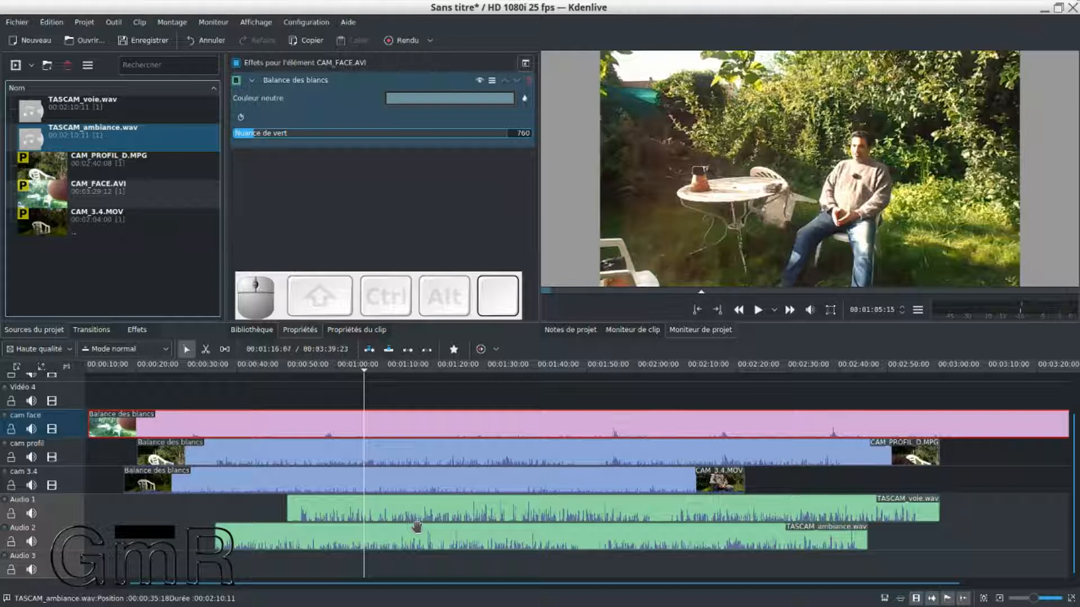
pyautogui.rightClick(443, 422)
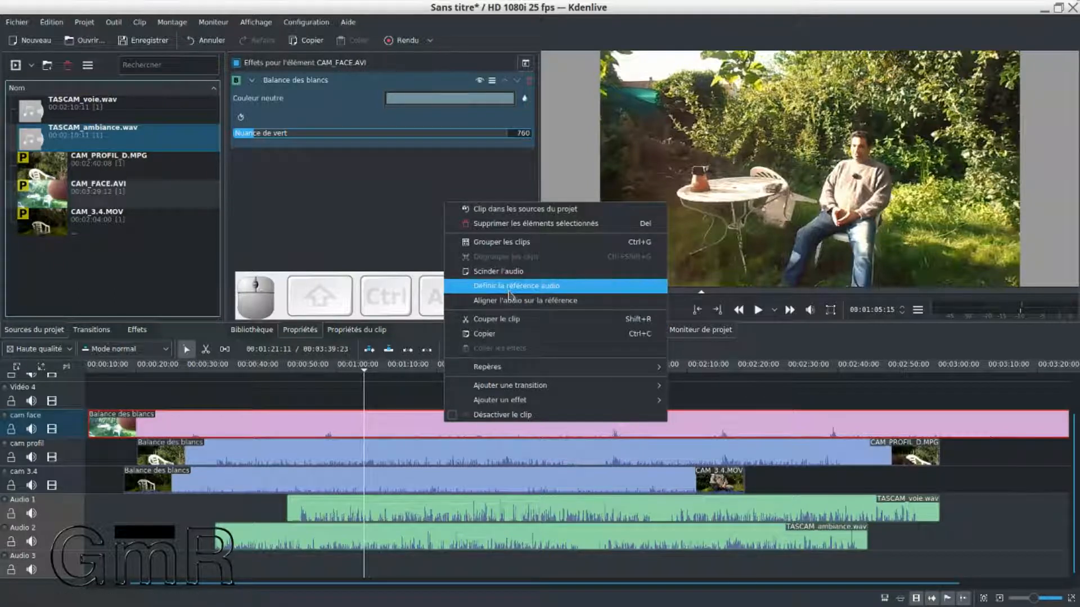
pyautogui.click(509, 291)
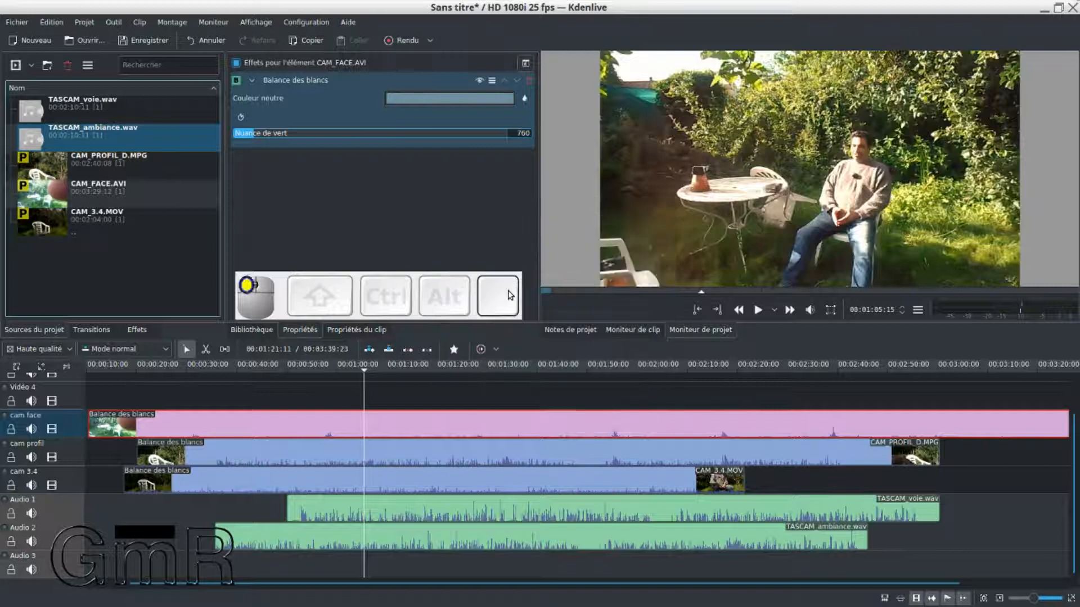
# Align the audio of the CAM_PROFIL_D.MPG and CAM_3.4.MOV clips to the reference
pyautogui.click(456, 455)
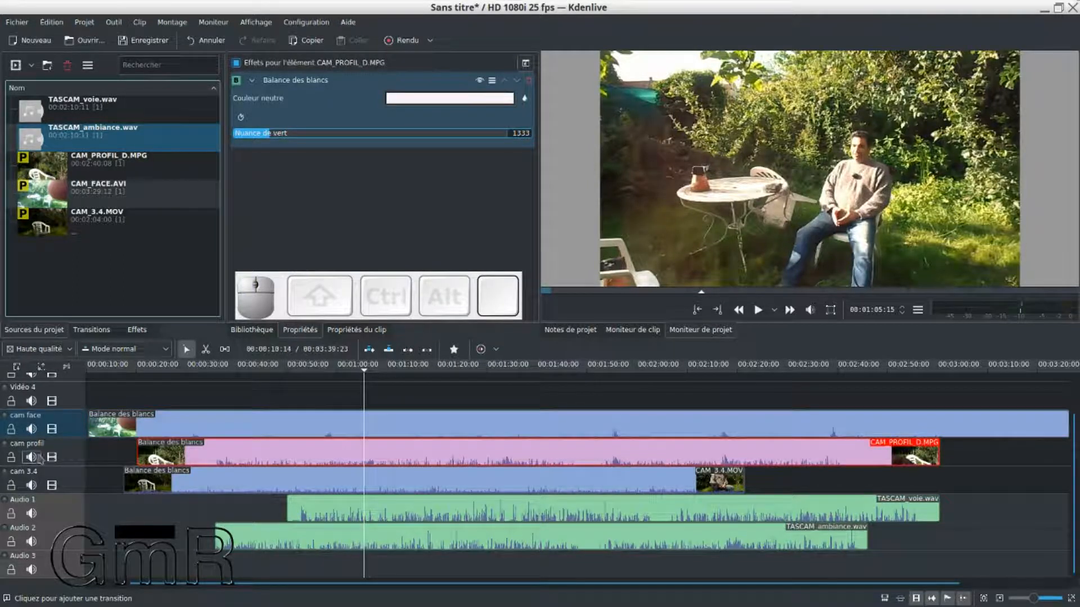
pyautogui.rightClick(444, 460)
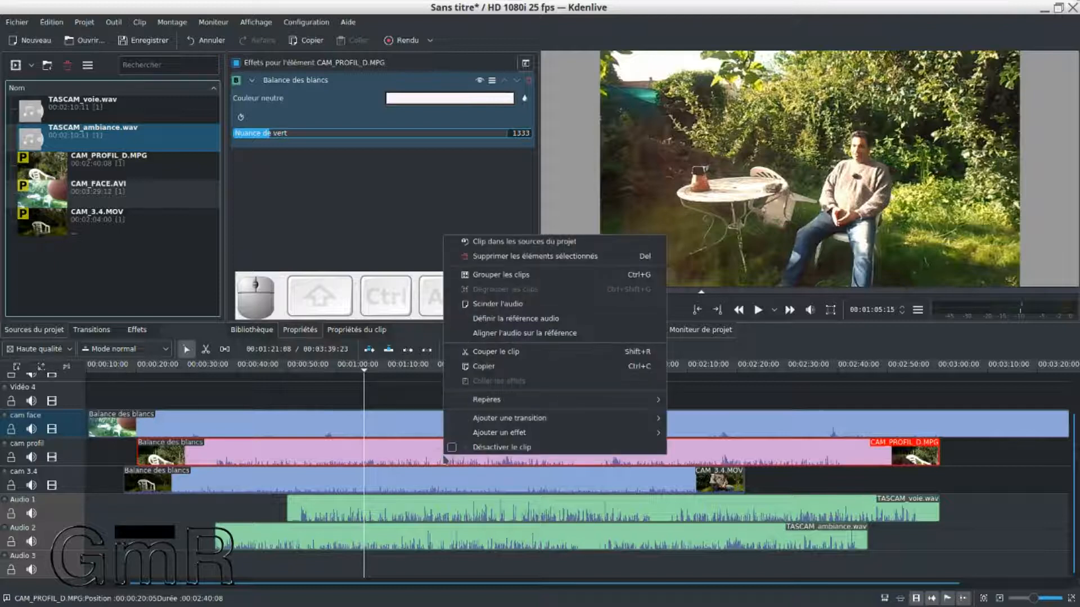
pyautogui.click(511, 334)
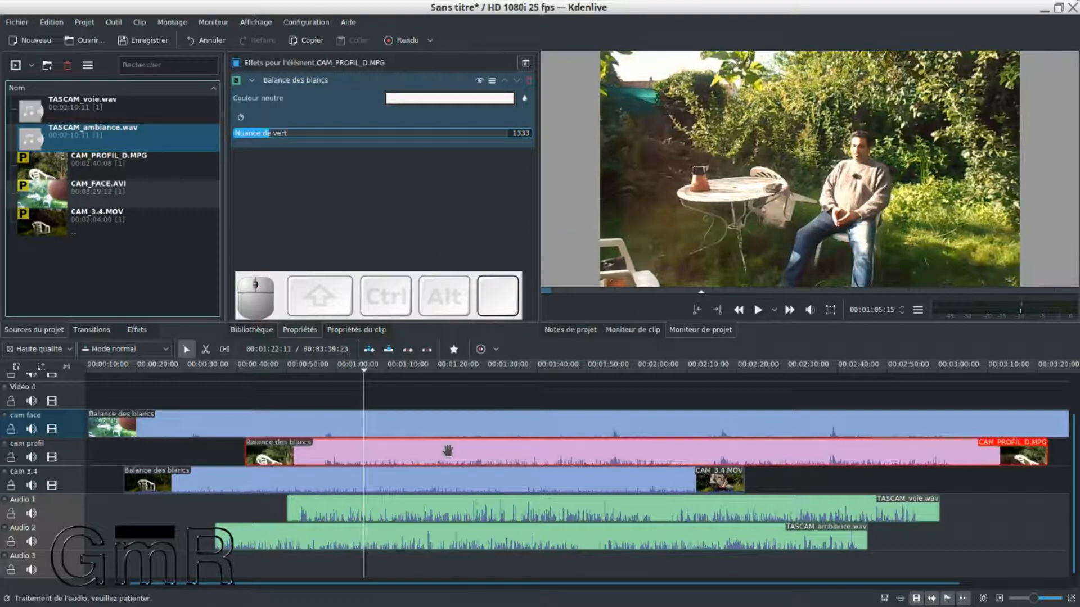
pyautogui.click(426, 484)
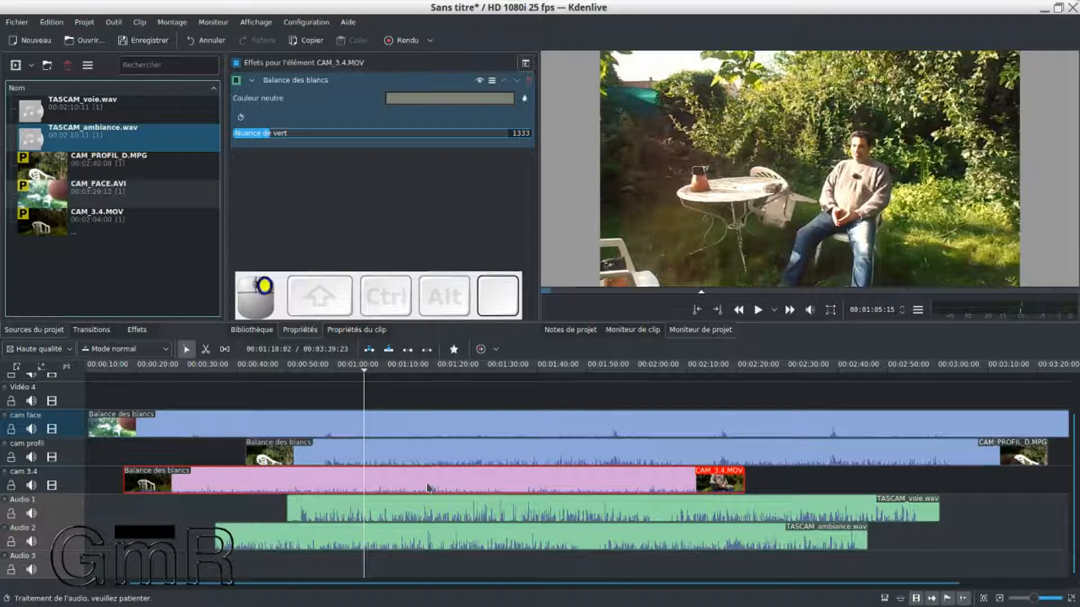
pyautogui.rightClick(428, 487)
pyautogui.click(478, 362)
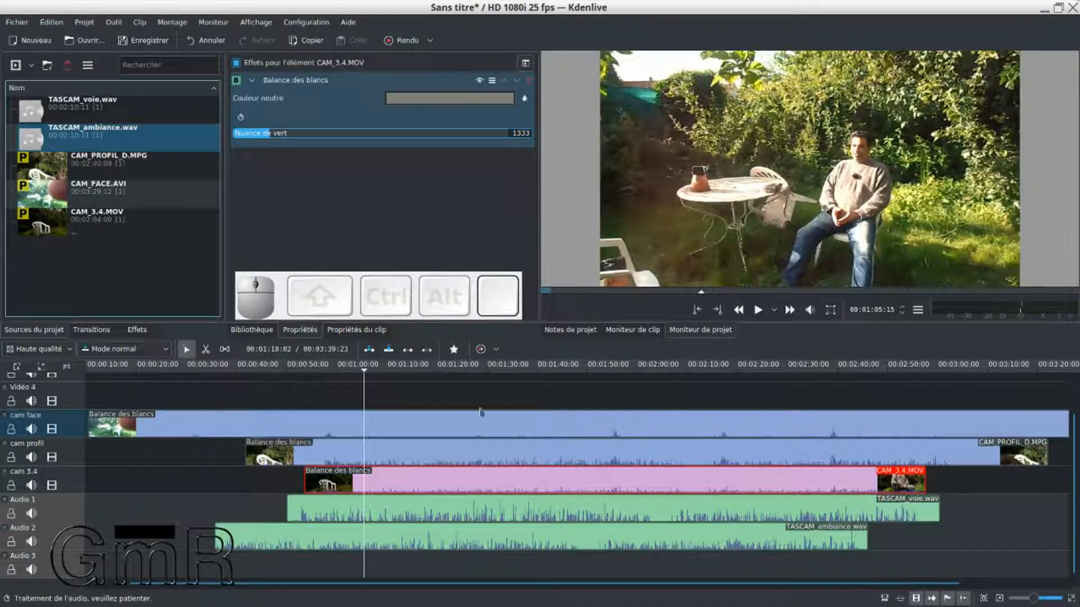
# Align the TASCAM_voie.wav and TASCAM_ambiance.wav clips to the audio reference
pyautogui.click(483, 510)
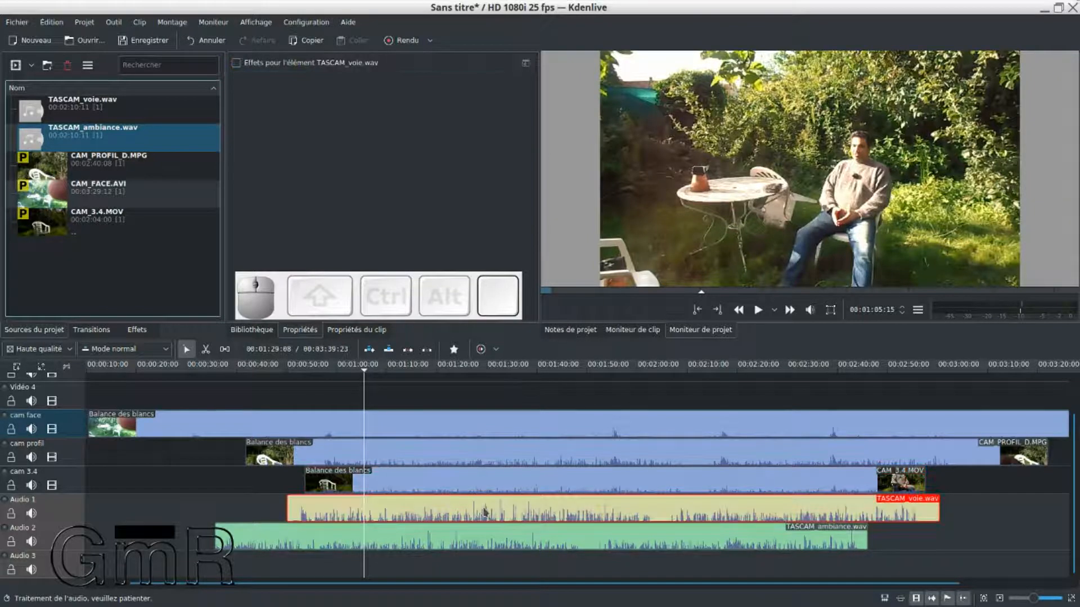
pyautogui.rightClick(483, 511)
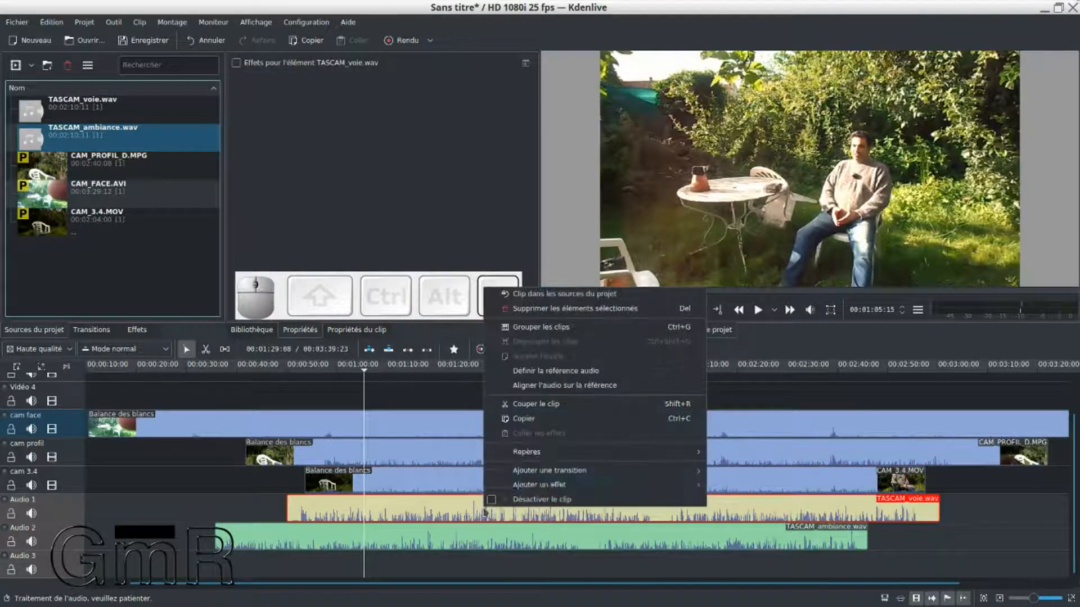
pyautogui.click(554, 387)
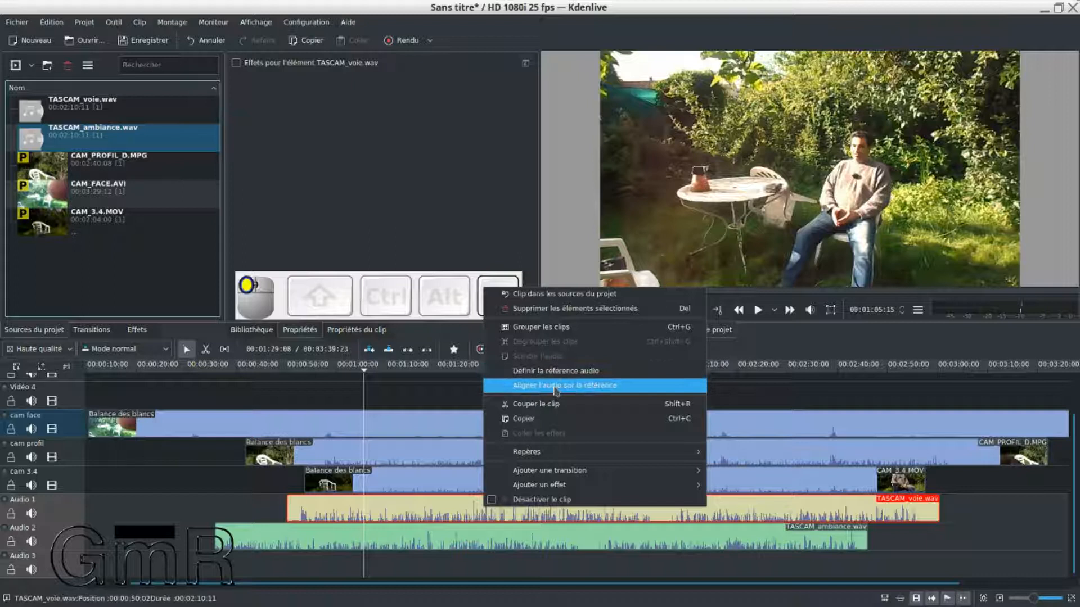
pyautogui.click(520, 539)
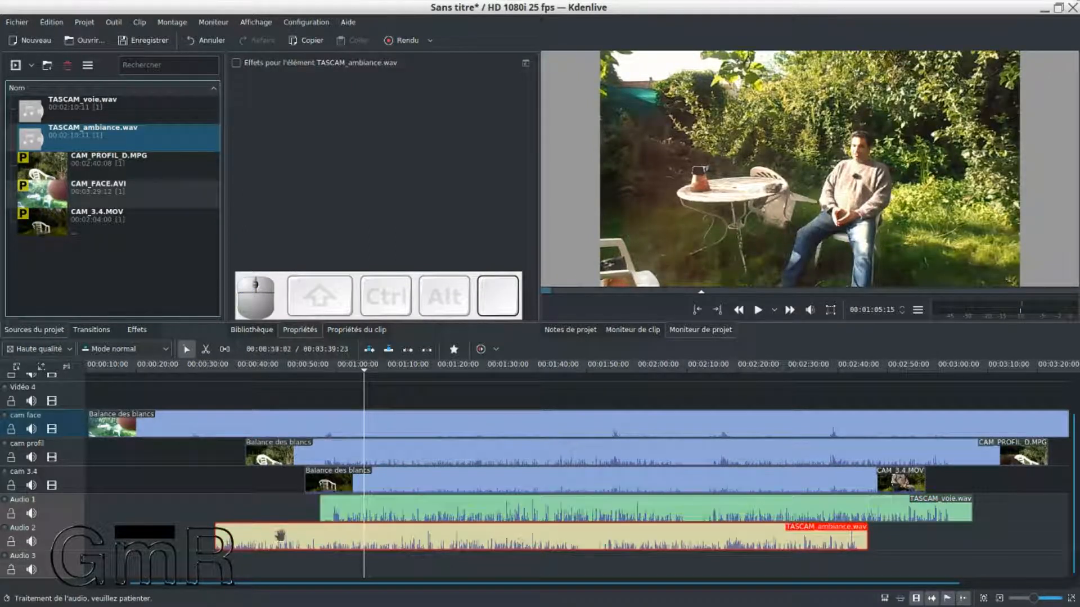
pyautogui.rightClick(423, 541)
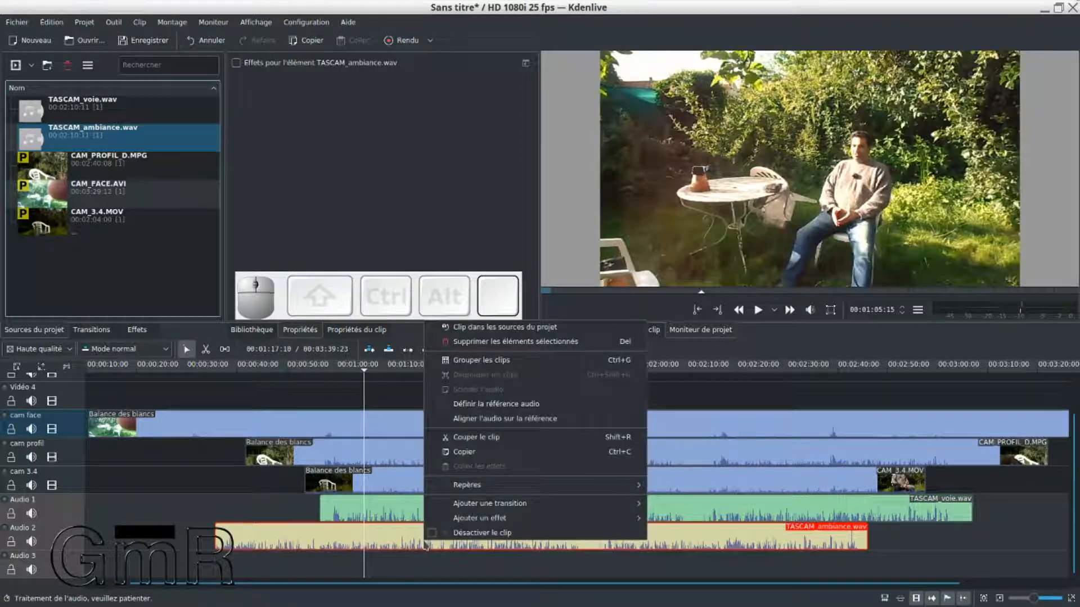
pyautogui.click(475, 421)
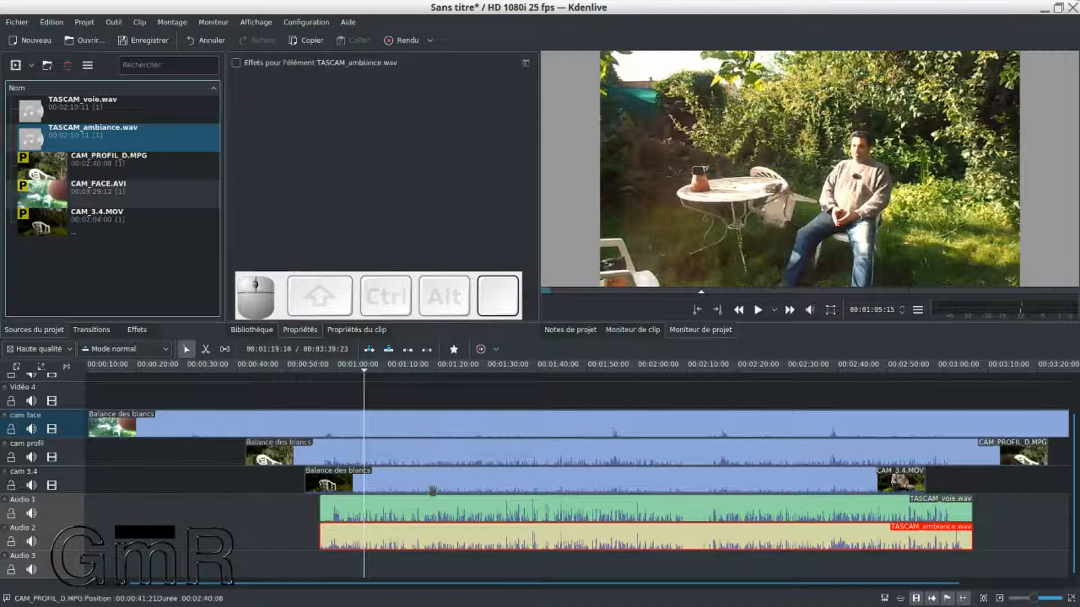
# Group the CAM_FACE.AVI, CAM_PROFIL_D.MPG, CAM_3.4.MOV, TASCAM_voie.wav and TASCAM_ambiance.wav clips in the timeline
pyautogui.press('ctrl')
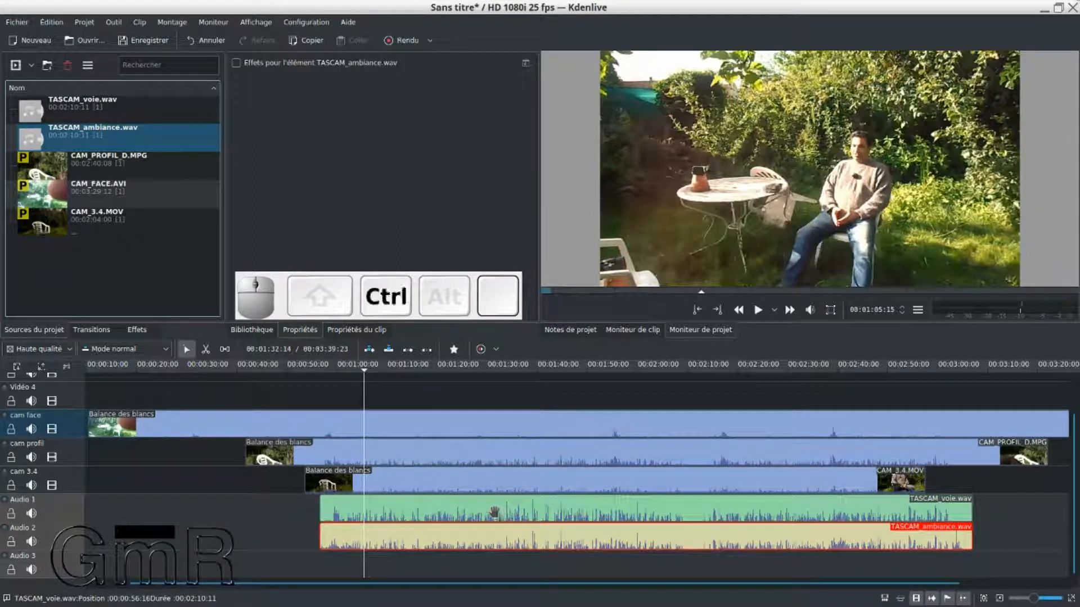
pyautogui.keyDown('ctrl'); pyautogui.click(430, 508); pyautogui.keyUp('ctrl')
pyautogui.keyDown('ctrl'); pyautogui.click(433, 484); pyautogui.keyUp('ctrl')
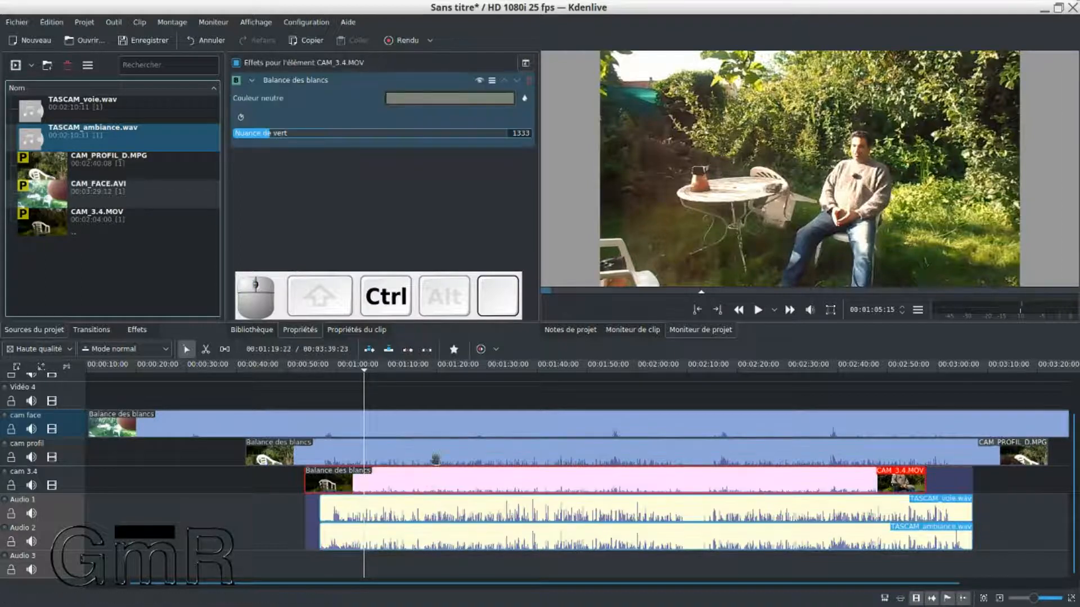
pyautogui.keyDown('ctrl'); pyautogui.click(434, 452); pyautogui.keyUp('ctrl')
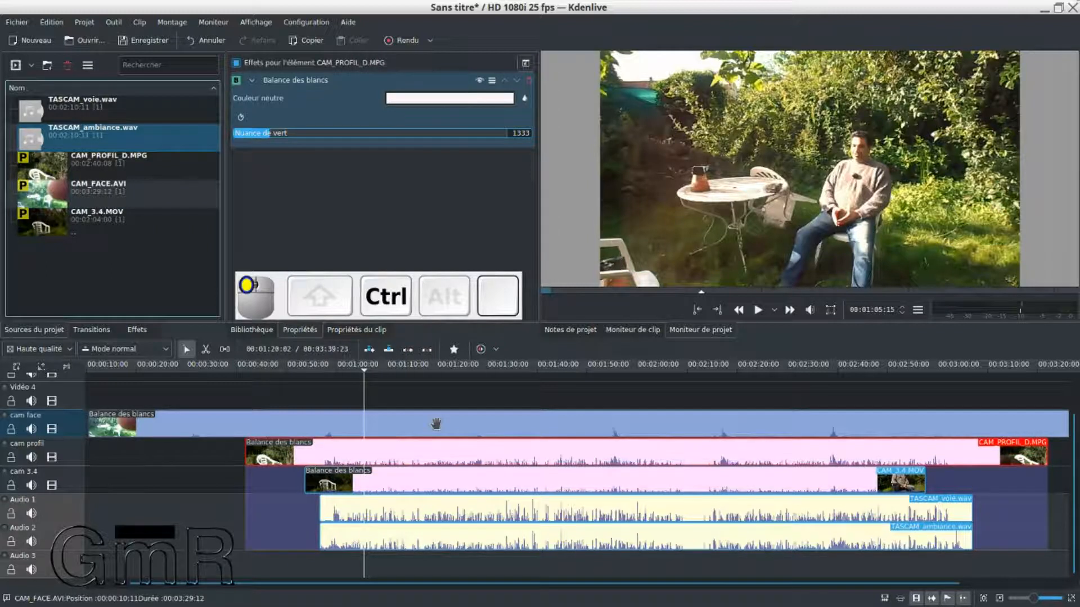
pyautogui.keyDown('ctrl'); pyautogui.click(436, 424); pyautogui.keyUp('ctrl')
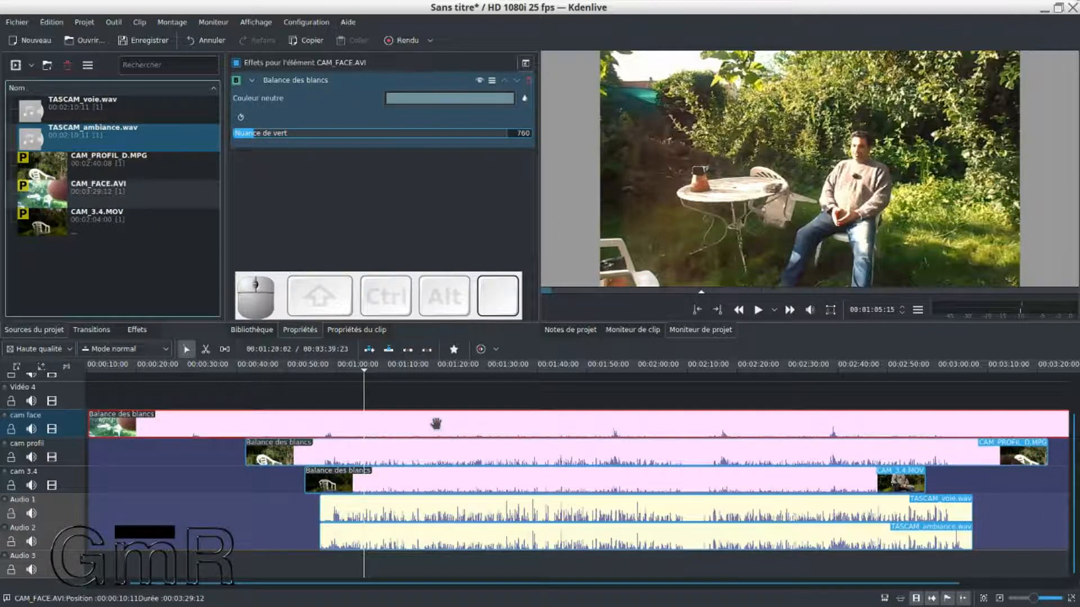
pyautogui.rightClick(436, 424)
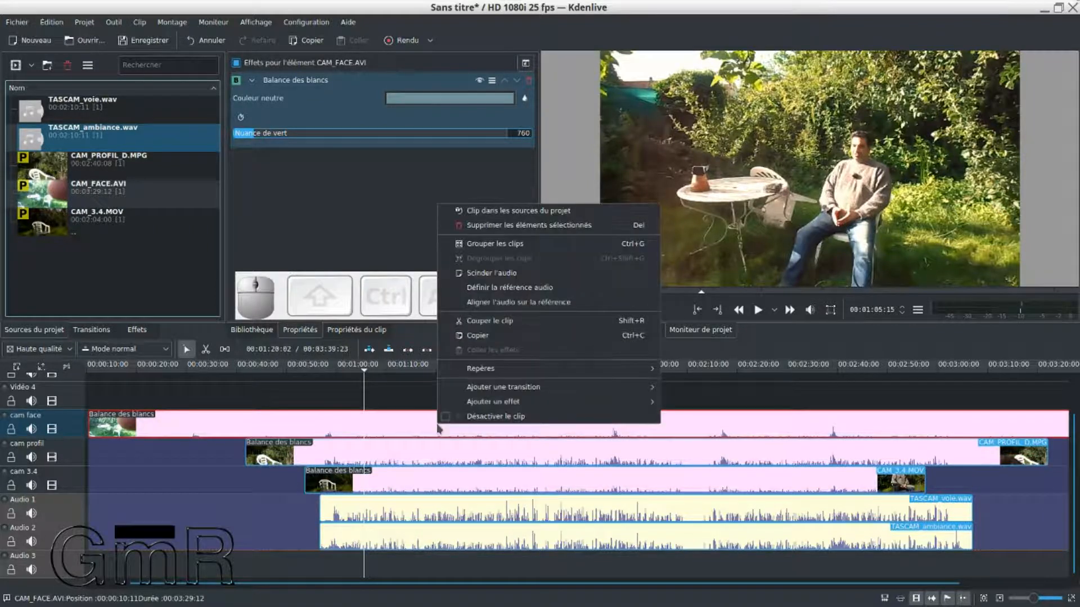
pyautogui.click(520, 248)
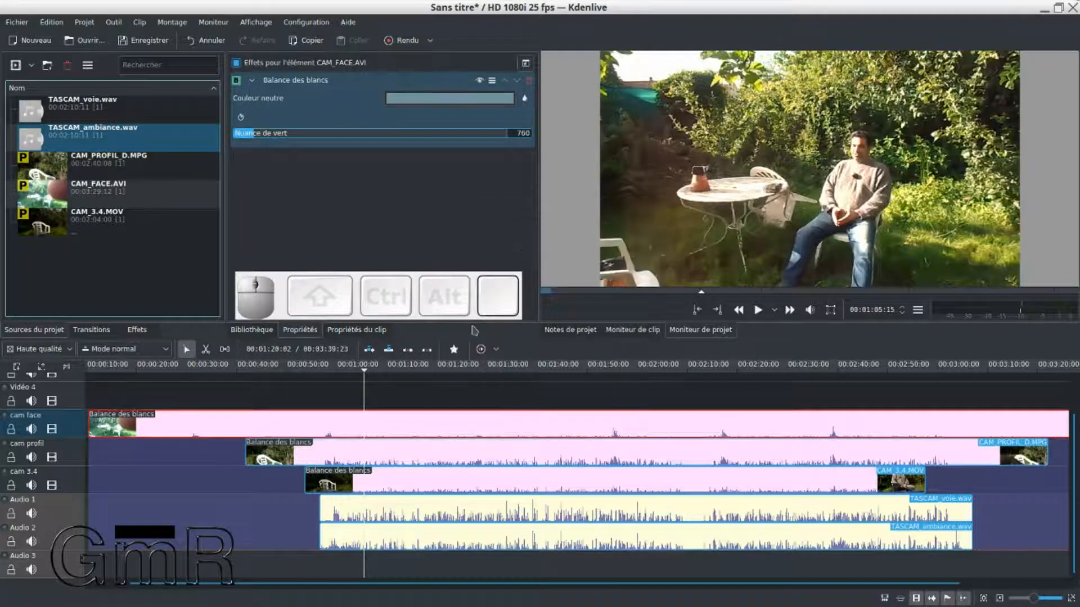
# Move the grouped clips along the timeline so that CAM_FACE.AVI starts at 00:00:27:15
pyautogui.click(224, 396)
pyautogui.click(273, 422)
pyautogui.moveTo(273, 422); pyautogui.dragTo(307, 430)
pyautogui.keyDown('ctrl'); pyautogui.scroll(-1, 278, 419); pyautogui.keyUp('ctrl')
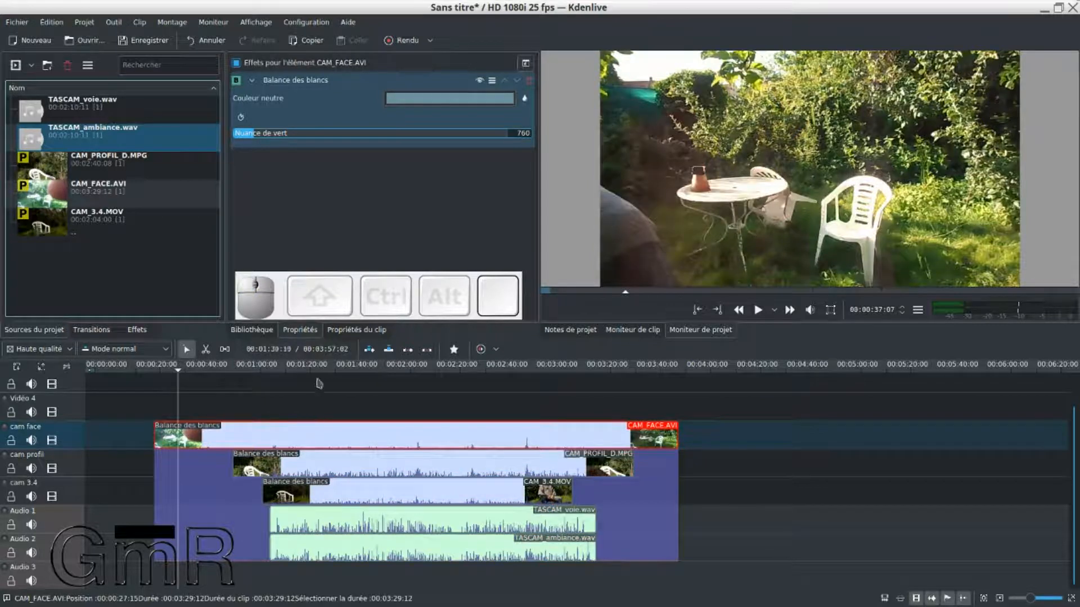
# Scrub through the grouped clips and place the playhead at 00:01:20:00
pyautogui.click(320, 383)
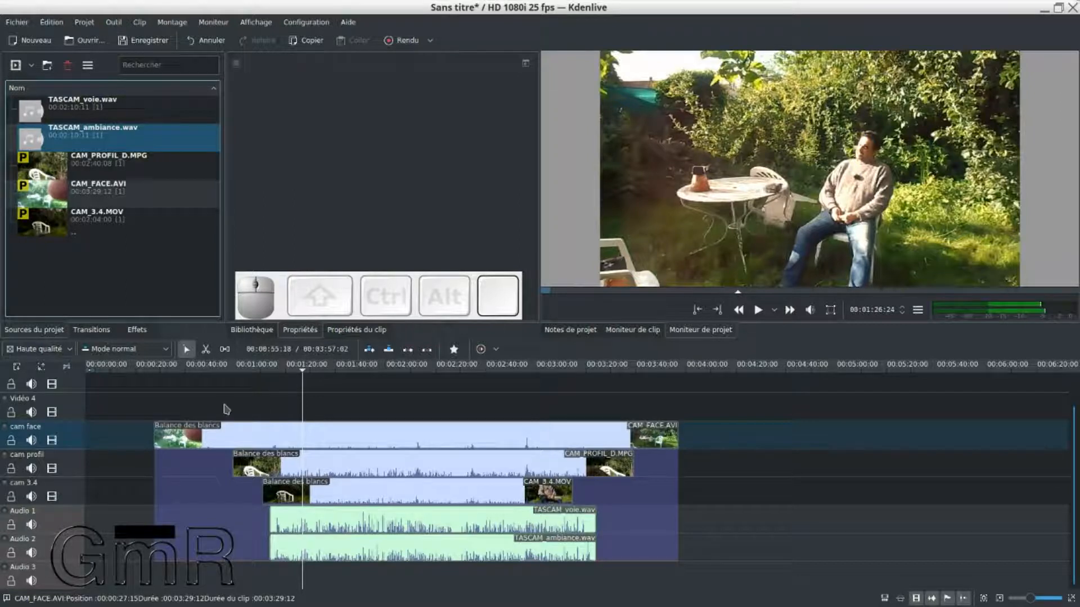
pyautogui.click(157, 410)
pyautogui.moveTo(170, 414); pyautogui.dragTo(286, 453)
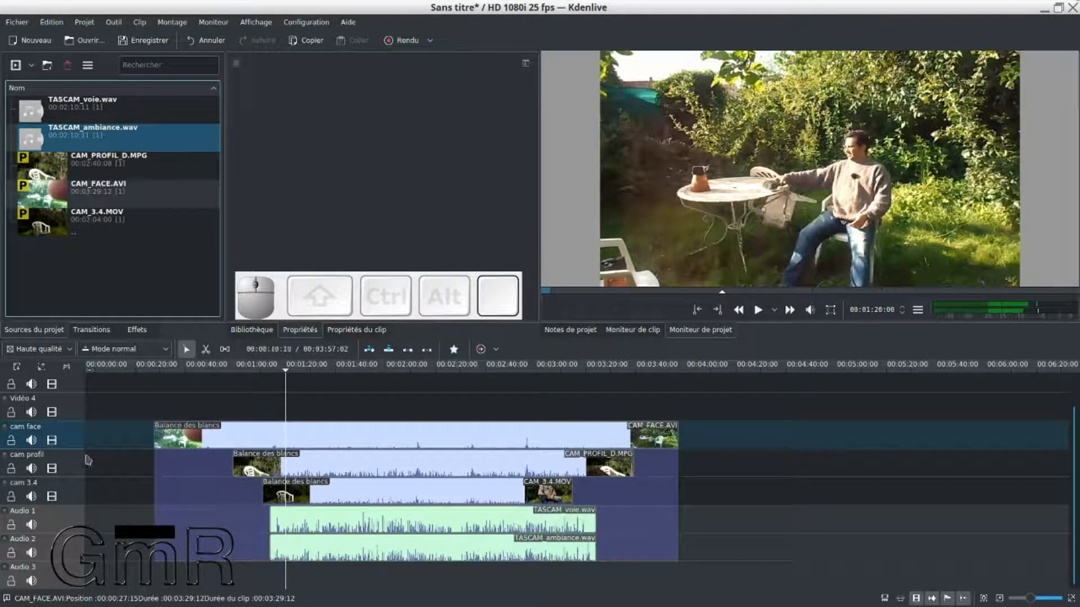
# Mute the cam face, cam profil, cam 3.4 and Audio 2 tracks, and play a few seconds to hear the Audio 1 recording
pyautogui.click(31, 443)
pyautogui.click(31, 469)
pyautogui.click(31, 496)
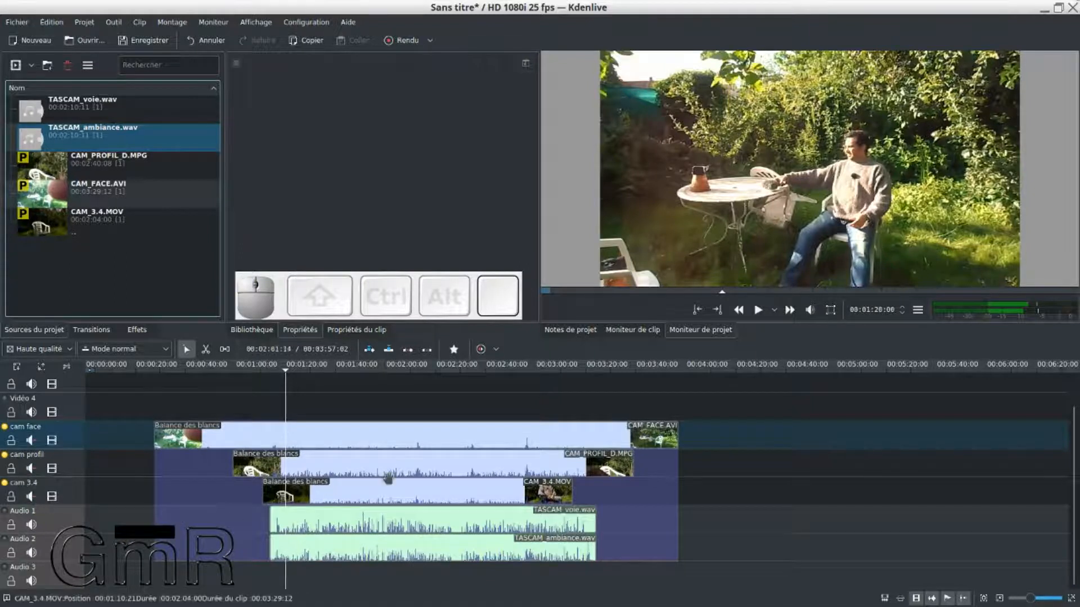
pyautogui.click(33, 554)
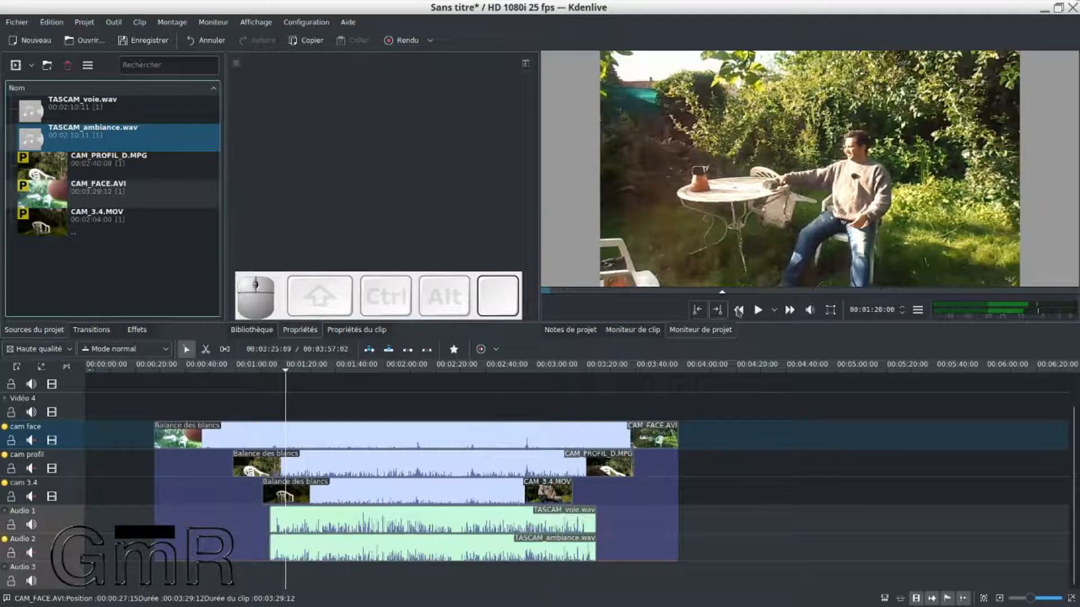
pyautogui.click(757, 311)
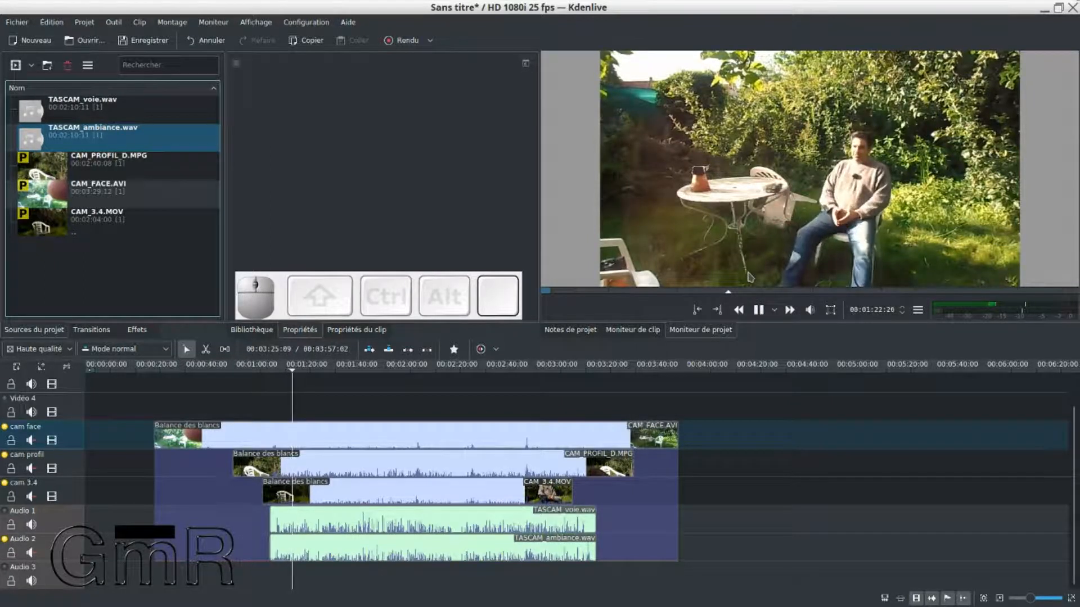
pyautogui.click(758, 310)
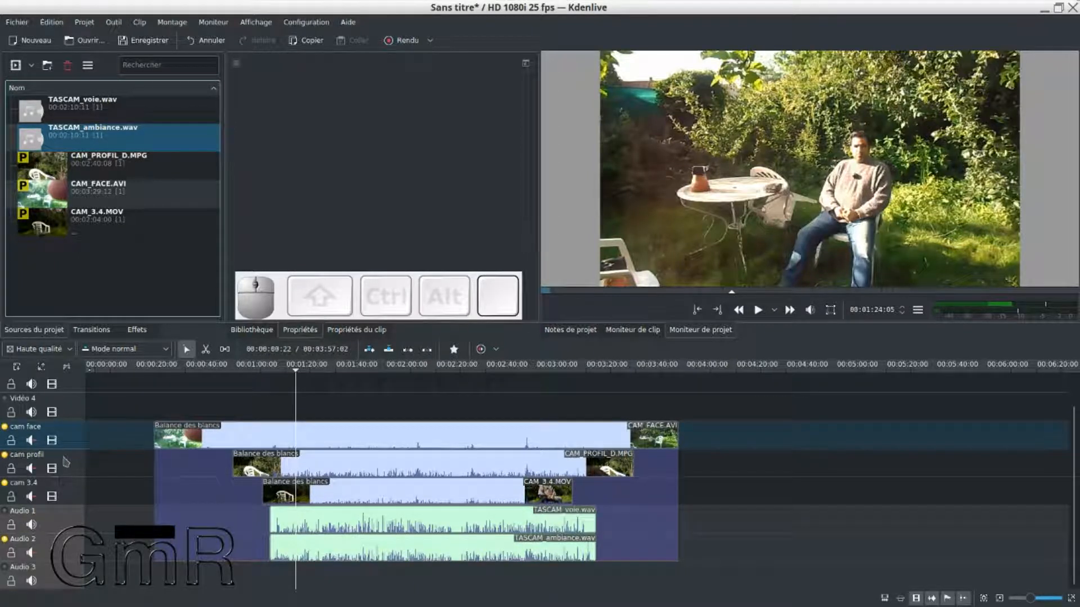
# Shrink the timeline area vertically to give the project monitor a taller picture
pyautogui.moveTo(516, 337); pyautogui.dragTo(509, 367)
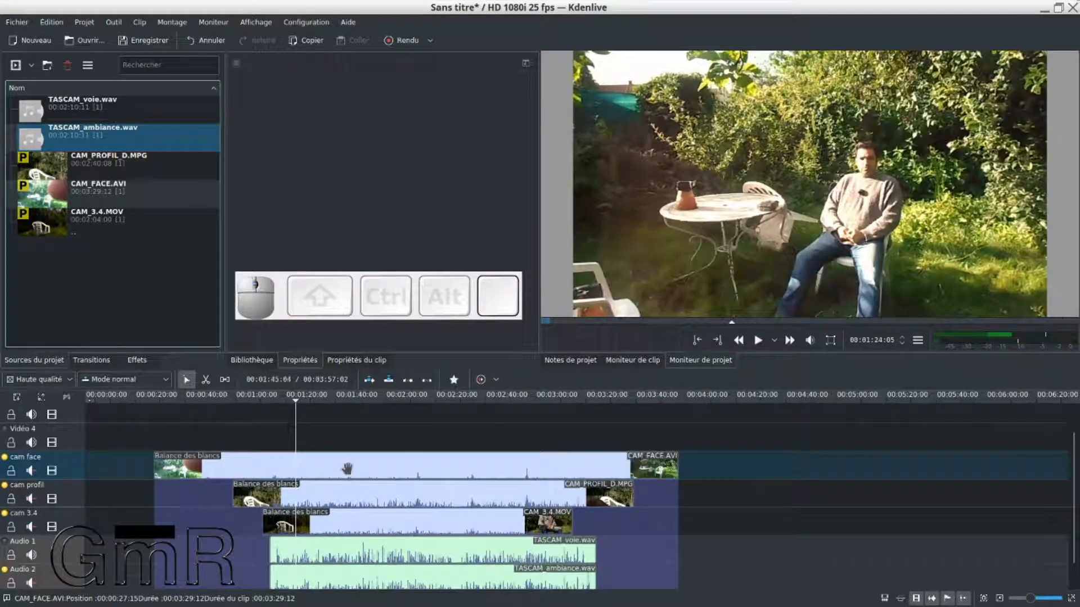
pyautogui.scroll(-1, 73, 458)
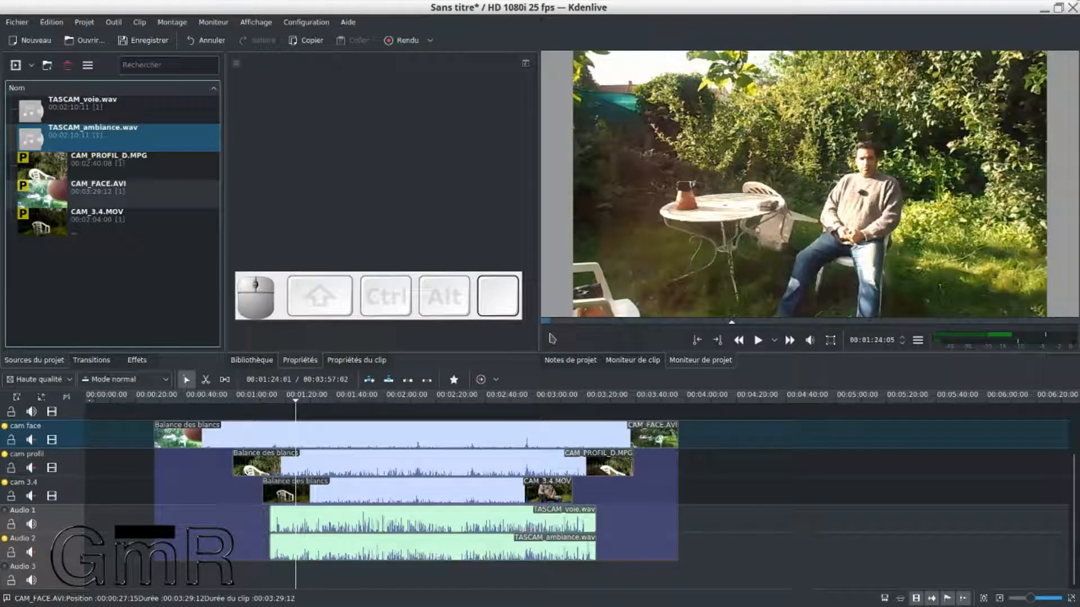
pyautogui.moveTo(519, 372); pyautogui.dragTo(518, 411)
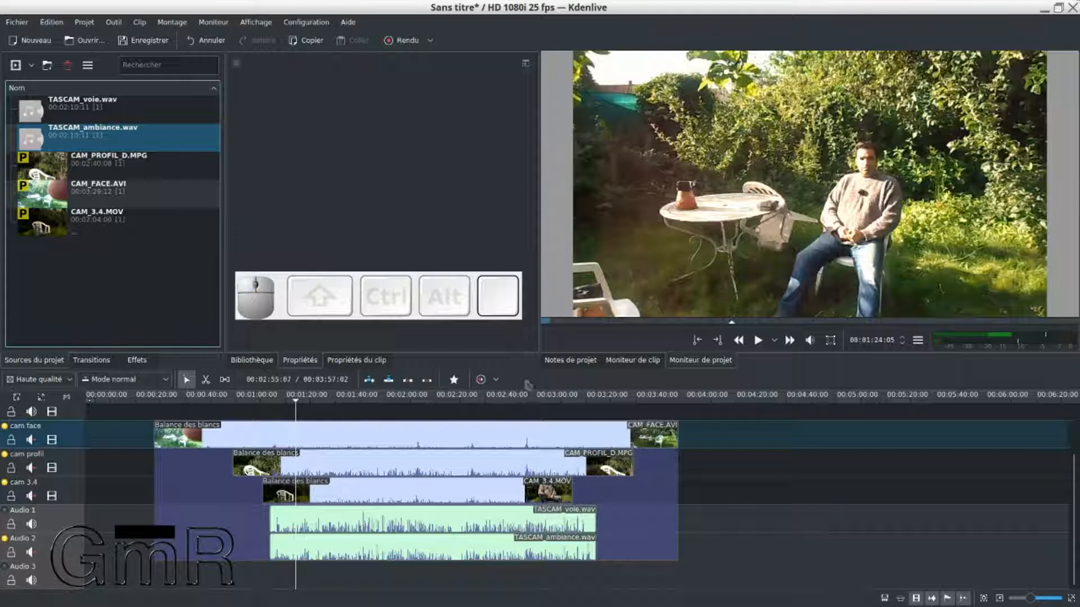
pyautogui.moveTo(526, 368); pyautogui.dragTo(504, 444)
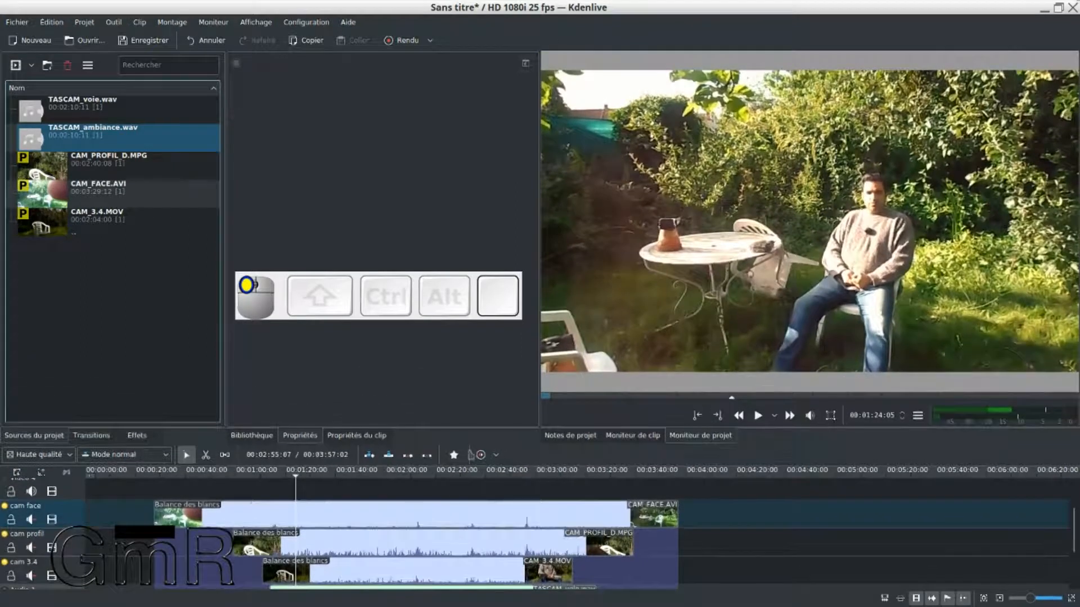
pyautogui.scroll(1, 64, 509)
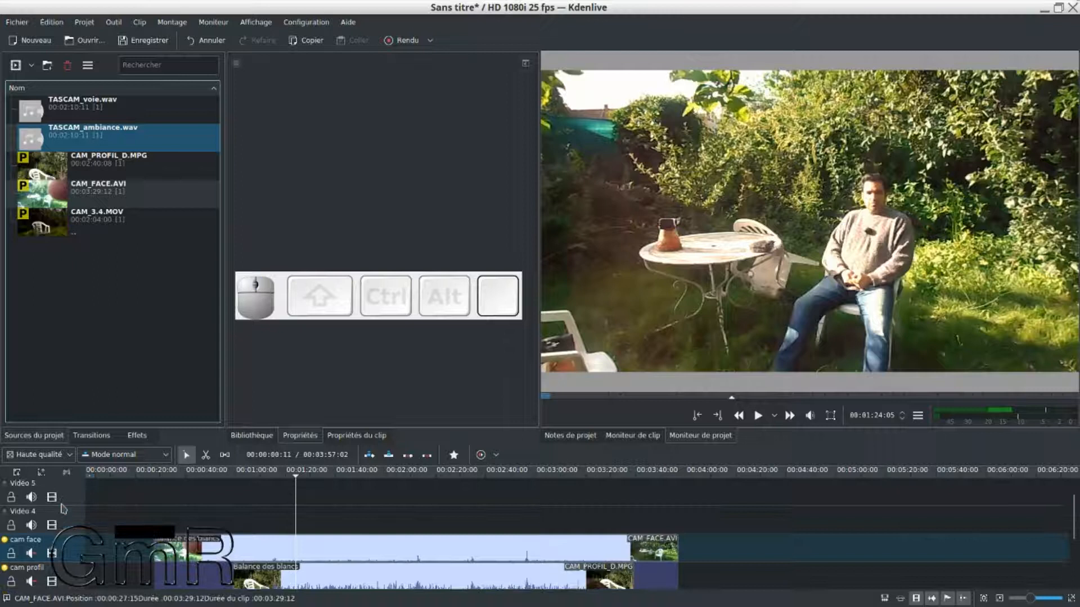
pyautogui.scroll(-2, 64, 509)
pyautogui.scroll(1, 64, 509)
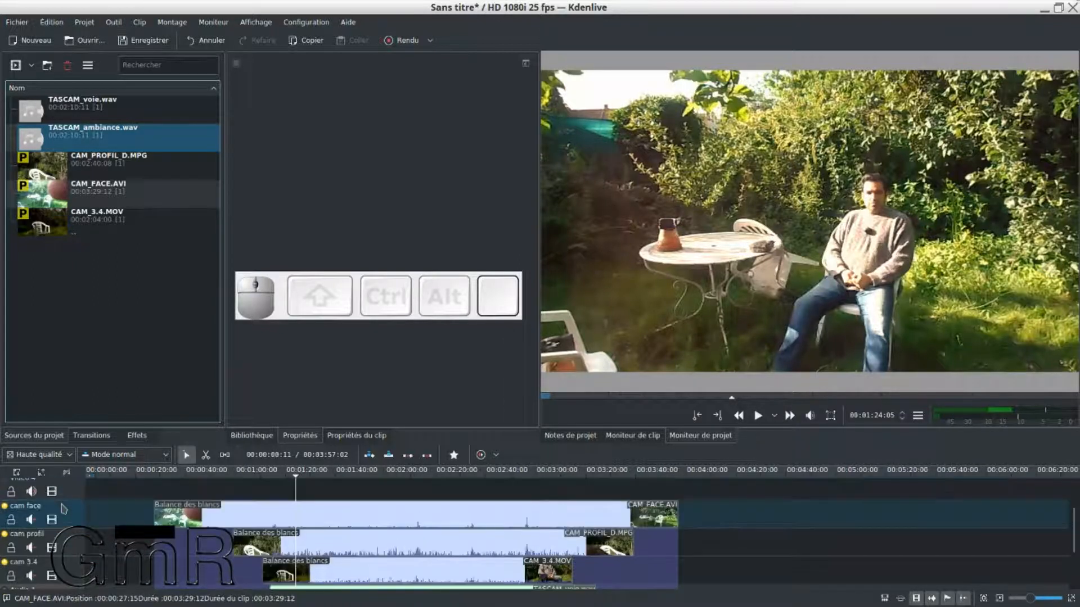
pyautogui.moveTo(529, 442); pyautogui.dragTo(506, 450)
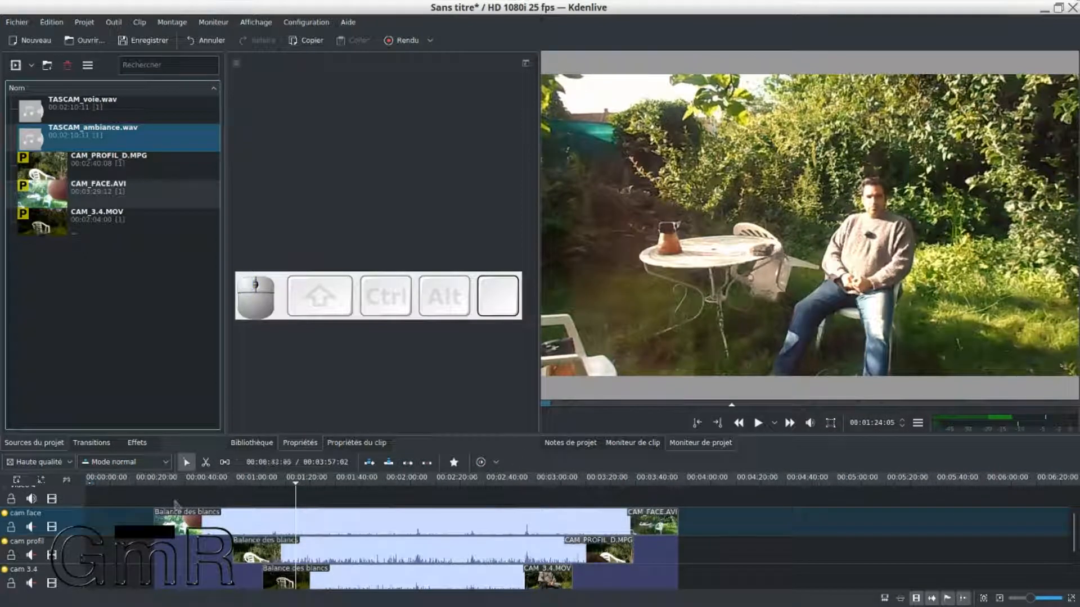
# Reduce the timeline tracks to a compact height and enlarge the project monitor in both directions
pyautogui.click(18, 480)
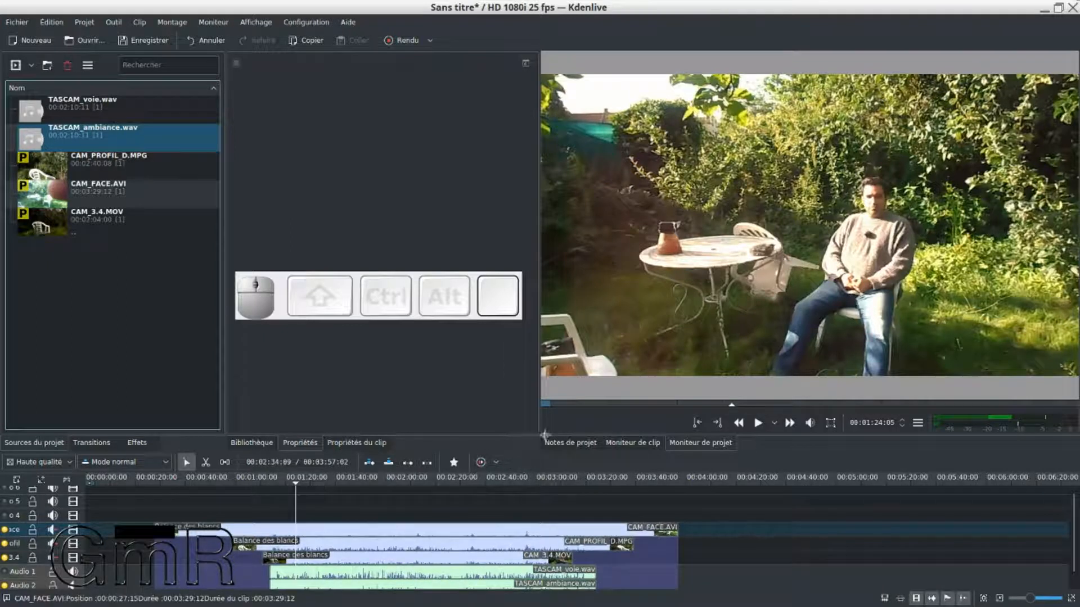
pyautogui.moveTo(526, 452); pyautogui.dragTo(526, 470)
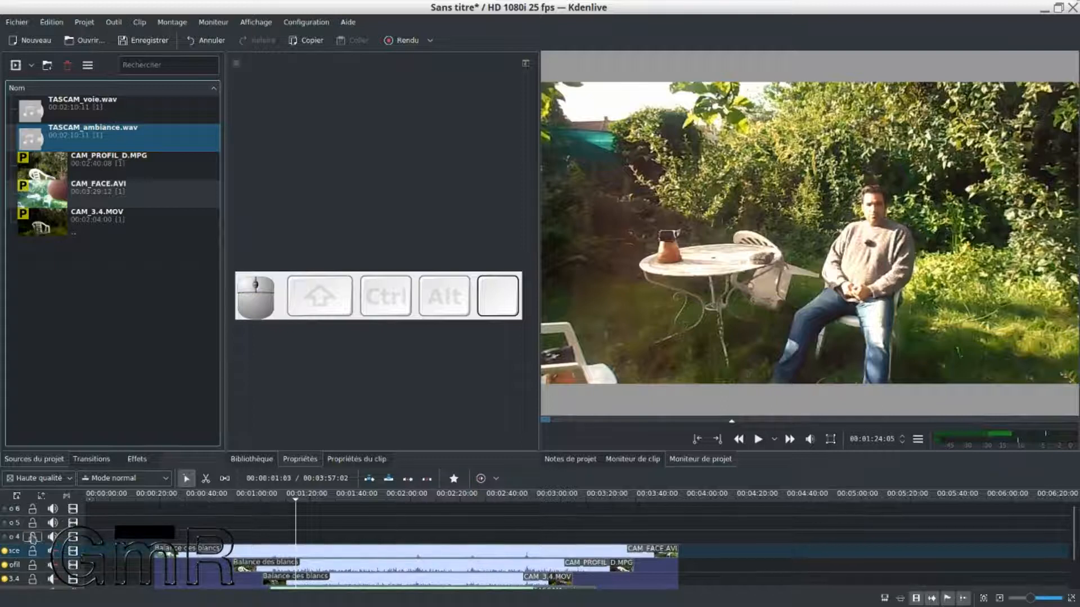
pyautogui.scroll(-3, 32, 538)
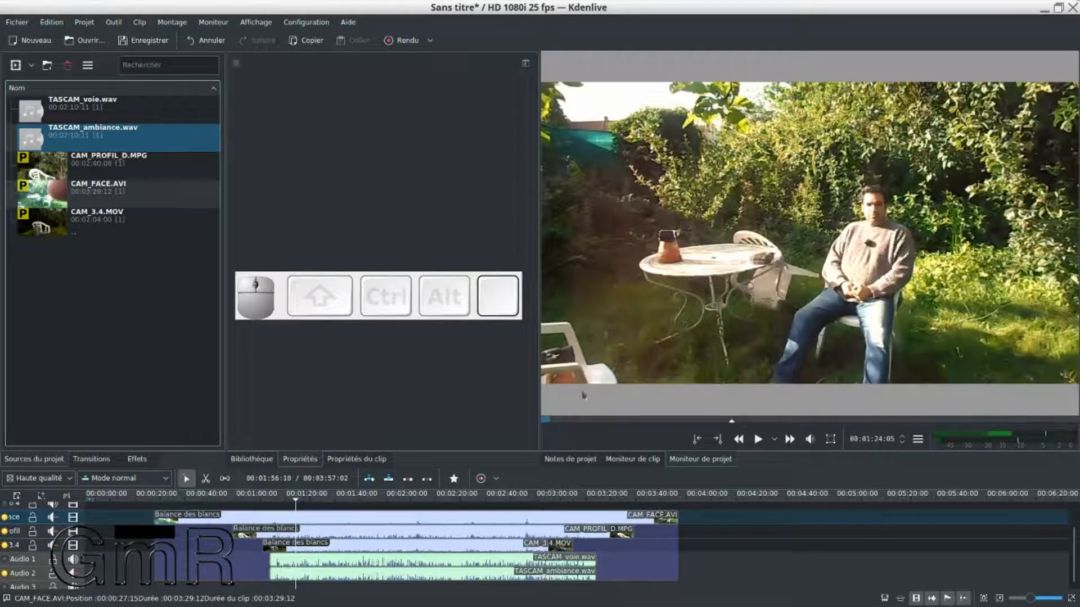
pyautogui.moveTo(539, 399); pyautogui.dragTo(427, 403)
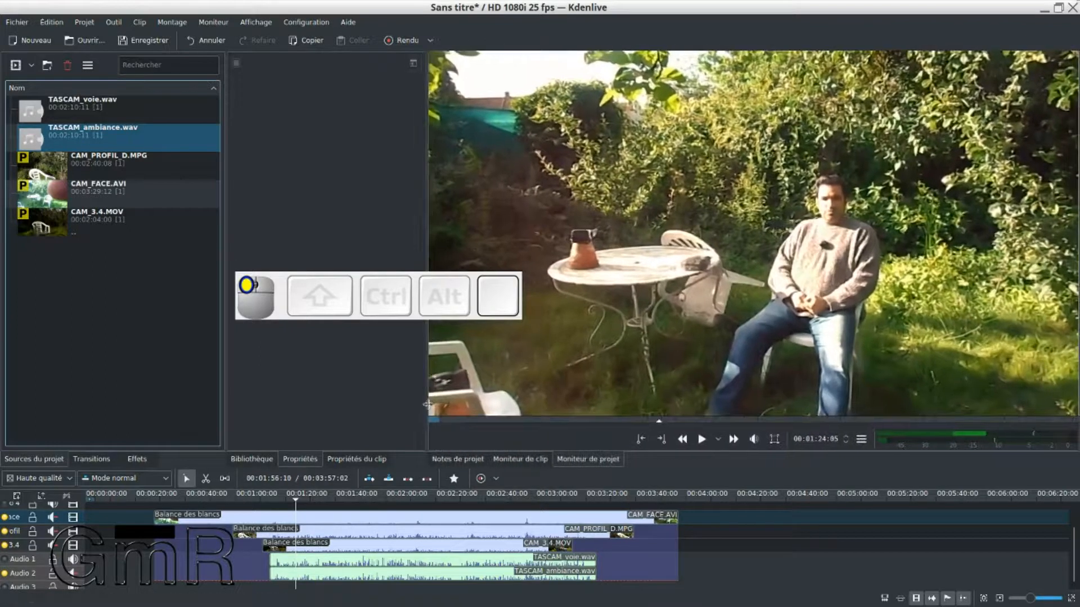
pyautogui.moveTo(346, 298); pyautogui.dragTo(188, 345)
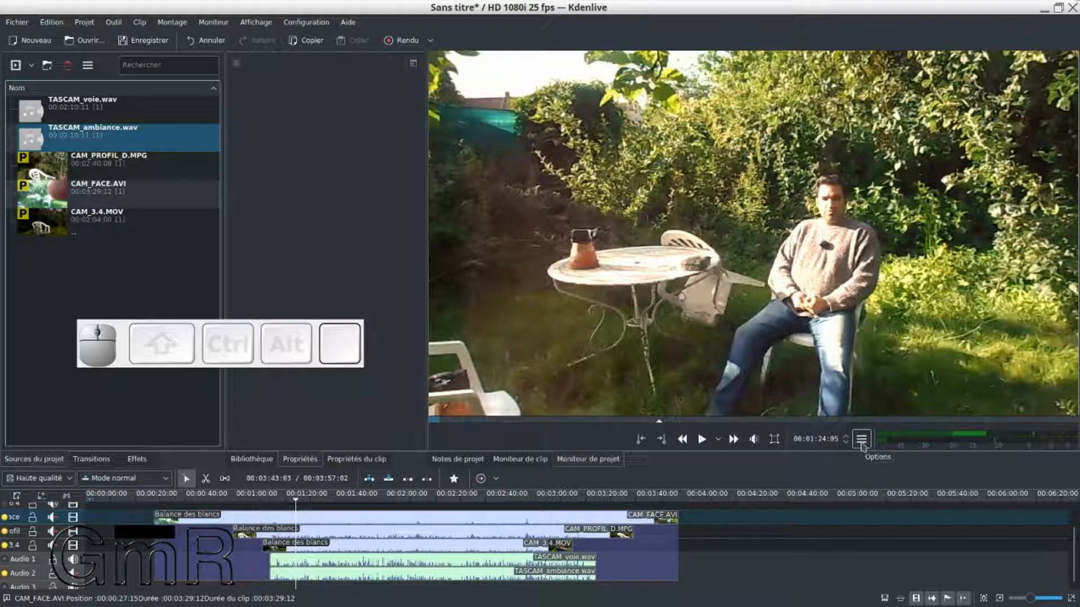
pyautogui.click(587, 462)
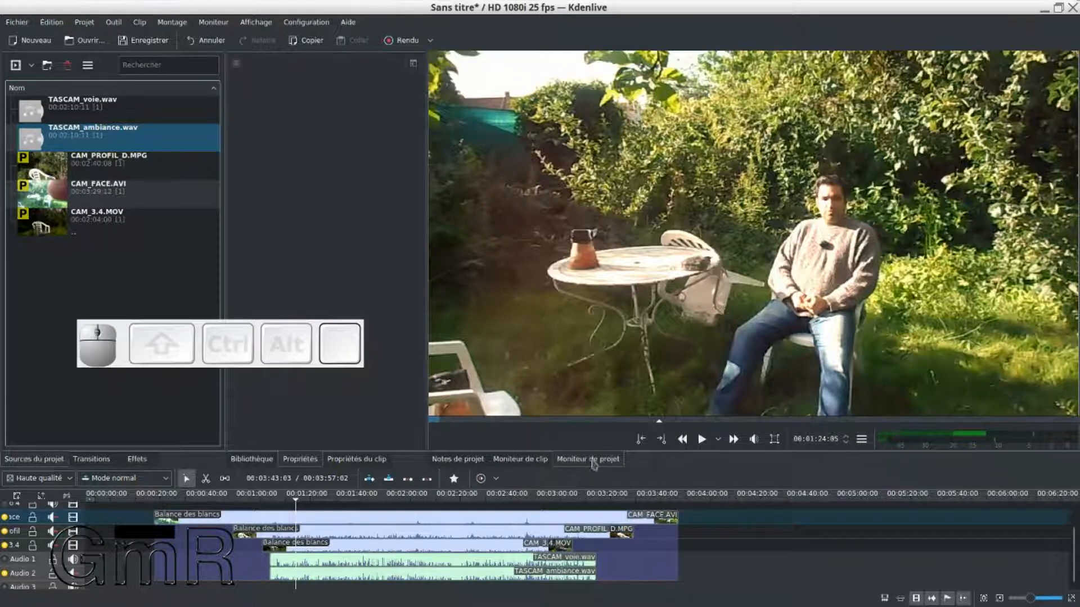
pyautogui.click(292, 27)
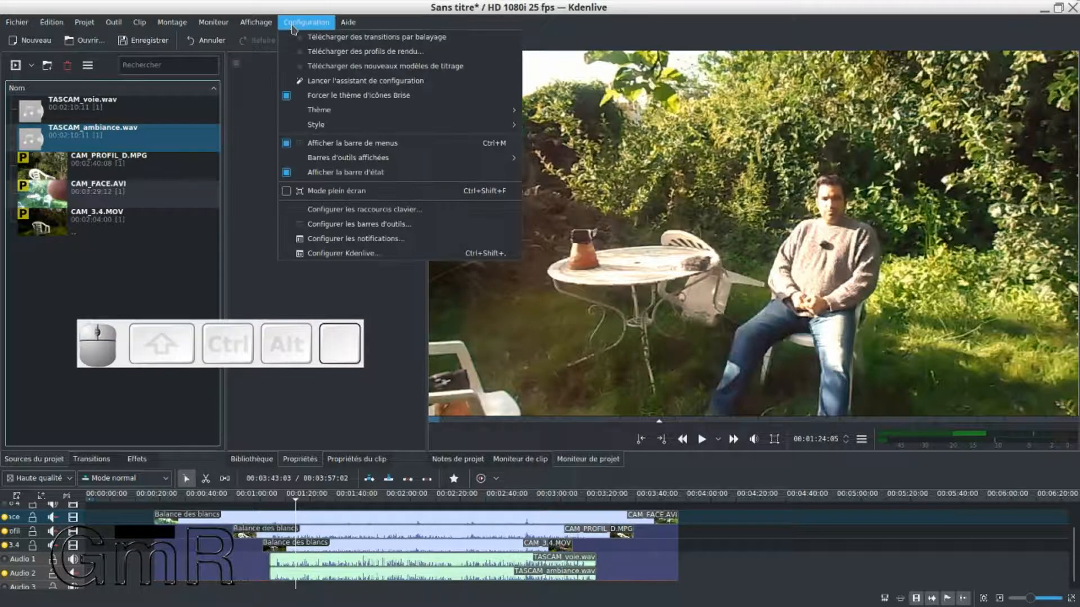
pyautogui.moveTo(254, 25)
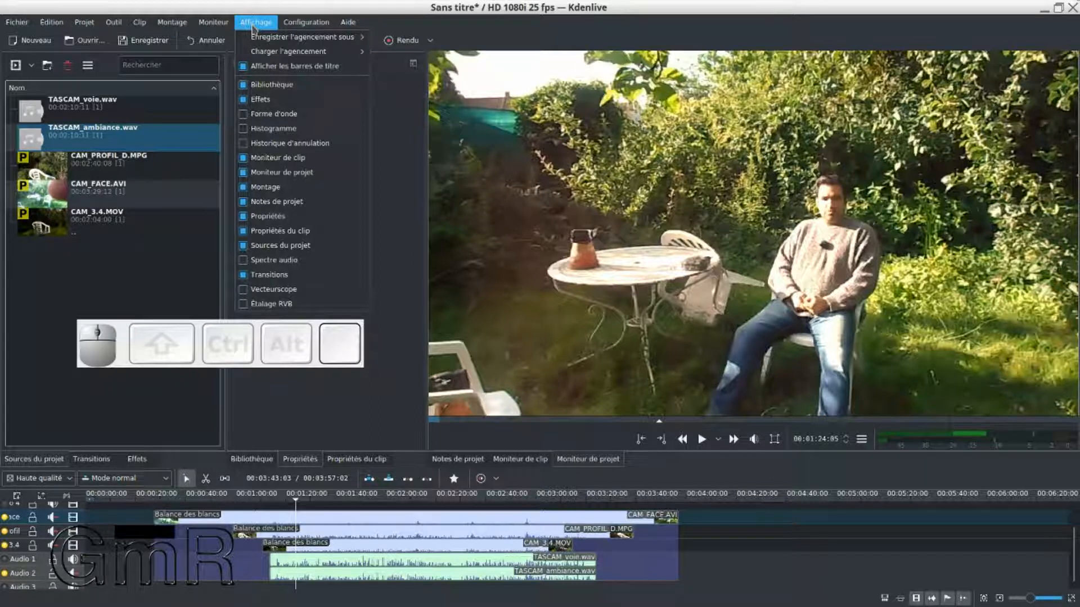
pyautogui.click(318, 173)
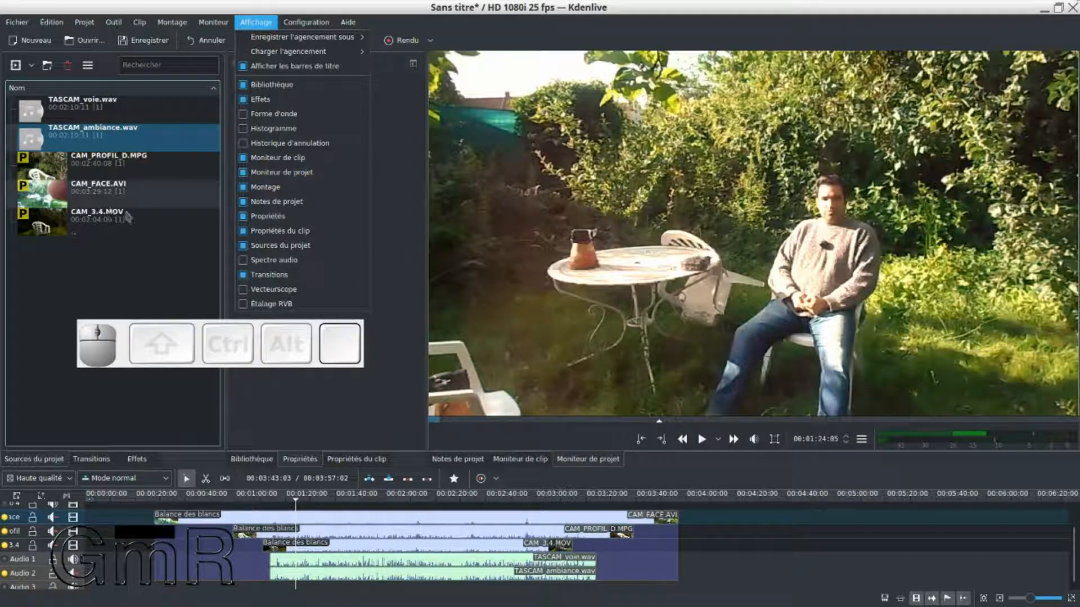
pyautogui.click(733, 470)
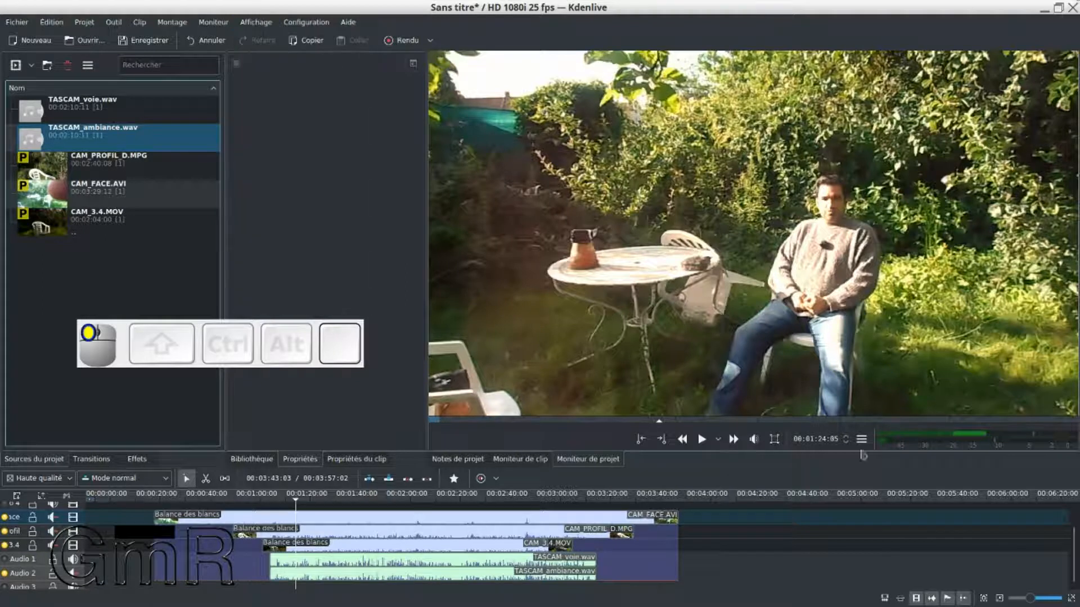
# Enable the multitrack view (Vue multipiste) in the project monitor and play the synchronised angles from 00:01:20:11
pyautogui.click(865, 441)
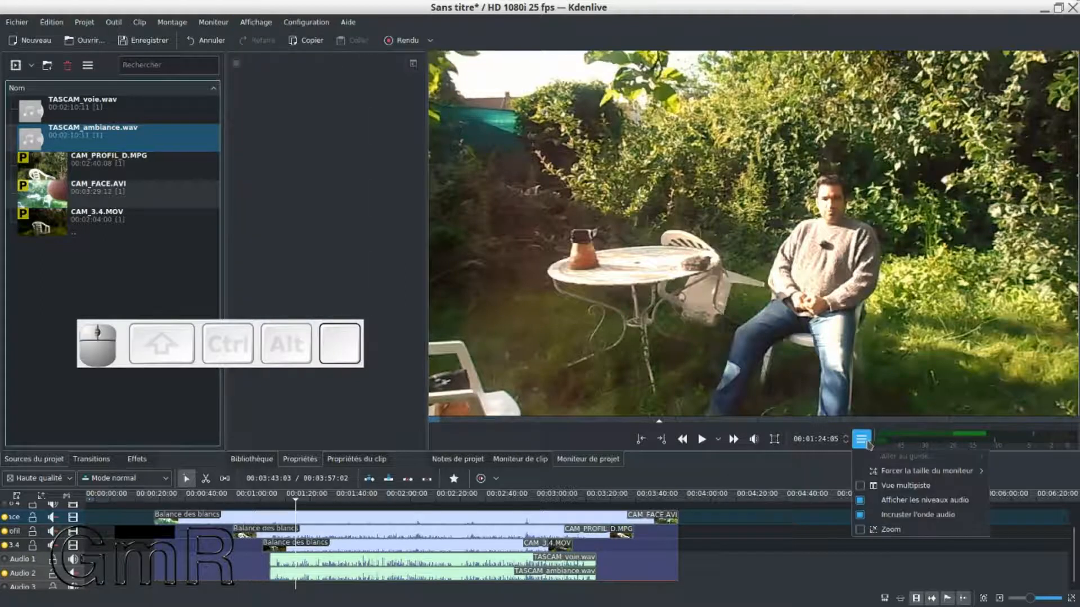
pyautogui.click(860, 491)
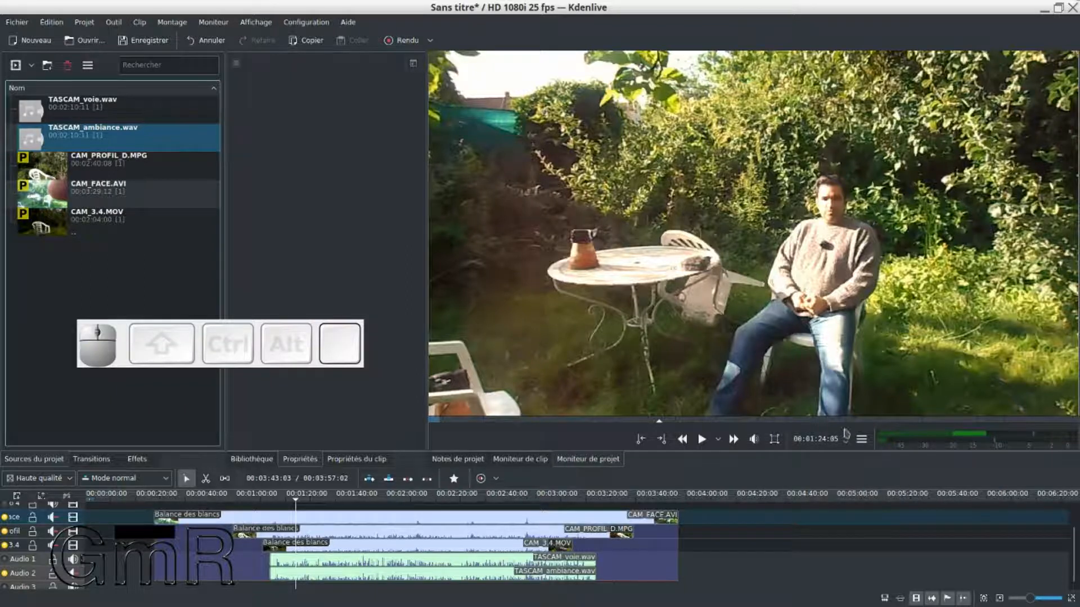
pyautogui.click(324, 503)
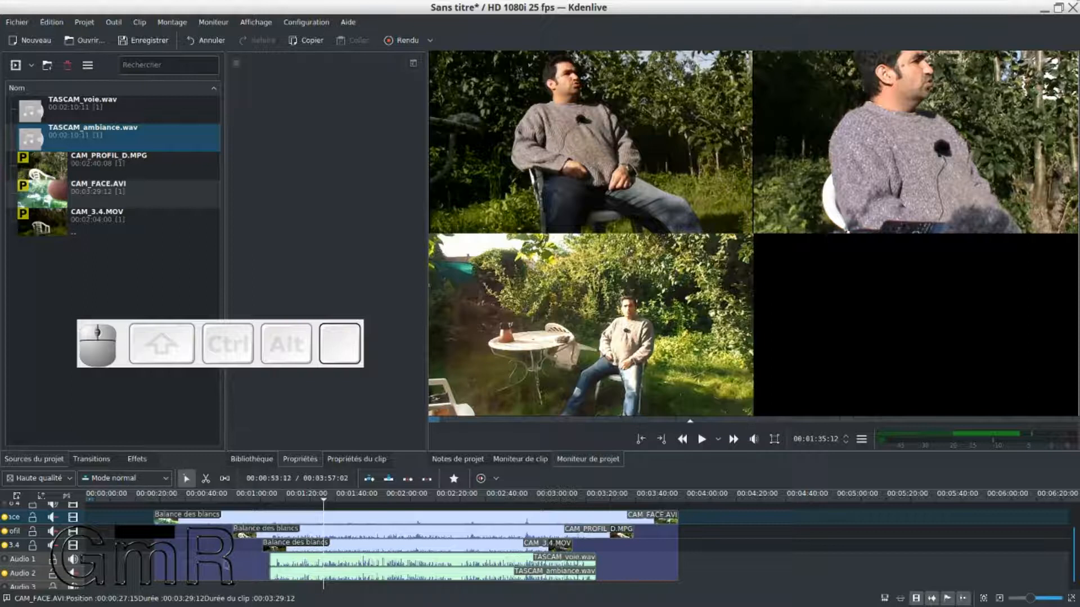
pyautogui.moveTo(244, 505); pyautogui.dragTo(288, 513)
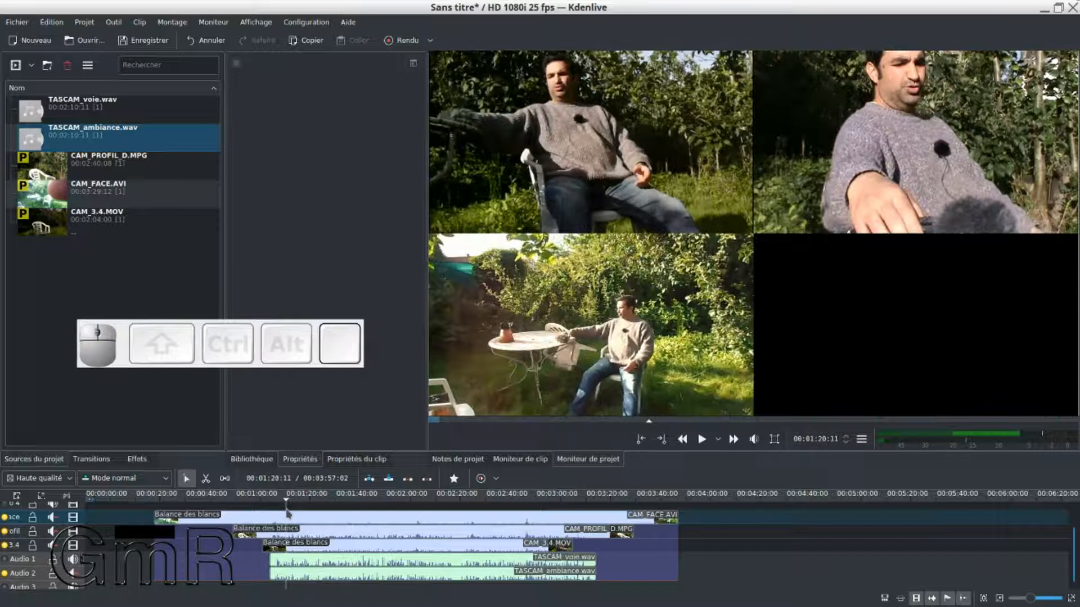
pyautogui.press('space')
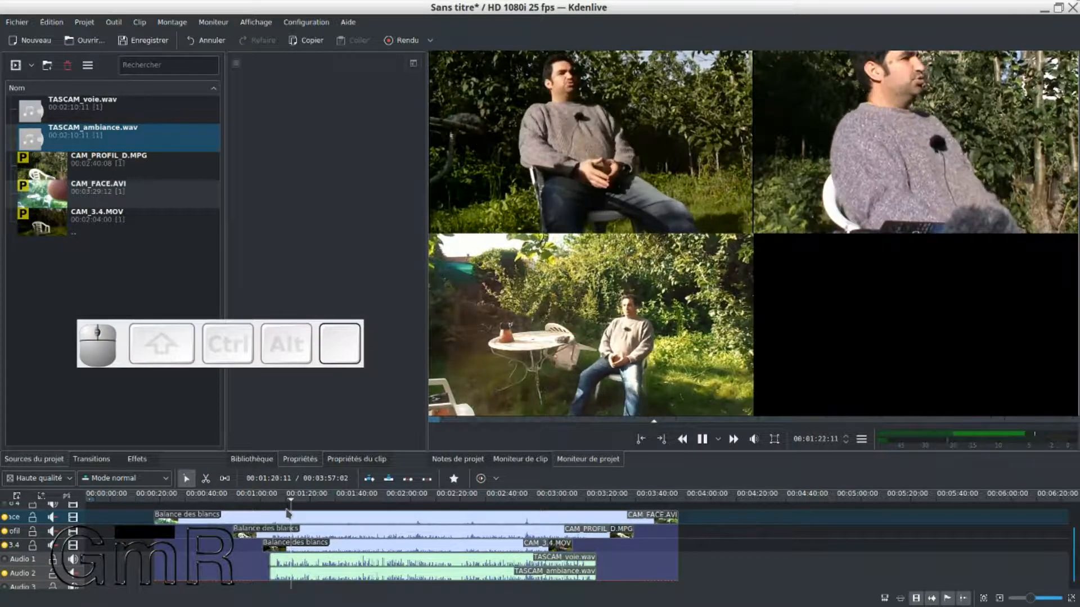
# Replay the synchronised angles in the multitrack view to find where the usable interview footage starts
pyautogui.press('space')
pyautogui.click(270, 504)
pyautogui.press('space')
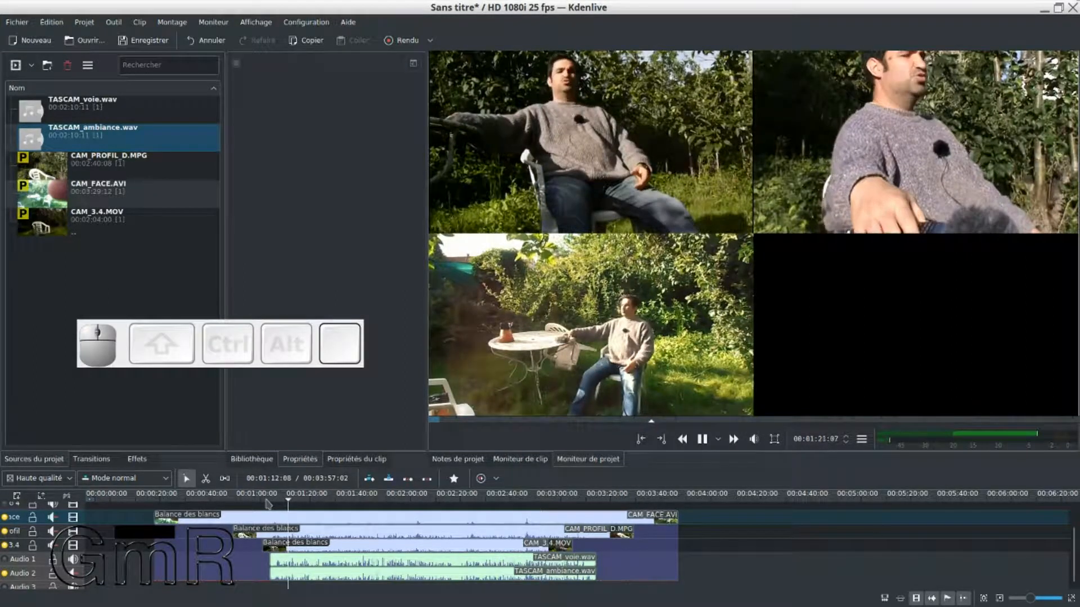
pyautogui.press('space')
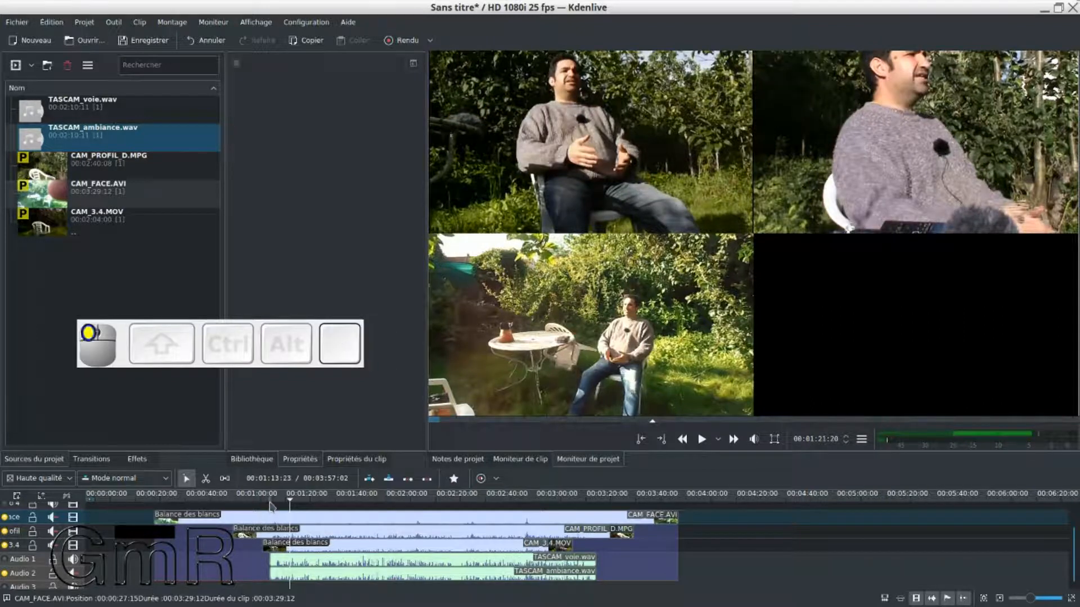
# Cut the grouped camera and sound clips with the razor tool at about 00:01:16:09, where the interview starts
pyautogui.click(270, 506)
pyautogui.scroll(2, 278, 541)
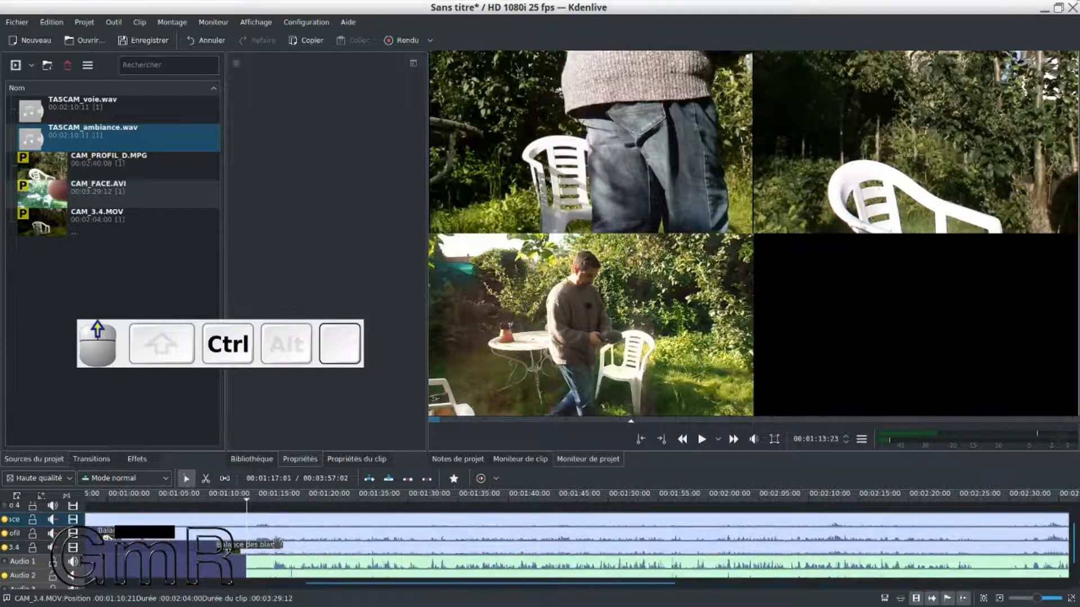
pyautogui.scroll(1, 277, 541)
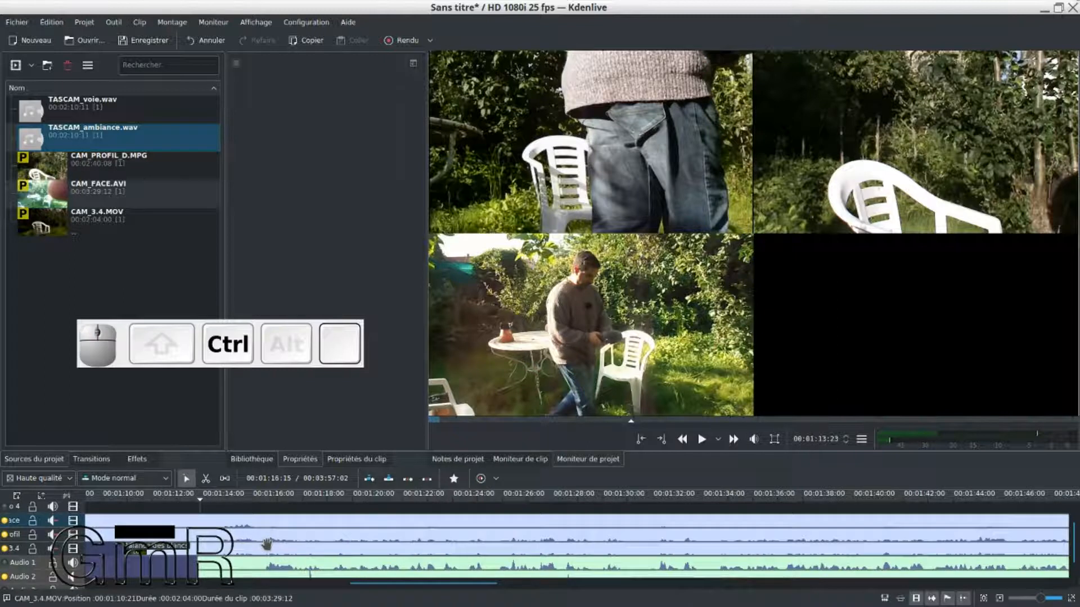
pyautogui.scroll(1, 267, 544)
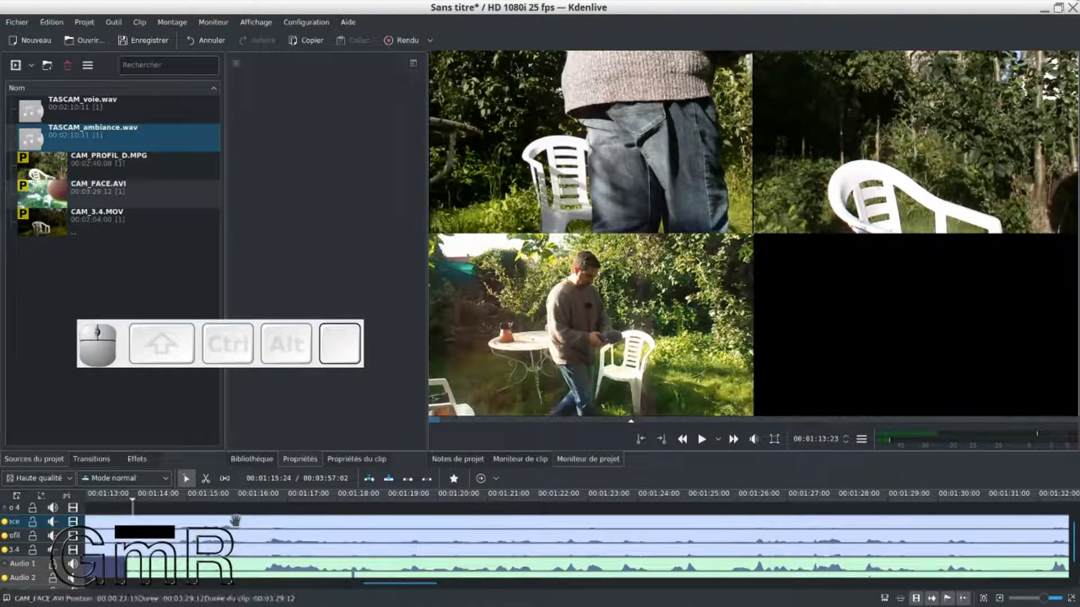
pyautogui.click(252, 509)
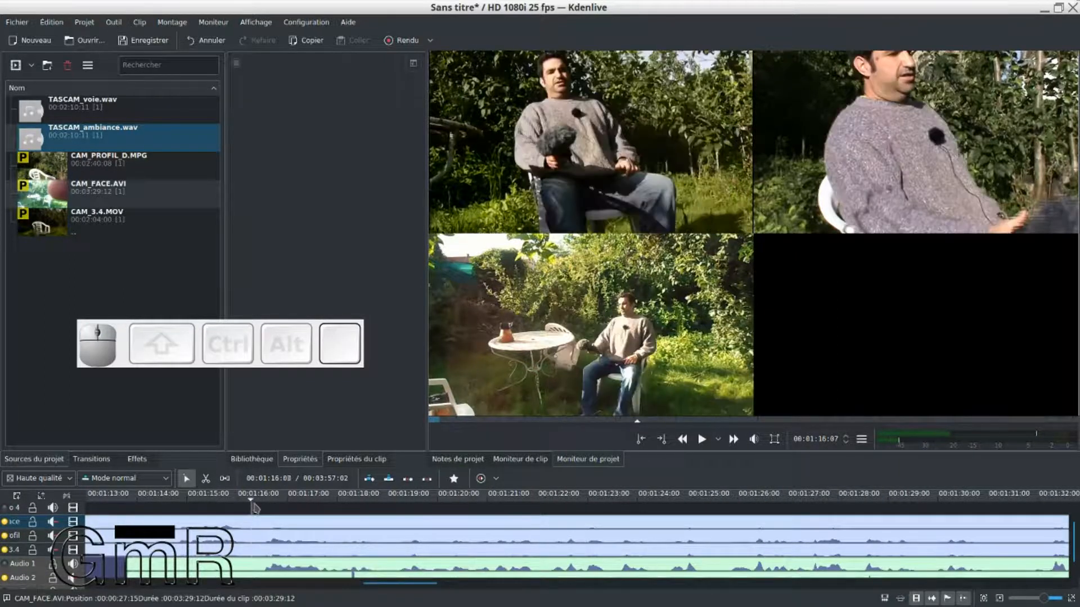
pyautogui.click(255, 508)
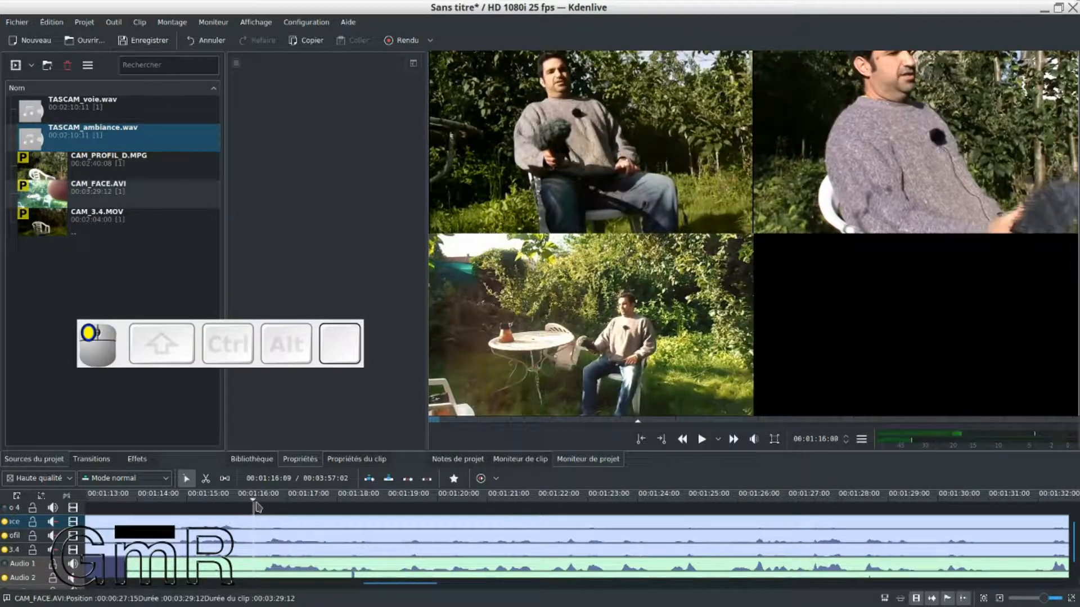
pyautogui.click(205, 478)
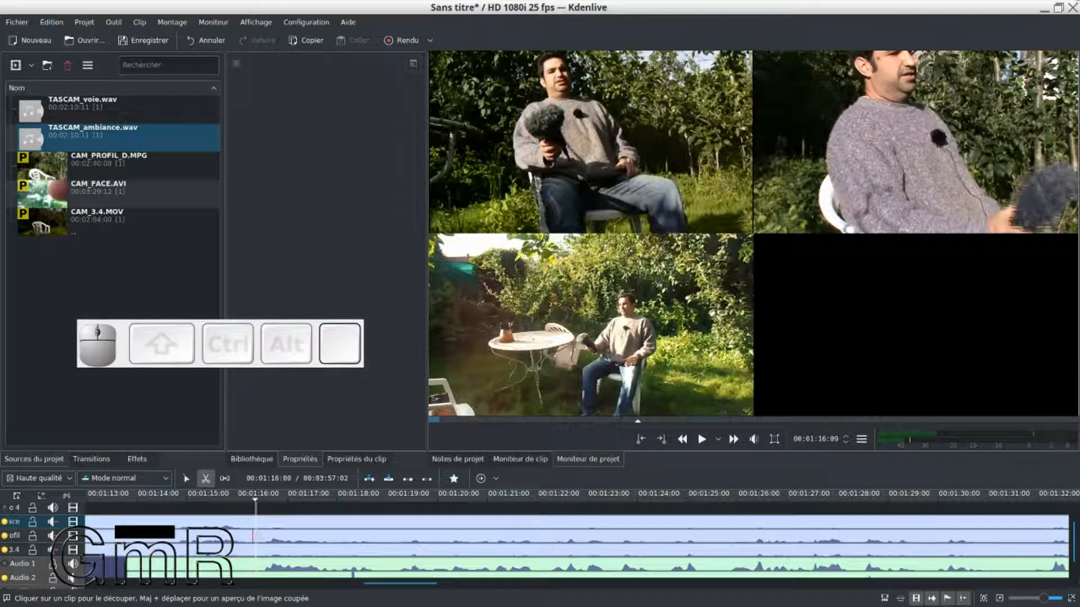
pyautogui.click(256, 535)
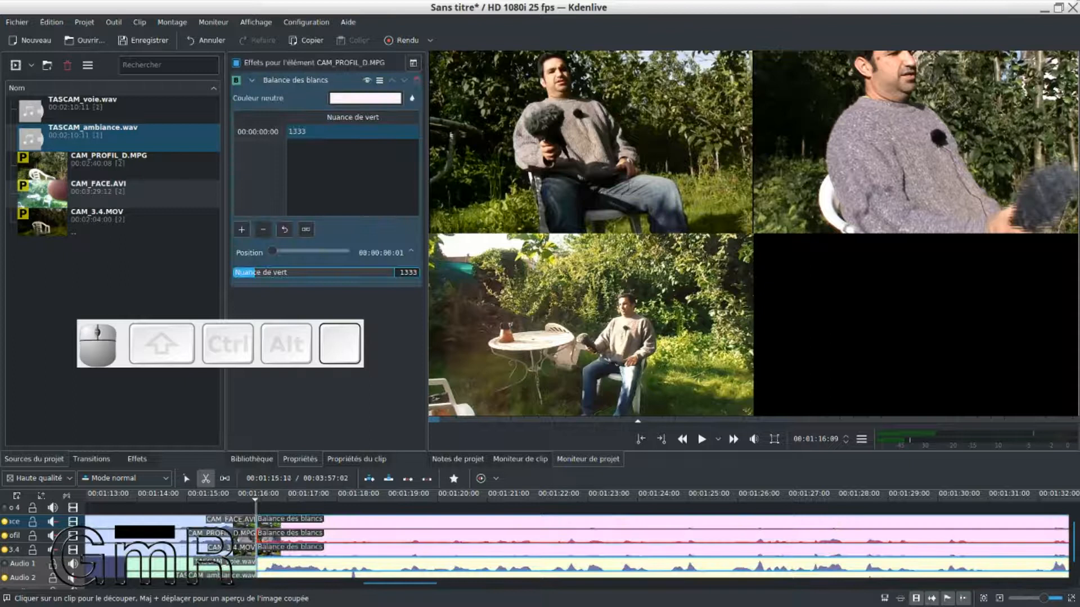
# Delete the grouped clip segments that precede the cut, using the selection tool
pyautogui.click(186, 479)
pyautogui.click(179, 522)
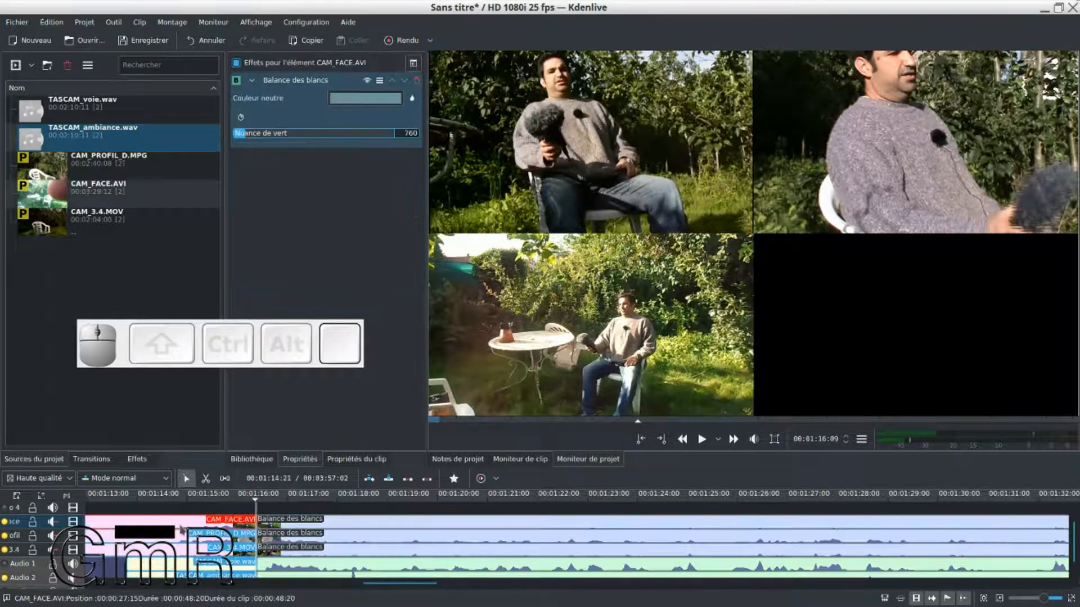
pyautogui.press('Delete')
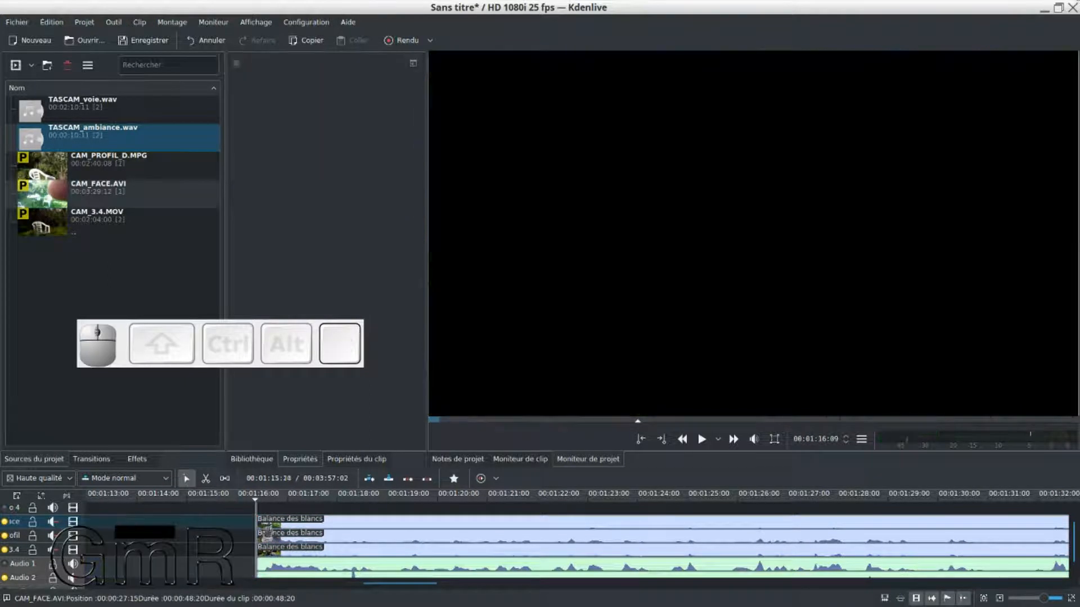
# Move the remaining clip group to the very start of the timeline at 00:00:00:00
pyautogui.moveTo(372, 534); pyautogui.dragTo(118, 537)
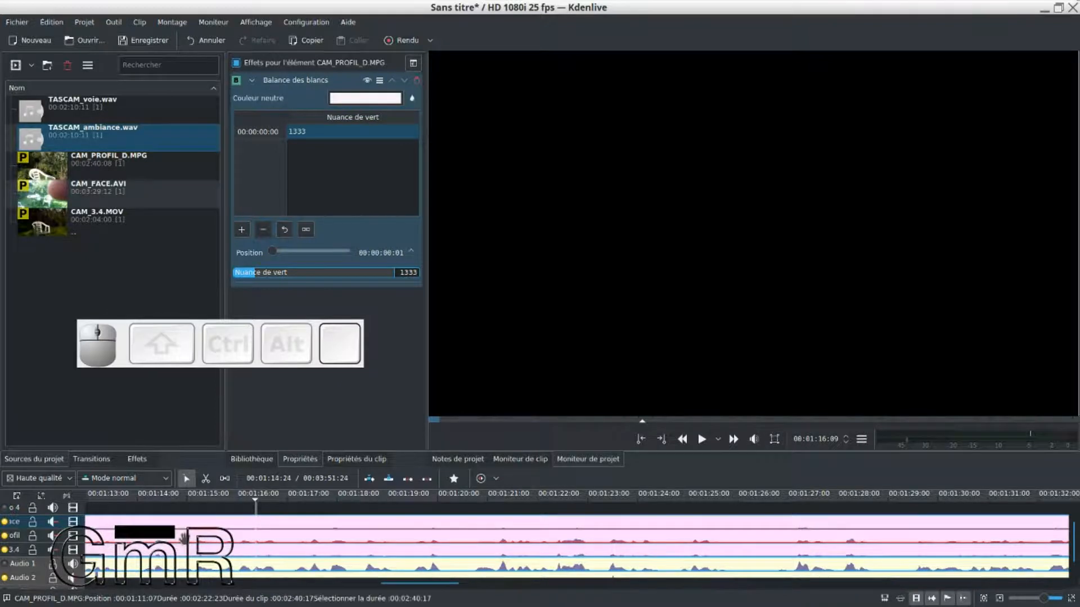
pyautogui.keyDown('ctrl'); pyautogui.scroll(-1, 185, 538); pyautogui.keyUp('ctrl')
pyautogui.keyDown('ctrl'); pyautogui.scroll(-1, 185, 538); pyautogui.keyUp('ctrl')
pyautogui.moveTo(349, 538); pyautogui.dragTo(53, 543)
pyautogui.keyDown('ctrl'); pyautogui.scroll(-3, 205, 538); pyautogui.keyUp('ctrl')
pyautogui.keyDown('ctrl'); pyautogui.scroll(3, 274, 550); pyautogui.keyUp('ctrl')
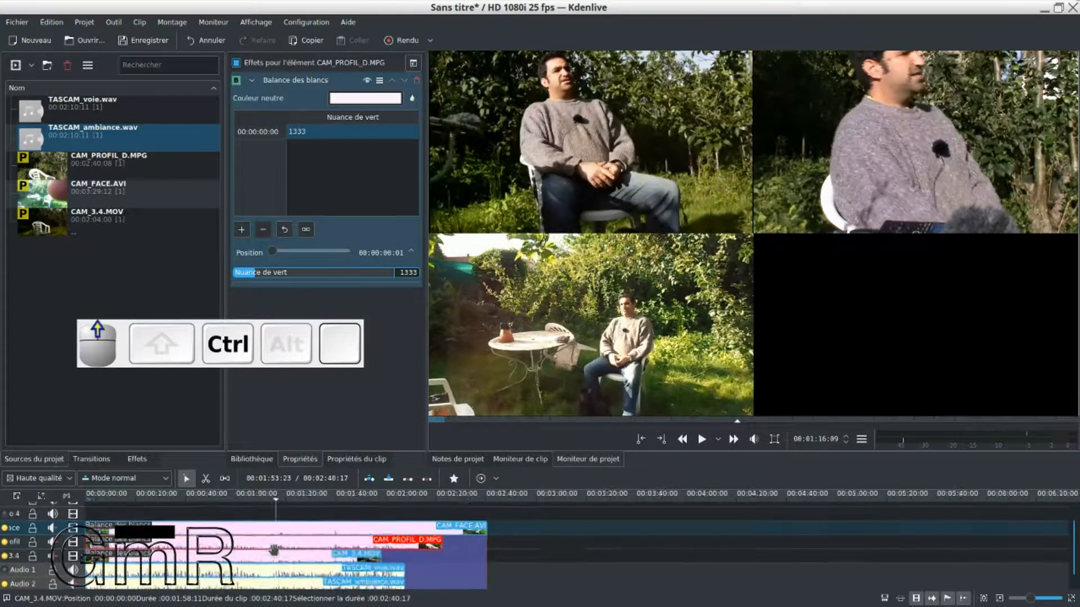
# Cut the clip group with the razor tool at 00:01:11:14 and delete everything after the cut
pyautogui.click(456, 504)
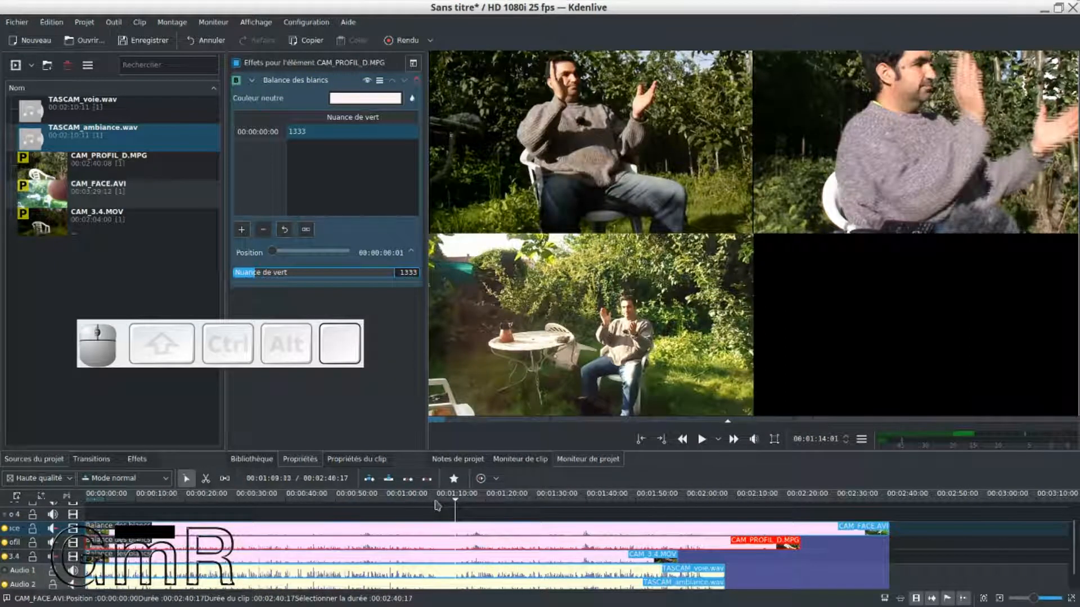
pyautogui.click(436, 504)
pyautogui.click(442, 509)
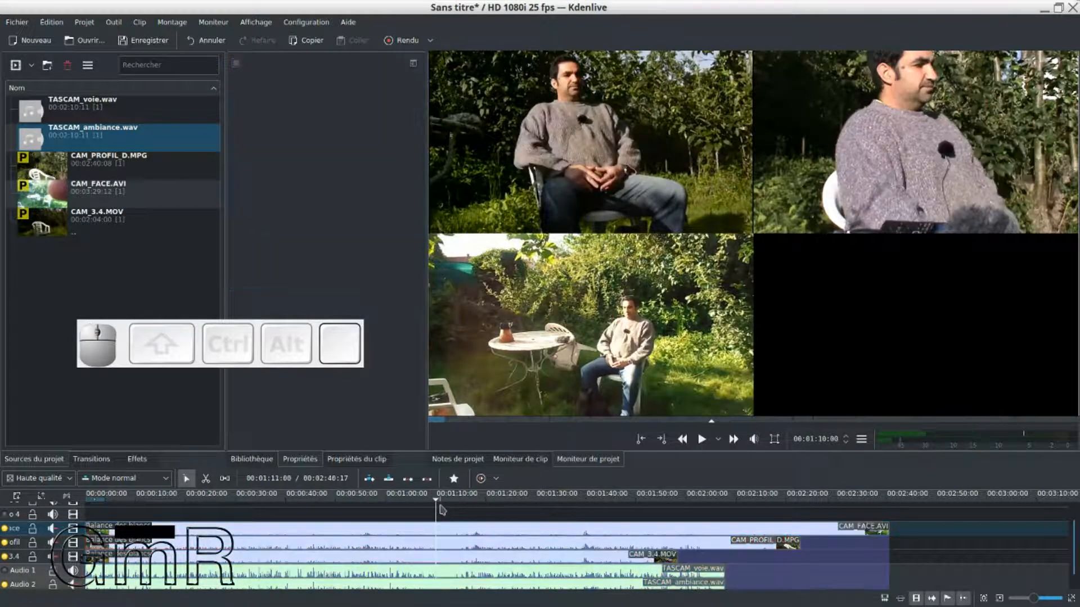
pyautogui.click(444, 509)
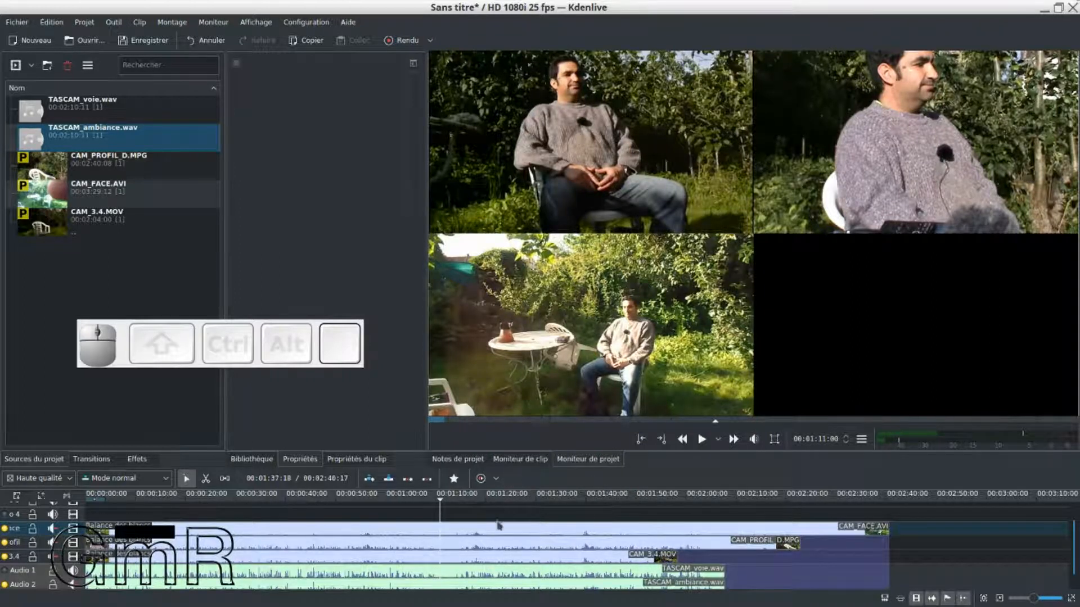
pyautogui.click(205, 478)
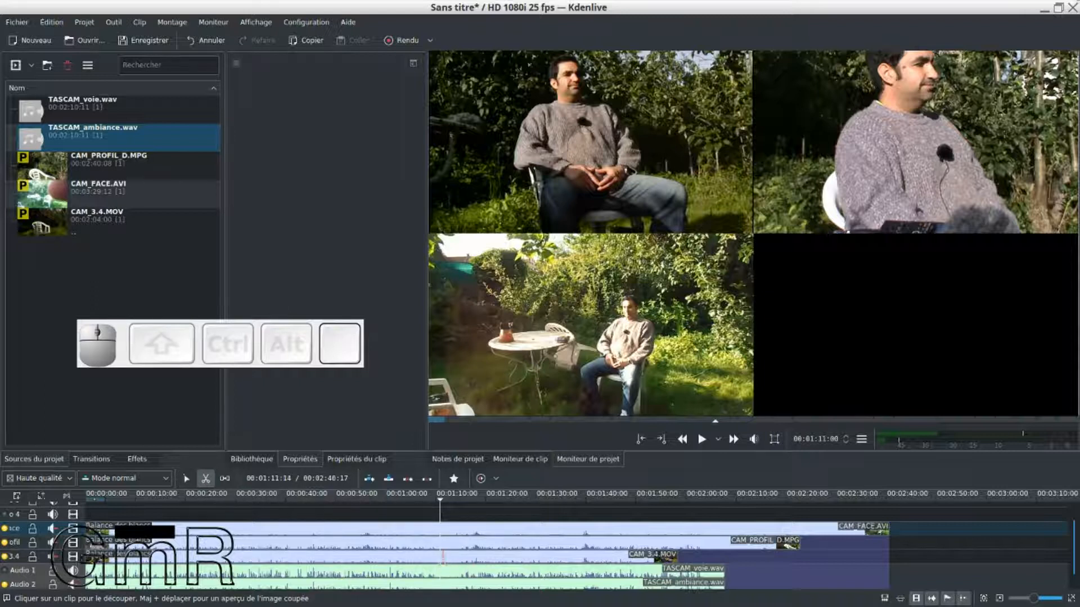
pyautogui.click(443, 557)
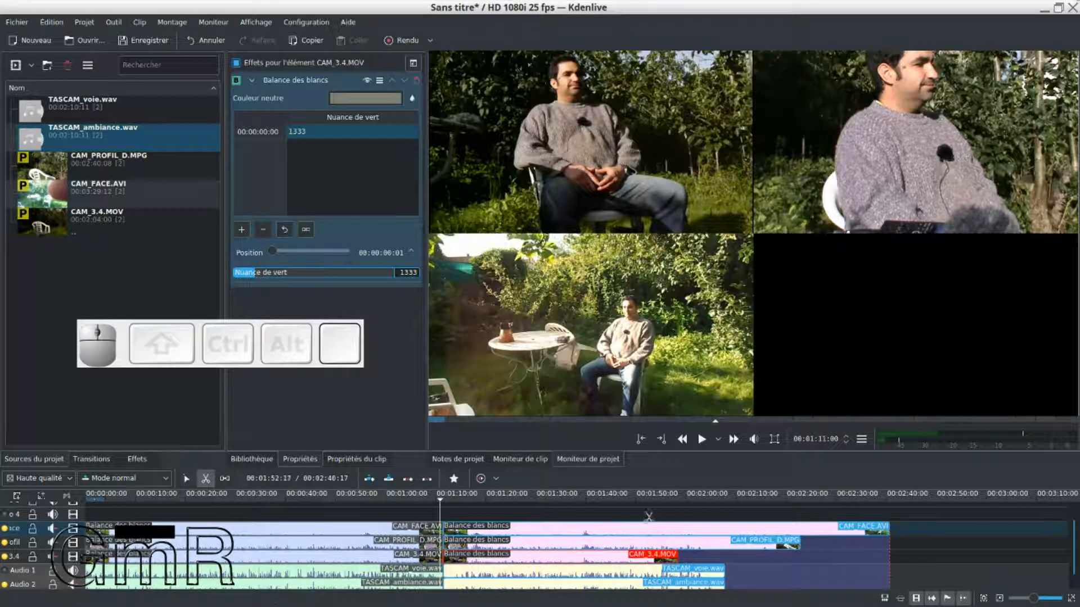
pyautogui.press('Delete')
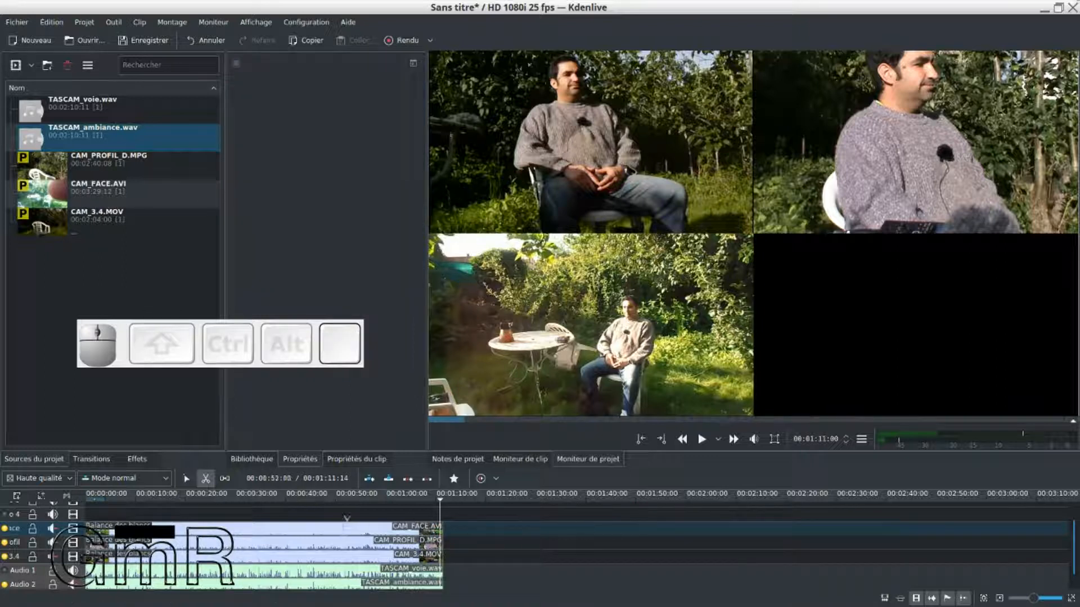
pyautogui.scroll(-3, 306, 541)
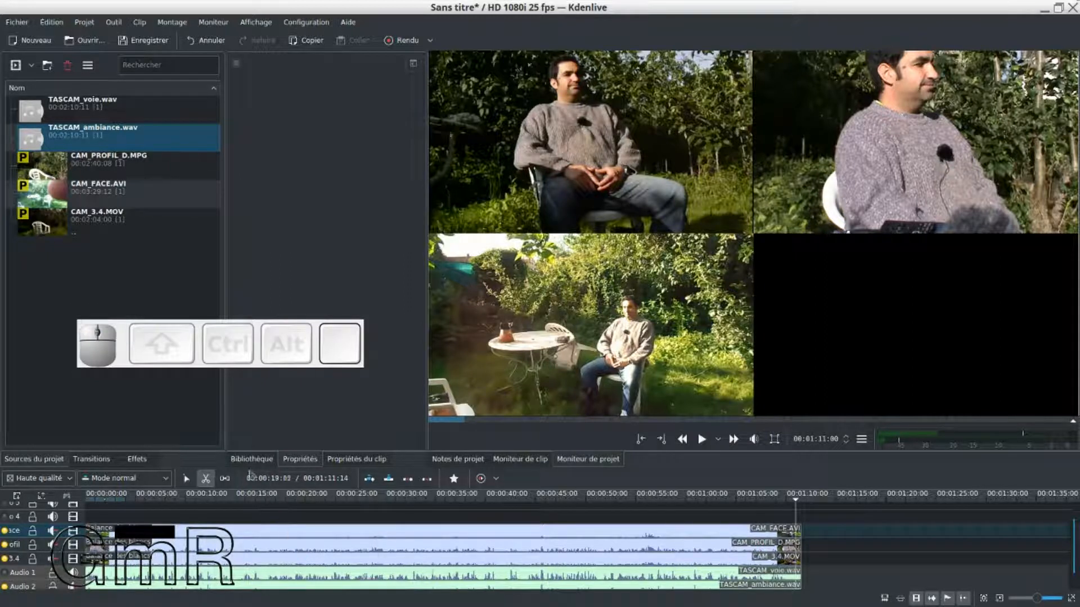
pyautogui.click(187, 479)
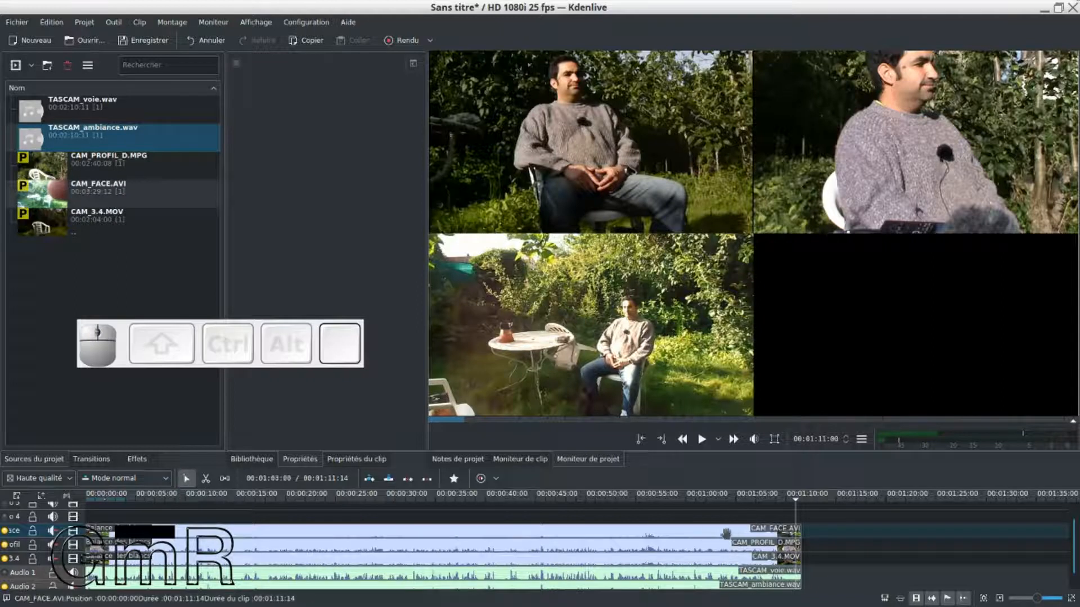
# Select the trimmed clip group and place the playhead at its exact end, 00:01:11:14, to check the last frame
pyautogui.click(582, 532)
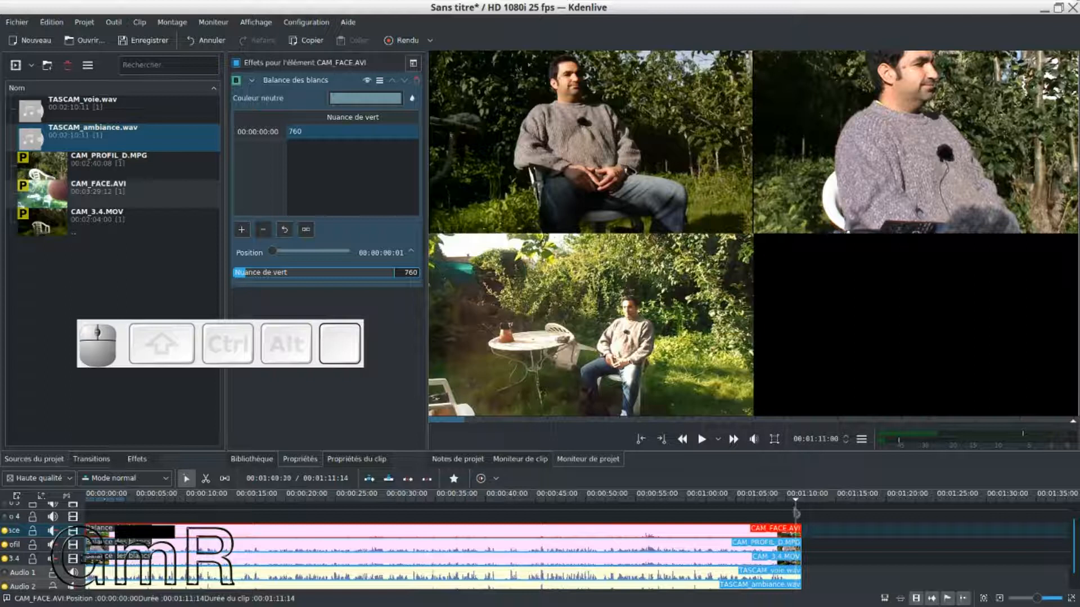
pyautogui.keyDown('ctrl'); pyautogui.scroll(10, 821, 518); pyautogui.keyUp('ctrl')
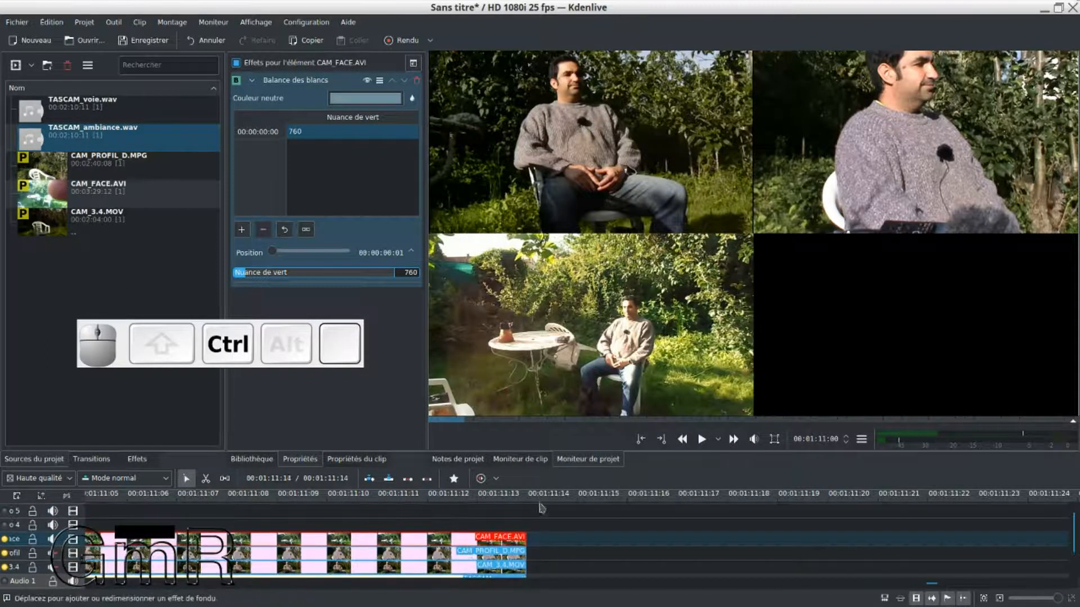
pyautogui.click(523, 509)
pyautogui.click(528, 505)
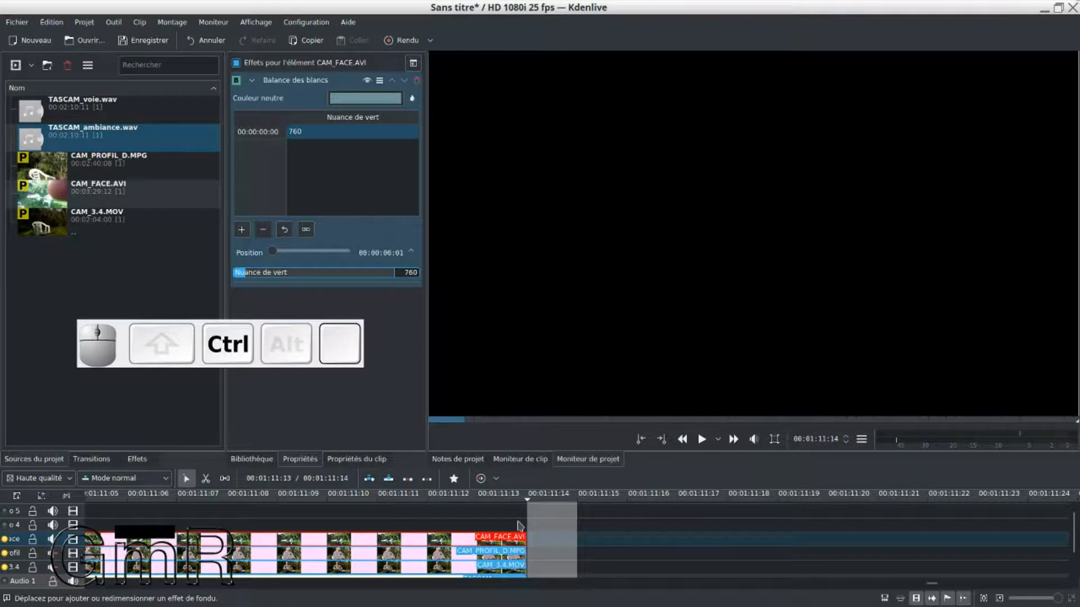
pyautogui.keyDown('ctrl'); pyautogui.scroll(-1, 437, 516); pyautogui.keyUp('ctrl')
pyautogui.scroll(-1, 437, 516)
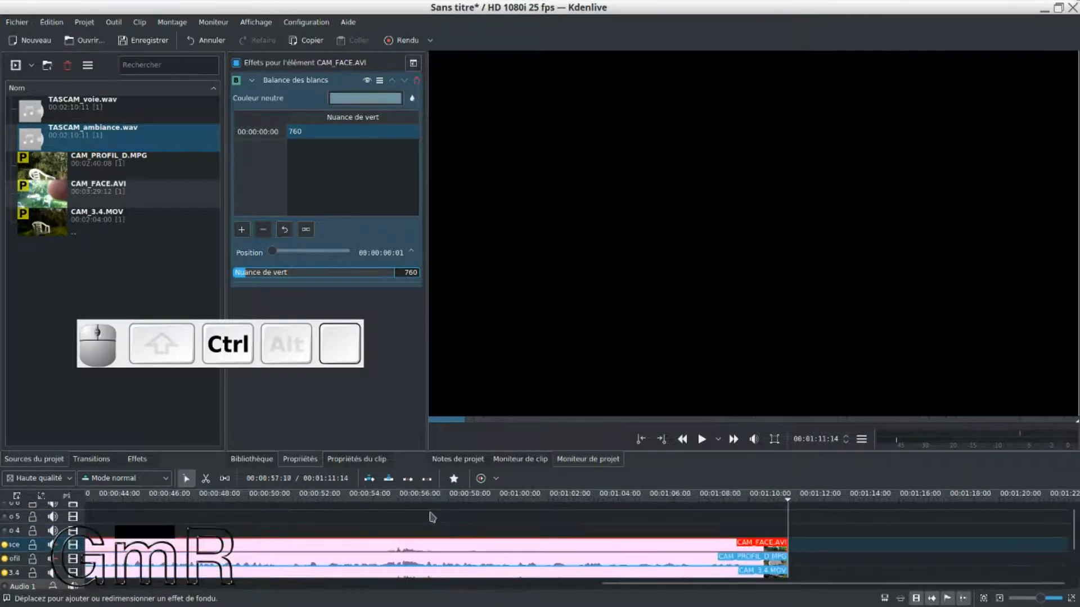
# Play the trimmed angles from 00:00:00:08 and pause at 00:00:04:20 to look for the first camera change
pyautogui.moveTo(630, 582); pyautogui.dragTo(540, 591)
pyautogui.scroll(-2, 521, 532)
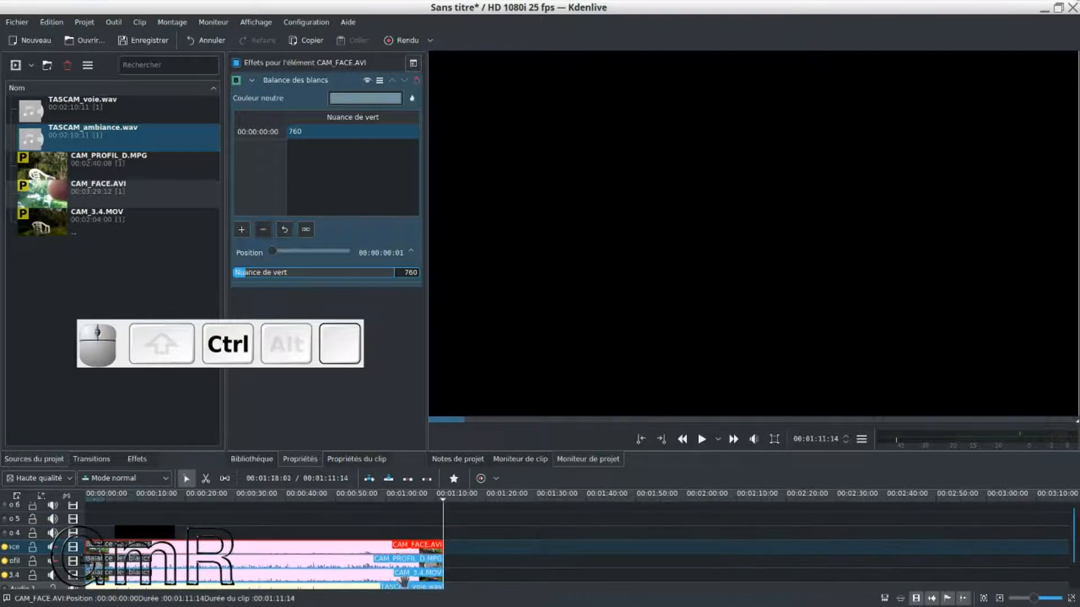
pyautogui.scroll(1, 520, 533)
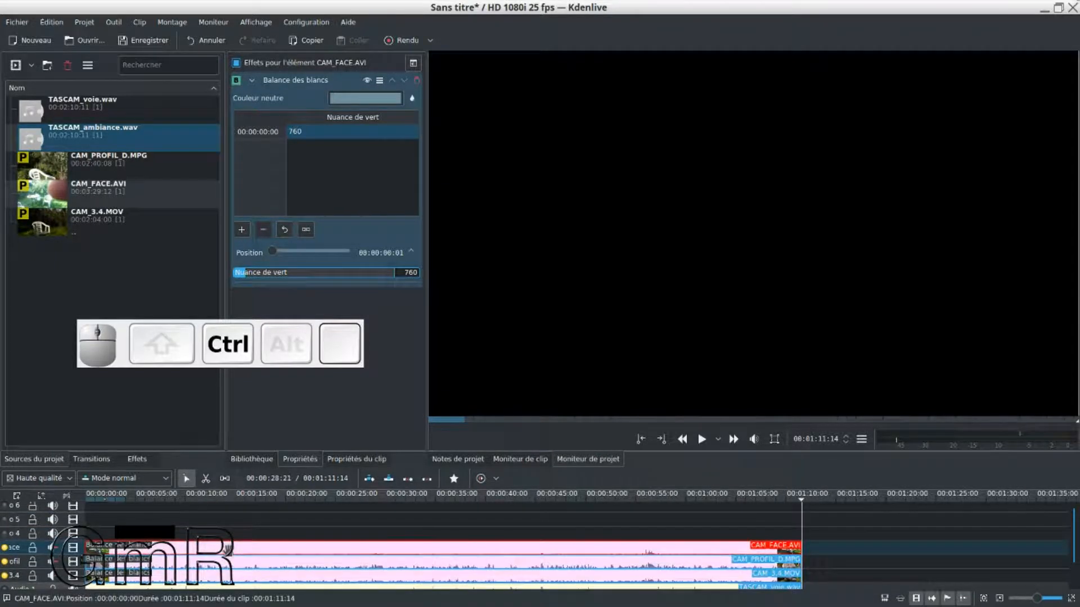
pyautogui.scroll(1, 520, 533)
pyautogui.scroll(-1, 520, 533)
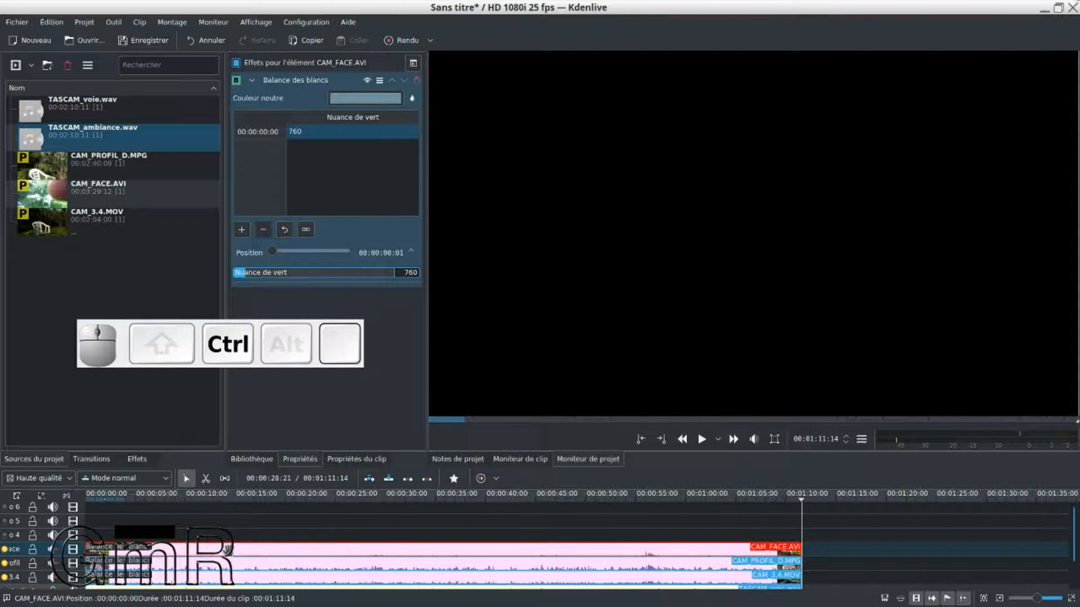
pyautogui.scroll(1, 520, 533)
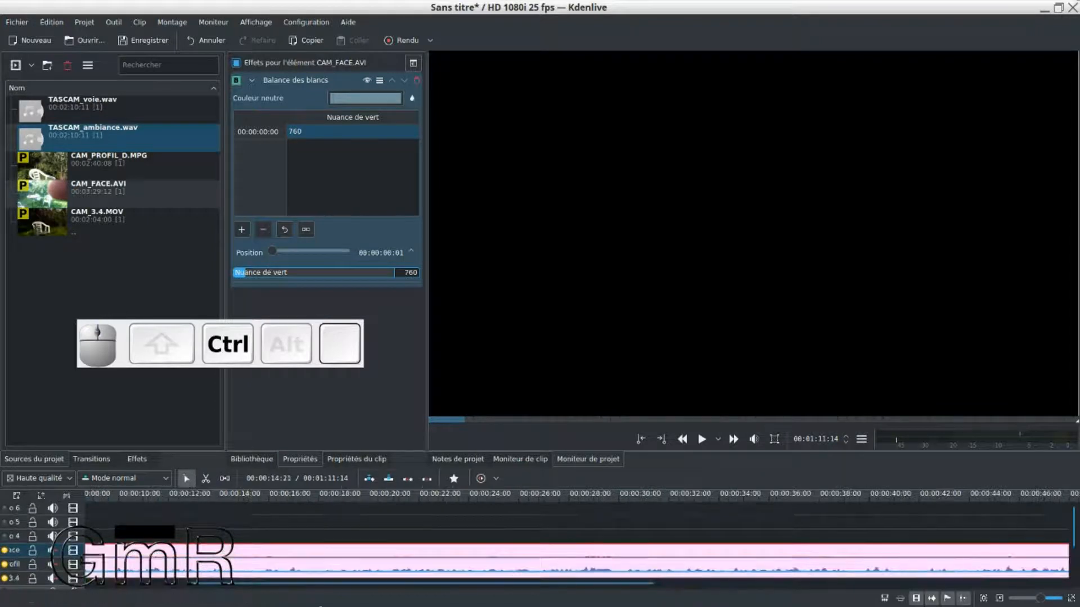
pyautogui.moveTo(314, 584); pyautogui.dragTo(96, 581)
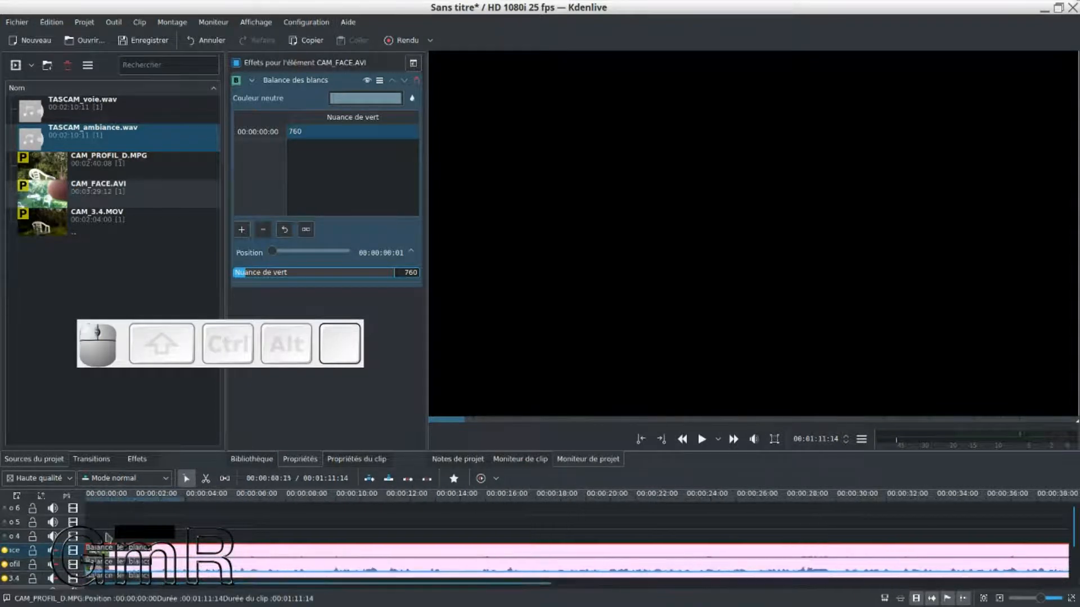
pyautogui.click(93, 498)
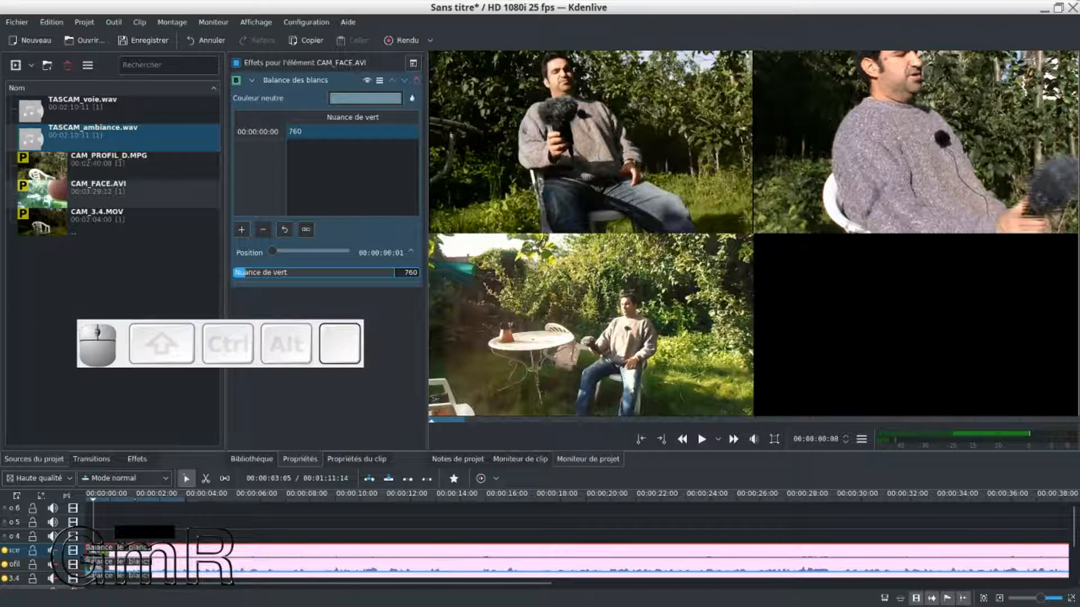
pyautogui.press('space')
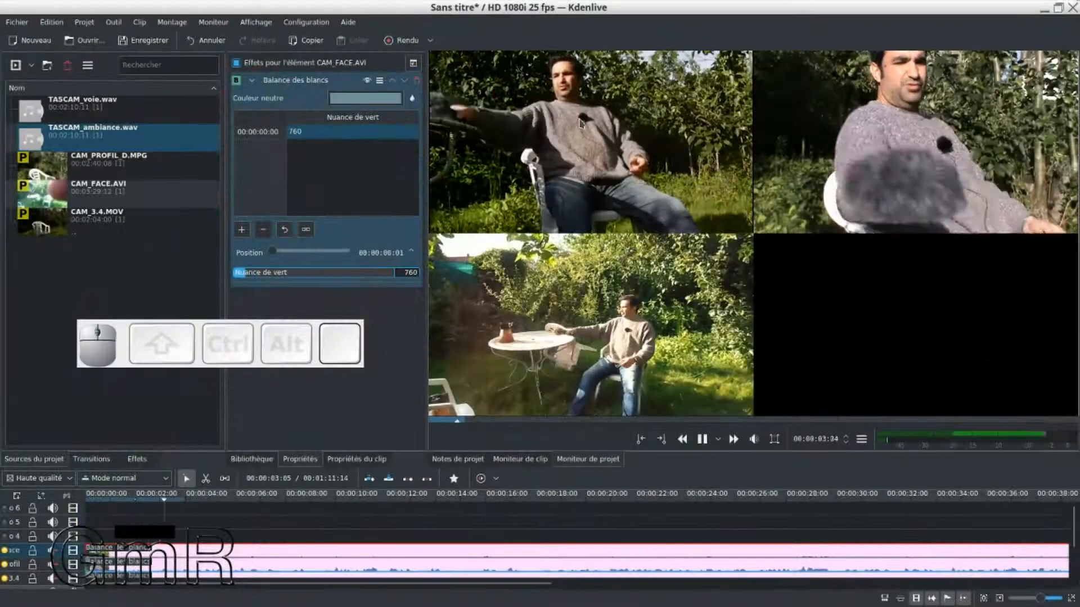
pyautogui.press('space')
pyautogui.press('space')
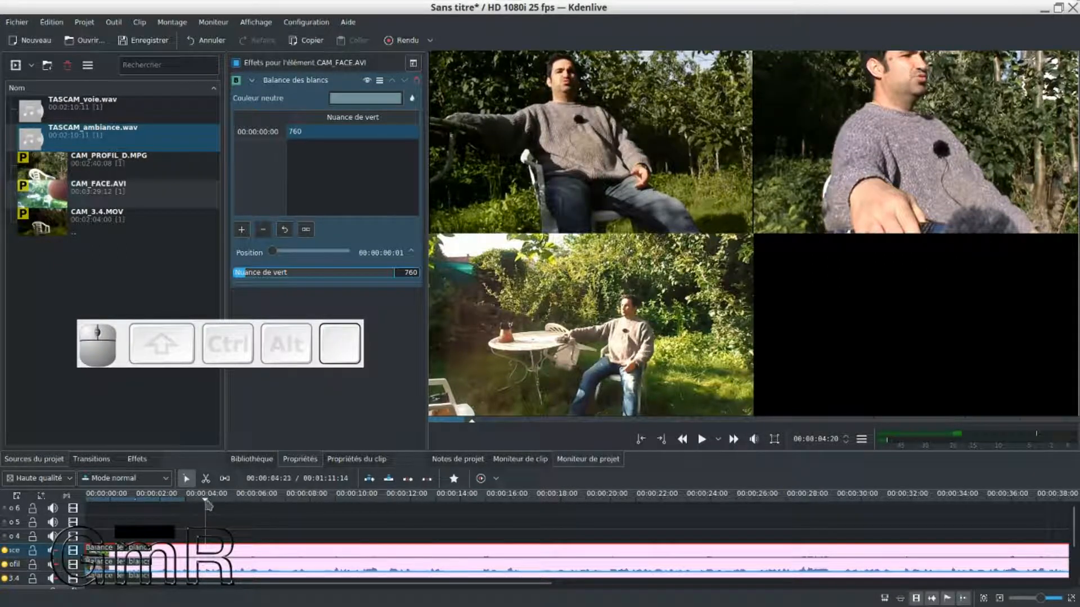
# Add a guide at 00:00:04:11, where the first camera change happens, and set its comment to 1
pyautogui.moveTo(207, 504); pyautogui.dragTo(198, 504)
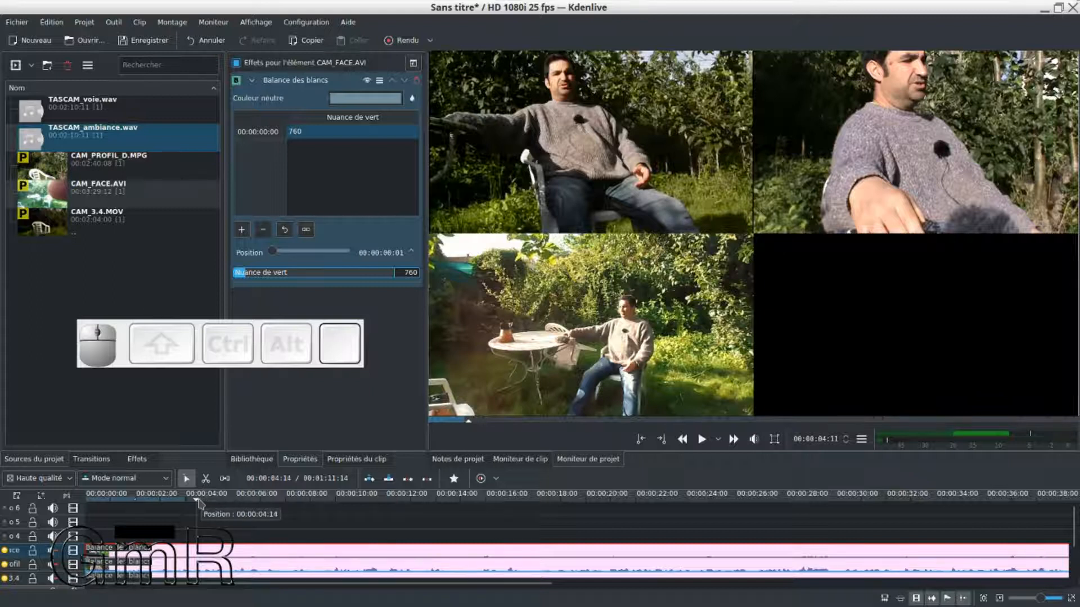
pyautogui.rightClick(195, 502)
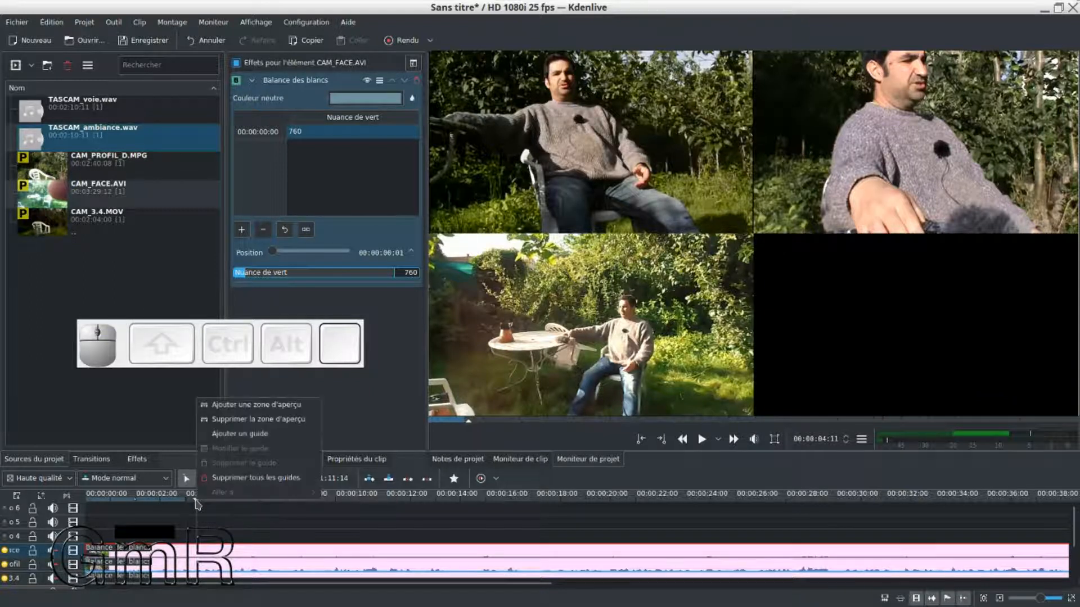
pyautogui.click(225, 434)
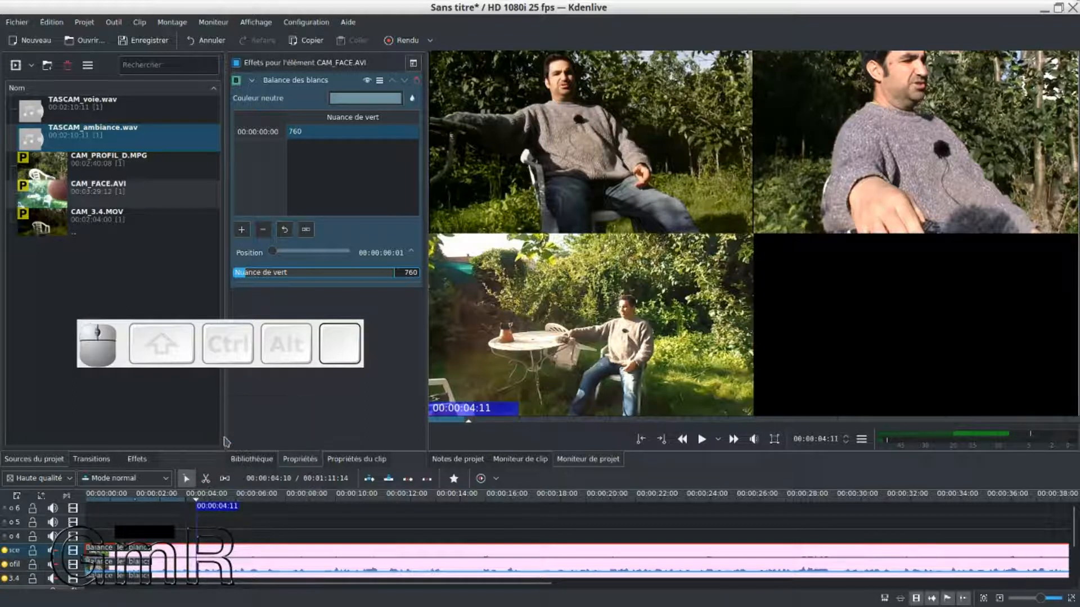
pyautogui.doubleClick(223, 506)
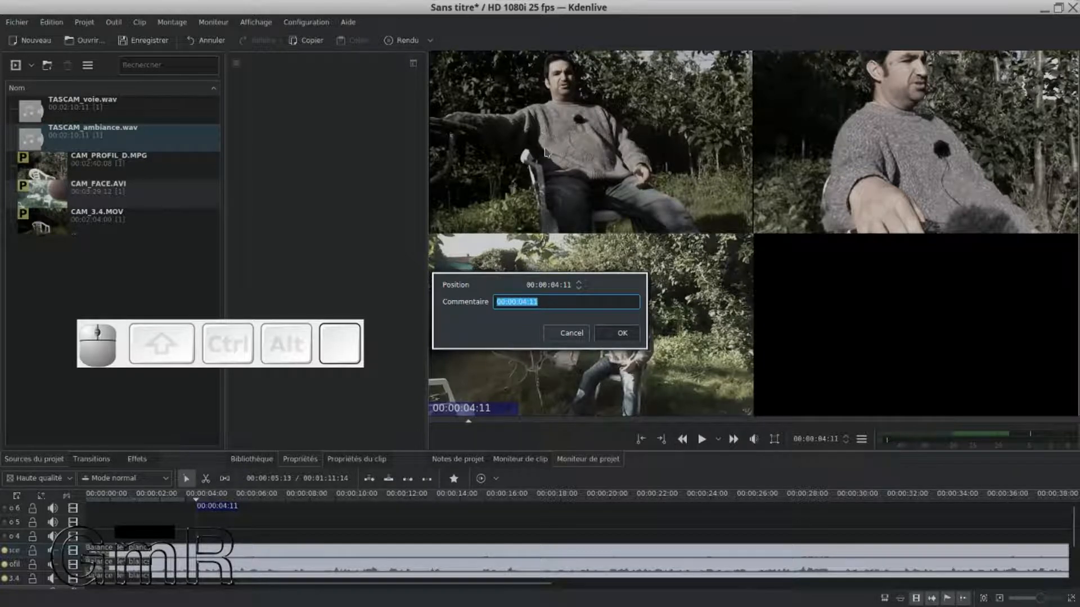
pyautogui.write('1')
pyautogui.click(617, 337)
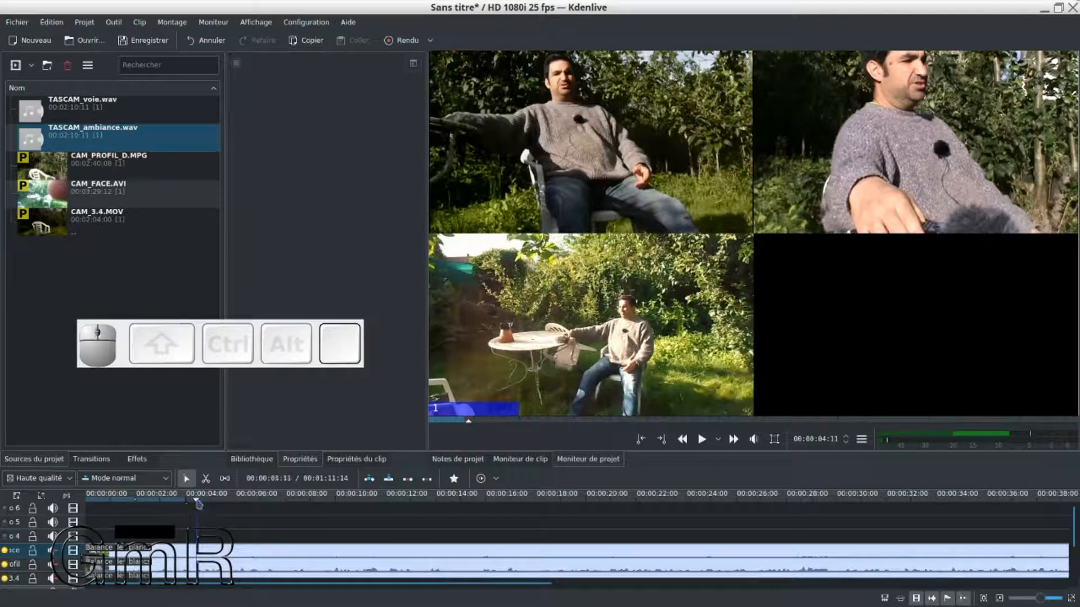
# Add a guide with the comment 1 at 00:00:00:03, and return the playhead to 00:00:00:00
pyautogui.click(89, 505)
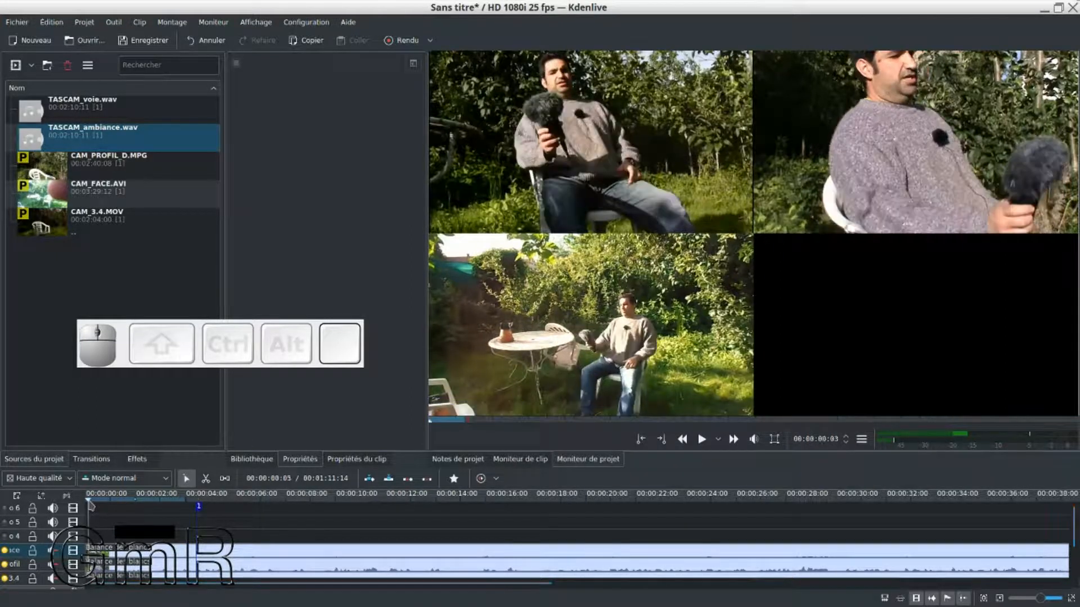
pyautogui.rightClick(89, 505)
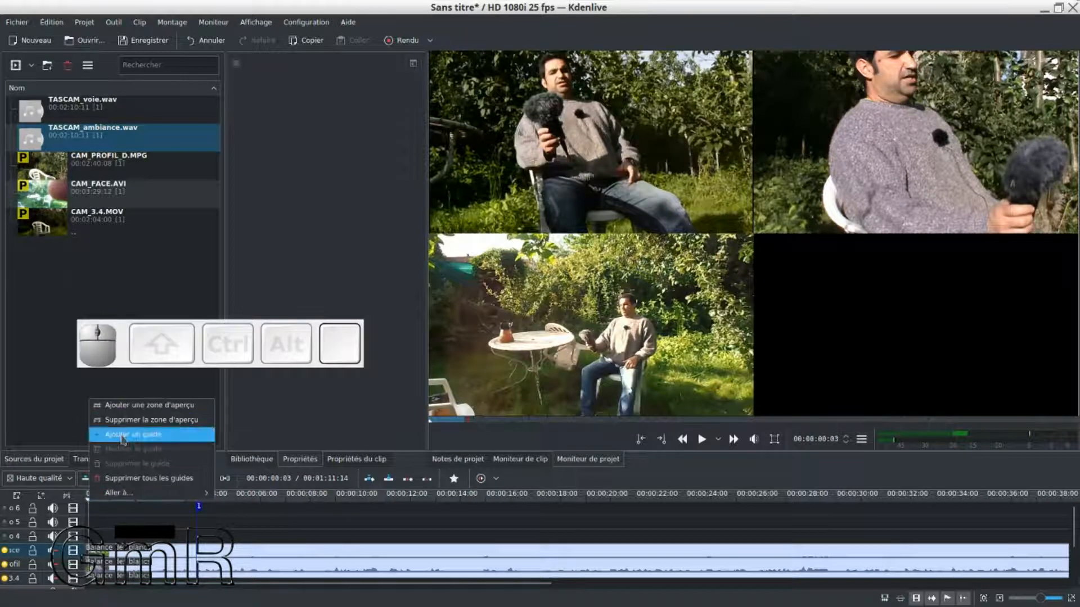
pyautogui.click(123, 439)
pyautogui.doubleClick(110, 505)
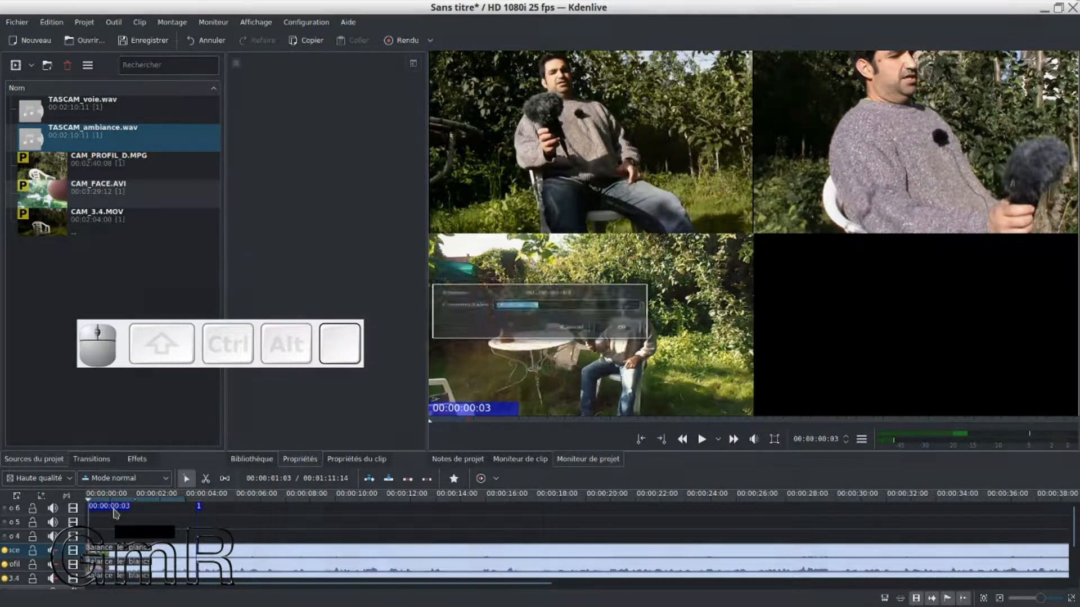
pyautogui.write('1')
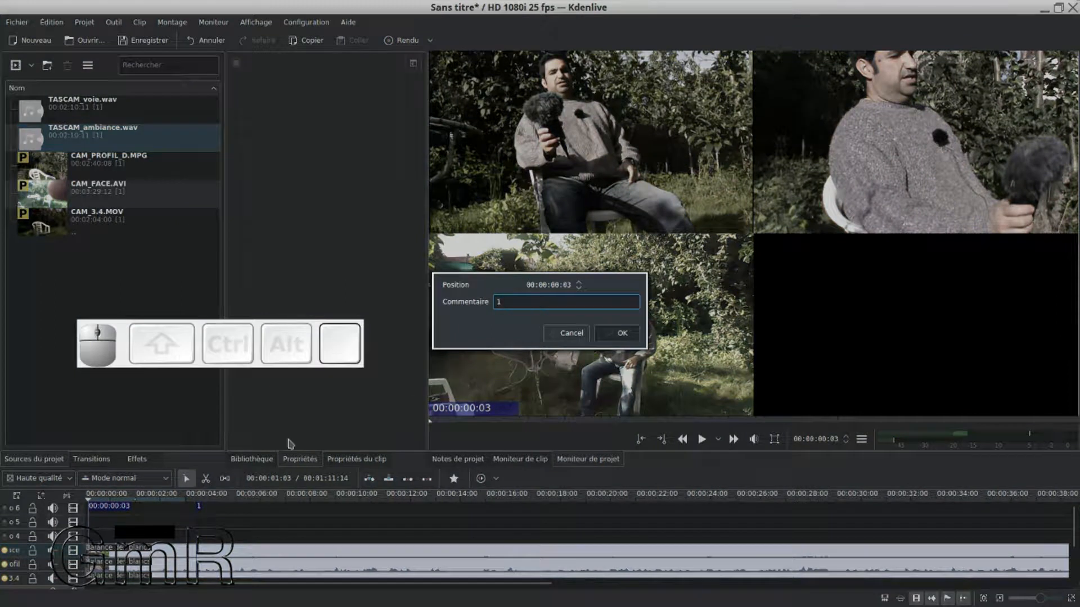
pyautogui.click(622, 333)
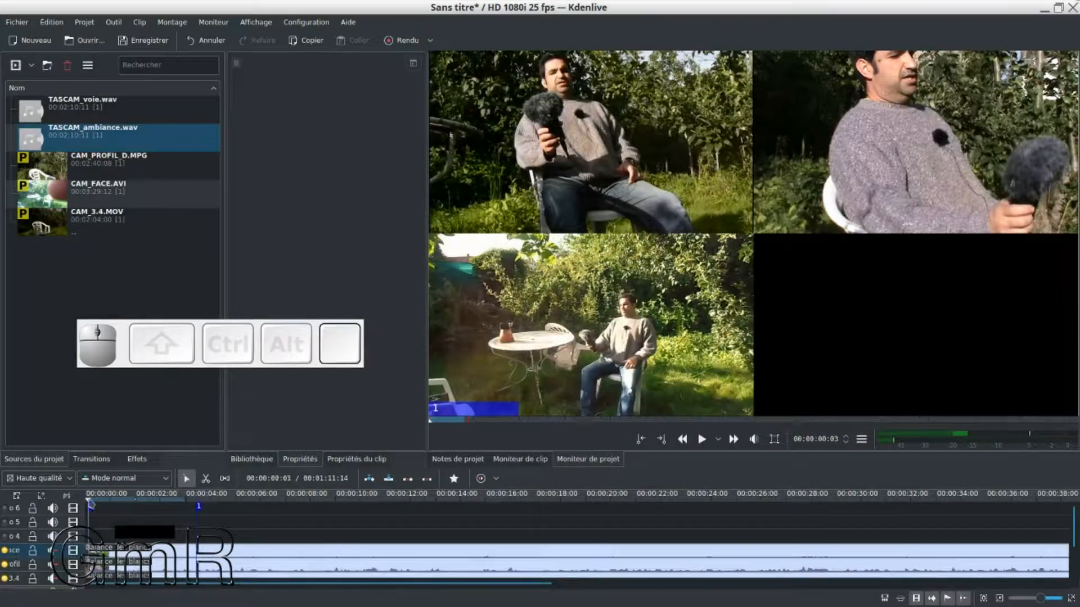
pyautogui.moveTo(89, 499); pyautogui.dragTo(88, 495)
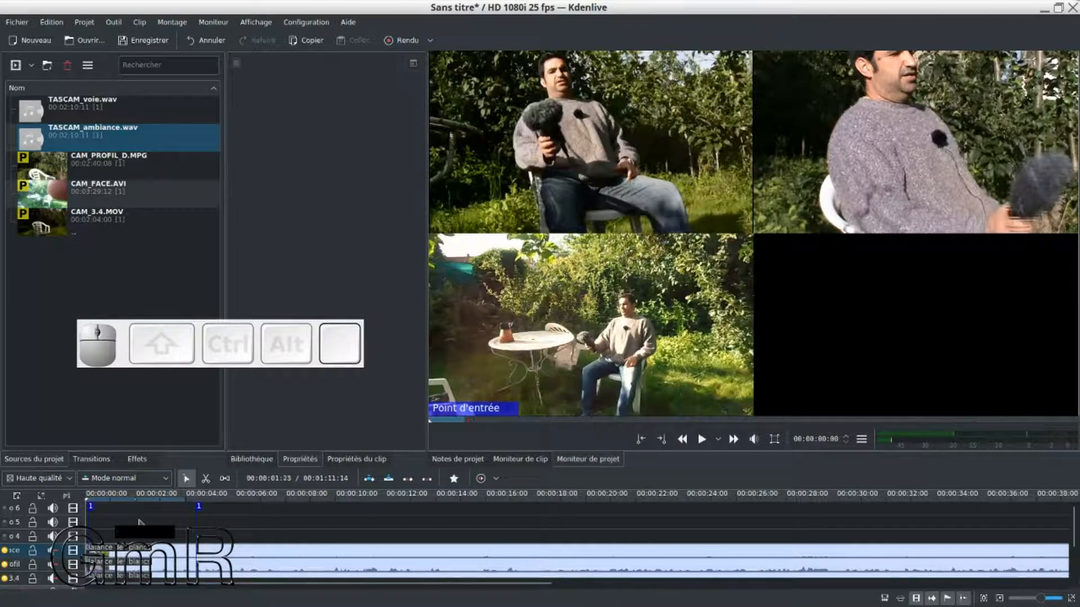
# Change the comment of the guide at 00:00:04:11 to 3, and move the playhead to 00:00:05:17
pyautogui.click(200, 505)
pyautogui.doubleClick(198, 505)
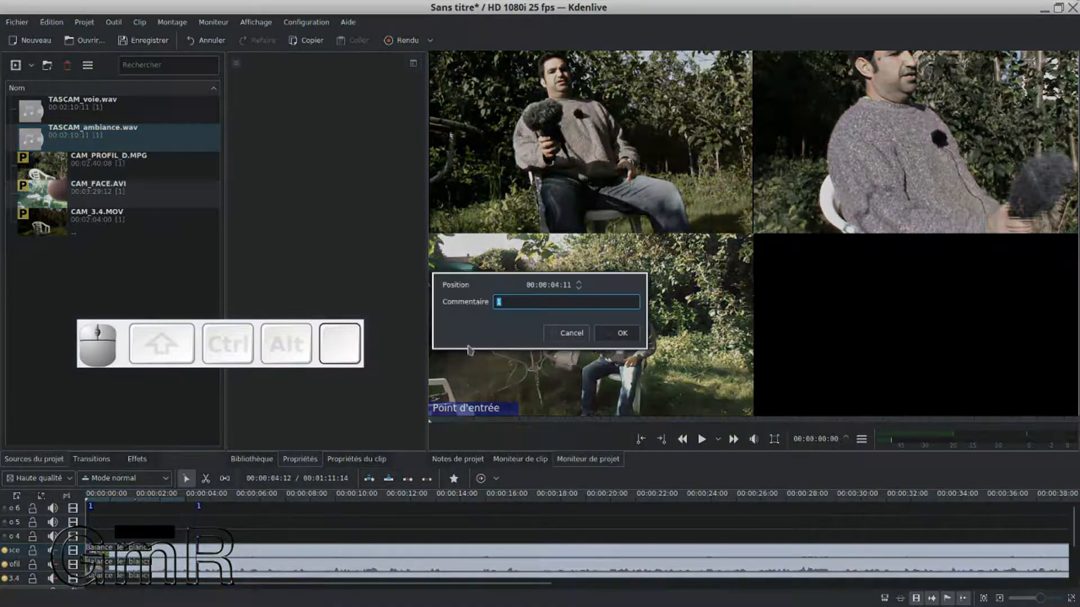
pyautogui.write('3')
pyautogui.click(622, 335)
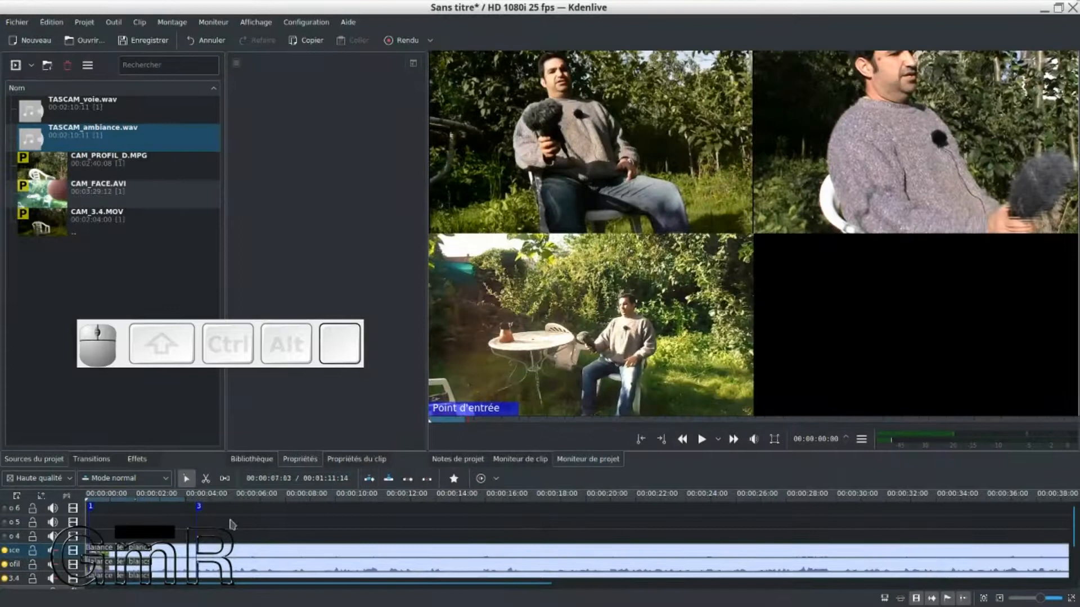
pyautogui.click(226, 501)
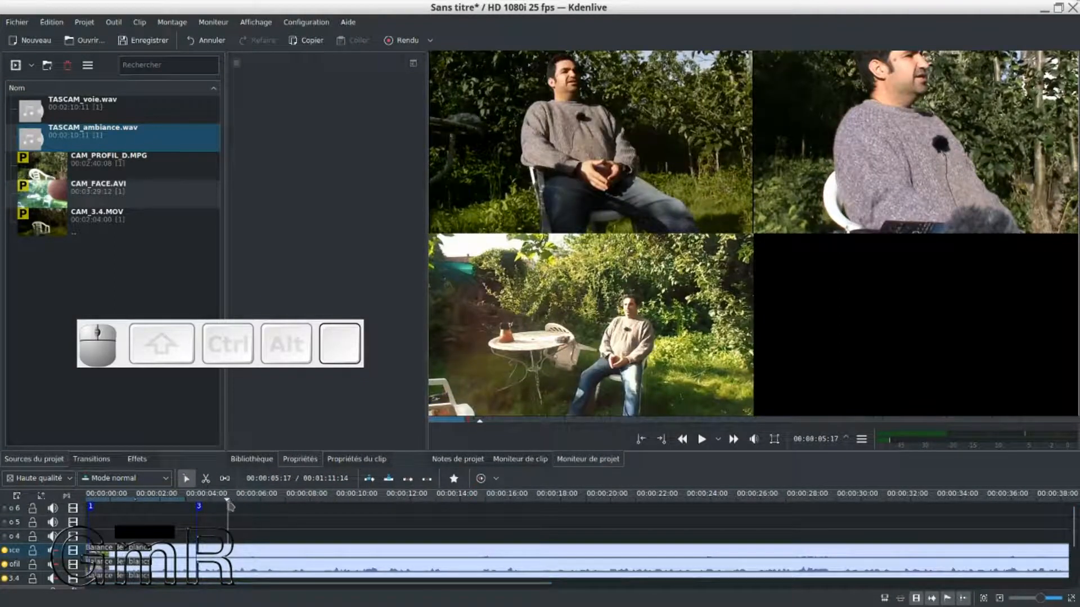
# Play the sequence on to 00:00:08:05 and add a guide there with the comment 1
pyautogui.press('space')
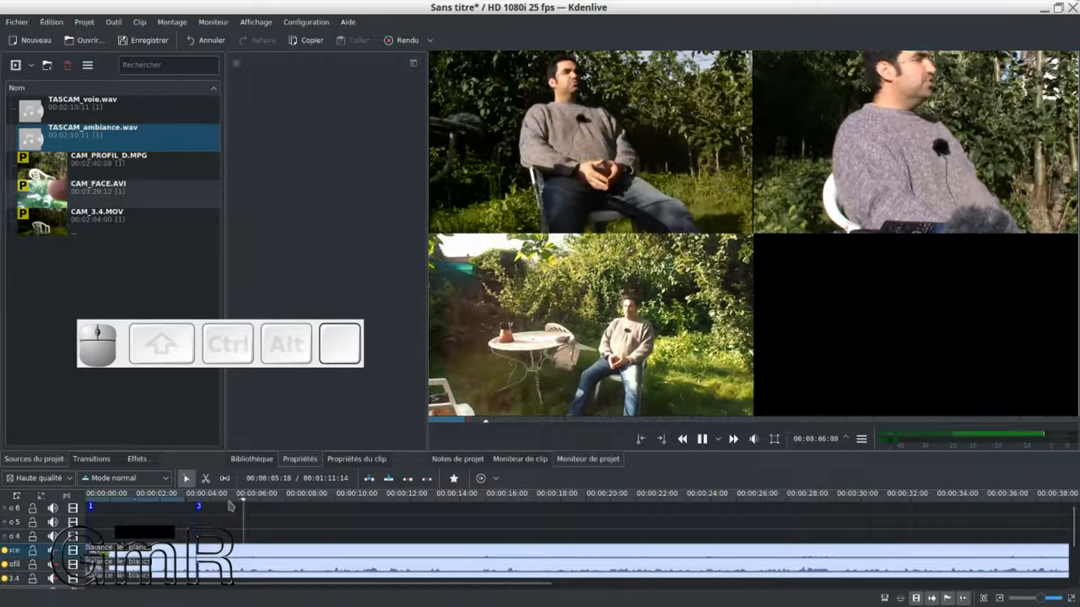
pyautogui.press('space')
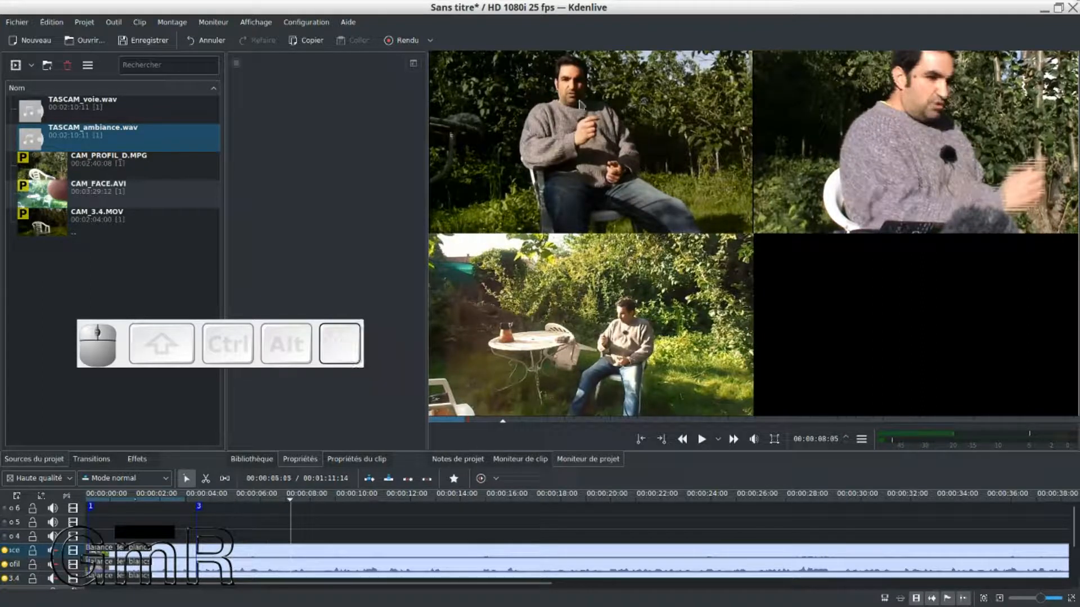
pyautogui.rightClick(291, 502)
pyautogui.click(334, 434)
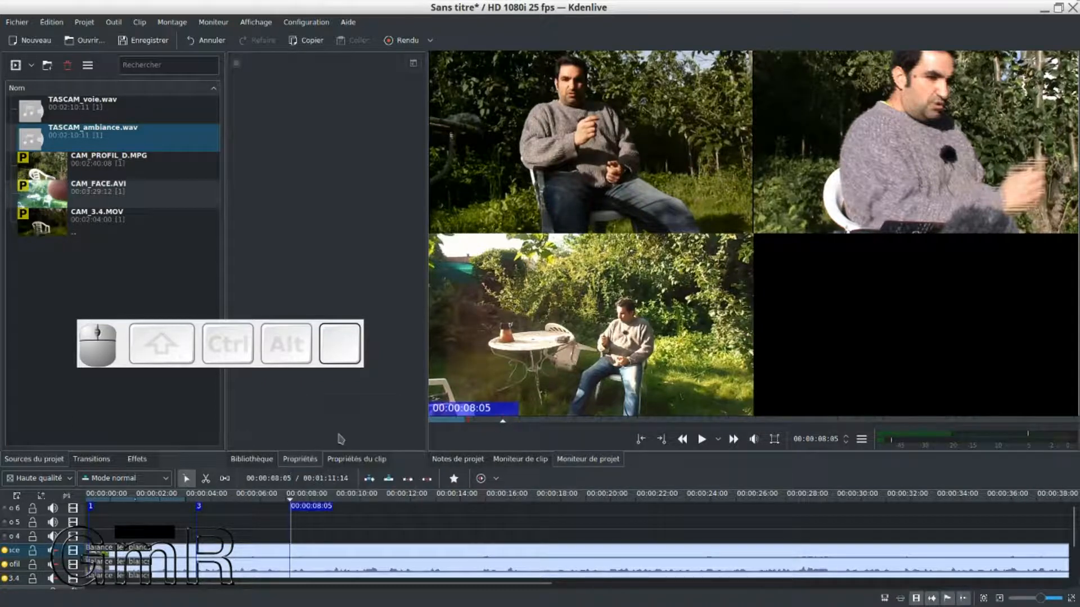
pyautogui.doubleClick(318, 505)
pyautogui.write('1')
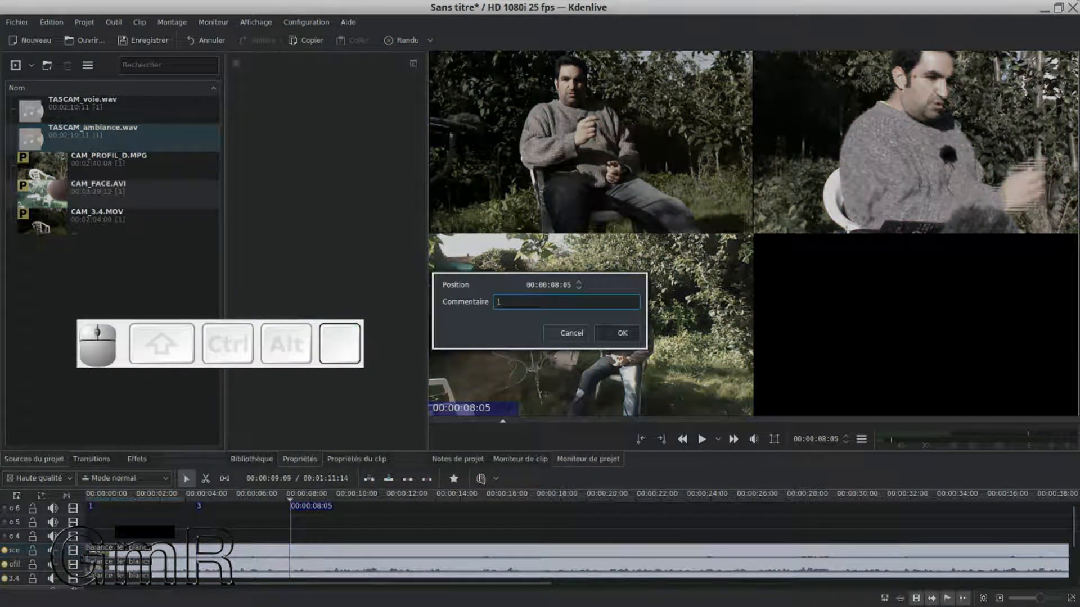
pyautogui.click(621, 332)
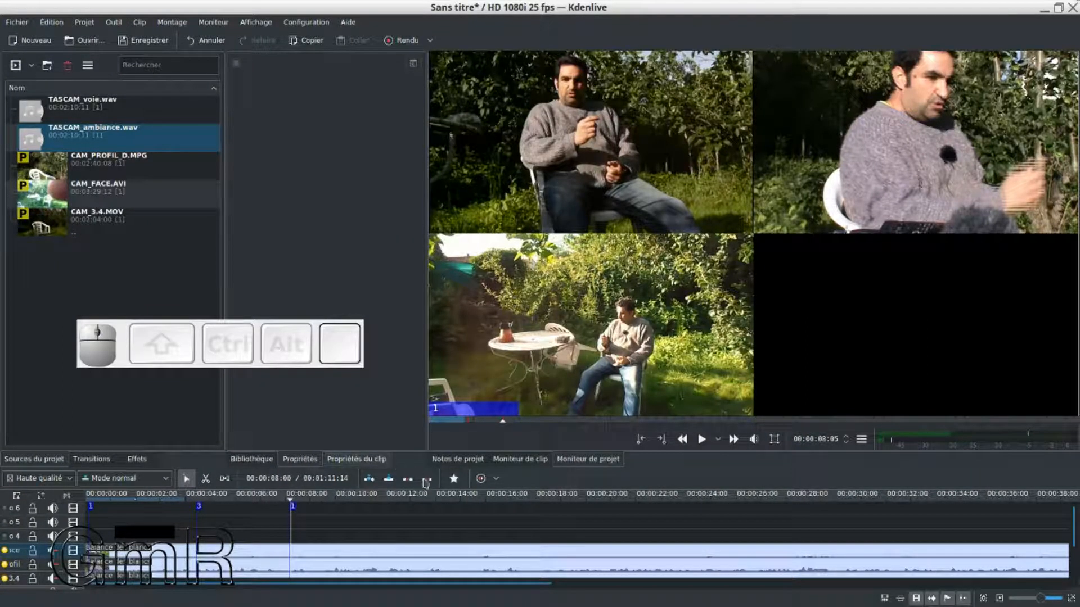
# Play on to find the next camera change and add a guide at 00:00:11:16 with the comment 2
pyautogui.press('space')
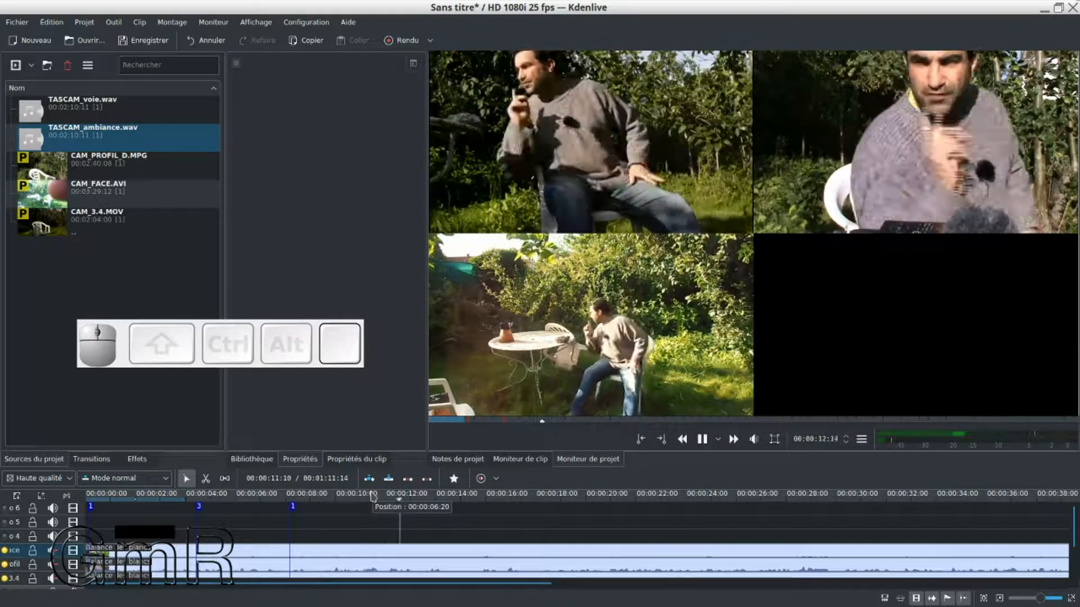
pyautogui.press('space')
pyautogui.click(405, 503)
pyautogui.click(399, 502)
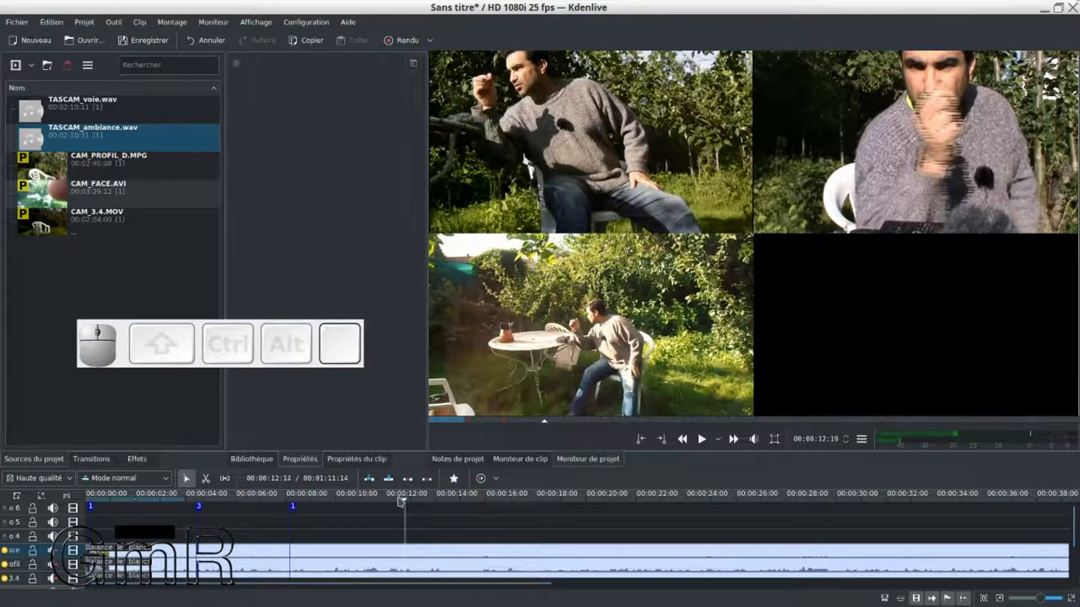
pyautogui.click(397, 501)
pyautogui.click(393, 501)
pyautogui.click(384, 503)
pyautogui.click(379, 503)
pyautogui.click(376, 503)
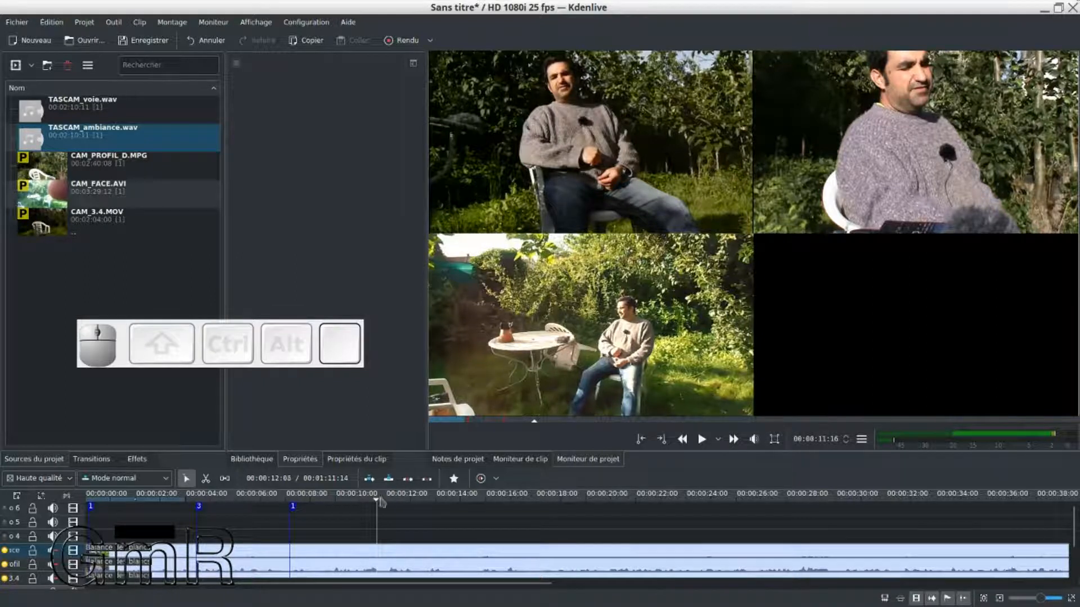
pyautogui.rightClick(376, 501)
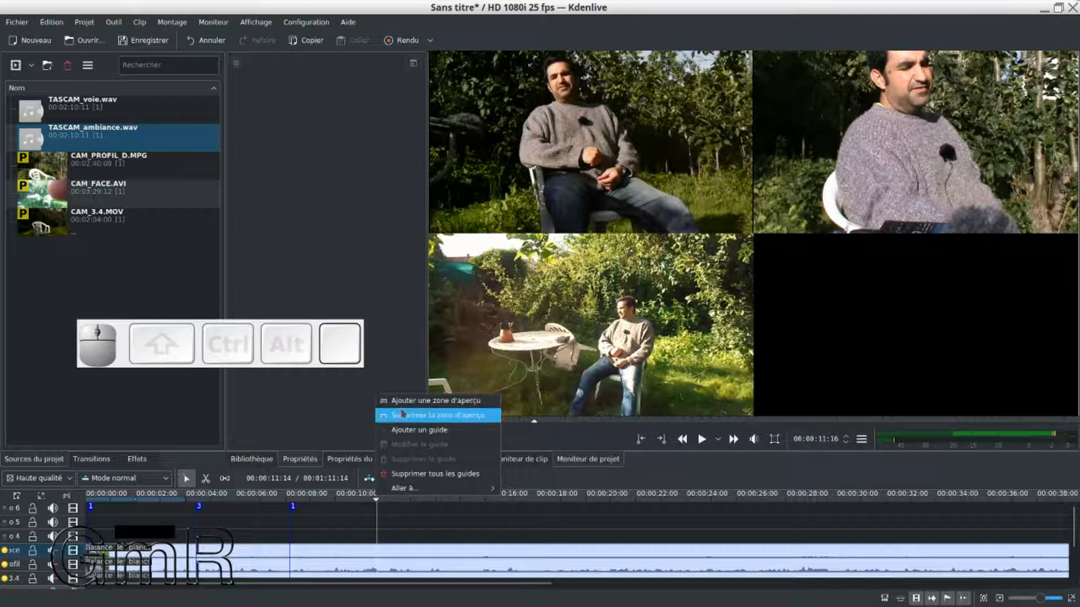
pyautogui.click(405, 431)
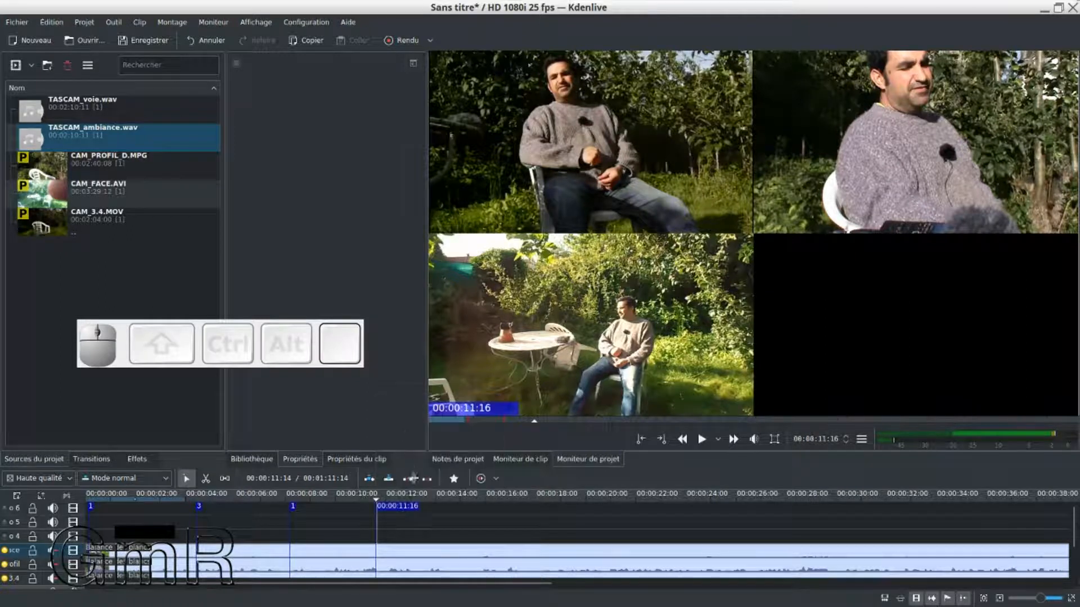
pyautogui.doubleClick(409, 513)
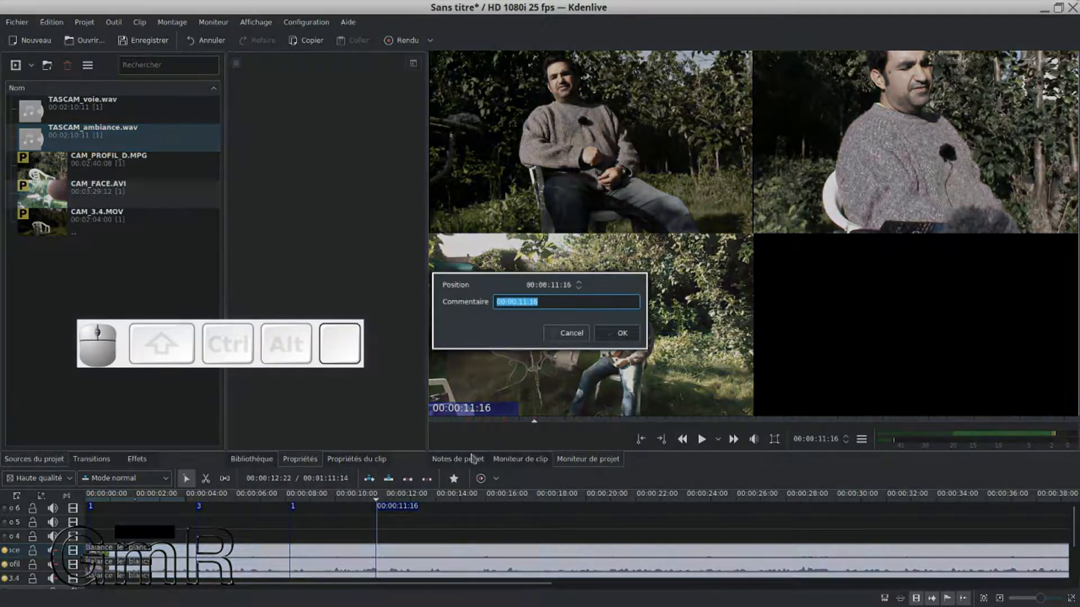
pyautogui.write('2')
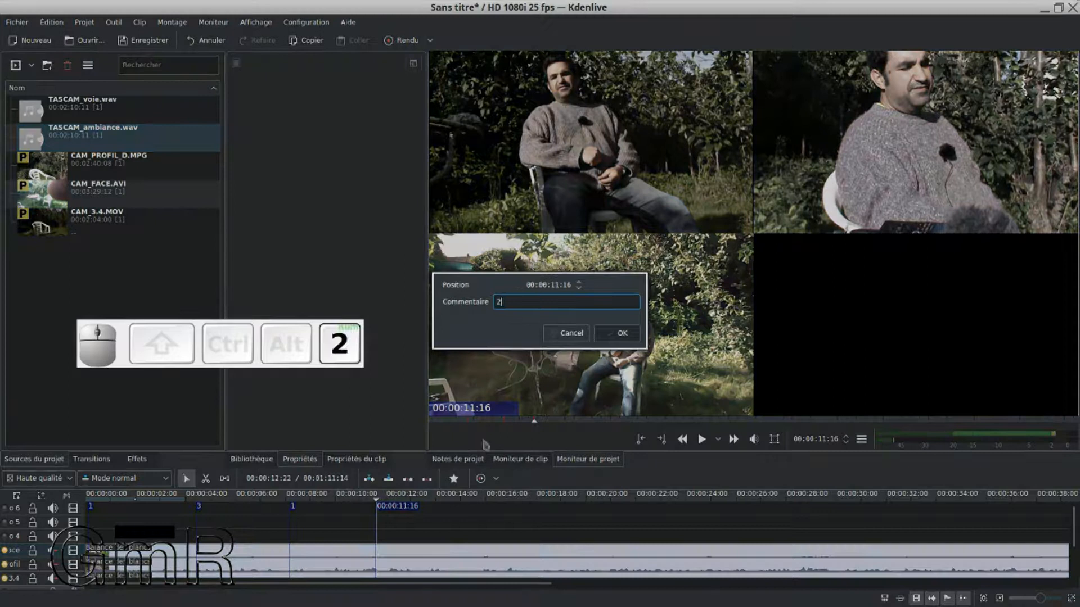
pyautogui.click(622, 333)
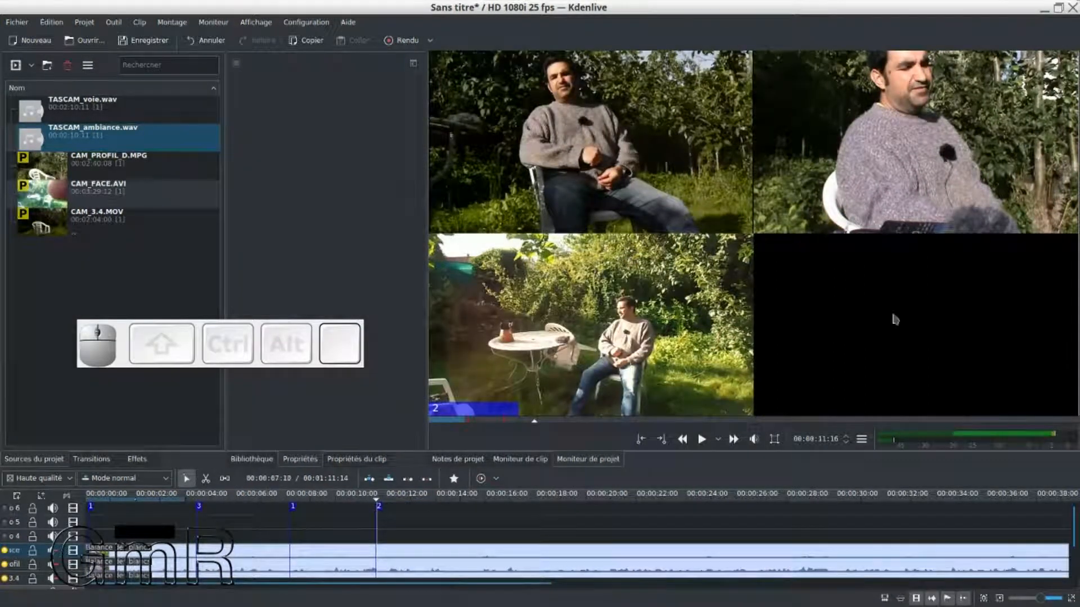
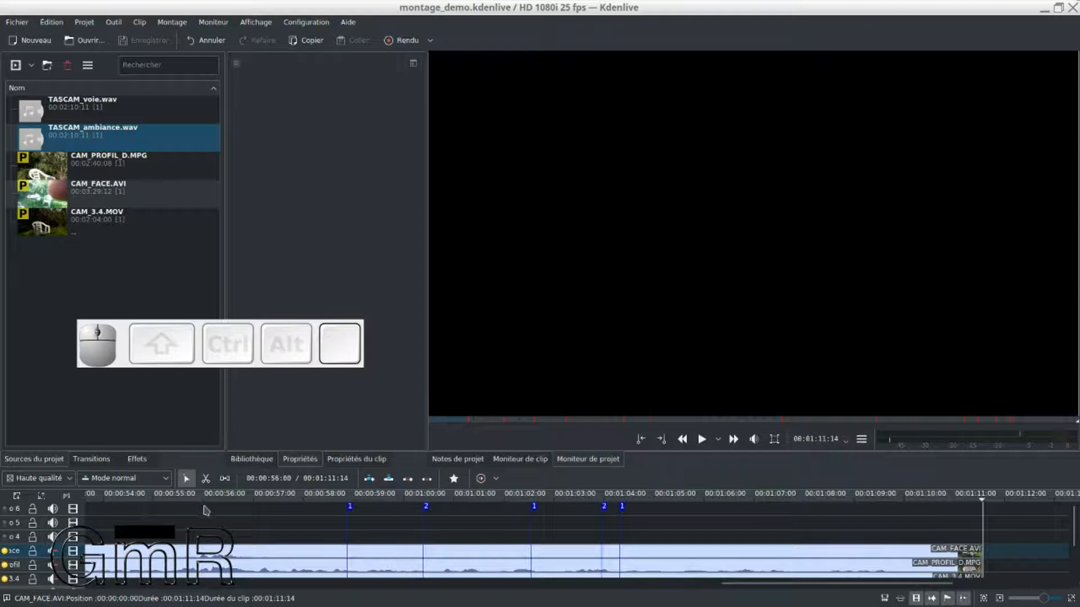
# Enlarge the timeline area, widen the effect properties area, and increase the track height
pyautogui.keyDown('ctrl'); pyautogui.scroll(-3, 218, 535); pyautogui.keyUp('ctrl')
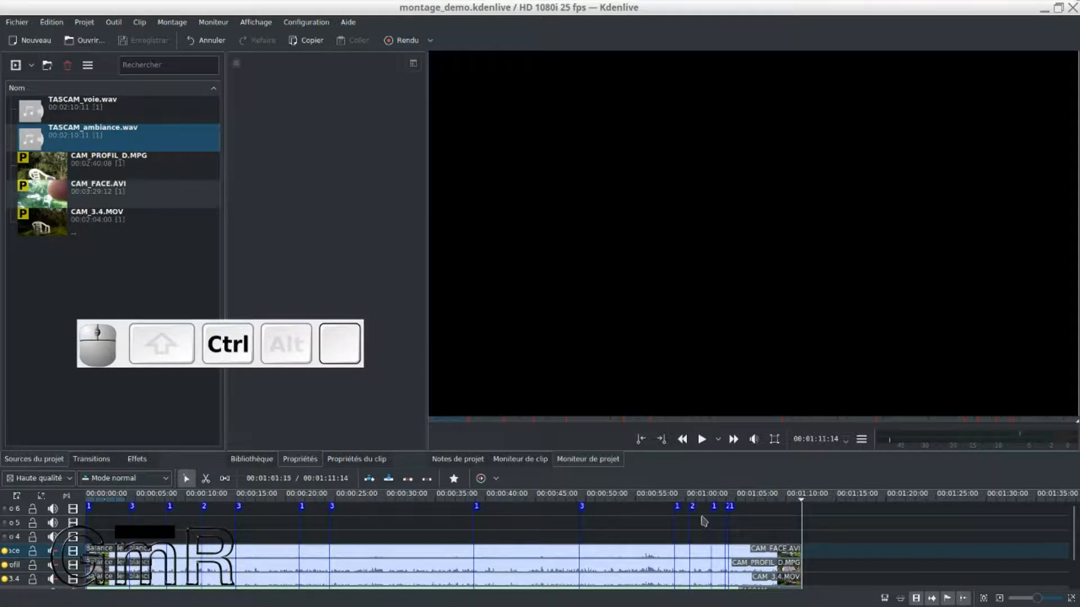
pyautogui.moveTo(540, 472); pyautogui.dragTo(538, 372)
pyautogui.click(543, 337)
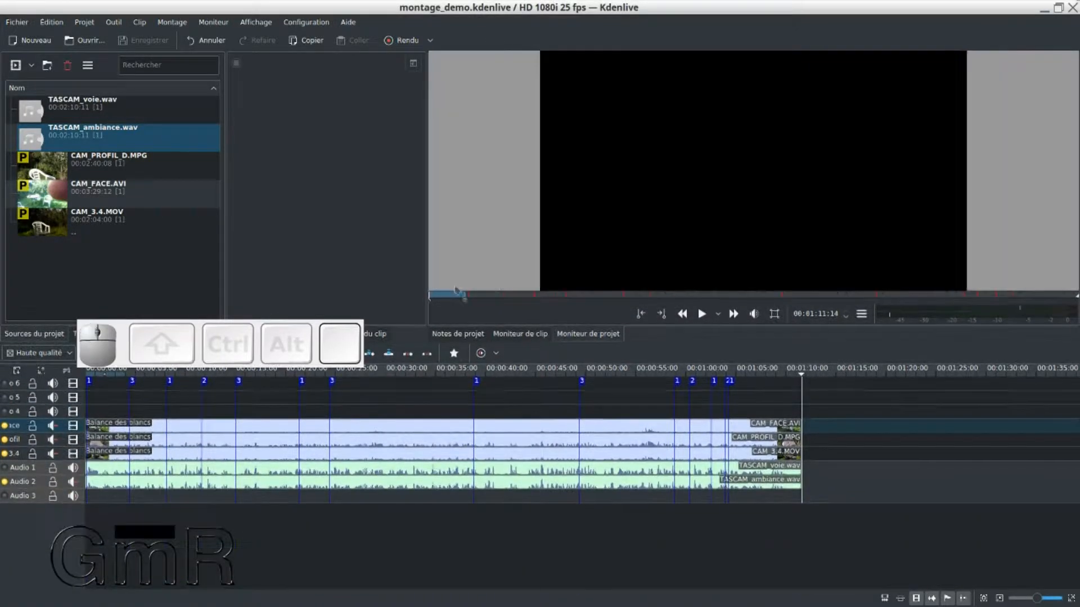
pyautogui.moveTo(423, 269); pyautogui.dragTo(586, 308)
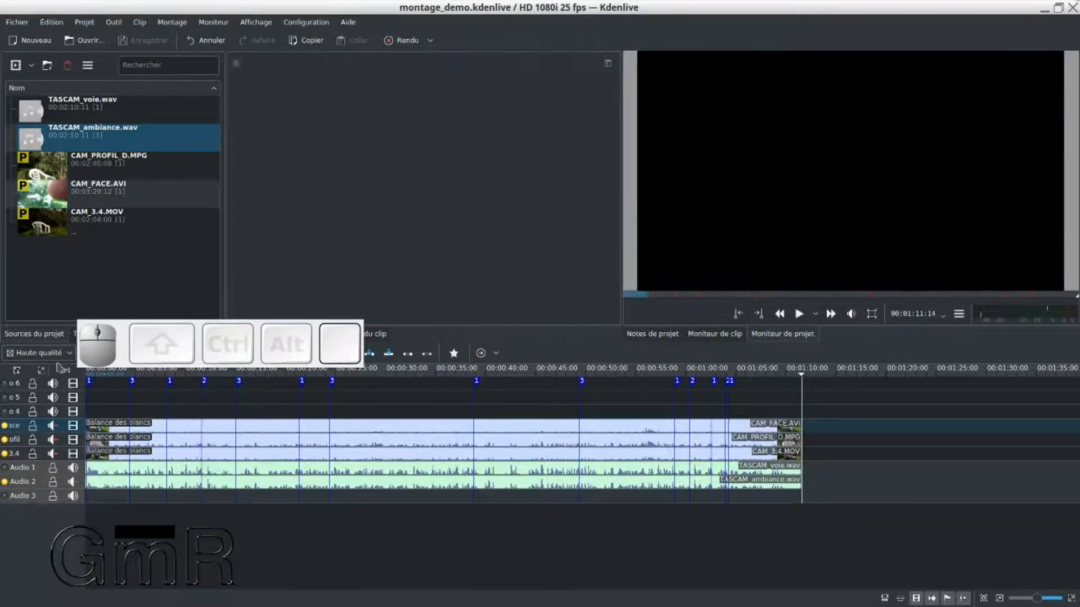
pyautogui.moveTo(130, 331); pyautogui.dragTo(344, 266)
pyautogui.moveTo(547, 338); pyautogui.dragTo(540, 372)
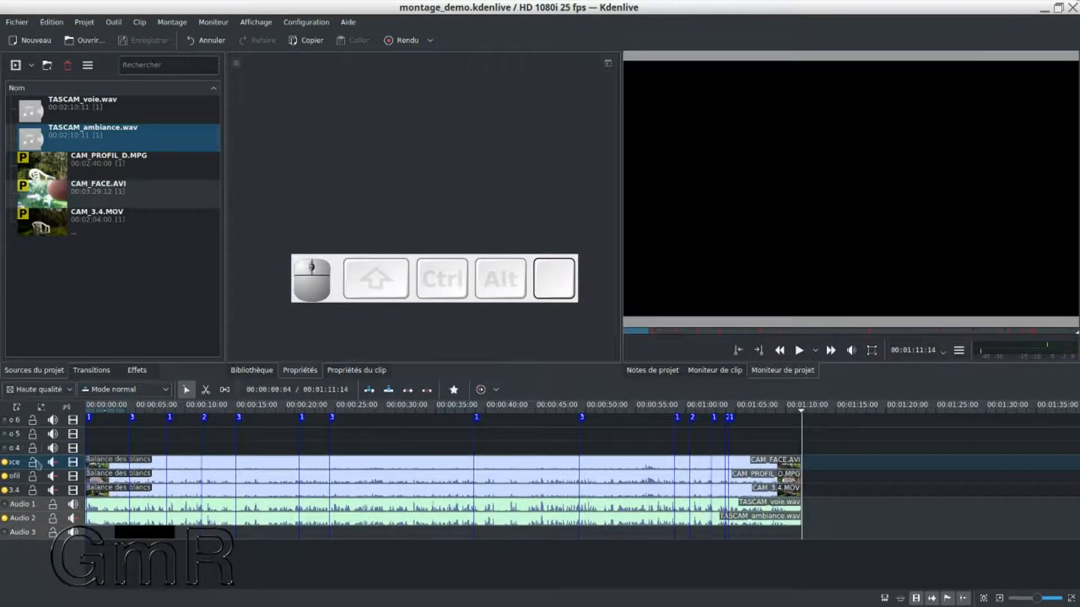
pyautogui.click(41, 411)
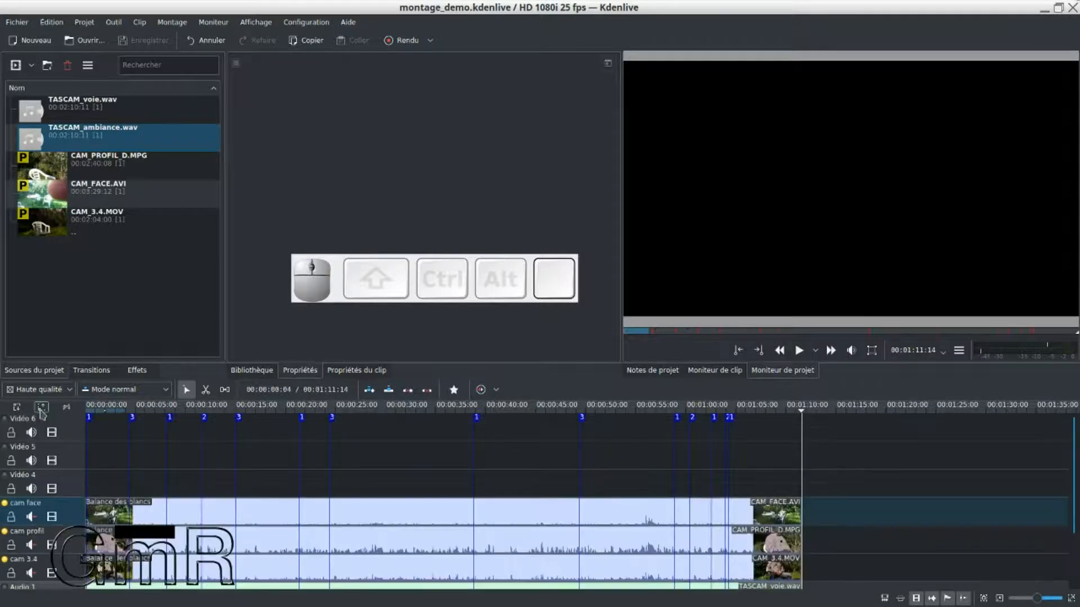
pyautogui.scroll(-2, 11, 461)
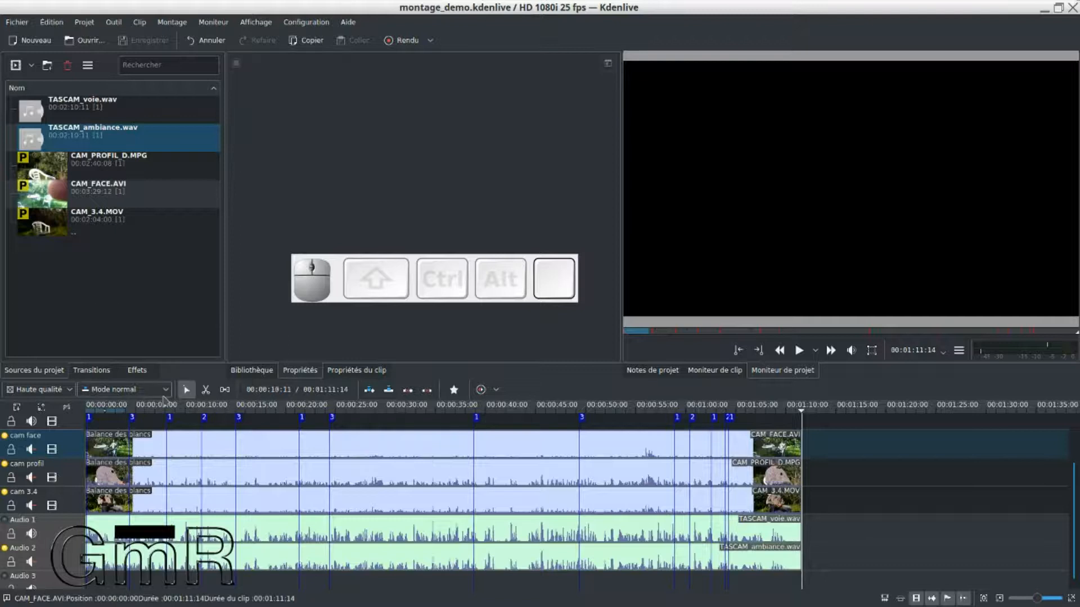
# Cut the grouped clips on all tracks at the first guide 3, near 00:00:04
pyautogui.click(206, 390)
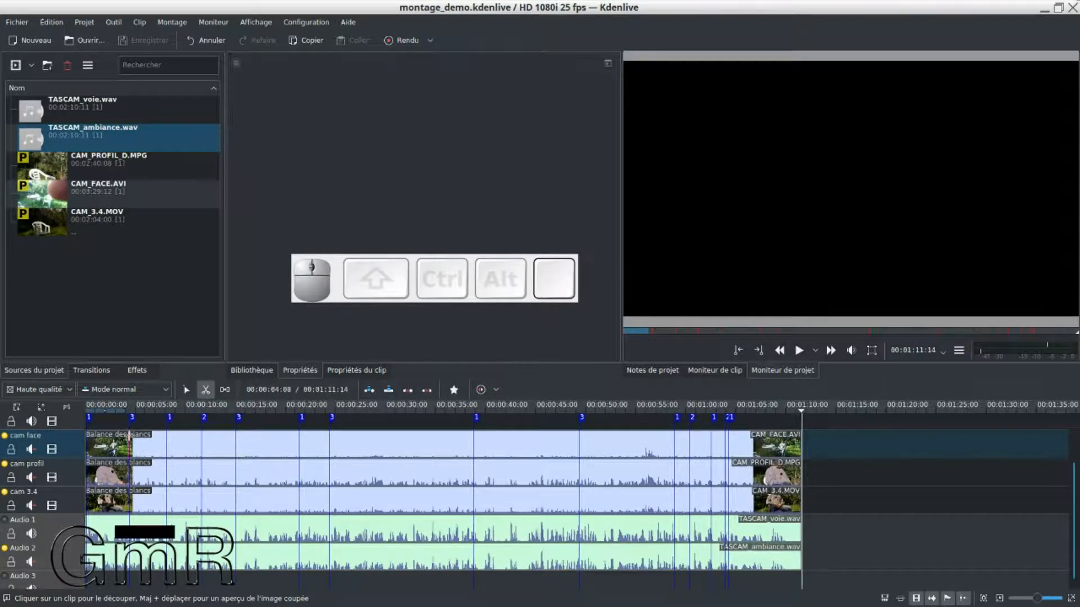
pyautogui.keyDown('ctrl'); pyautogui.scroll(3, 132, 444); pyautogui.keyUp('ctrl')
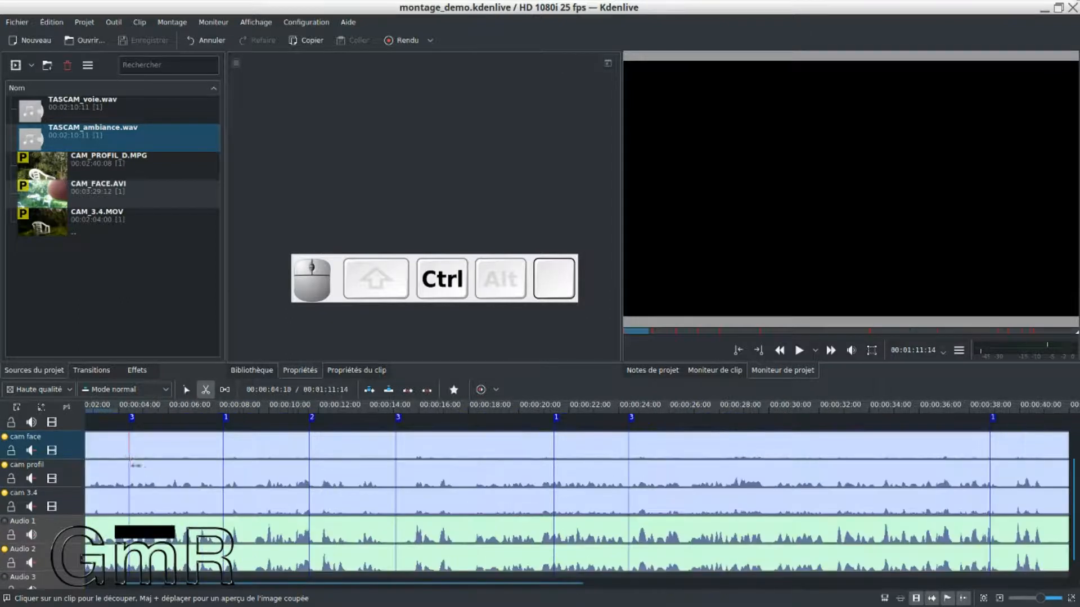
pyautogui.moveTo(218, 582); pyautogui.dragTo(93, 578)
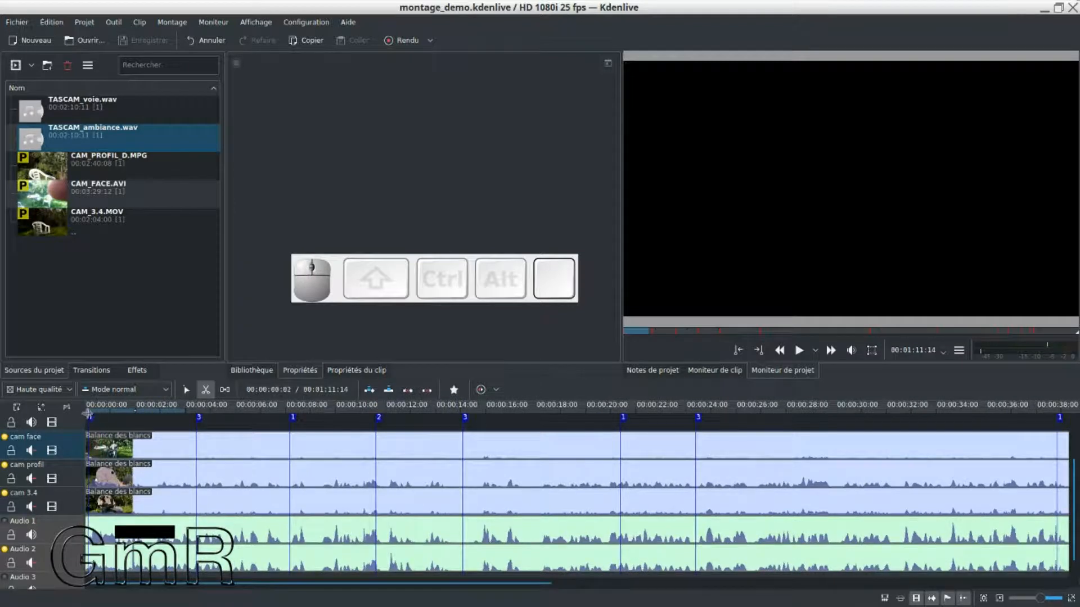
pyautogui.click(197, 449)
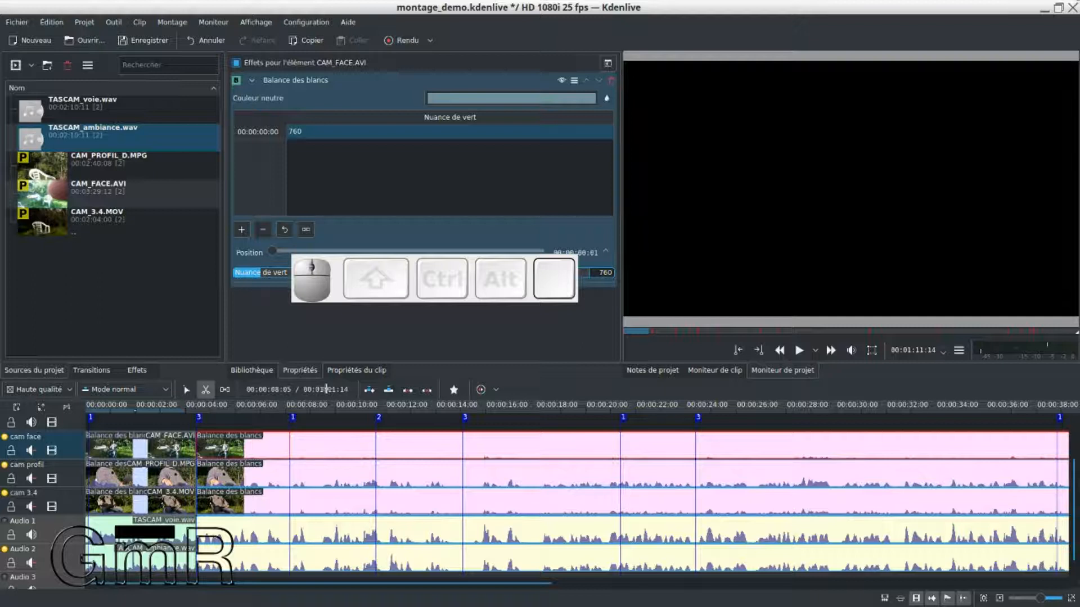
# Cut the grouped clips at the guides at 00:00:08:05, 00:00:11:16, about 00:00:15 and about 00:00:21
pyautogui.click(339, 325)
pyautogui.moveTo(336, 298); pyautogui.dragTo(329, 334)
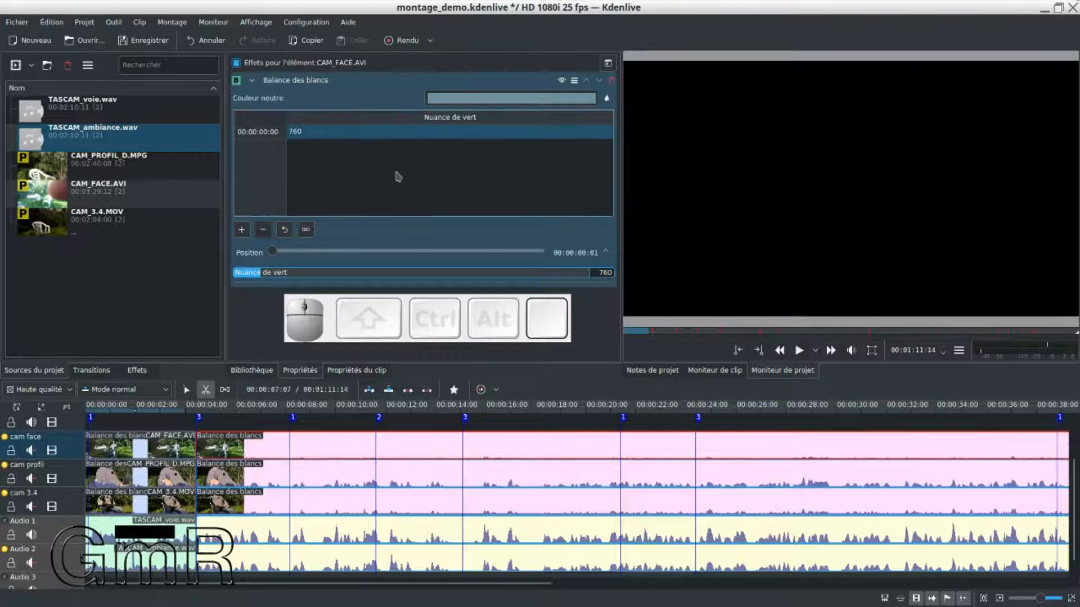
pyautogui.click(290, 443)
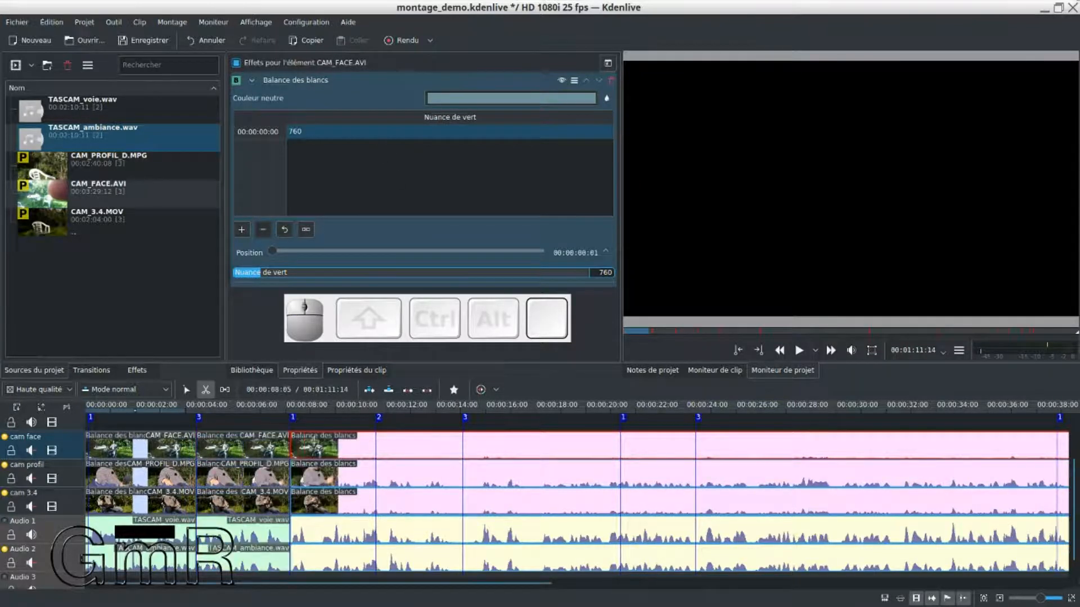
pyautogui.click(376, 449)
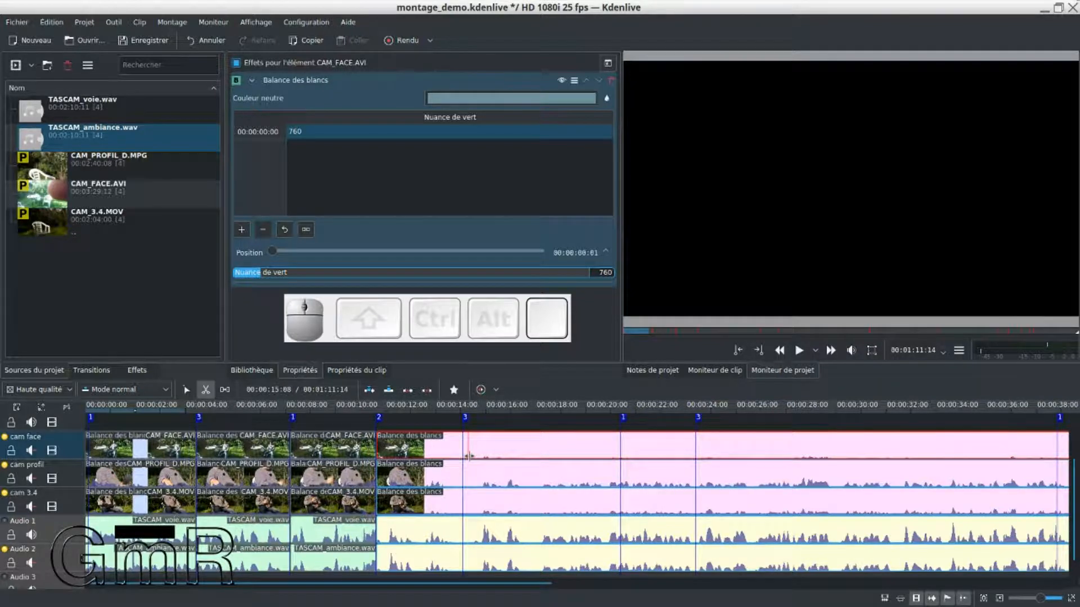
pyautogui.click(463, 457)
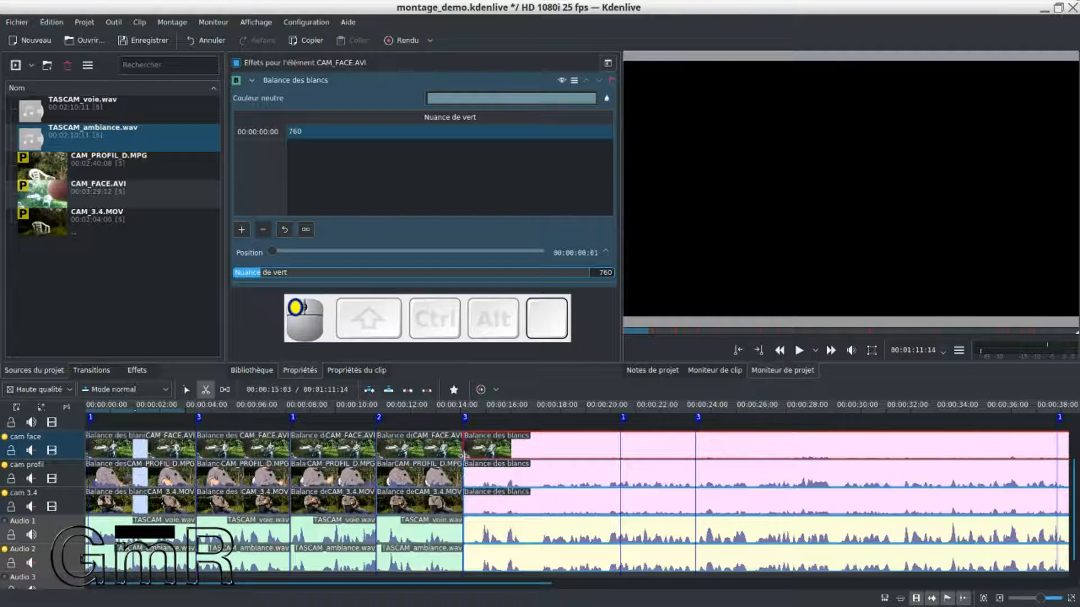
pyautogui.click(621, 456)
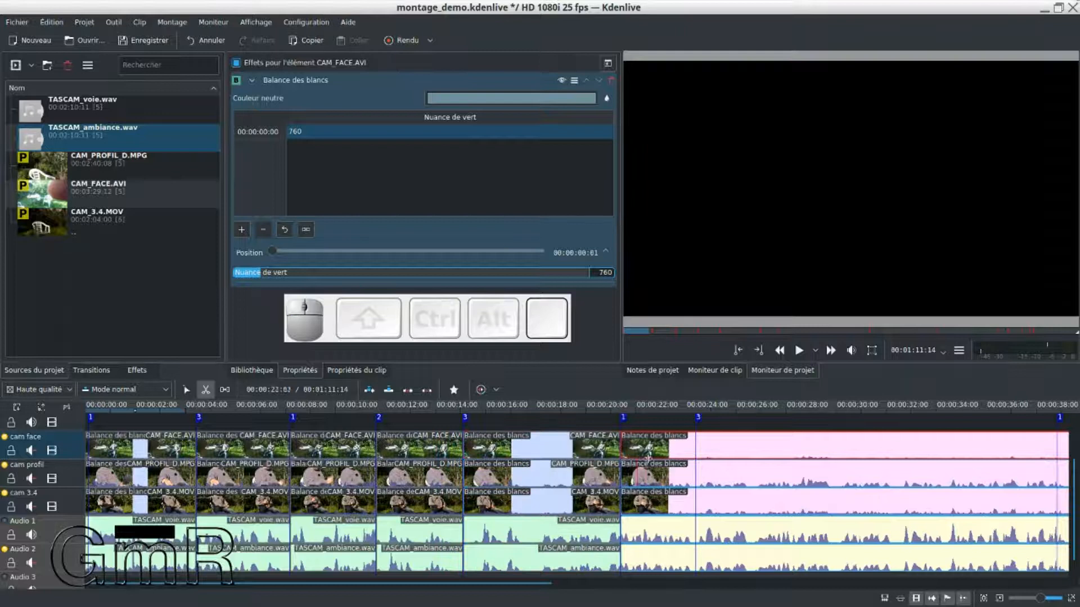
# Try to cut the grouped clips at guide 3 near 00:00:24, and save the project
pyautogui.click(696, 453)
pyautogui.scroll(-6, 699, 464)
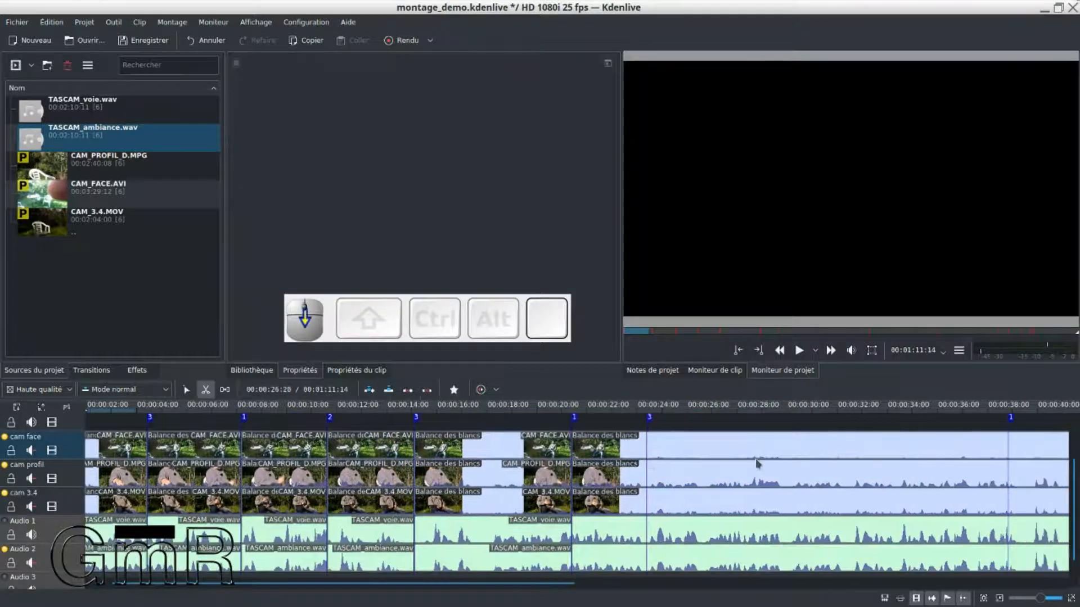
pyautogui.scroll(-2, 542, 453)
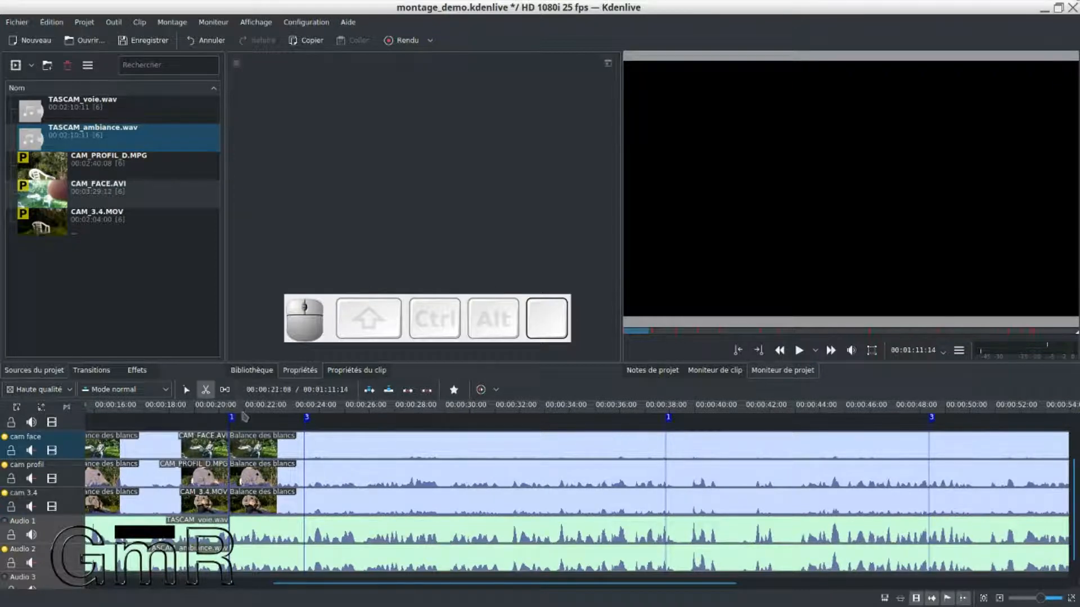
pyautogui.click(205, 389)
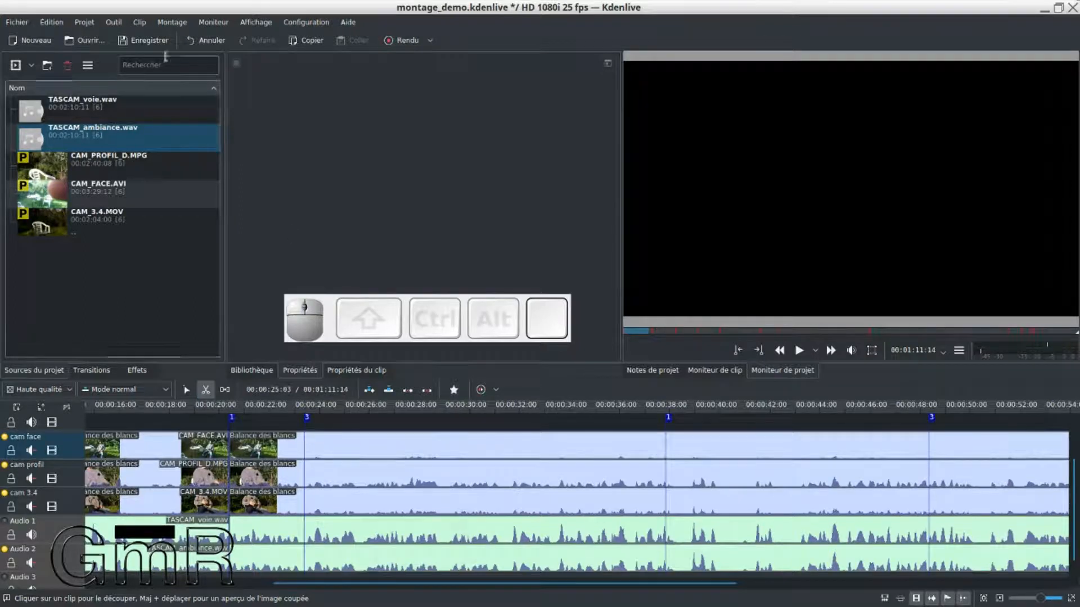
pyautogui.click(143, 40)
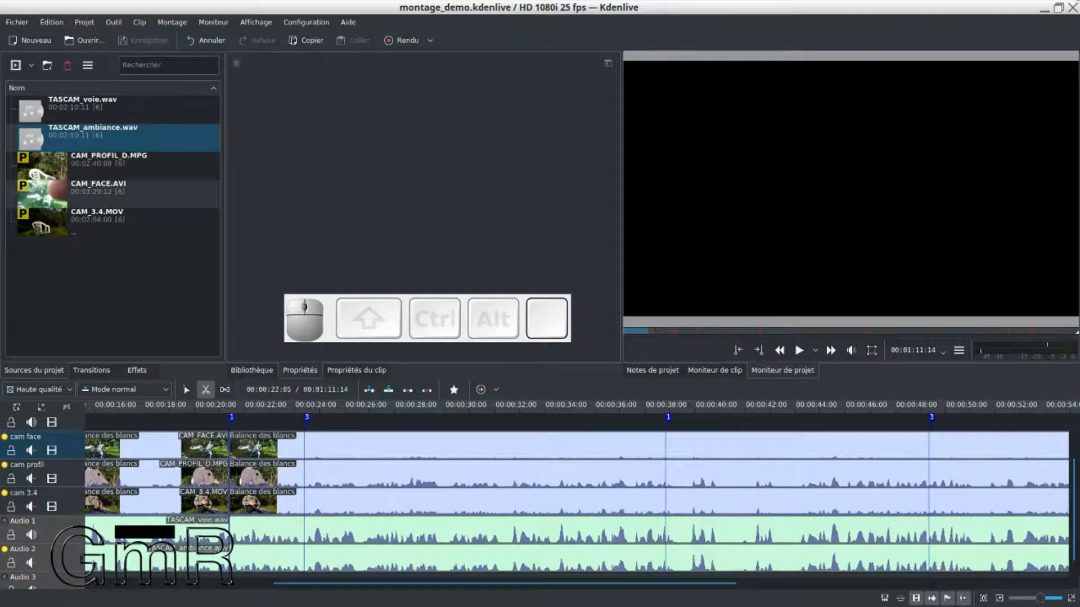
# Cut the grouped clips on all tracks at guide 3 near 00:00:24
pyautogui.click(249, 437)
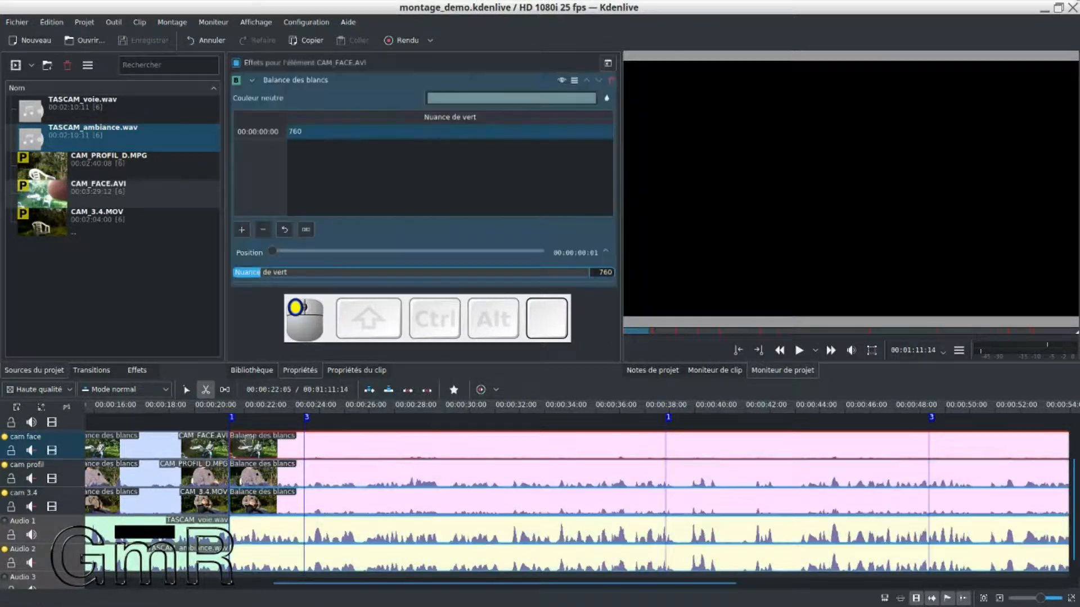
pyautogui.click(205, 389)
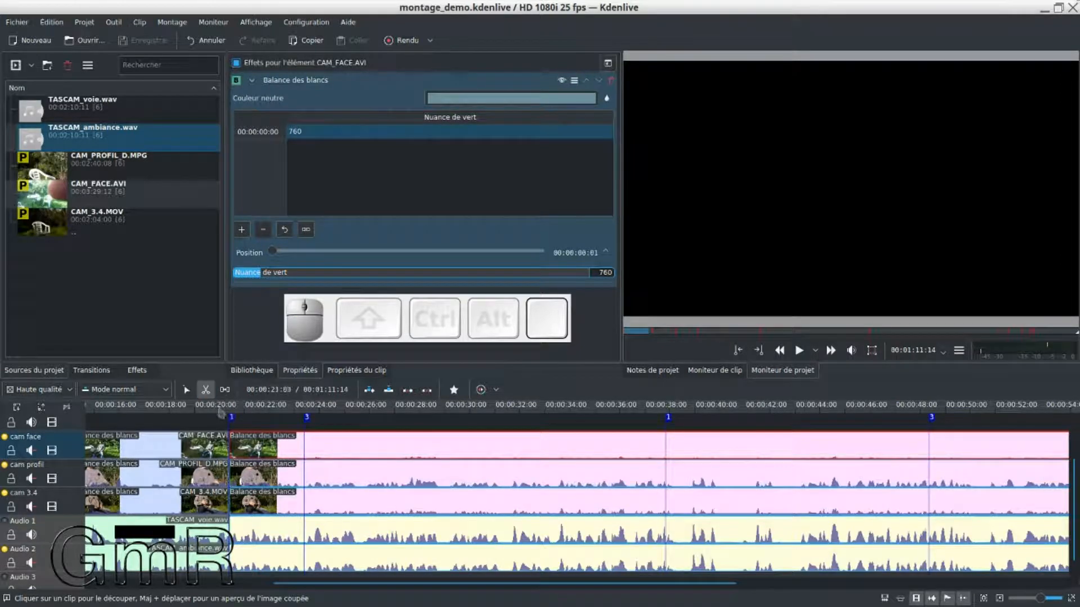
pyautogui.click(304, 447)
pyautogui.click(205, 390)
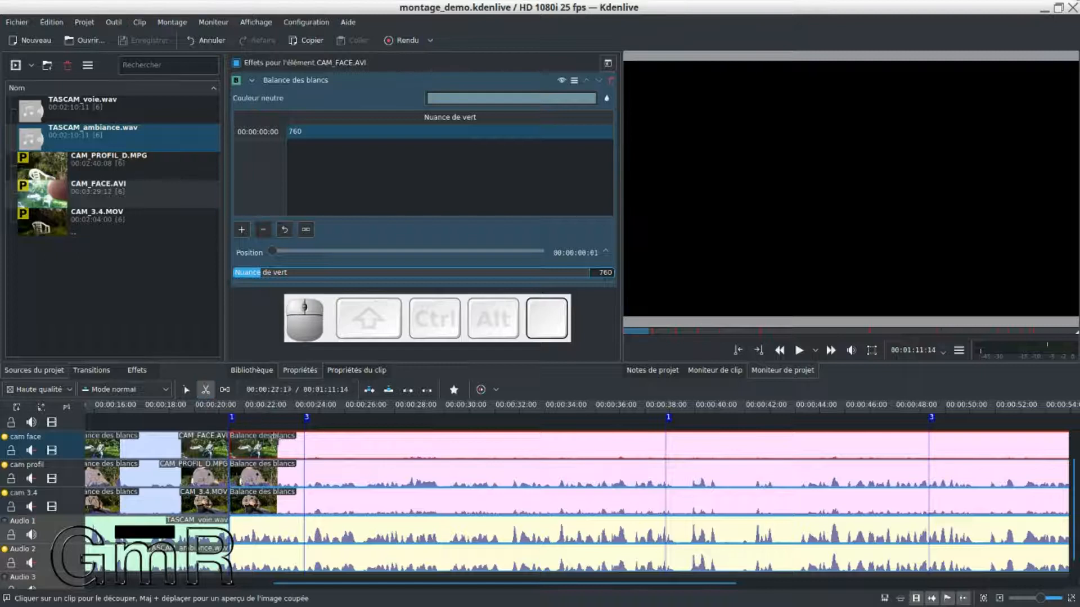
pyautogui.click(186, 389)
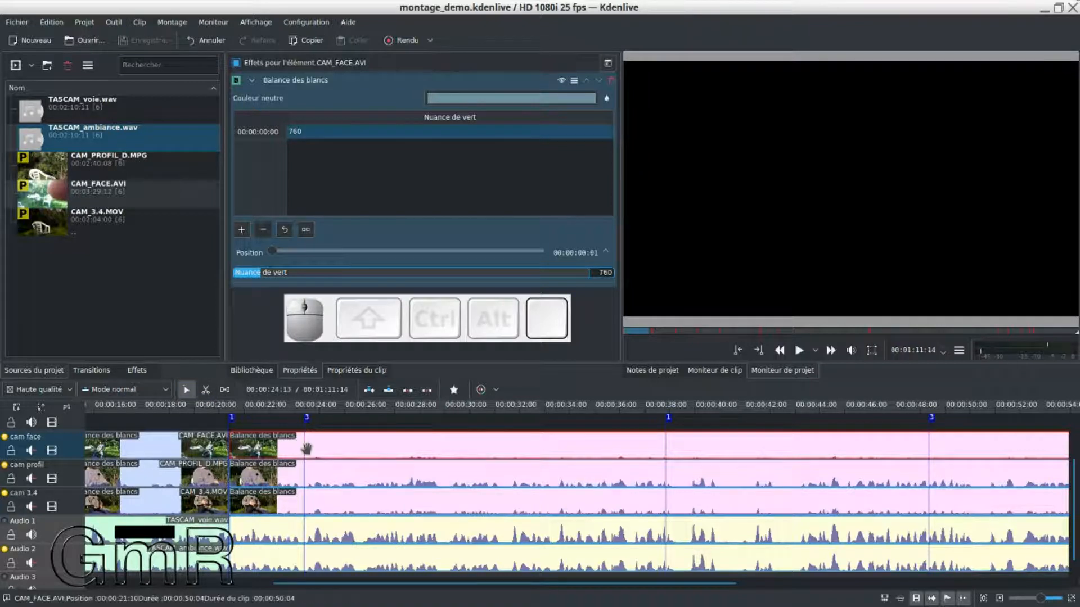
pyautogui.click(204, 391)
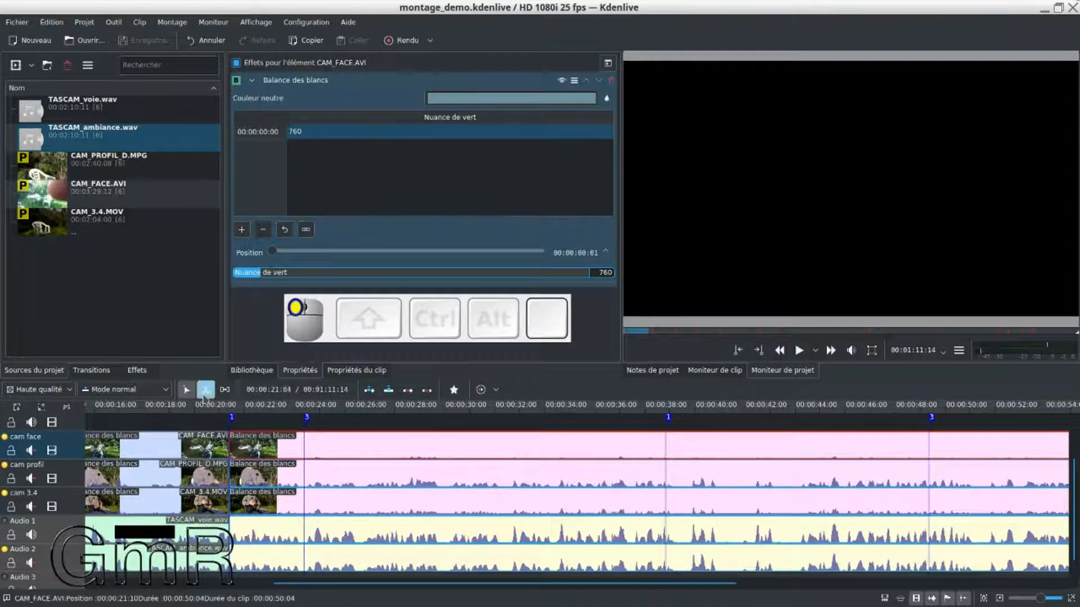
pyautogui.click(304, 445)
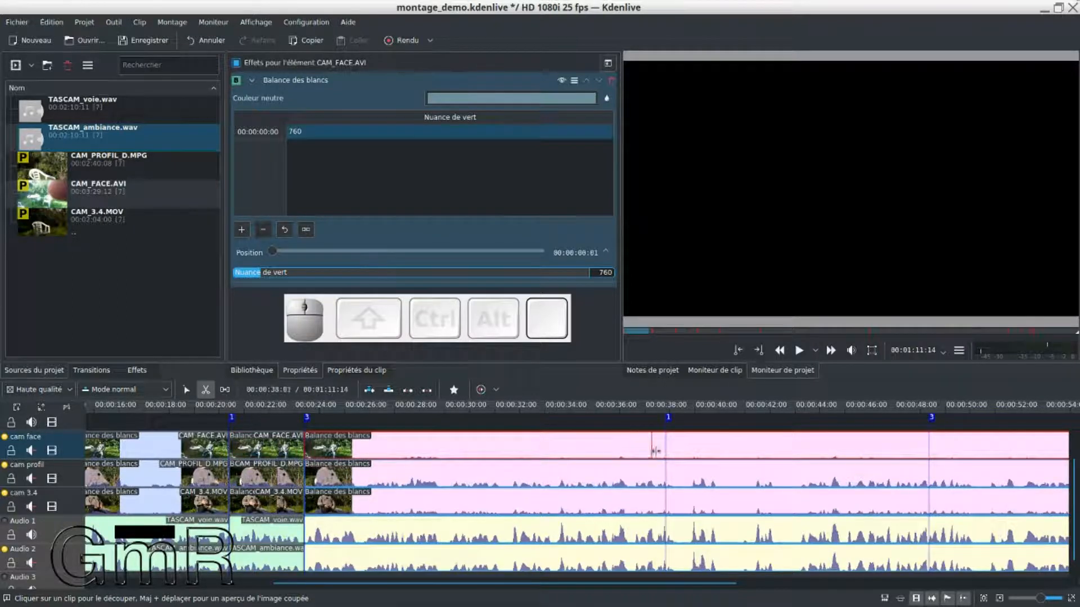
# Cut the grouped clips at guide 1 near 00:00:38, guide 3 near 00:00:49 and guide 1 near 00:00:58
pyautogui.click(666, 450)
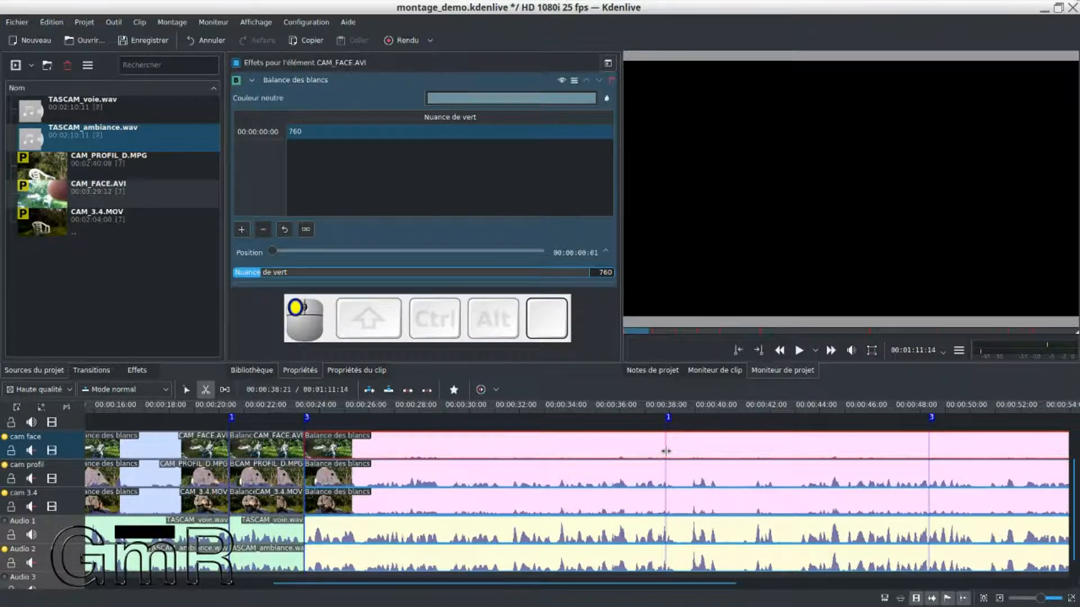
pyautogui.hscroll(4, 833, 471)
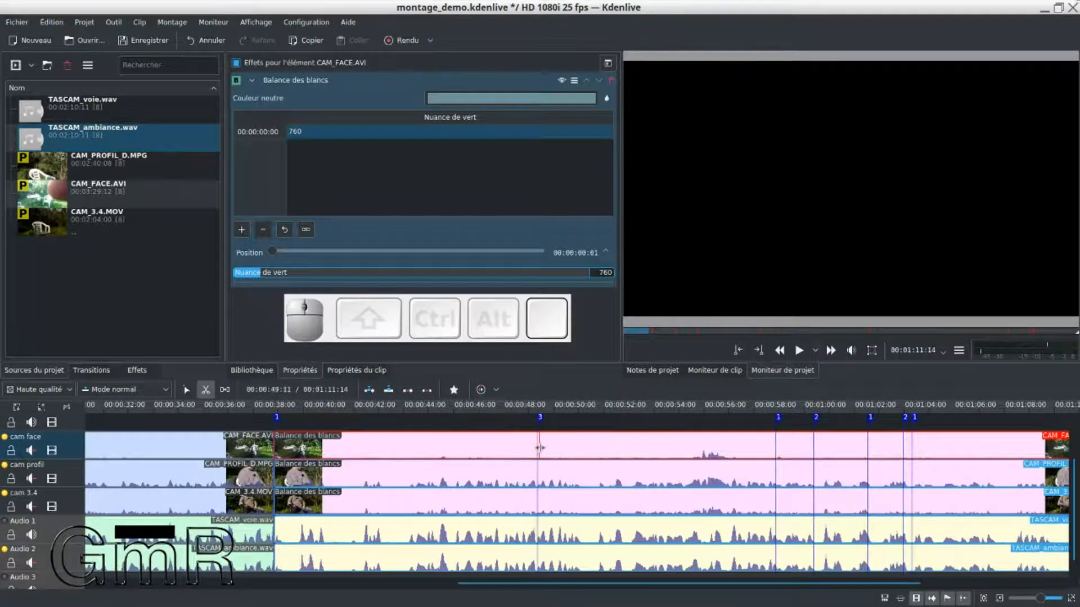
pyautogui.click(538, 447)
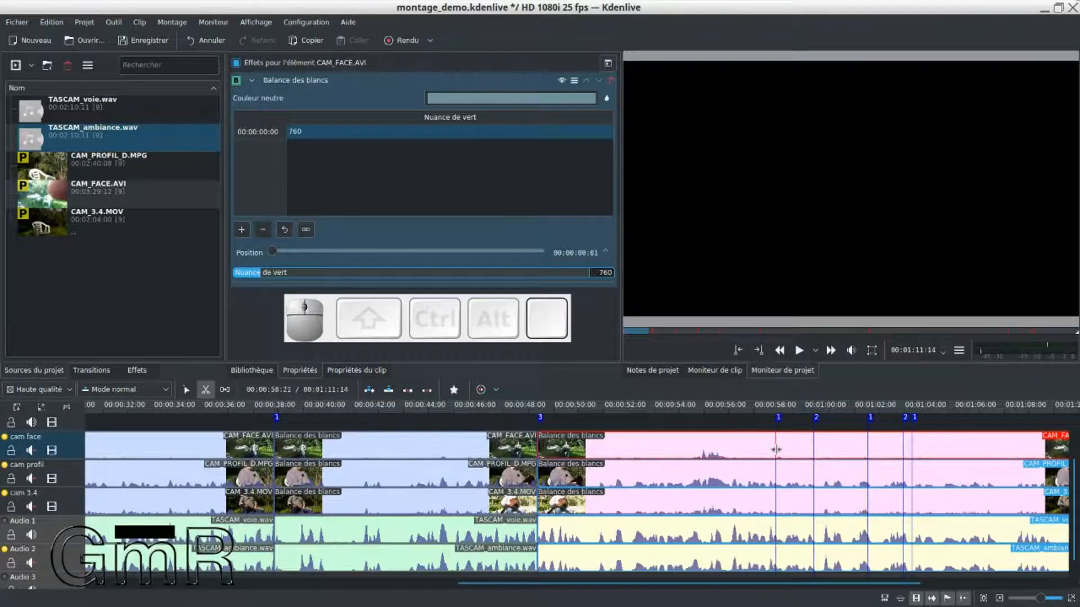
pyautogui.click(776, 449)
# Cut the grouped clips at guide 2 near 00:01:00 and guide 1 near 00:01:02
pyautogui.scroll(3, 736, 468)
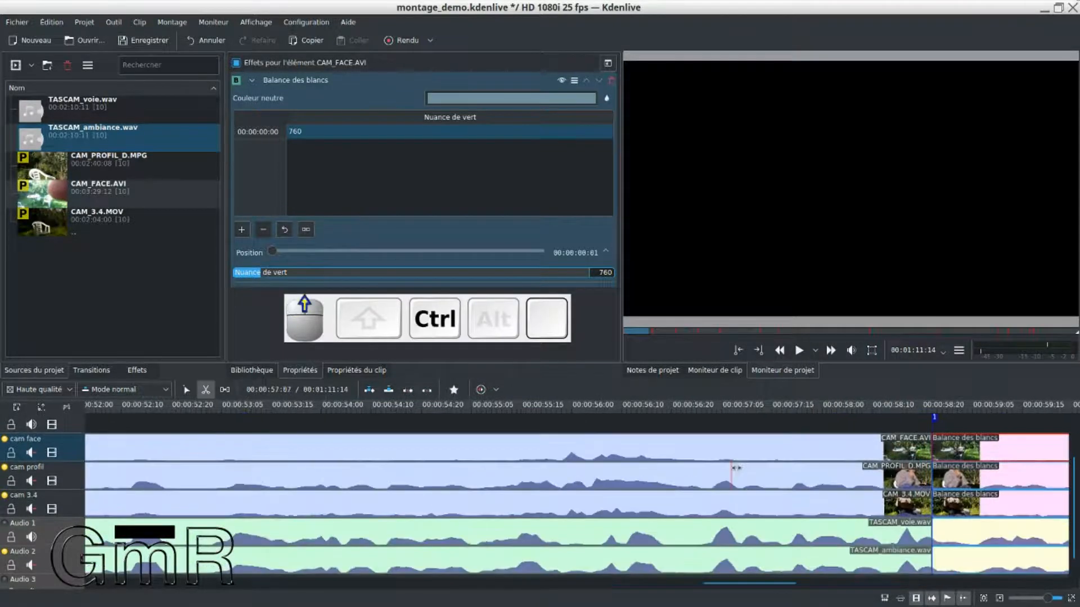
pyautogui.scroll(-6, 736, 468)
pyautogui.scroll(-4, 731, 467)
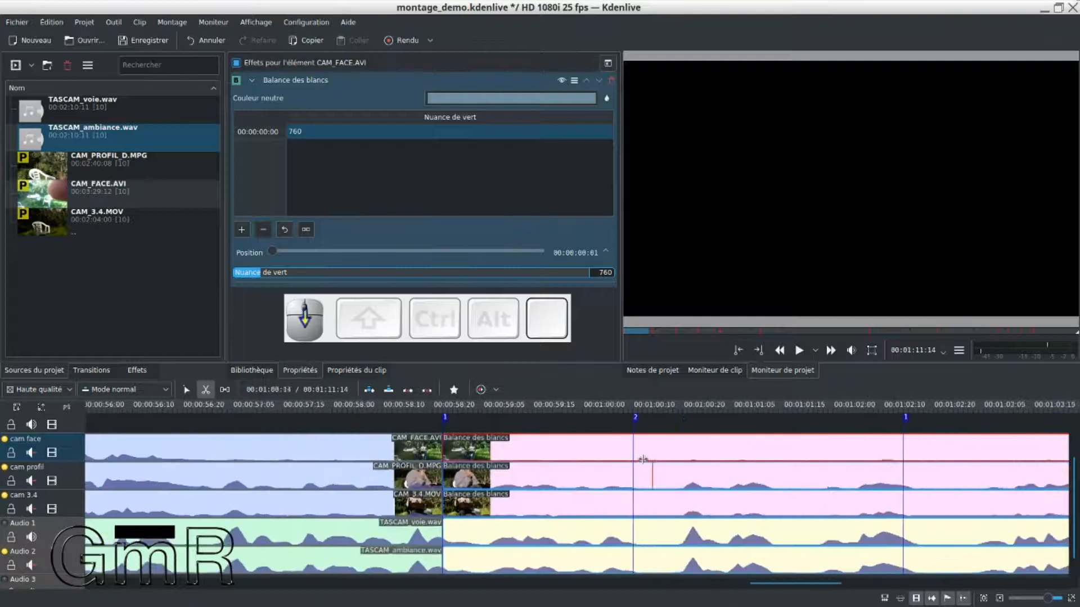
pyautogui.scroll(1, 573, 450)
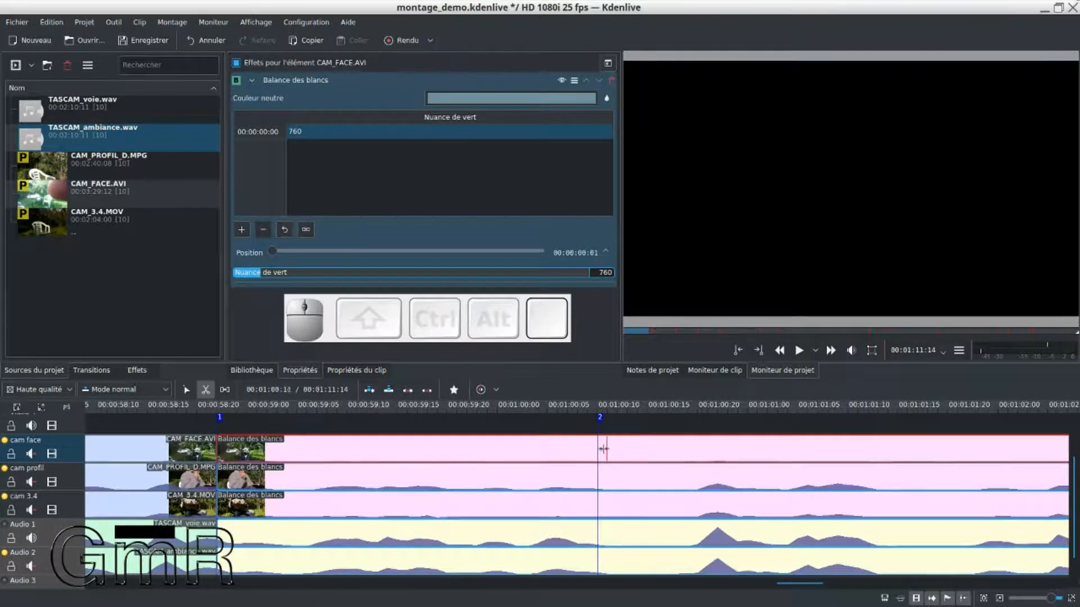
pyautogui.click(599, 450)
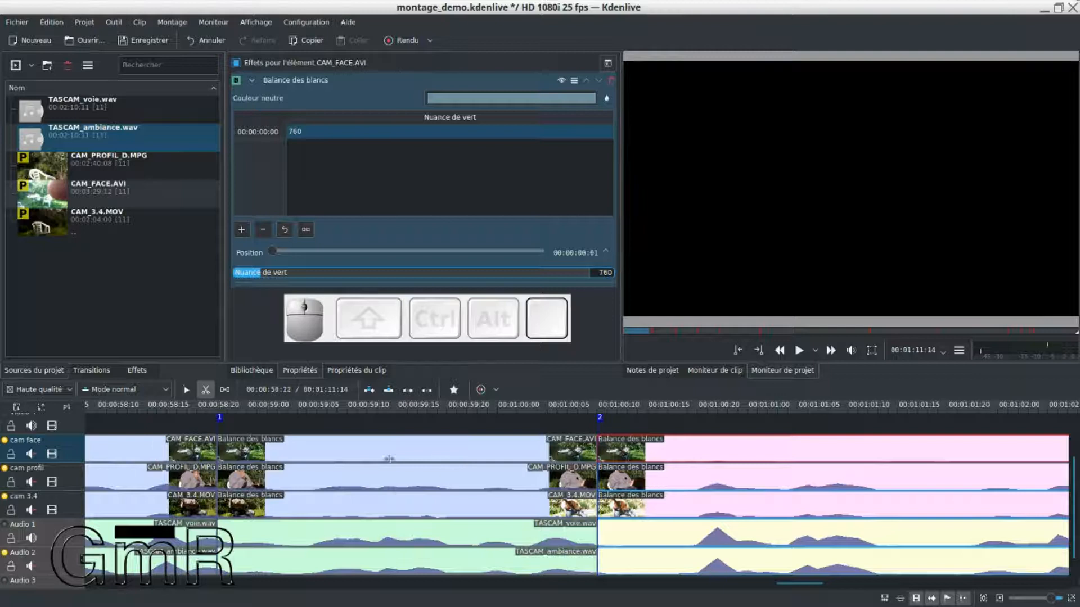
pyautogui.scroll(-7, 678, 445)
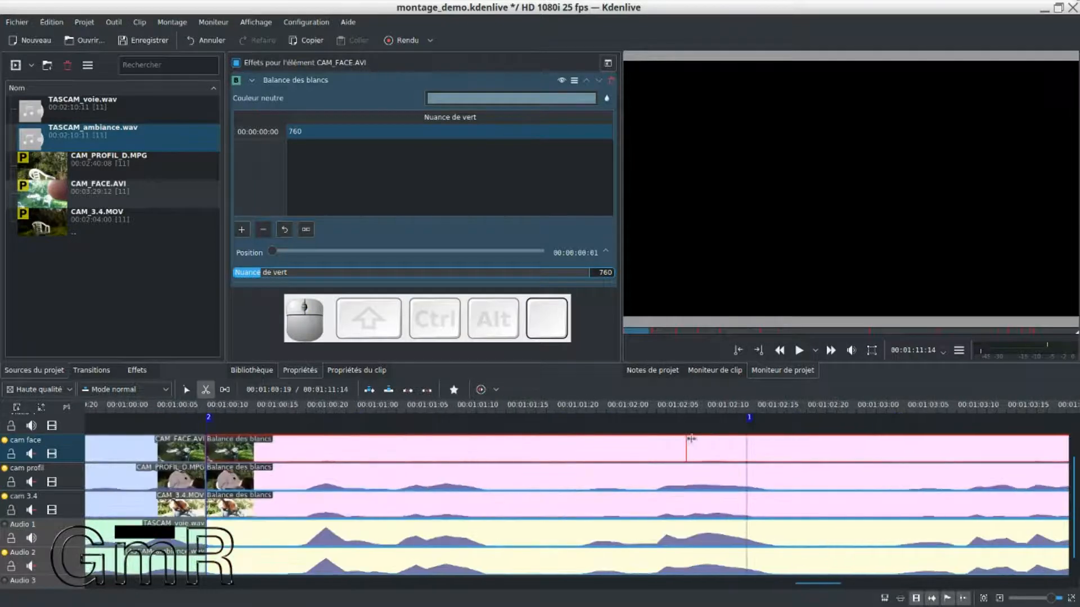
pyautogui.click(748, 438)
# Cut the grouped clips at the last two guides, 2 near 00:01:03 and 1 near 00:01:04
pyautogui.scroll(-3, 771, 468)
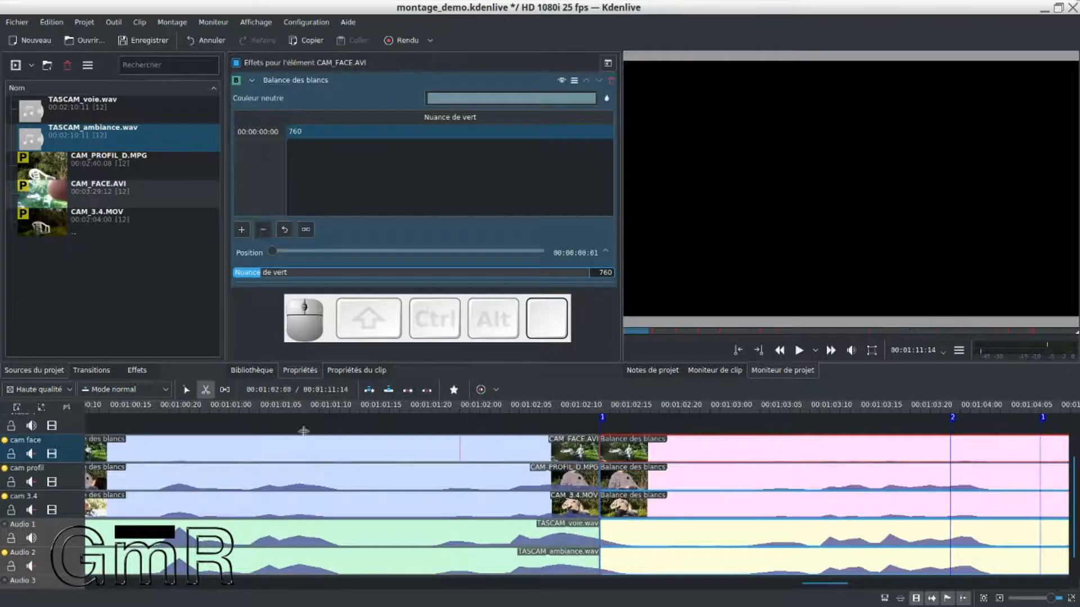
pyautogui.scroll(-3, 625, 473)
pyautogui.scroll(-4, 625, 473)
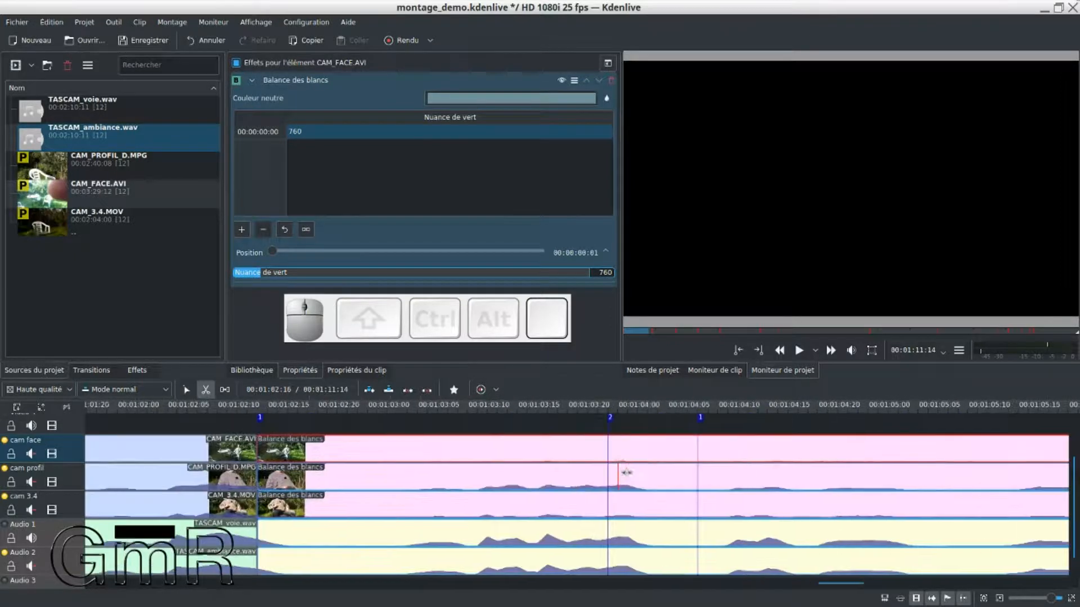
pyautogui.click(609, 449)
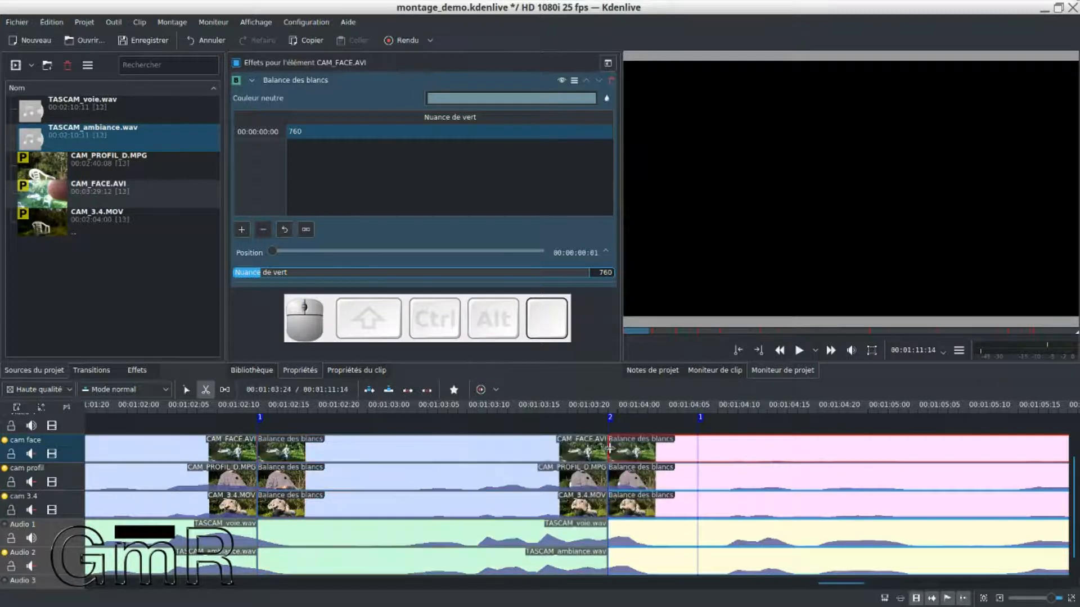
pyautogui.click(700, 450)
# Check the cuts at the guides along the whole timeline, from the end back to the beginning
pyautogui.scroll(-7, 703, 450)
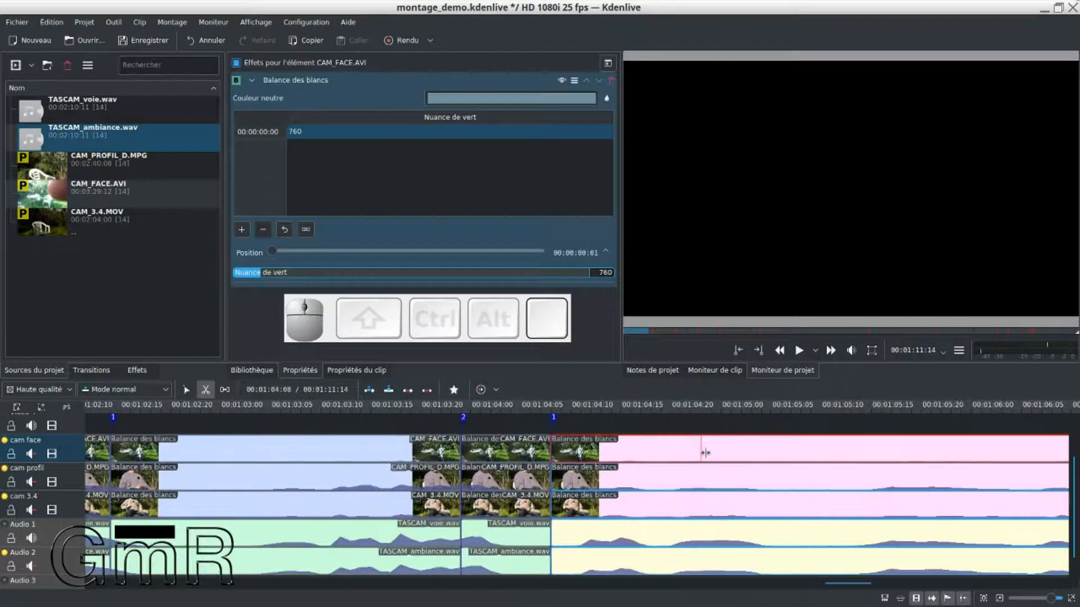
pyautogui.keyDown('ctrl'); pyautogui.scroll(-3, 705, 452); pyautogui.keyUp('ctrl')
pyautogui.keyDown('ctrl'); pyautogui.scroll(2, 720, 456); pyautogui.keyUp('ctrl')
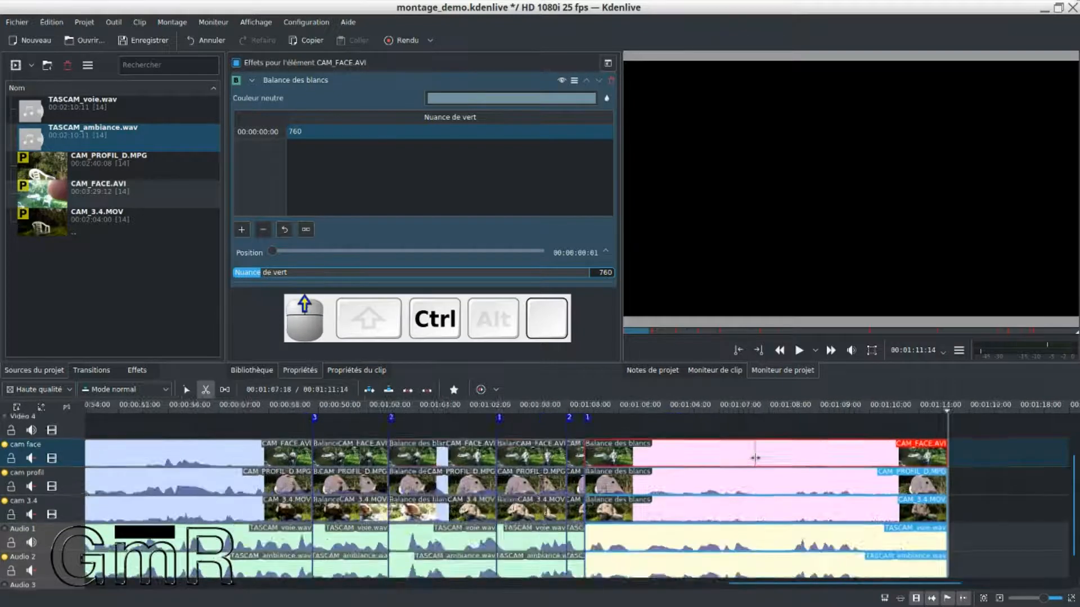
pyautogui.keyDown('ctrl'); pyautogui.scroll(-2, 724, 461); pyautogui.keyUp('ctrl')
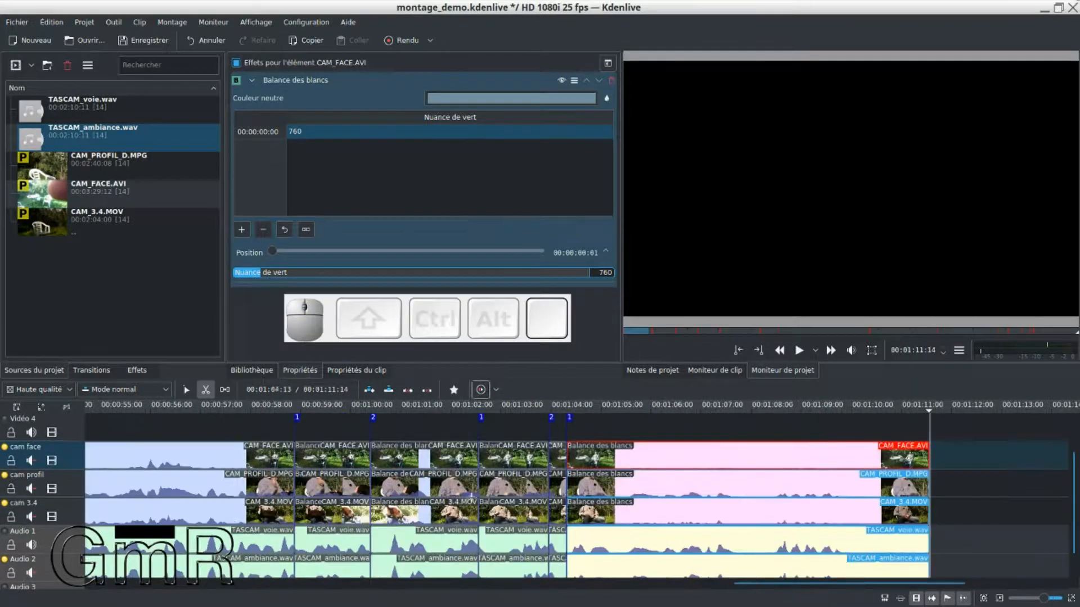
pyautogui.keyDown('ctrl'); pyautogui.scroll(3, 287, 455); pyautogui.keyUp('ctrl')
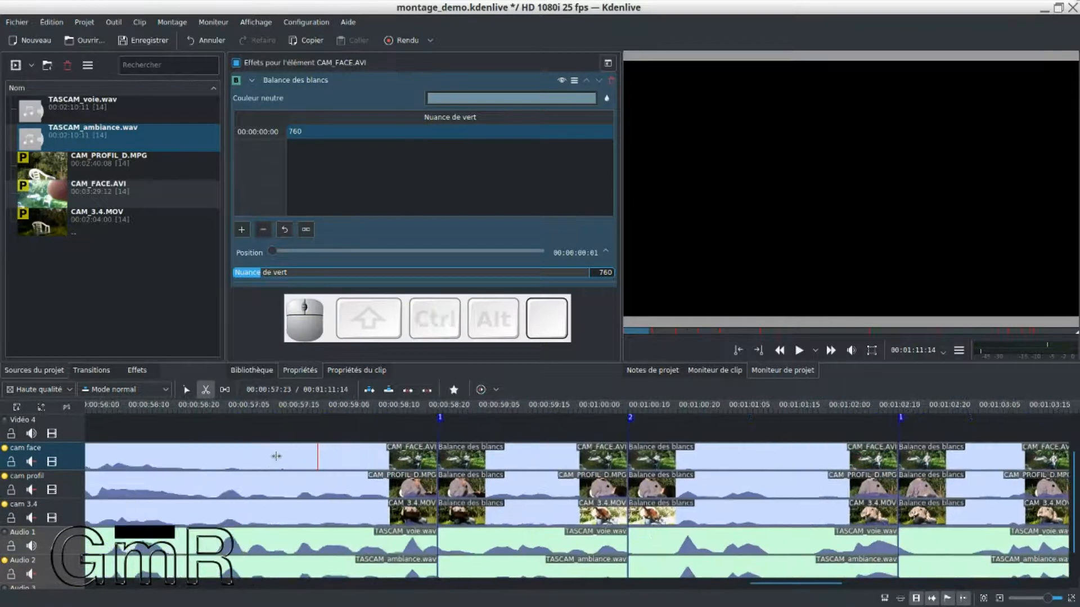
pyautogui.keyDown('ctrl'); pyautogui.scroll(-3, 276, 456); pyautogui.keyUp('ctrl')
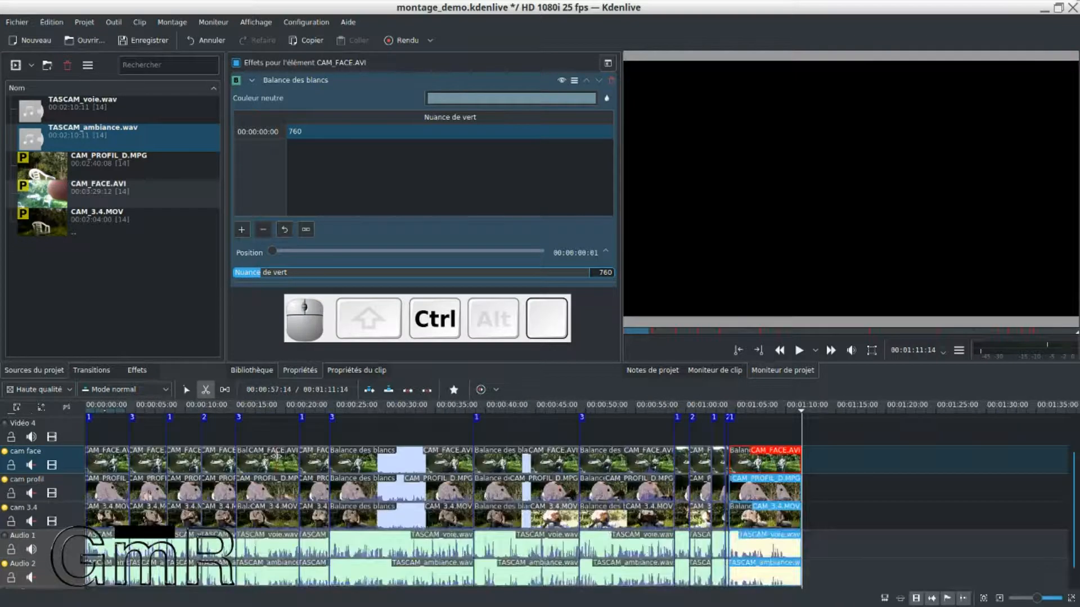
pyautogui.keyDown('ctrl'); pyautogui.scroll(3, 248, 458); pyautogui.keyUp('ctrl')
pyautogui.scroll(4, 232, 464)
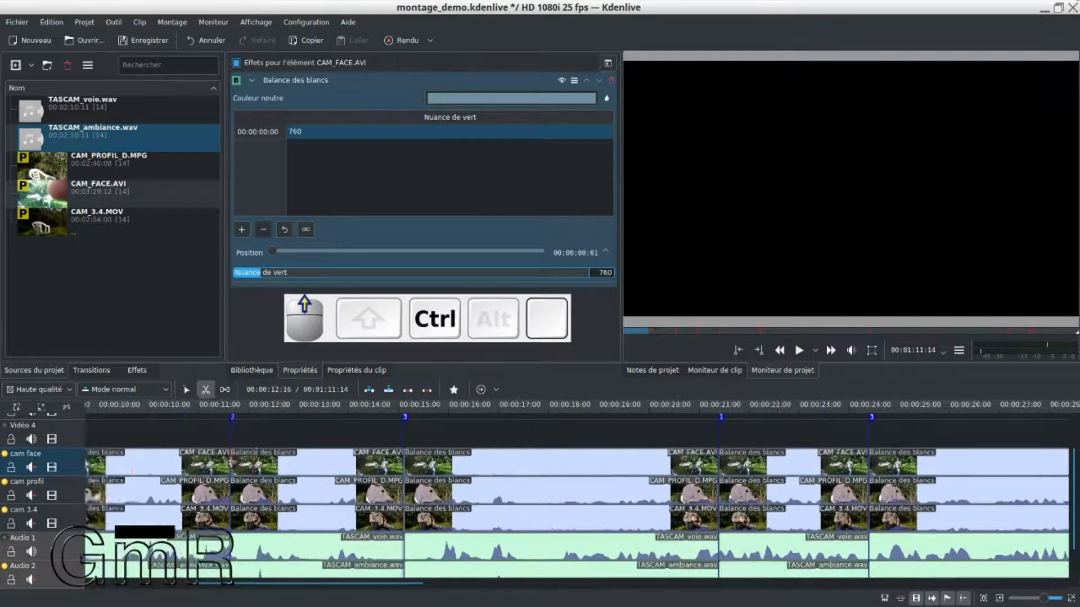
pyautogui.scroll(3, 232, 465)
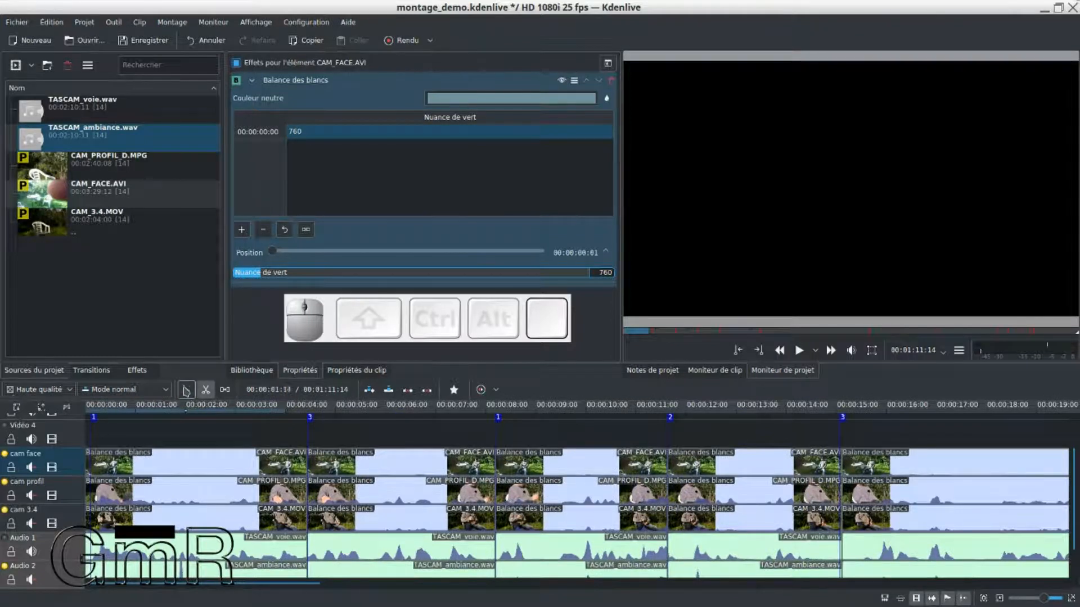
# Ungroup the clips of the first segment, before the cut at the first guide 3
pyautogui.click(185, 391)
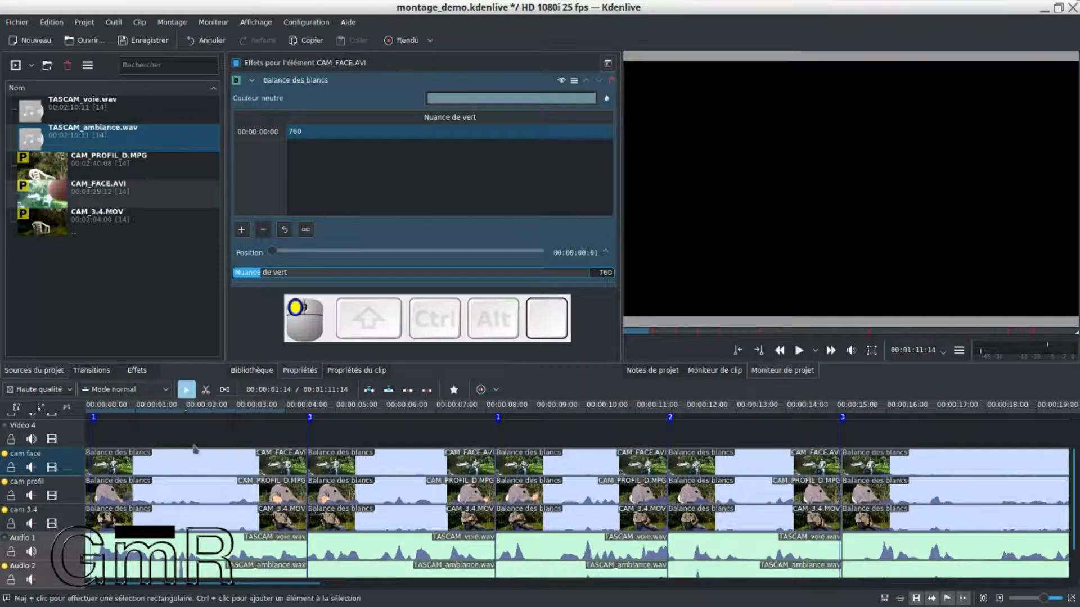
pyautogui.click(181, 459)
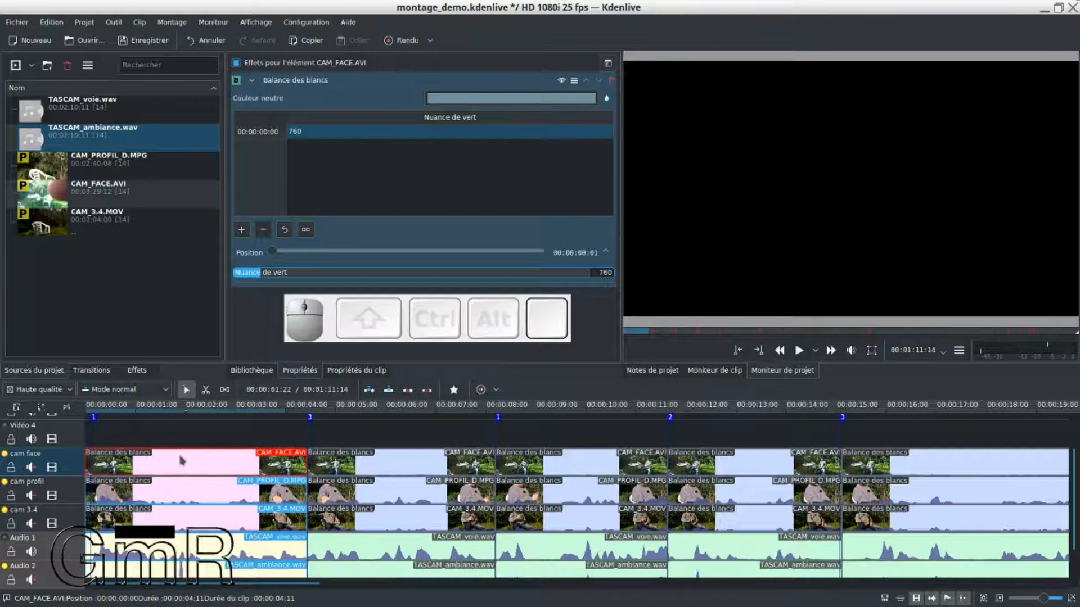
pyautogui.rightClick(178, 451)
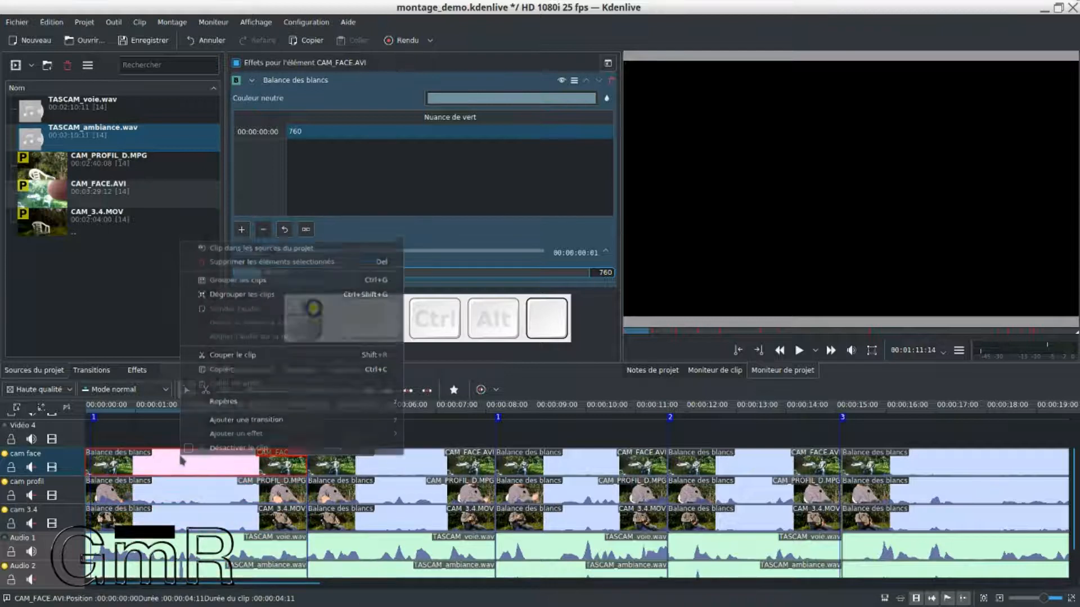
pyautogui.click(219, 290)
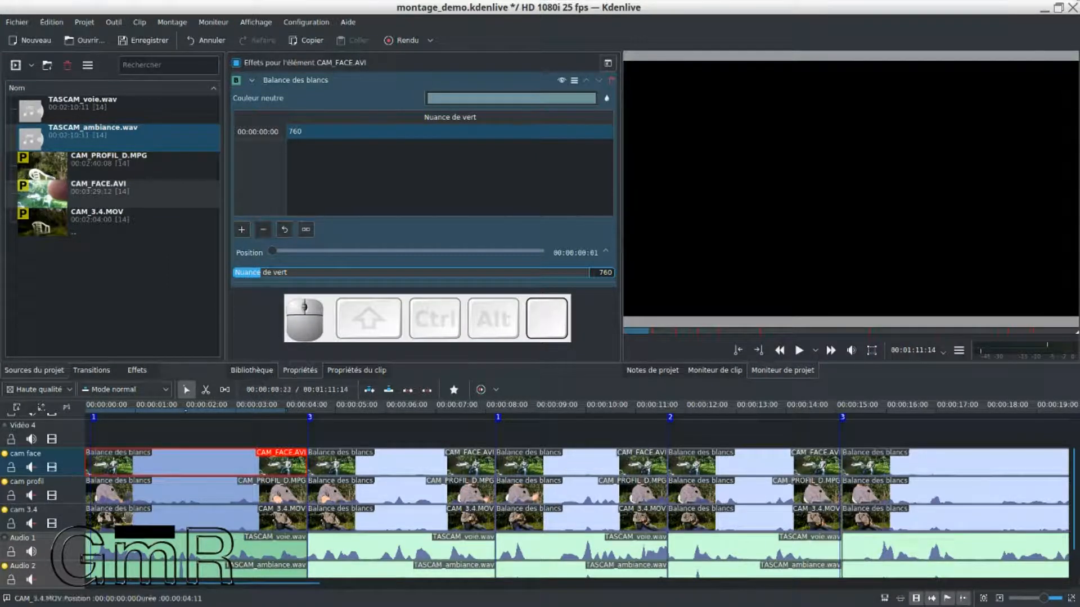
# Rename the cam 3.4 track as 1
pyautogui.click(17, 513)
pyautogui.click(17, 513)
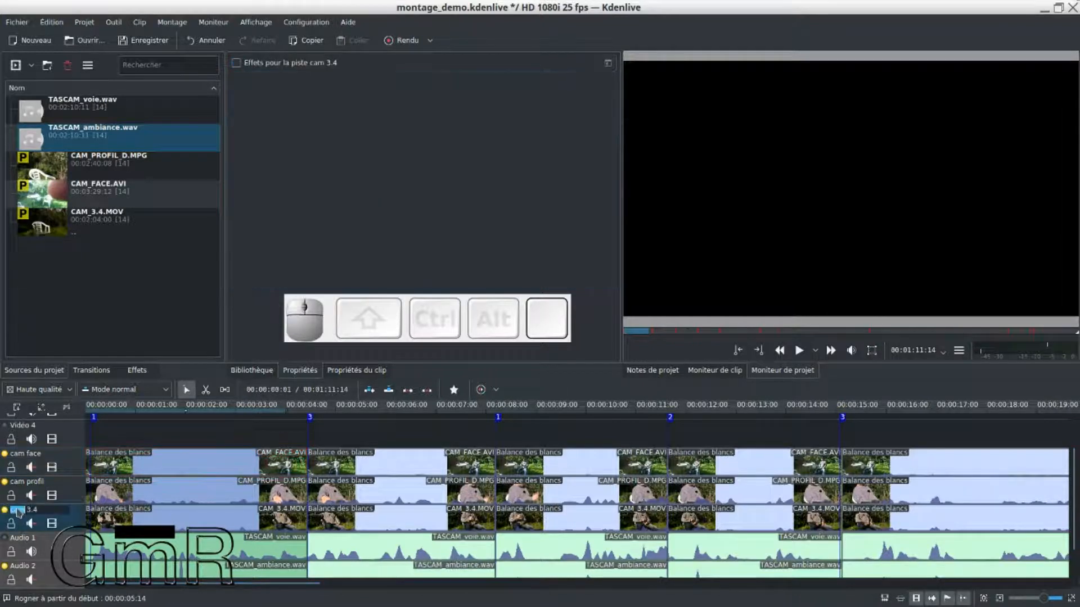
pyautogui.write('1')
pyautogui.press('Return')
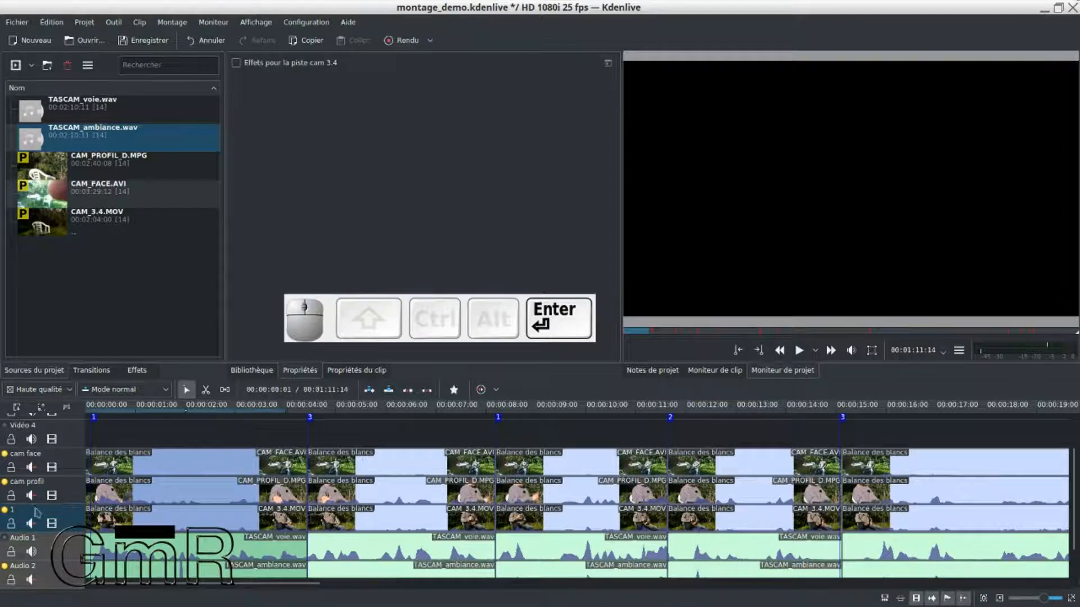
# Rename the cam profil track as 2
pyautogui.doubleClick(33, 487)
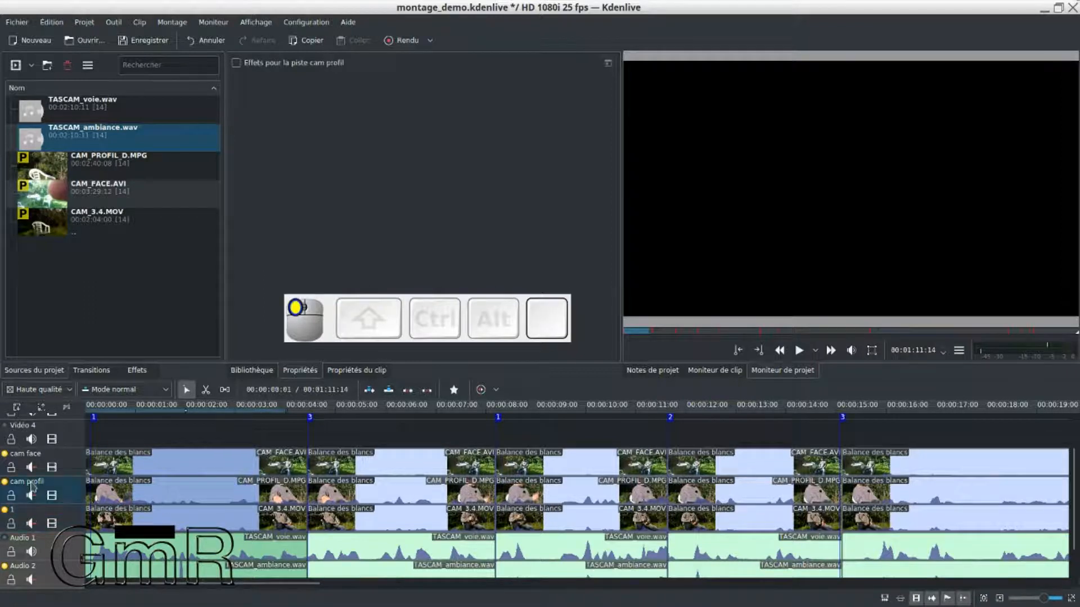
pyautogui.moveTo(51, 484); pyautogui.dragTo(2, 491)
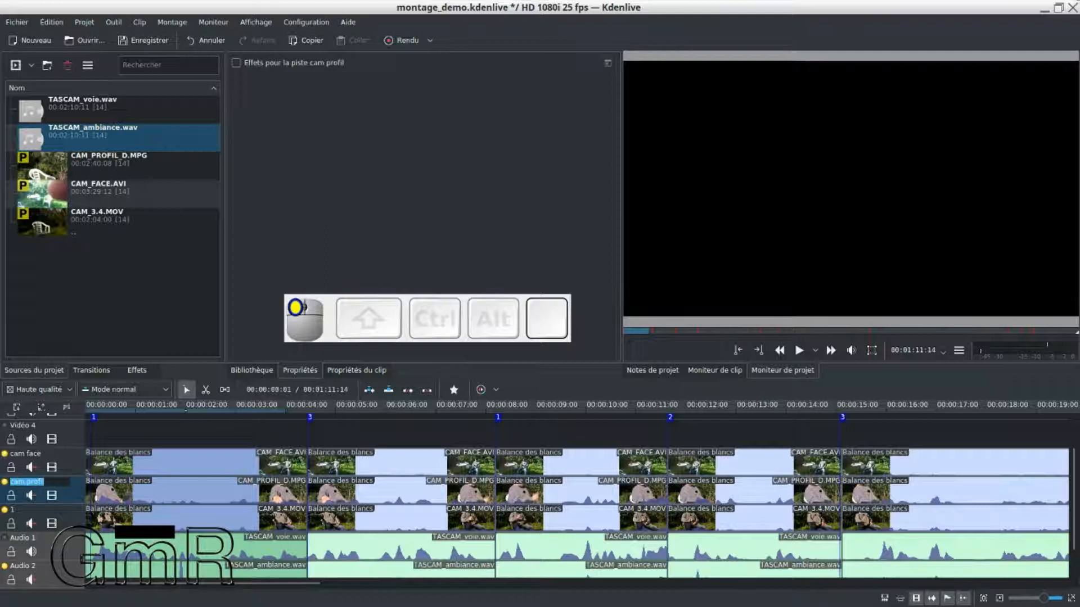
pyautogui.write('2')
pyautogui.press('Return')
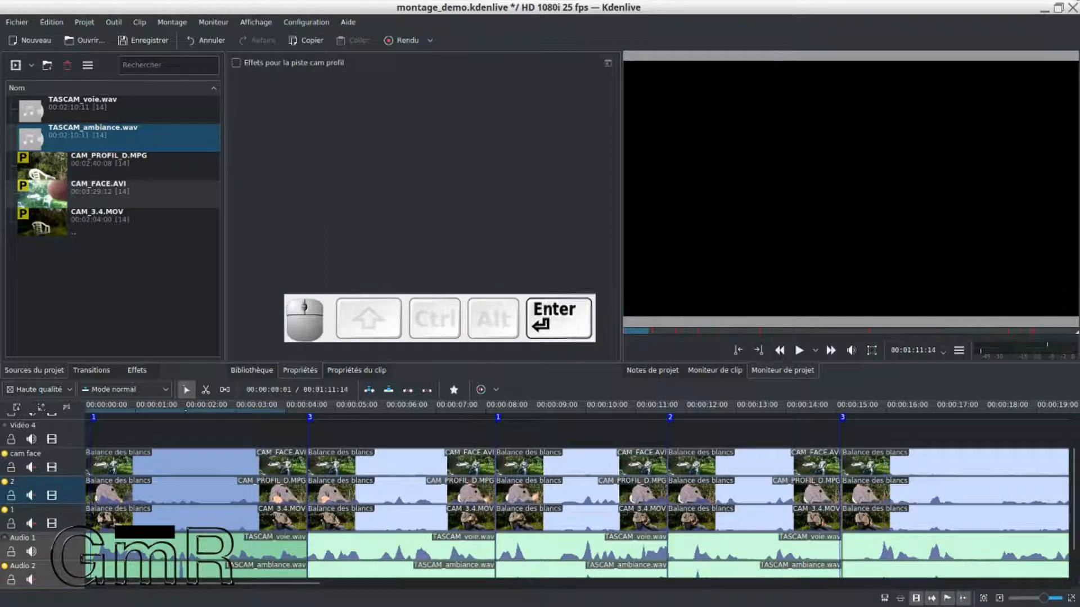
# Rename the cam face track as 3 and select its first CAM_FACE.AVI clip
pyautogui.click(38, 460)
pyautogui.doubleClick(38, 458)
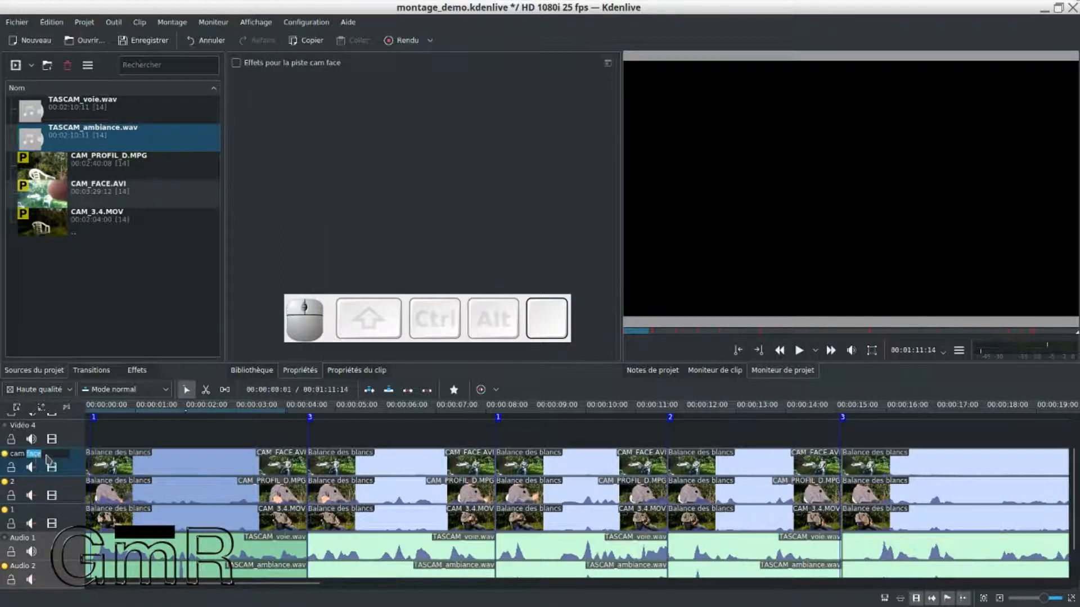
pyautogui.click(38, 457)
pyautogui.write('3')
pyautogui.press('Return')
pyautogui.click(161, 463)
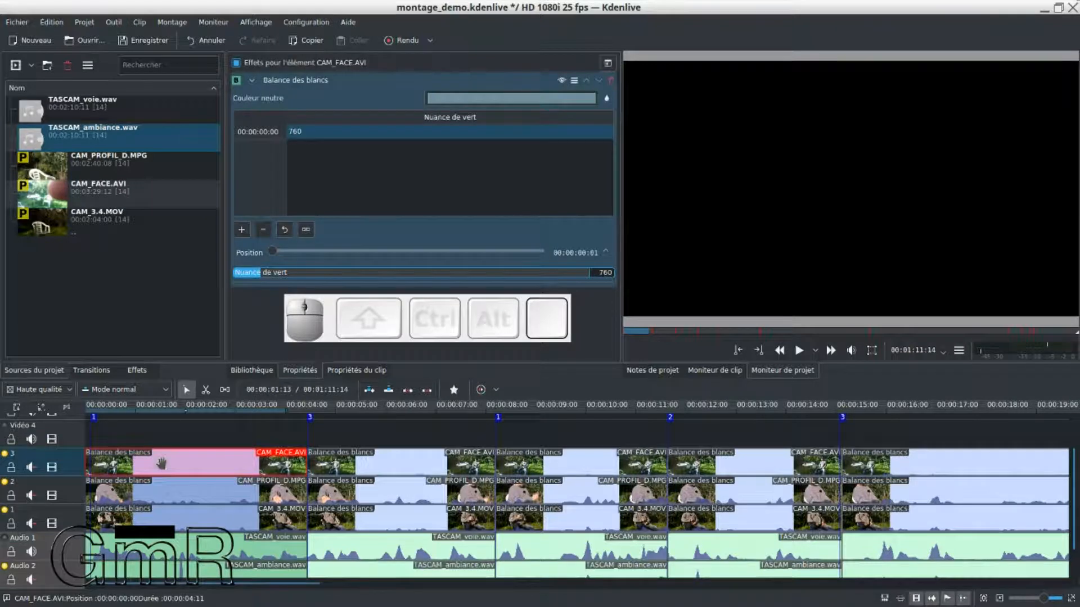
# Delete the CAM_PROFIL_D.MPG and CAM_3.4.MOV clips from the first segment, keeping CAM_FACE.AVI on track 3
pyautogui.click(161, 492)
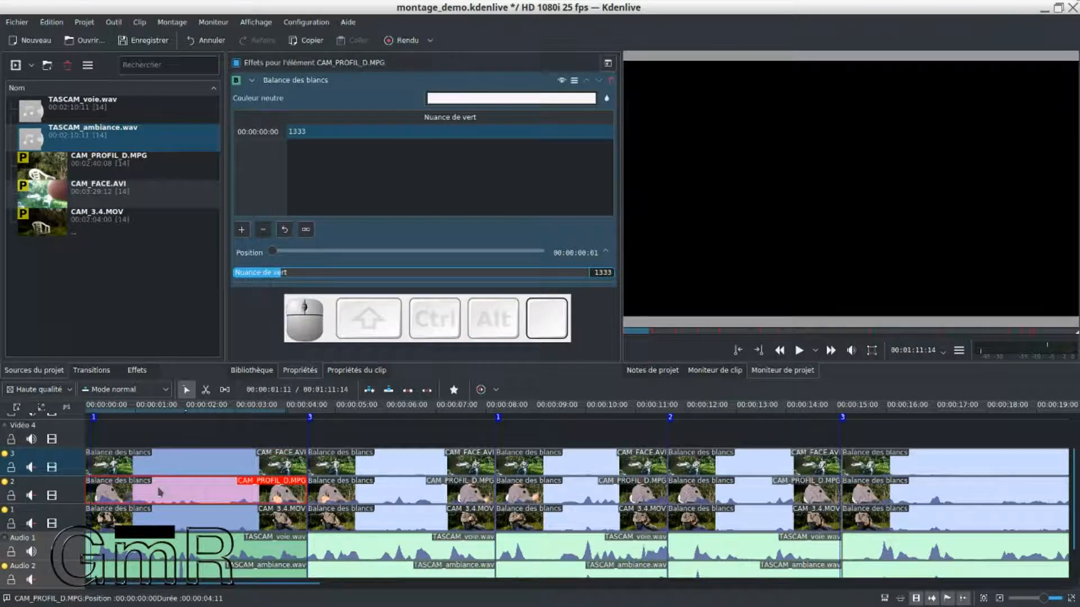
pyautogui.press('Delete')
pyautogui.click(174, 520)
pyautogui.press('Delete')
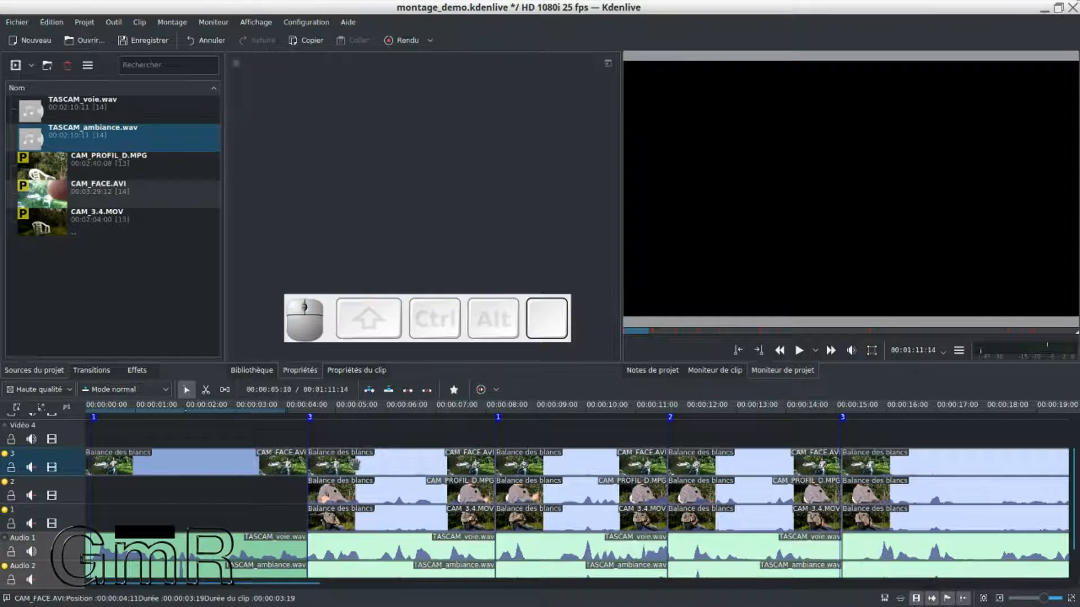
# Ungroup the segment at the first guide 3 and delete its CAM_FACE.AVI and CAM_PROFIL_D.MPG clips
pyautogui.click(363, 465)
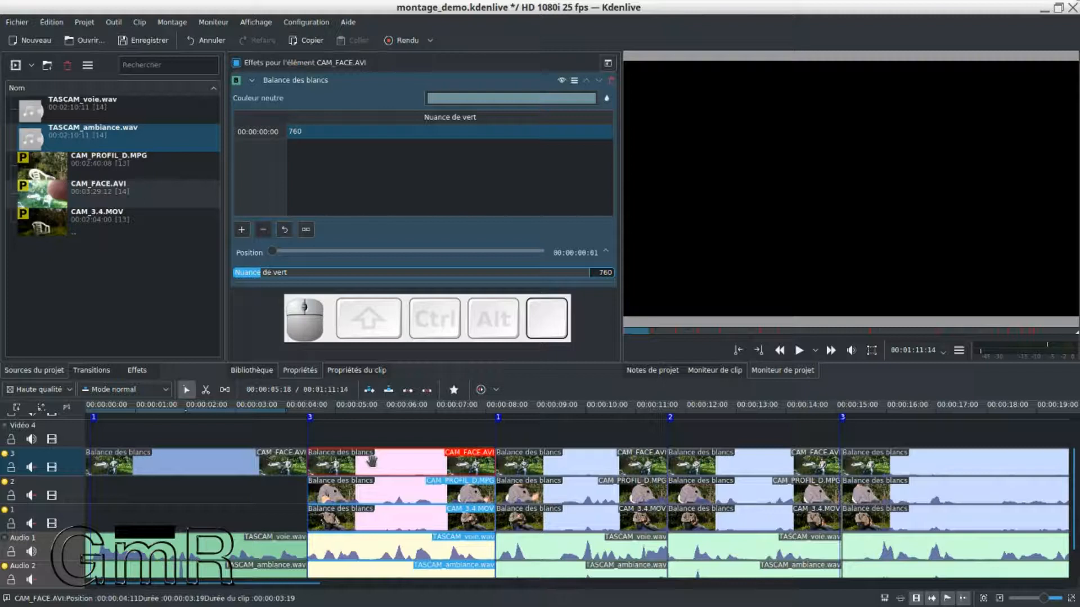
pyautogui.rightClick(371, 461)
pyautogui.click(423, 295)
pyautogui.click(388, 455)
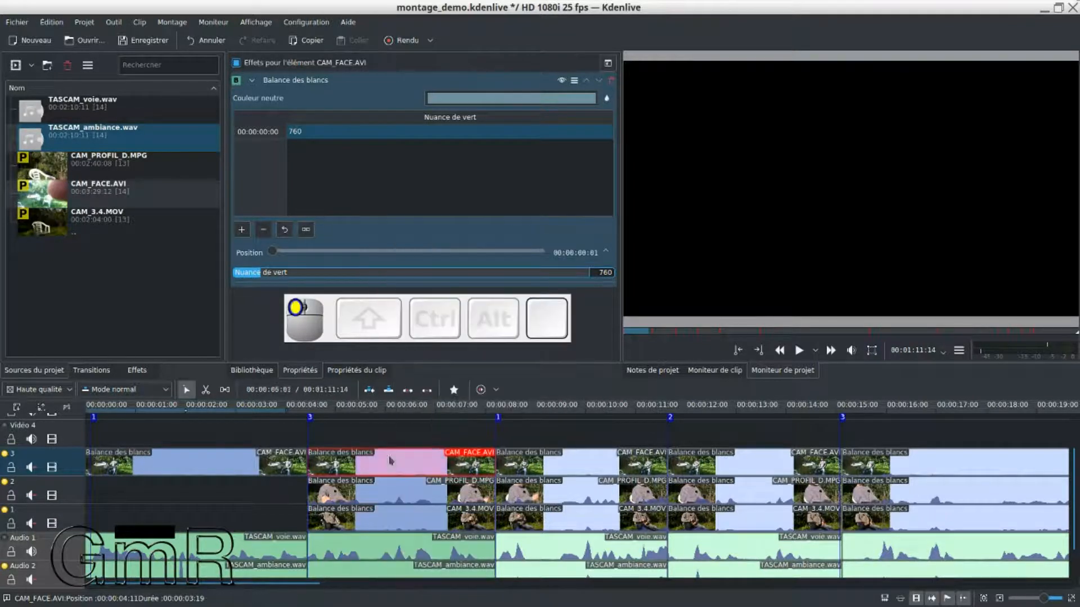
pyautogui.press('Delete')
pyautogui.click(380, 494)
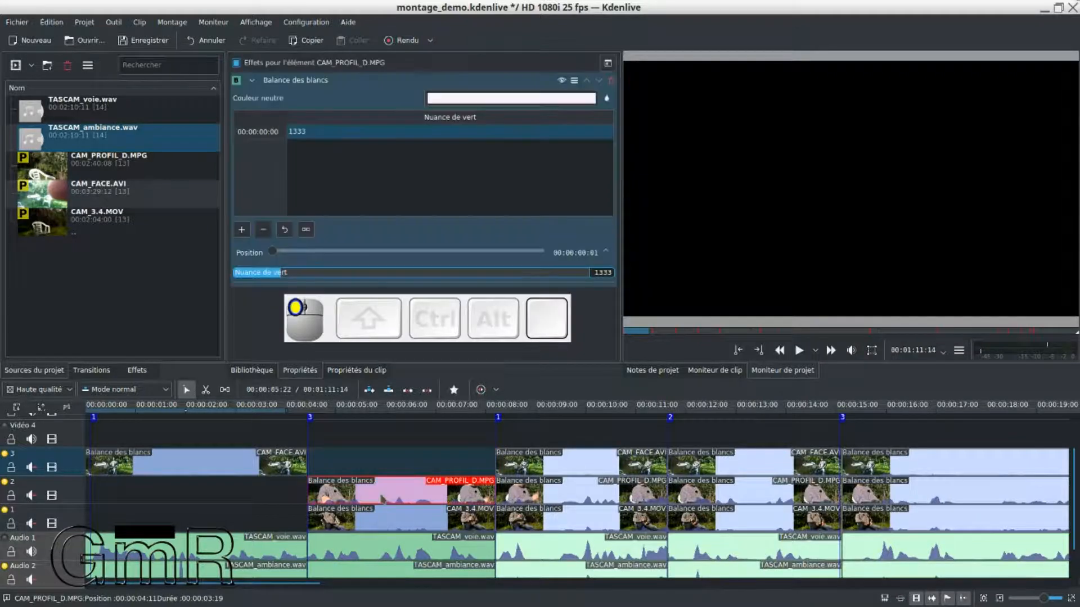
pyautogui.press('Delete')
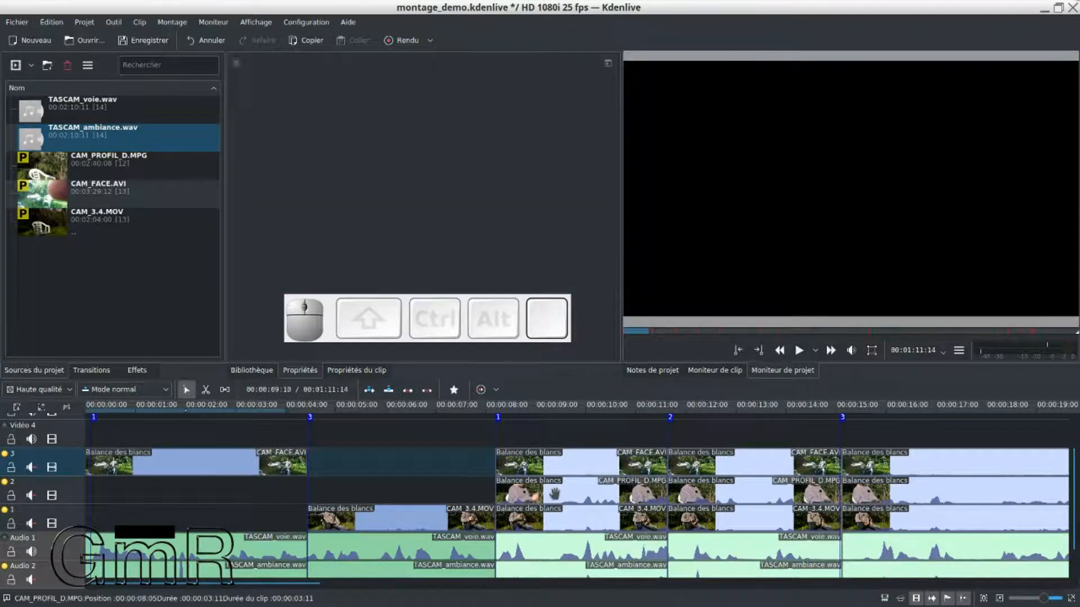
# Ungroup the segment between the second guide 1 and guide 2 and delete its CAM_FACE.AVI and CAM_PROFIL_D.MPG clips
pyautogui.click(557, 467)
pyautogui.rightClick(563, 468)
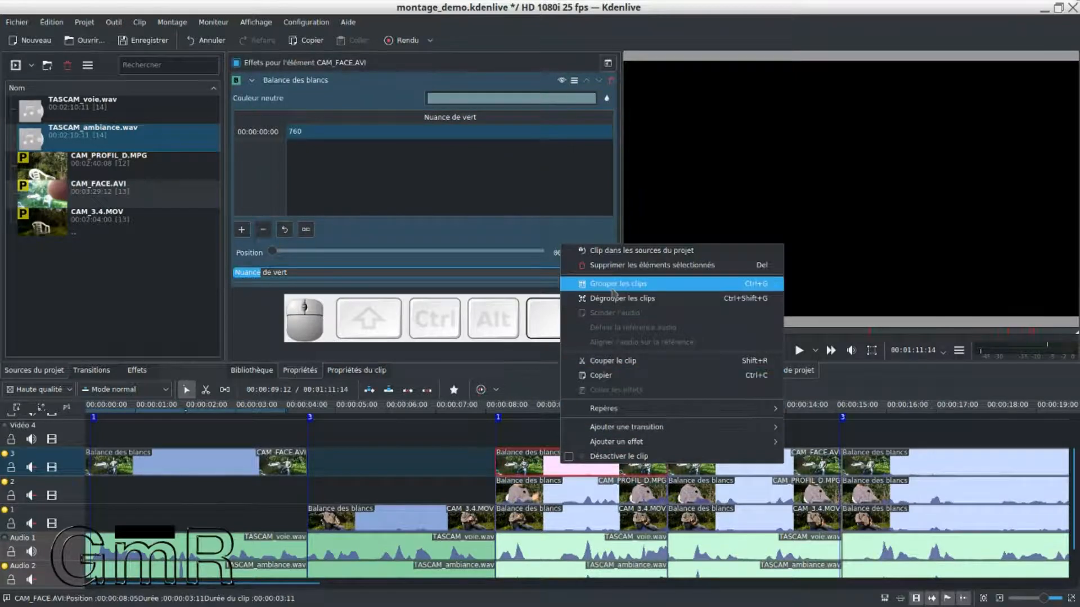
pyautogui.click(613, 288)
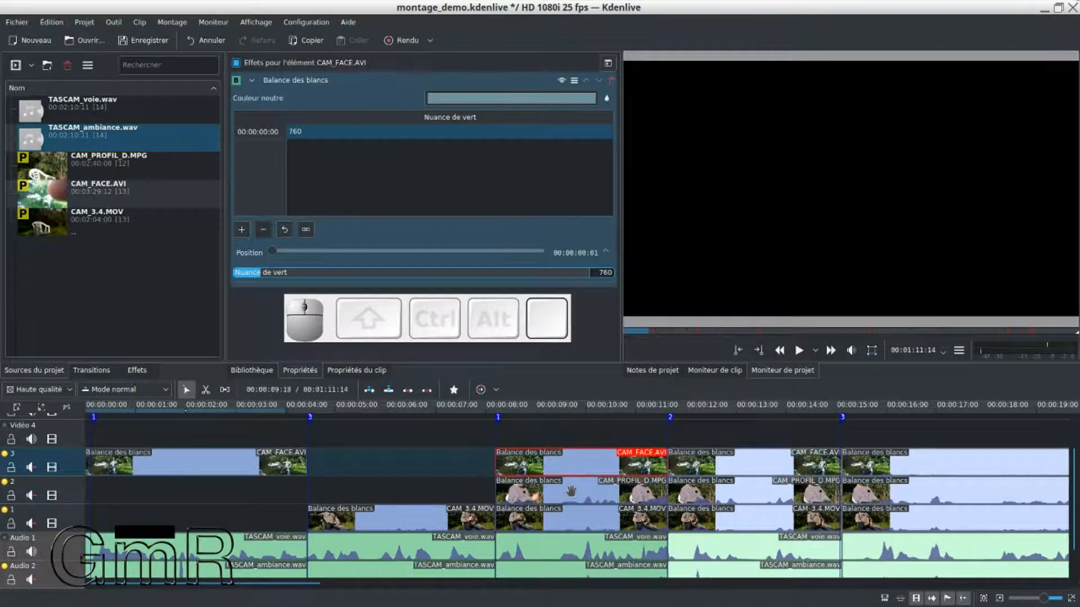
pyautogui.click(566, 460)
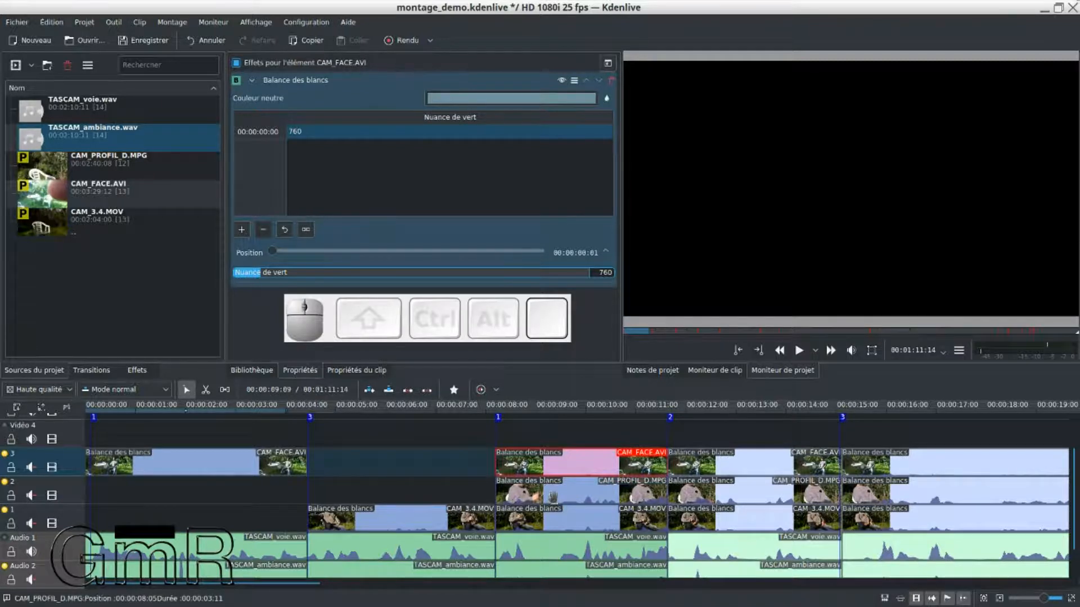
pyautogui.click(559, 471)
pyautogui.press('Delete')
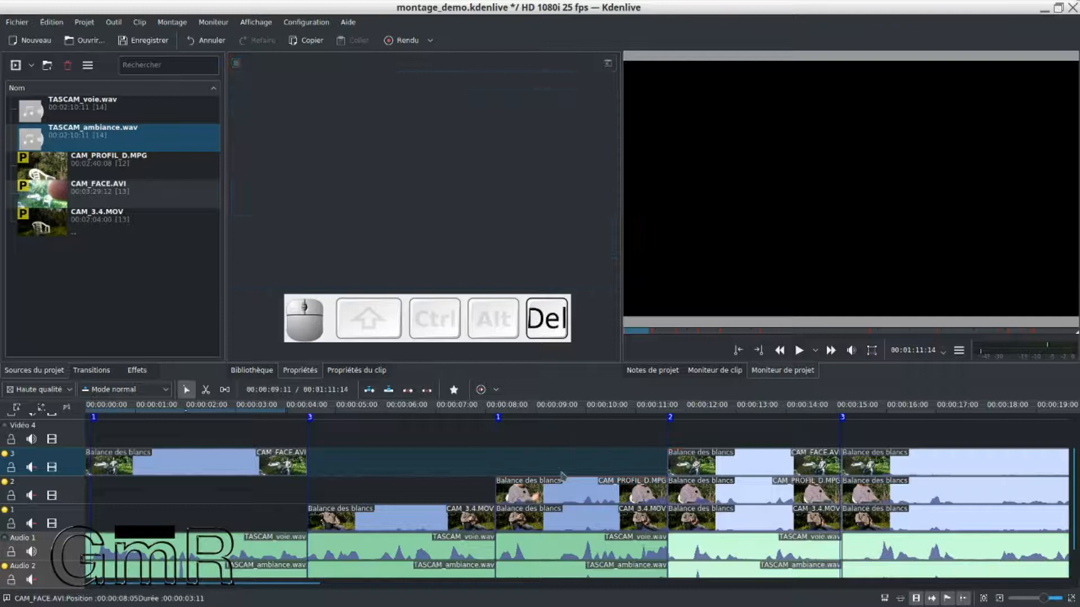
pyautogui.click(556, 494)
pyautogui.press('Delete')
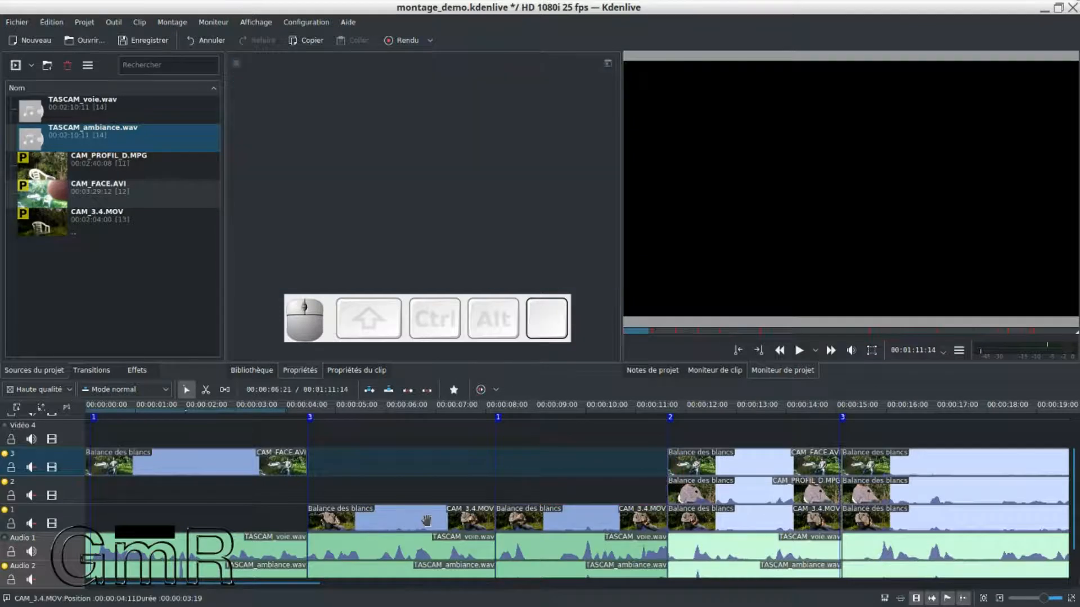
# Undo the clip deletions in the first three segments and the ungrouping of the second and third segments
pyautogui.click(436, 516)
pyautogui.hotkey('ctrl', 'z')
pyautogui.hotkey('ctrl', 'z')
pyautogui.hotkey('ctrl', 'z')
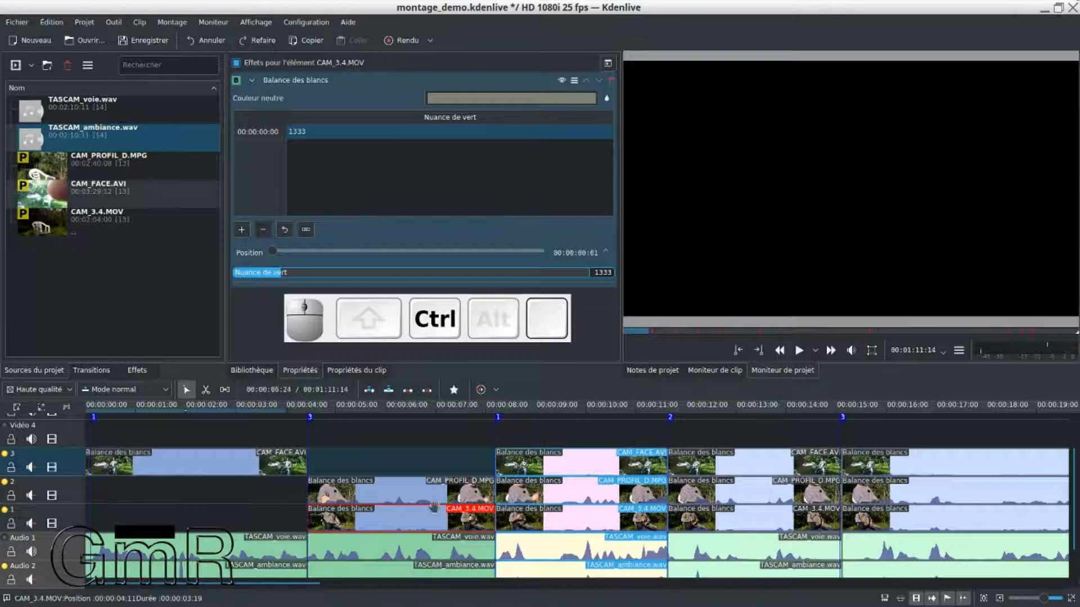
pyautogui.hotkey('ctrl', 'z')
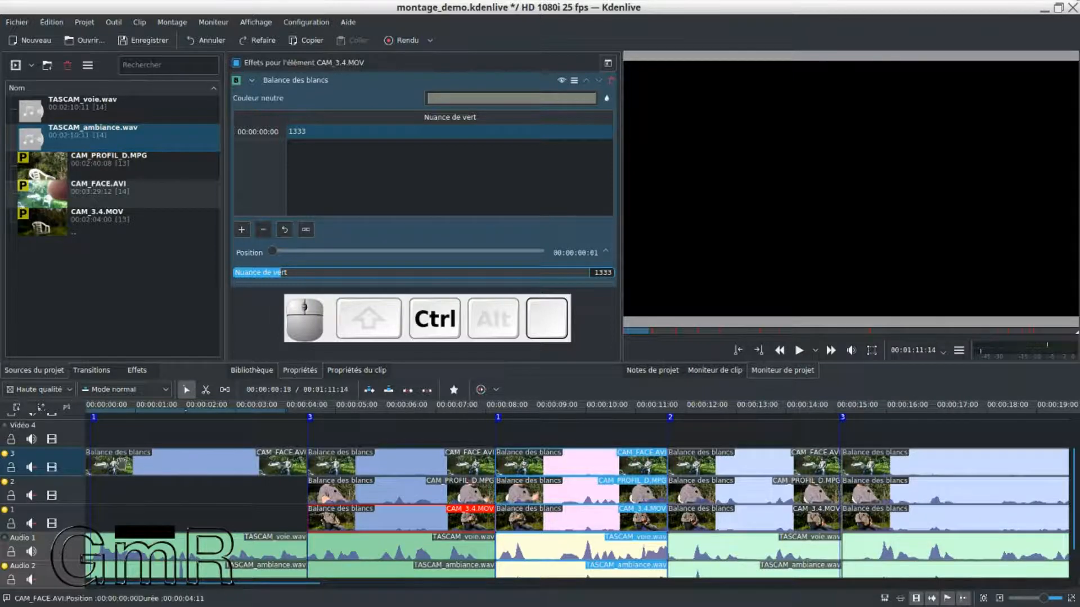
pyautogui.hotkey('ctrl', 'z')
pyautogui.hotkey('ctrl', 'z')
pyautogui.hotkey('ctrl', 'z')
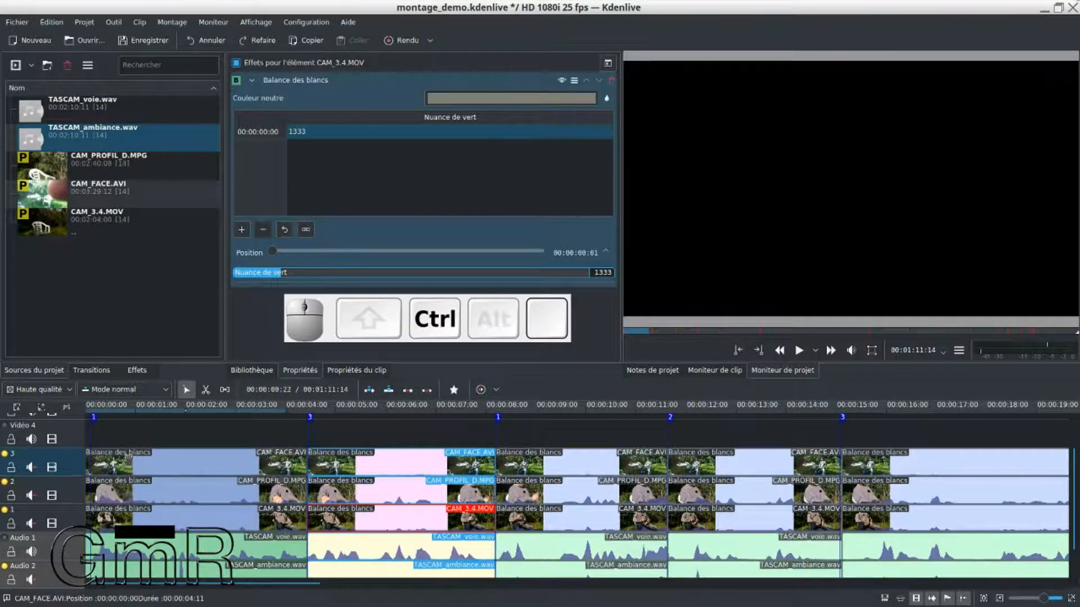
# Delete the CAM_FACE.AVI and CAM_PROFIL_D.MPG clips from the first segment, keeping CAM_3.4.MOV on track 1
pyautogui.click(160, 461)
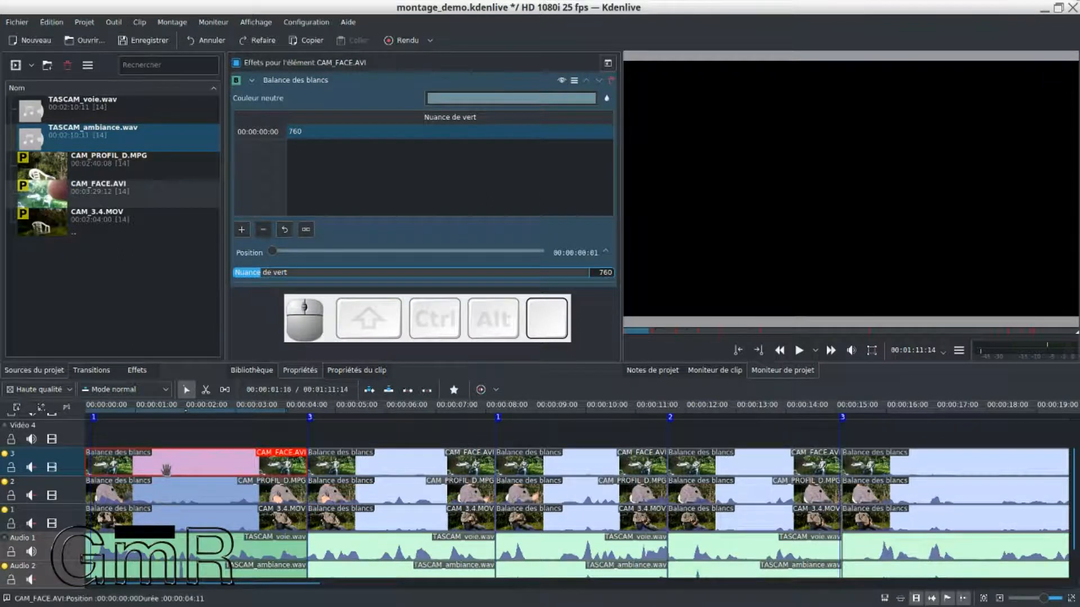
pyautogui.press('Delete')
pyautogui.click(230, 493)
pyautogui.press('Delete')
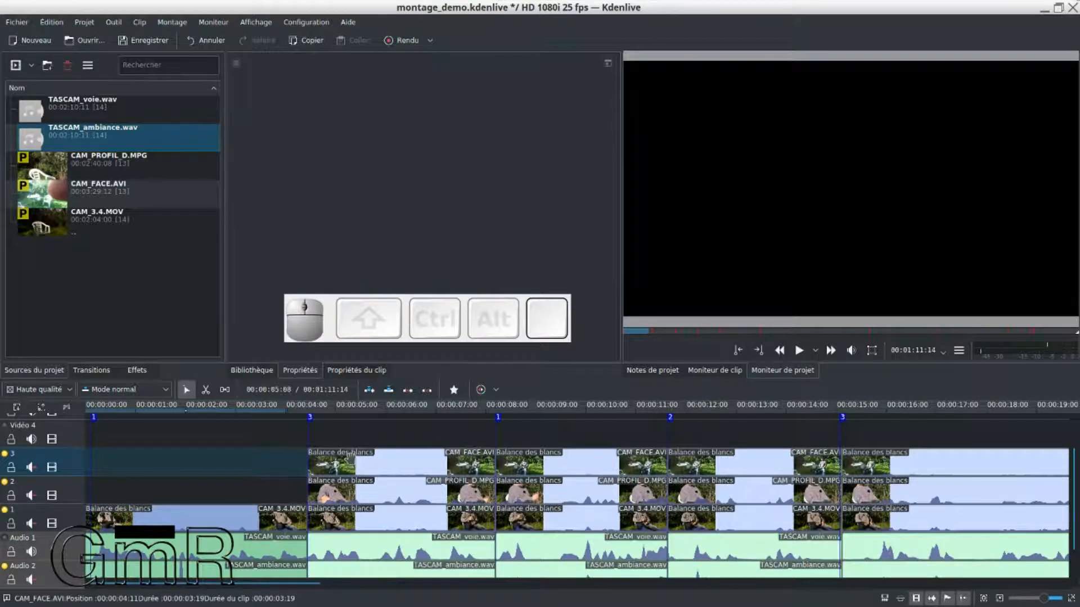
# Ungroup the segment starting at the first guide 3 and delete its CAM_PROFIL_D.MPG and CAM_3.4.MOV clips
pyautogui.click(356, 464)
pyautogui.rightClick(355, 462)
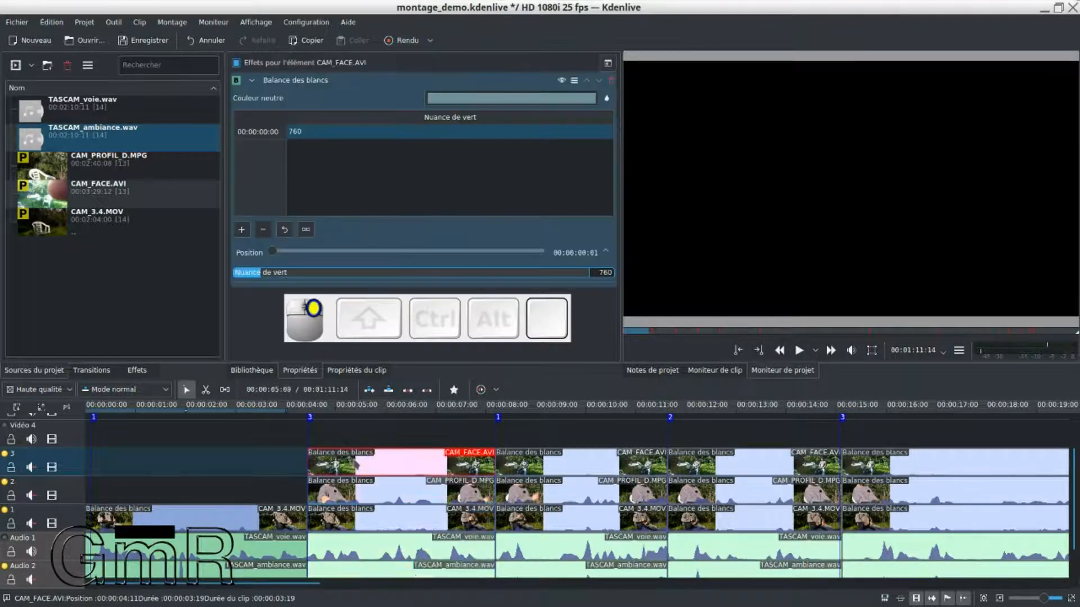
pyautogui.click(410, 295)
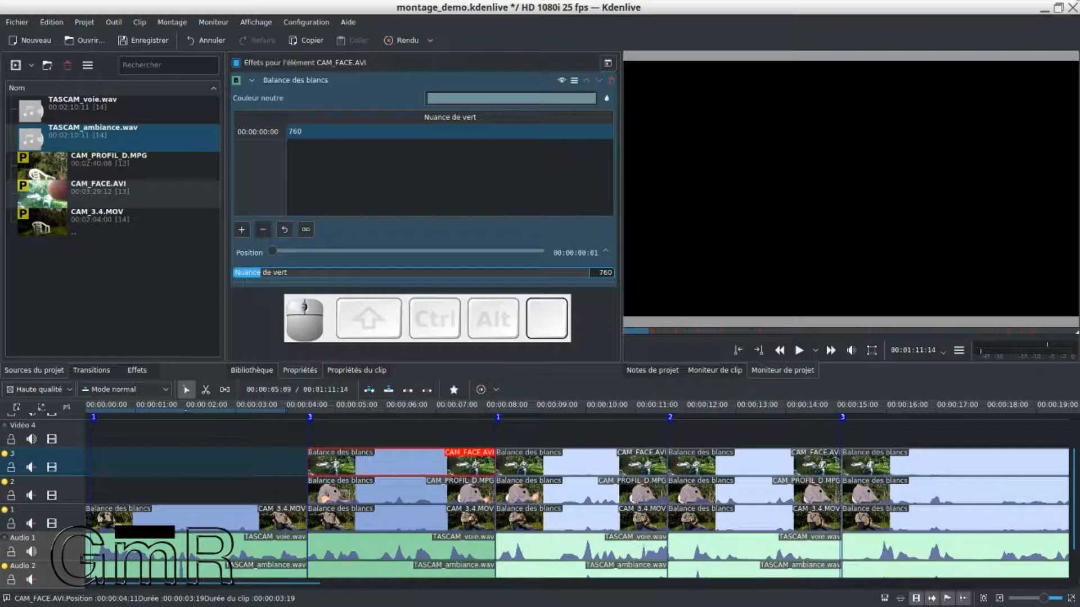
pyautogui.click(363, 461)
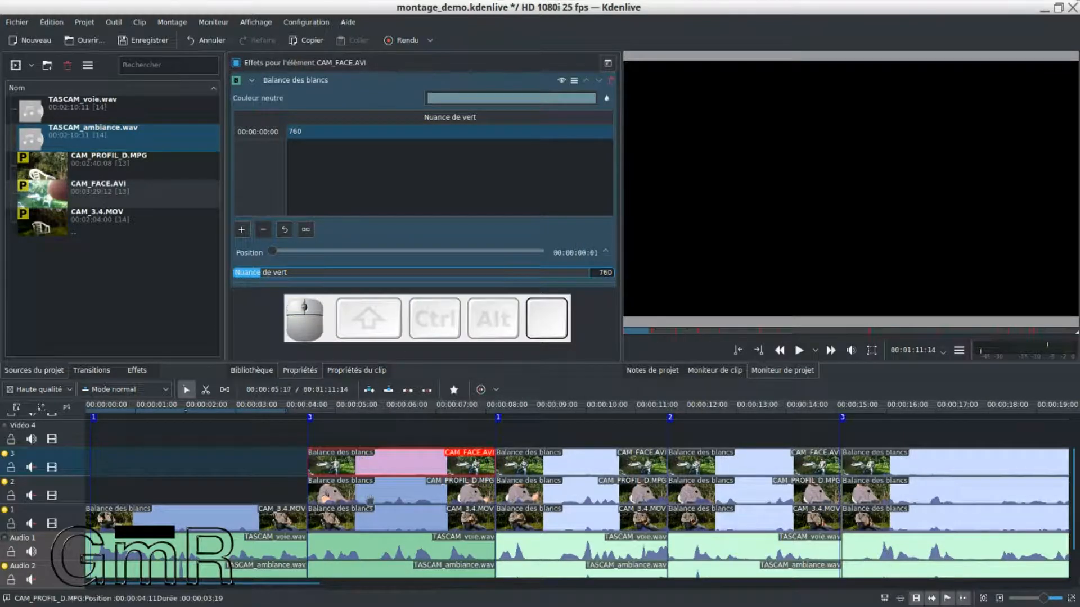
pyautogui.click(365, 486)
pyautogui.press('Delete')
pyautogui.click(372, 526)
pyautogui.press('Delete')
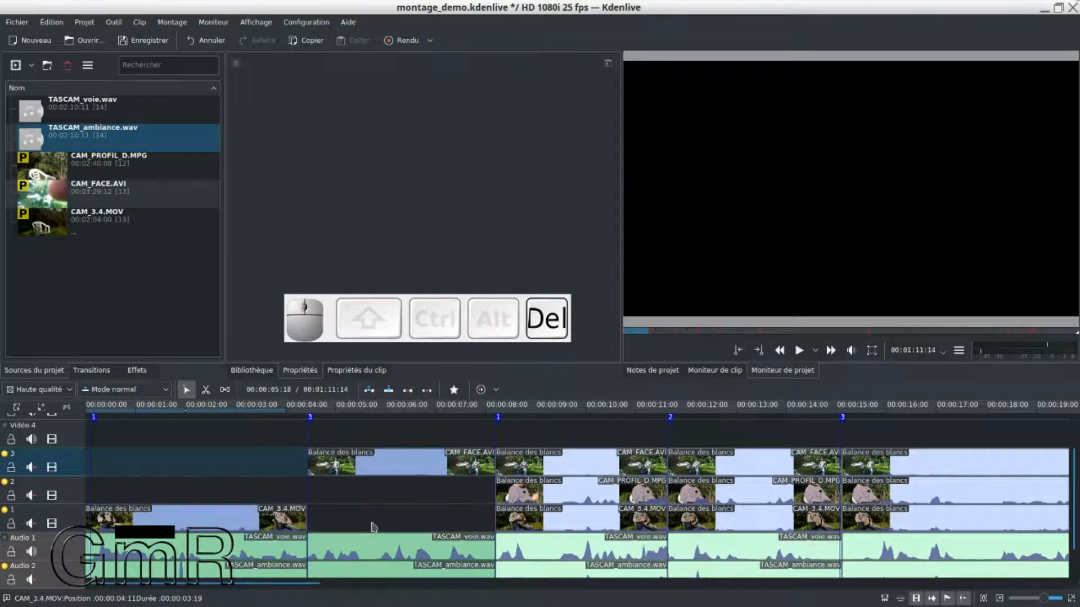
# Ungroup the segment from the second guide 1 to guide 2 and delete its clips on tracks 3 and 2
pyautogui.scroll(-2, 428, 512)
pyautogui.scroll(-2, 444, 509)
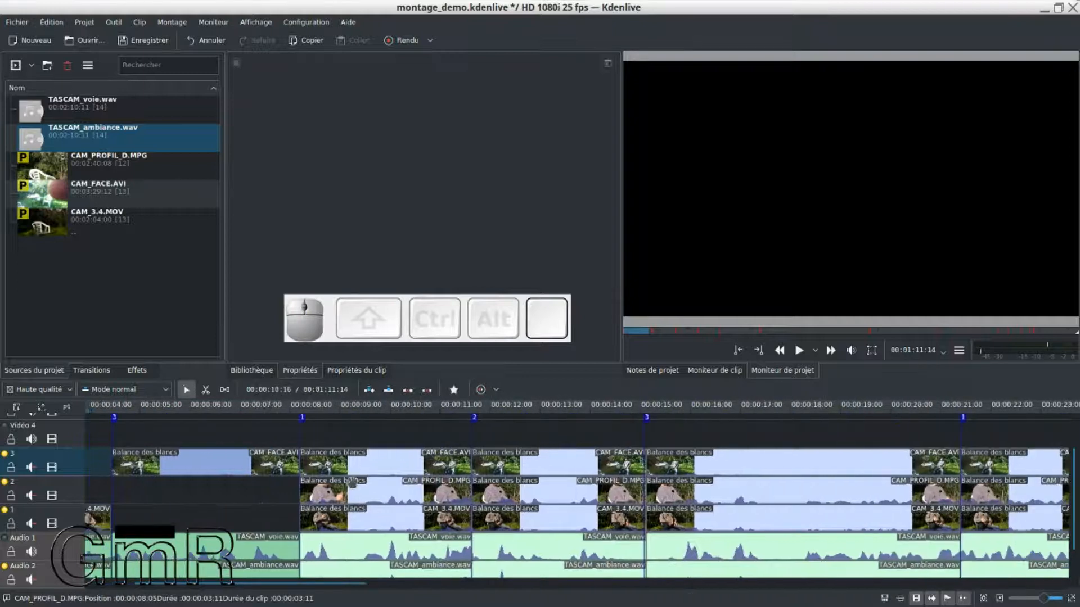
pyautogui.click(357, 525)
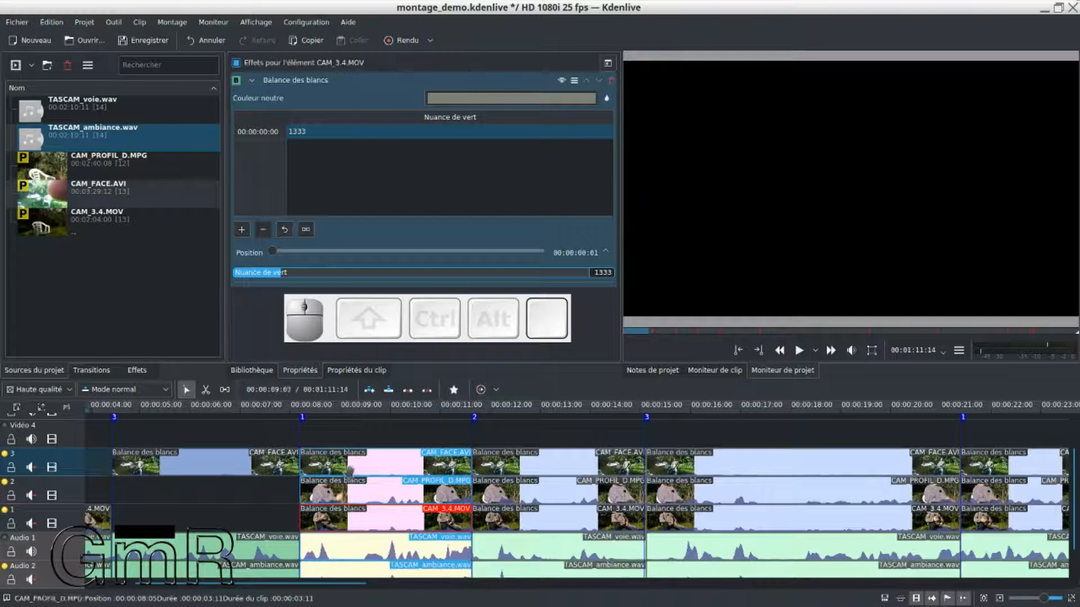
pyautogui.rightClick(349, 468)
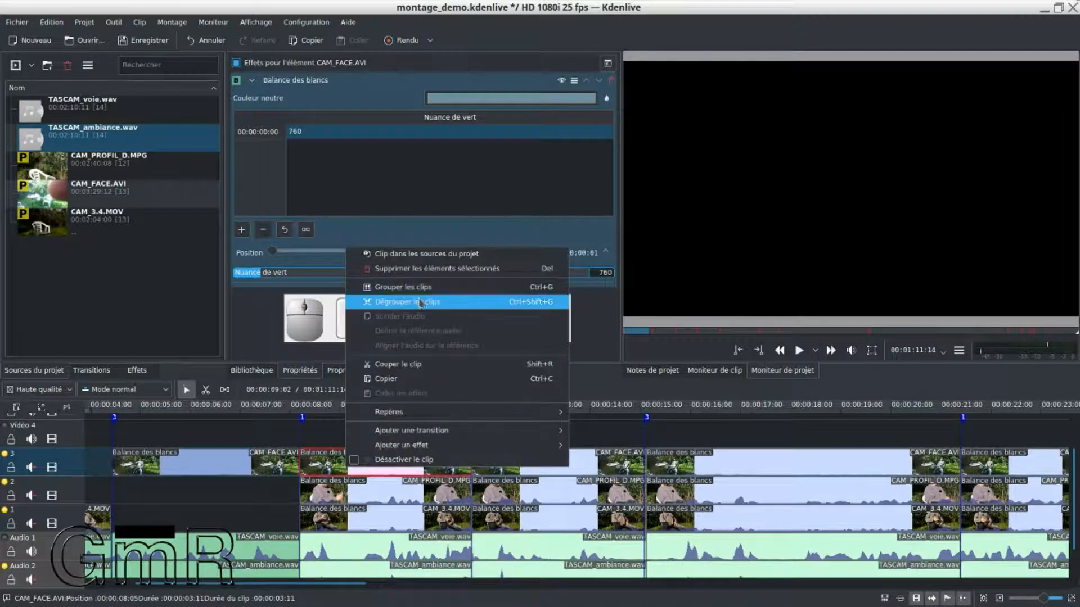
pyautogui.click(419, 302)
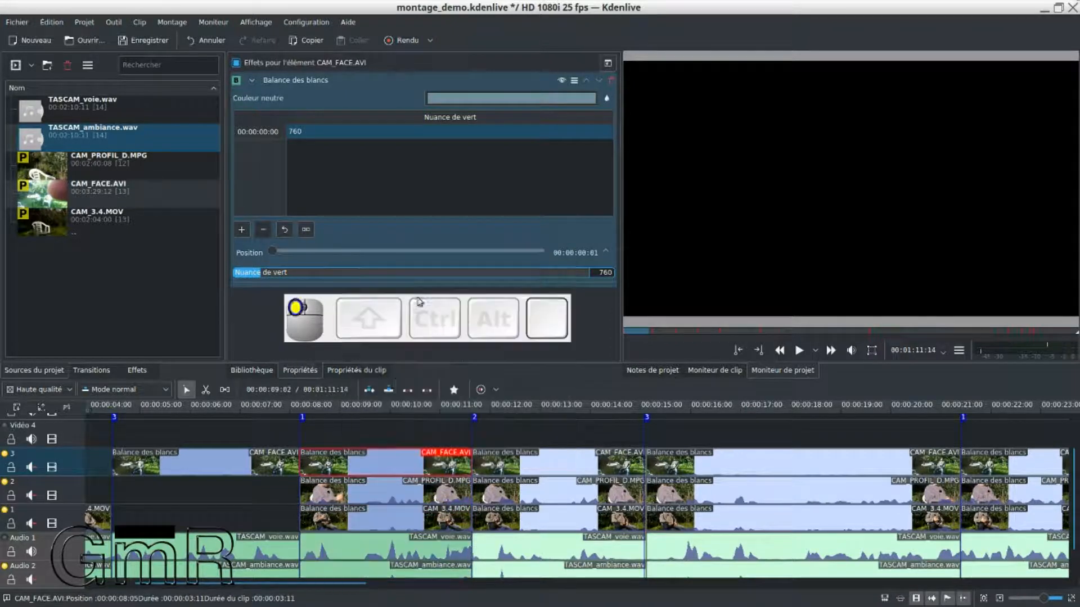
pyautogui.click(361, 461)
pyautogui.press('Delete')
pyautogui.click(365, 488)
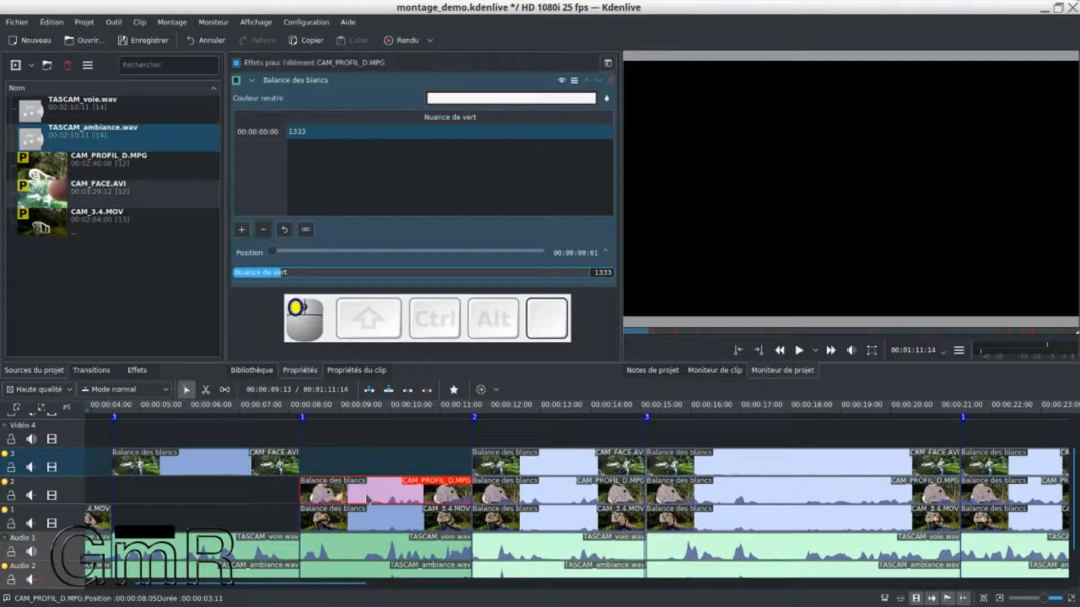
pyautogui.press('Delete')
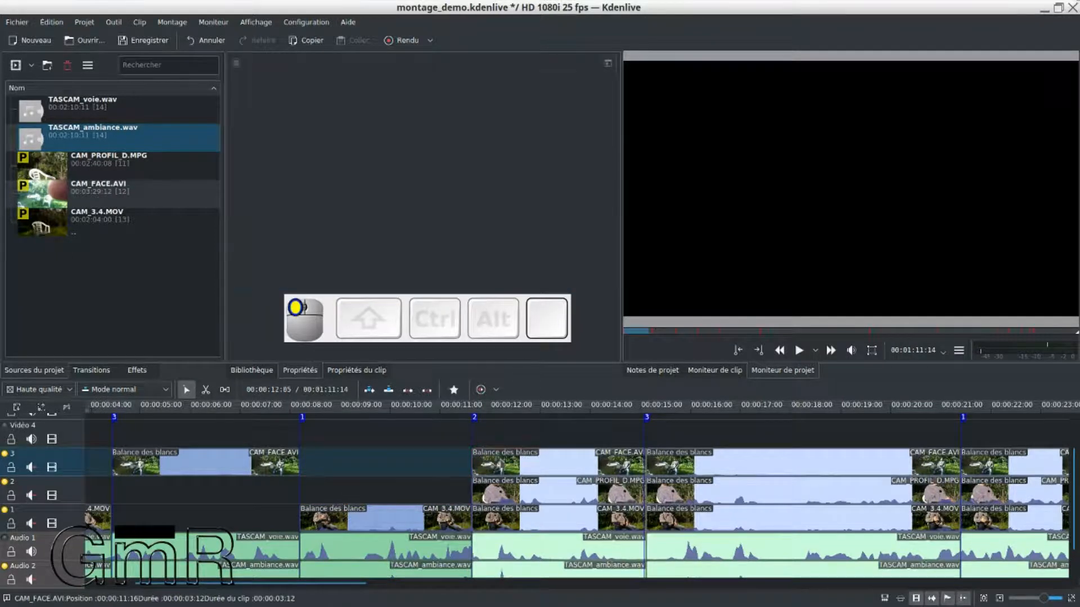
# Ungroup the segment starting at guide 2 and delete its CAM_FACE.AVI and CAM_3.4.MOV clips, keeping CAM_PROFIL_D.MPG on track 2
pyautogui.click(502, 464)
pyautogui.rightClick(502, 465)
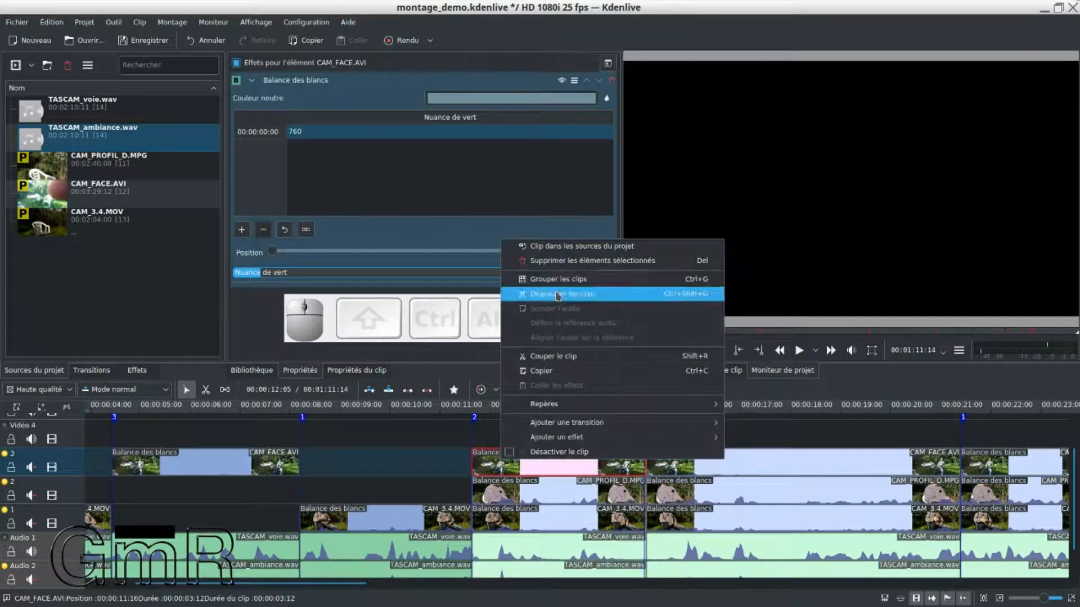
pyautogui.click(557, 295)
pyautogui.click(502, 455)
pyautogui.press('Delete')
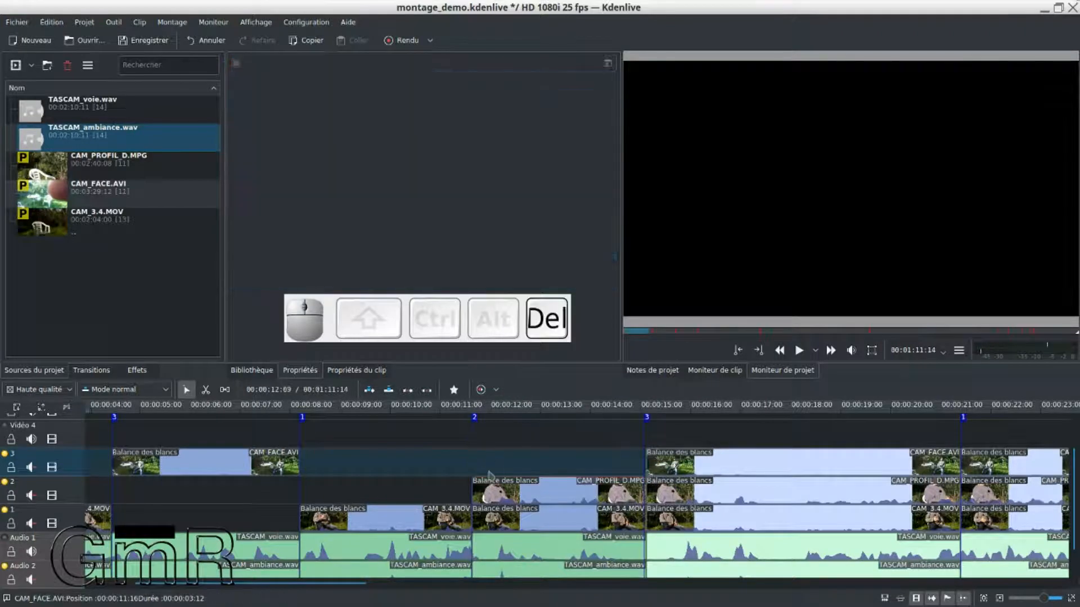
pyautogui.click(493, 496)
pyautogui.click(499, 520)
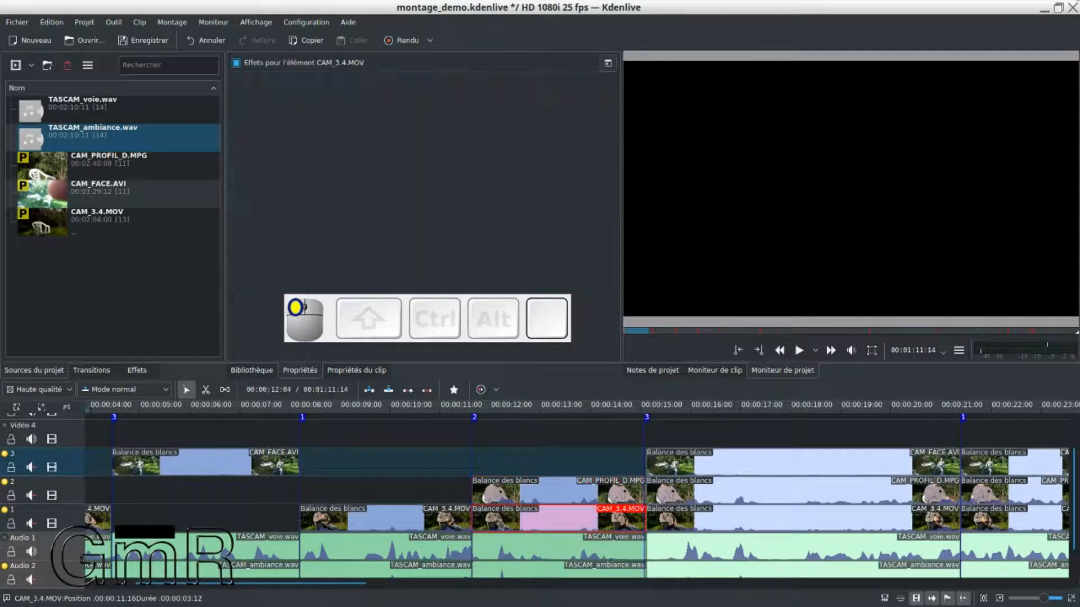
pyautogui.press('Delete')
# Save the montage_demo.kdenlive project with the camera selections made for the first four segments
pyautogui.scroll(-5, 499, 523)
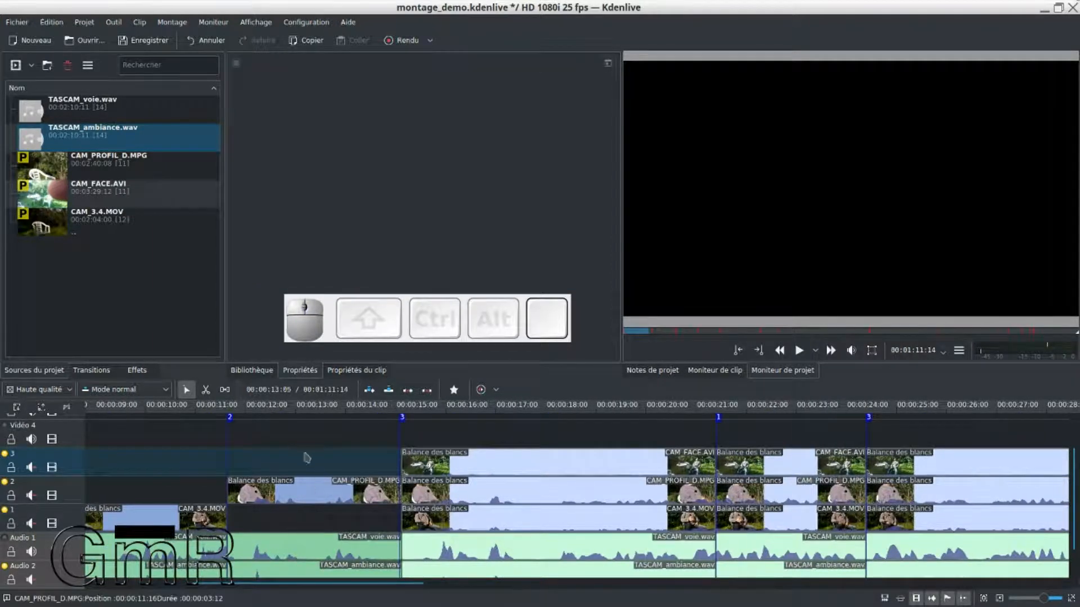
pyautogui.scroll(2, 306, 457)
pyautogui.scroll(3, 304, 457)
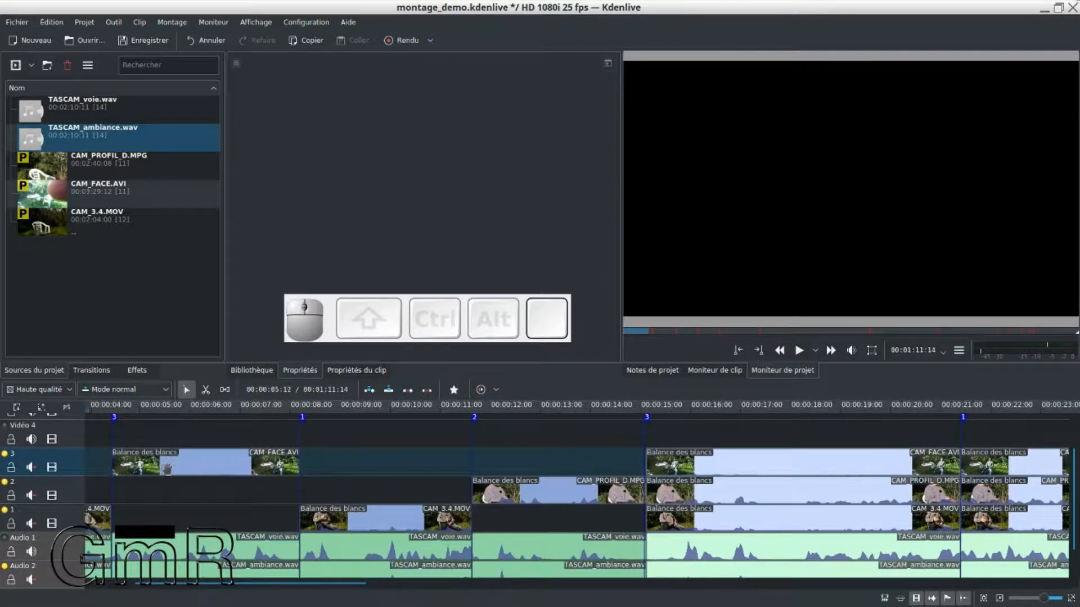
pyautogui.scroll(-4, 386, 511)
pyautogui.scroll(-1, 397, 516)
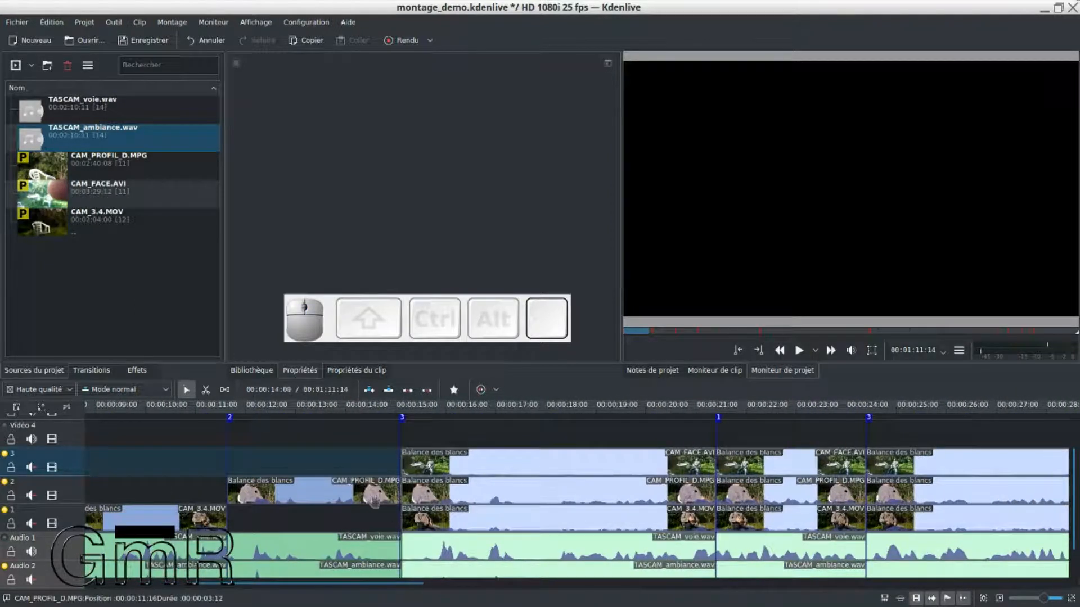
pyautogui.click(155, 48)
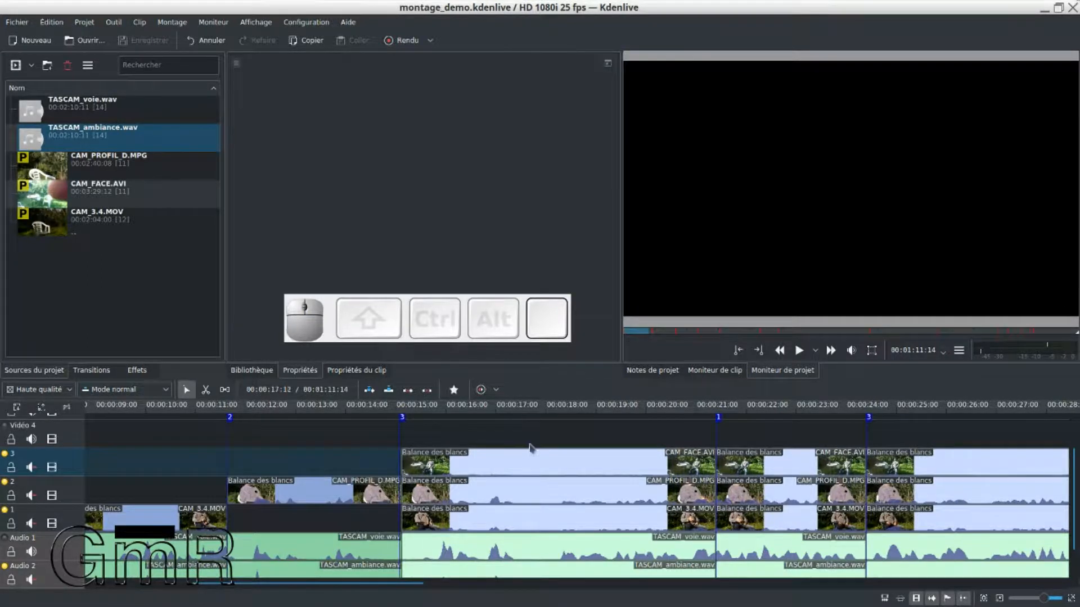
pyautogui.scroll(-3, 571, 423)
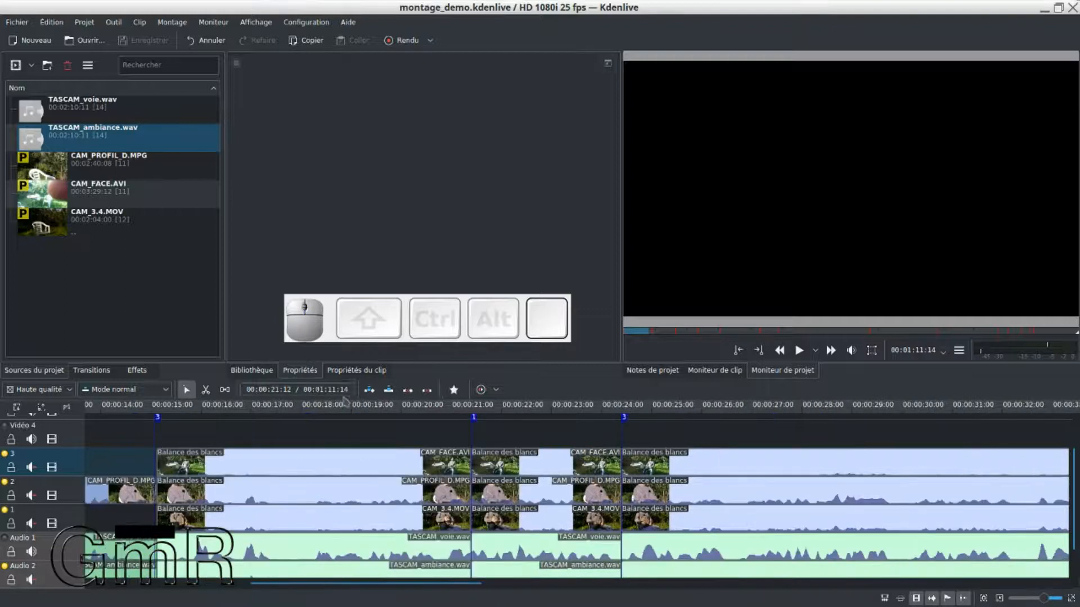
pyautogui.scroll(1, 341, 410)
pyautogui.scroll(2, 340, 419)
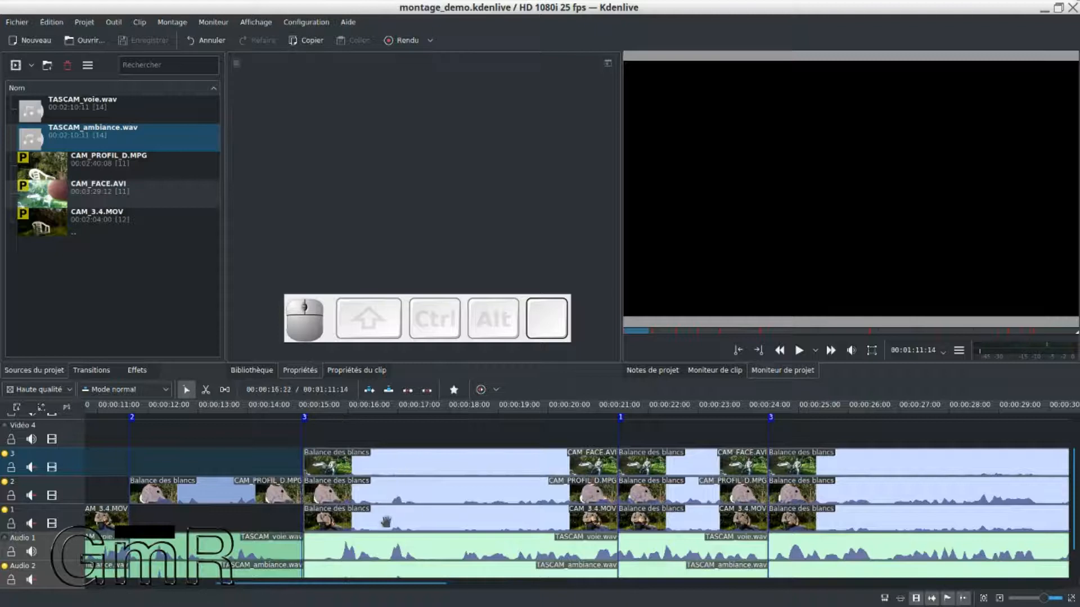
# Ungroup the segment starting at guide 3 (00:00:15:03) and delete its CAM_PROFIL_D.MPG and CAM_3.4.MOV clips, keeping CAM_FACE.AVI on track 3
pyautogui.click(409, 473)
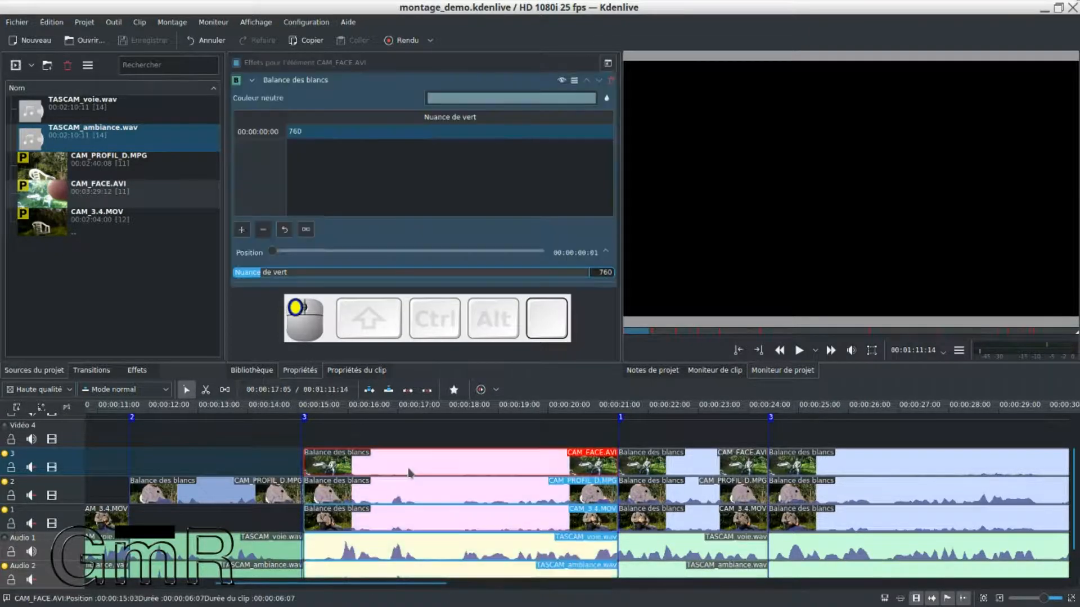
pyautogui.rightClick(409, 472)
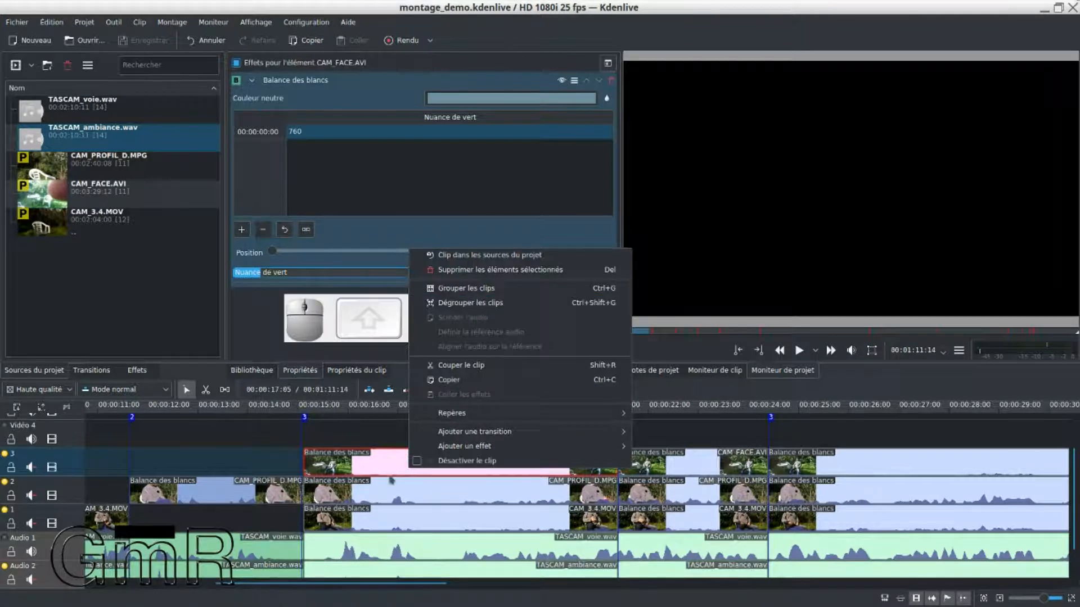
pyautogui.click(482, 303)
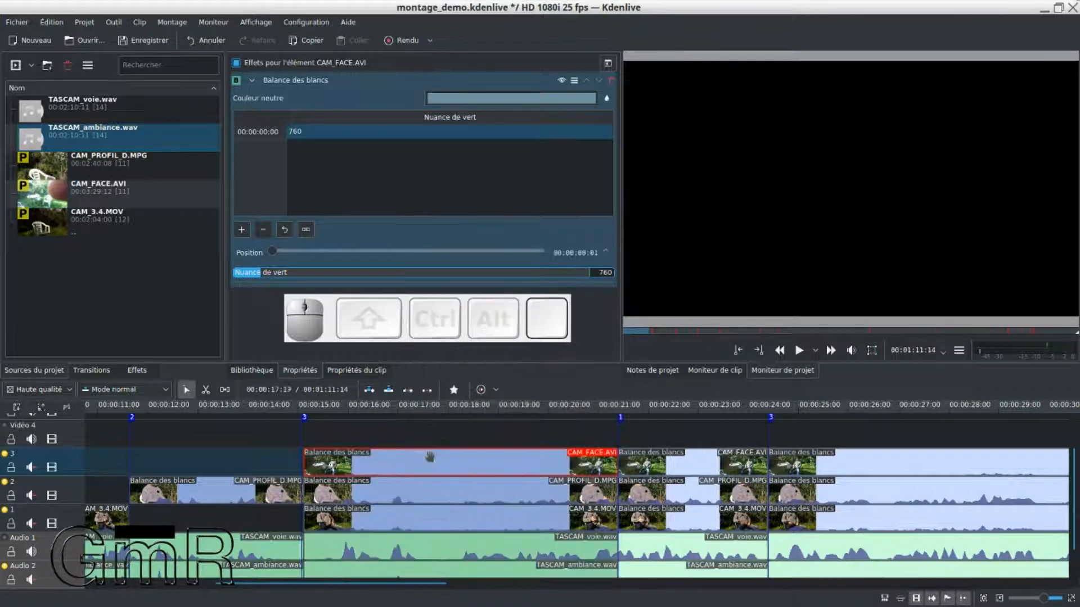
pyautogui.moveTo(437, 465); pyautogui.dragTo(475, 475)
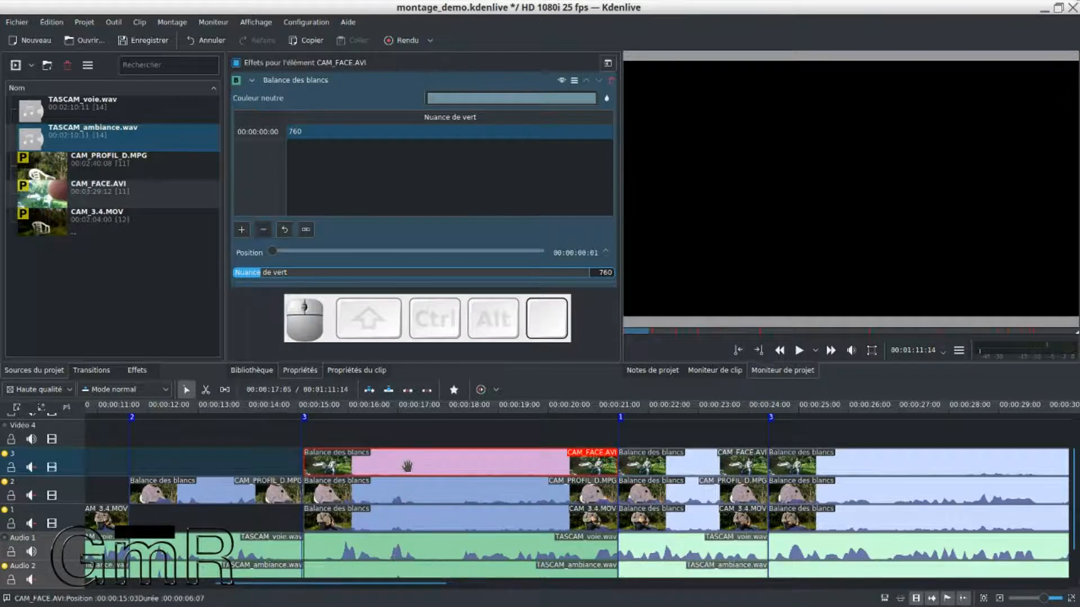
pyautogui.click(405, 495)
pyautogui.press('Delete')
pyautogui.click(405, 518)
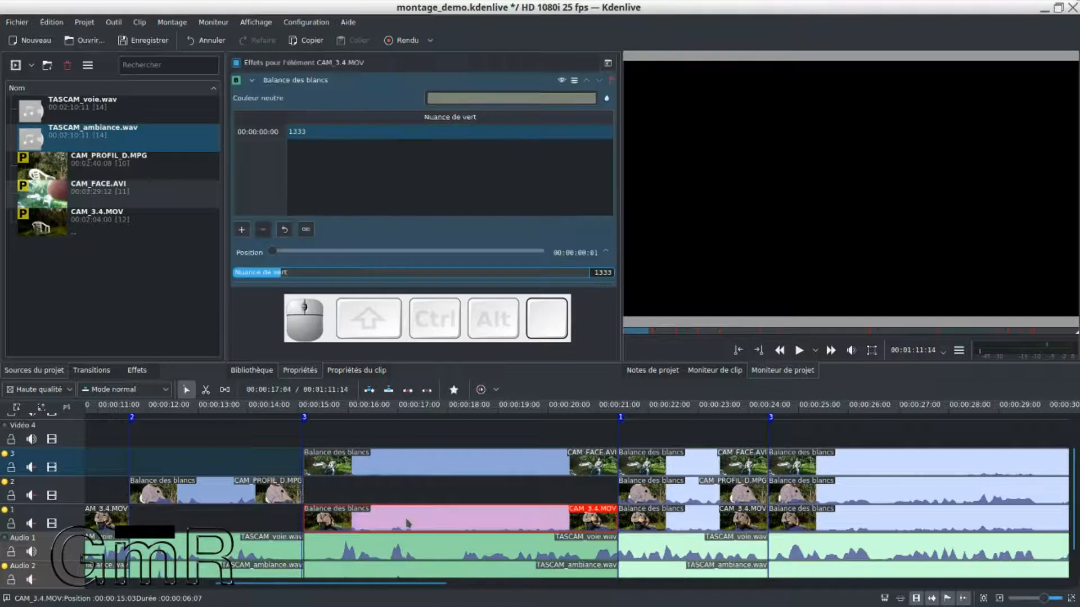
pyautogui.press('Delete')
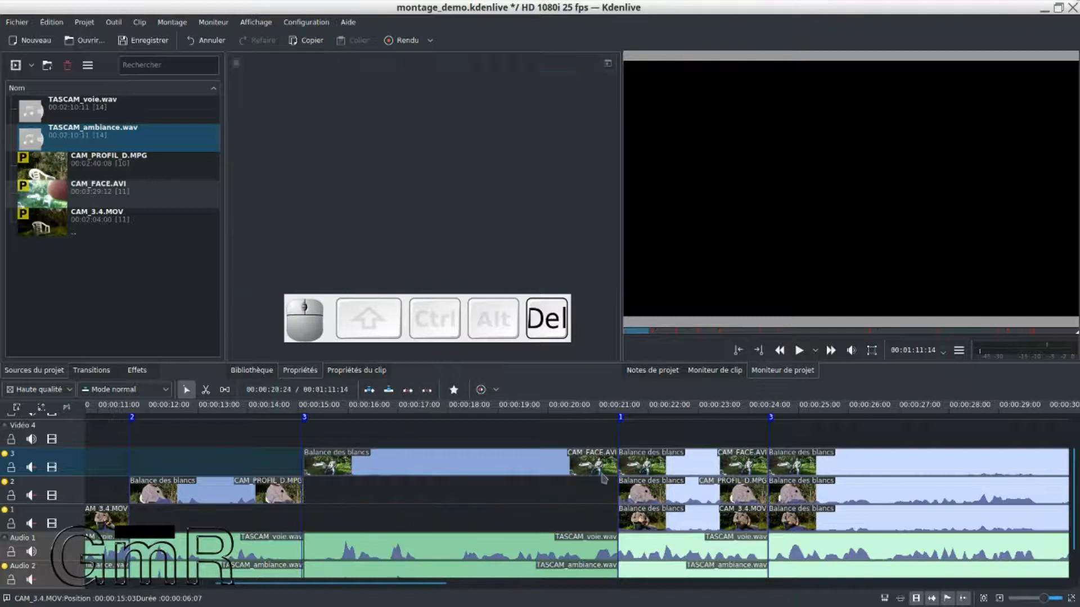
# Ungroup the segment starting at guide 1 (00:00:21:10) and delete its CAM_FACE.AVI and CAM_PROFIL_D.MPG clips, keeping CAM_3.4.MOV on track 1
pyautogui.click(641, 458)
pyautogui.rightClick(644, 458)
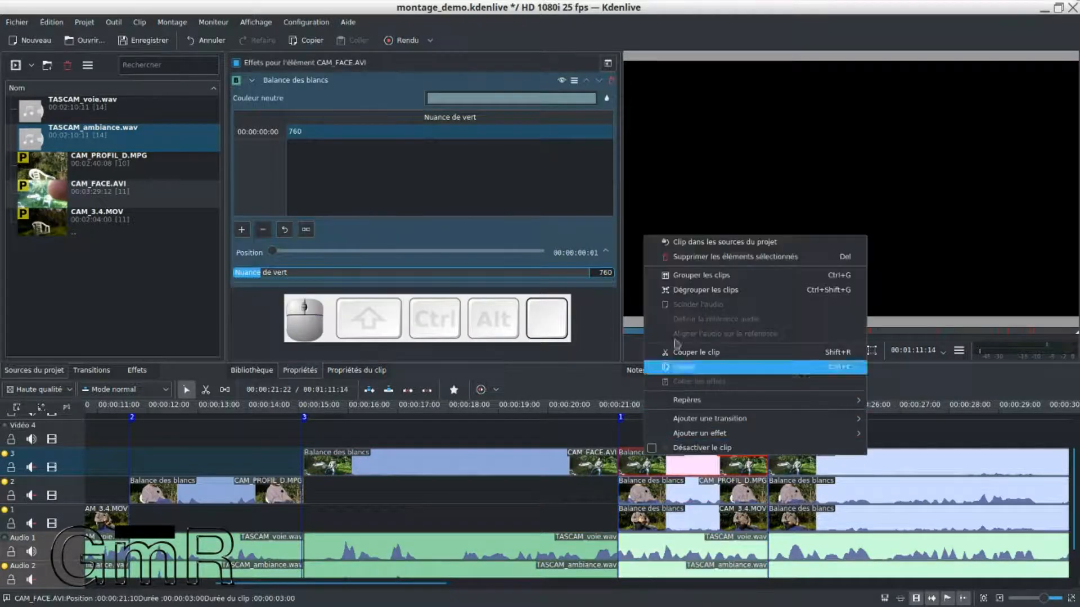
pyautogui.click(686, 291)
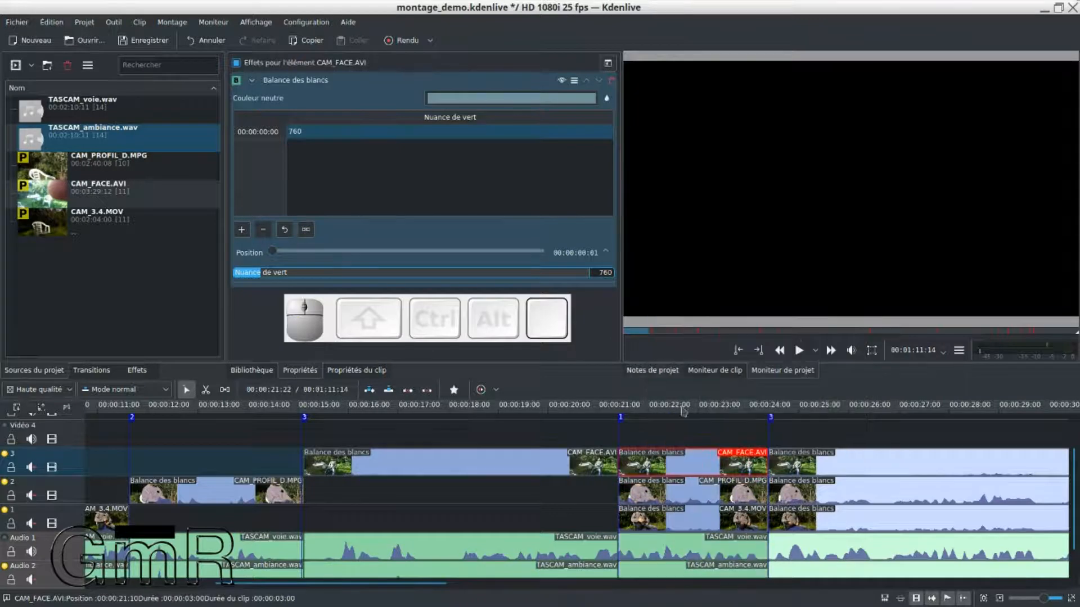
pyautogui.click(653, 454)
pyautogui.press('Delete')
pyautogui.click(651, 491)
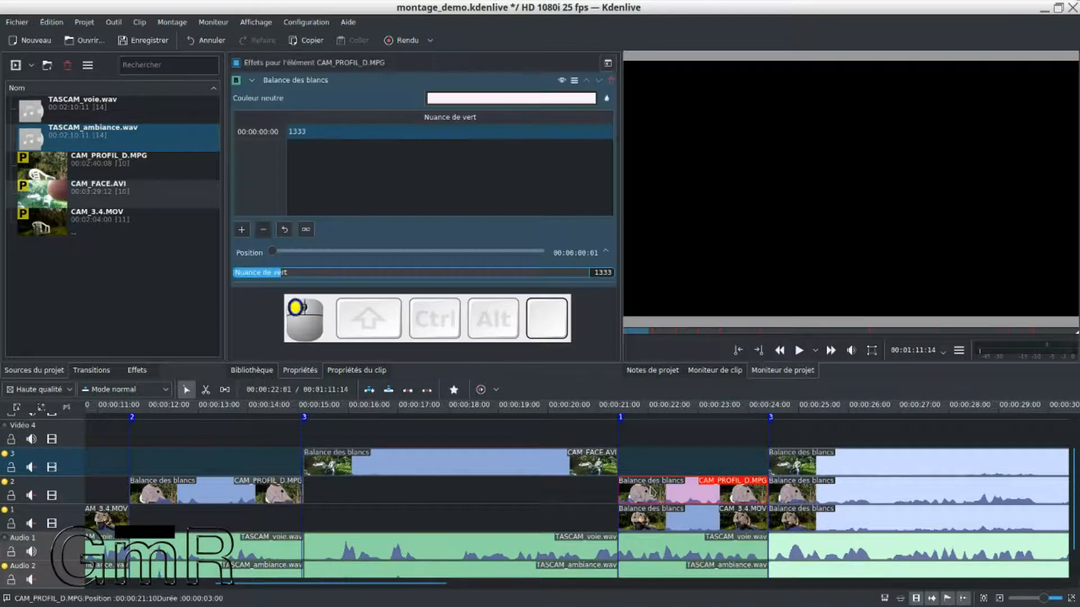
pyautogui.press('Delete')
# Ungroup the segment starting at guide 3 (00:00:24:10) and delete its CAM_PROFIL_D.MPG and CAM_3.4.MOV clips from tracks 2 and 1
pyautogui.scroll(-5, 650, 491)
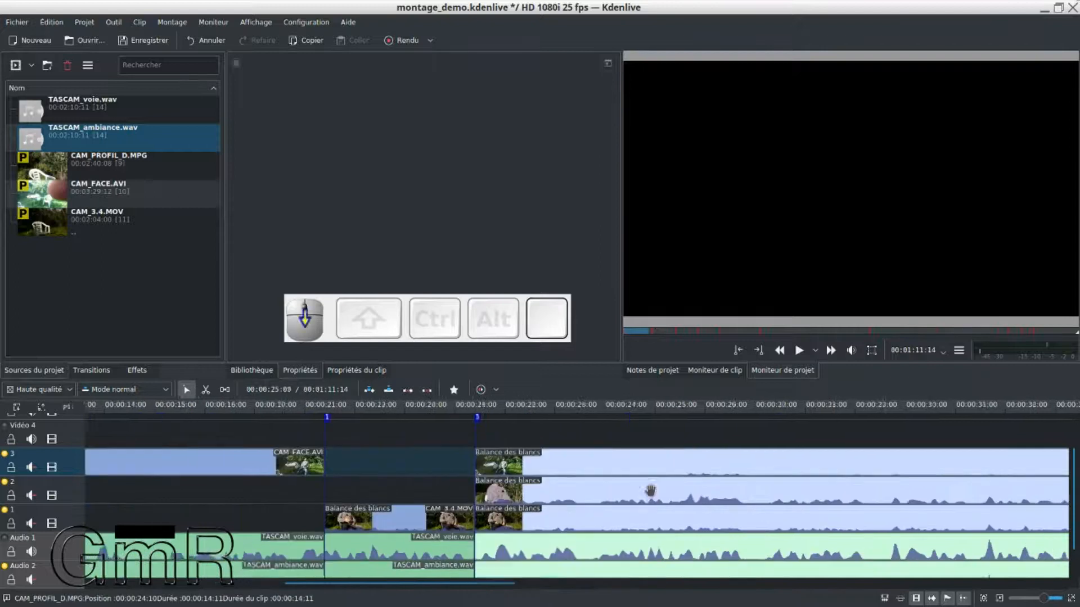
pyautogui.scroll(-1, 650, 491)
pyautogui.scroll(-2, 444, 477)
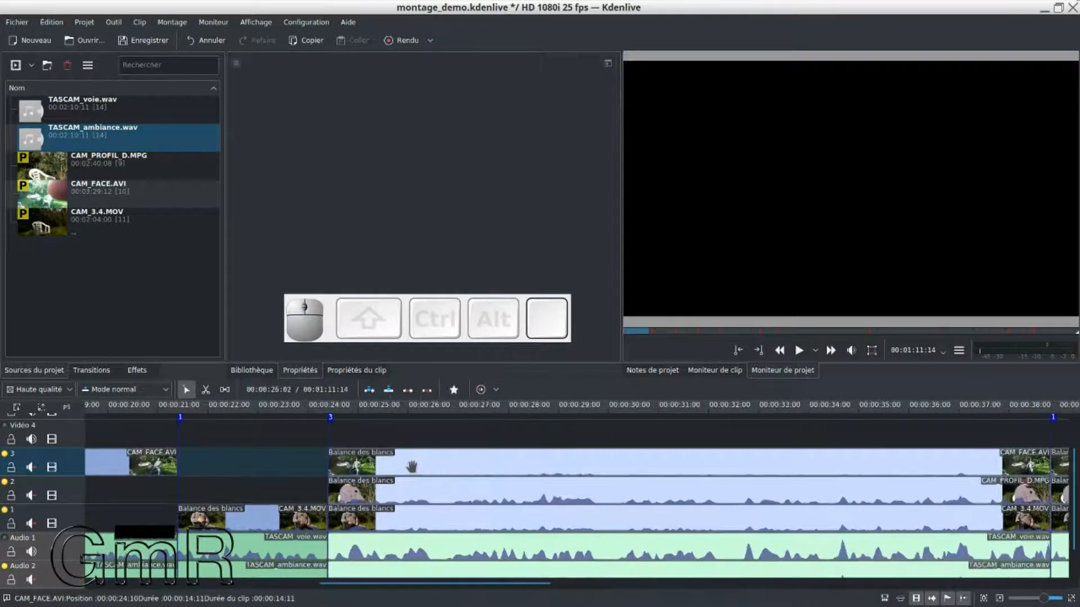
pyautogui.click(414, 471)
pyautogui.rightClick(414, 468)
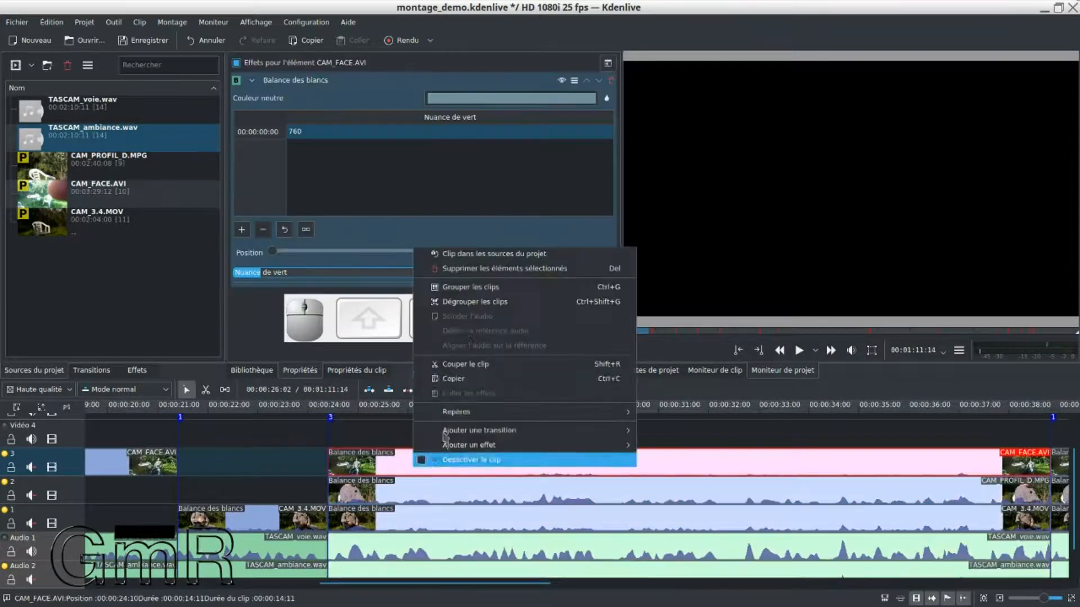
pyautogui.click(460, 302)
pyautogui.click(416, 462)
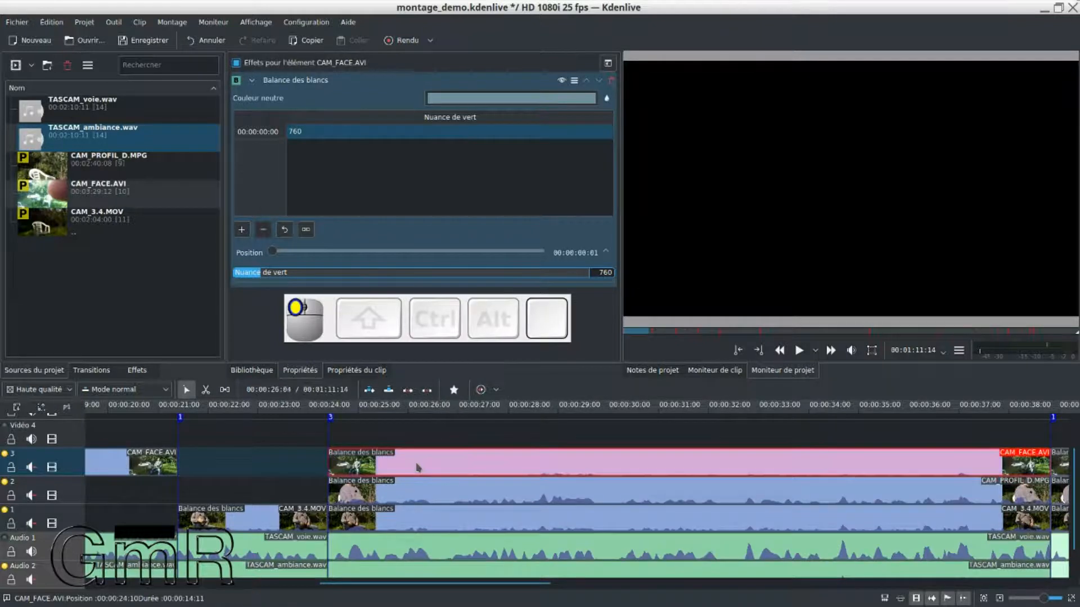
pyautogui.click(412, 491)
pyautogui.press('Delete')
pyautogui.click(418, 521)
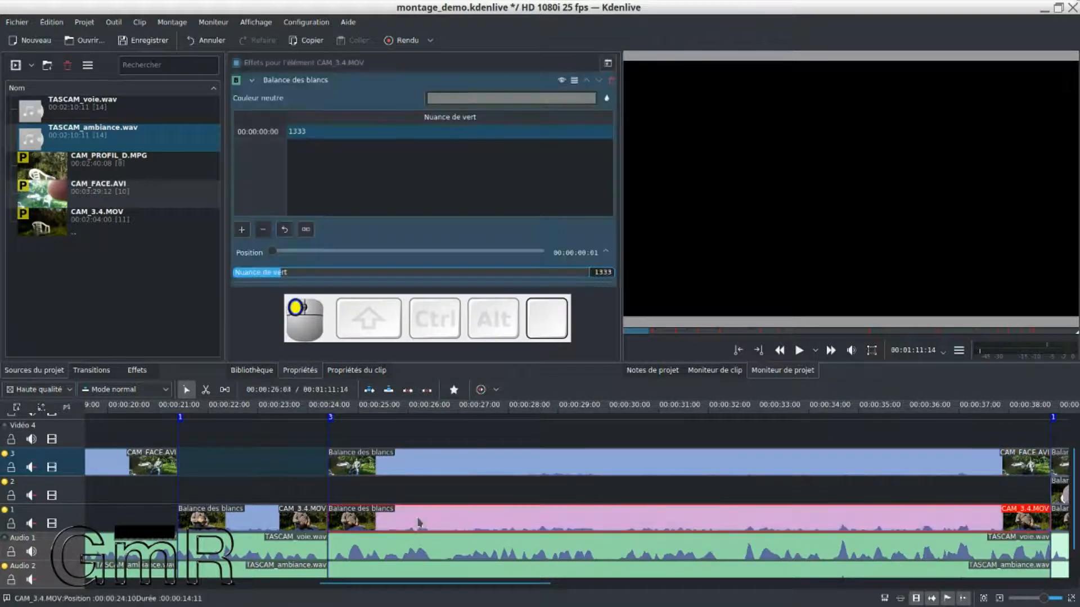
pyautogui.press('Delete')
# Ungroup the segment starting at guide 1 (00:00:38:21) and delete its CAM_FACE.AVI and CAM_PROFIL_D.MPG clips from tracks 3 and 2
pyautogui.scroll(-4, 417, 522)
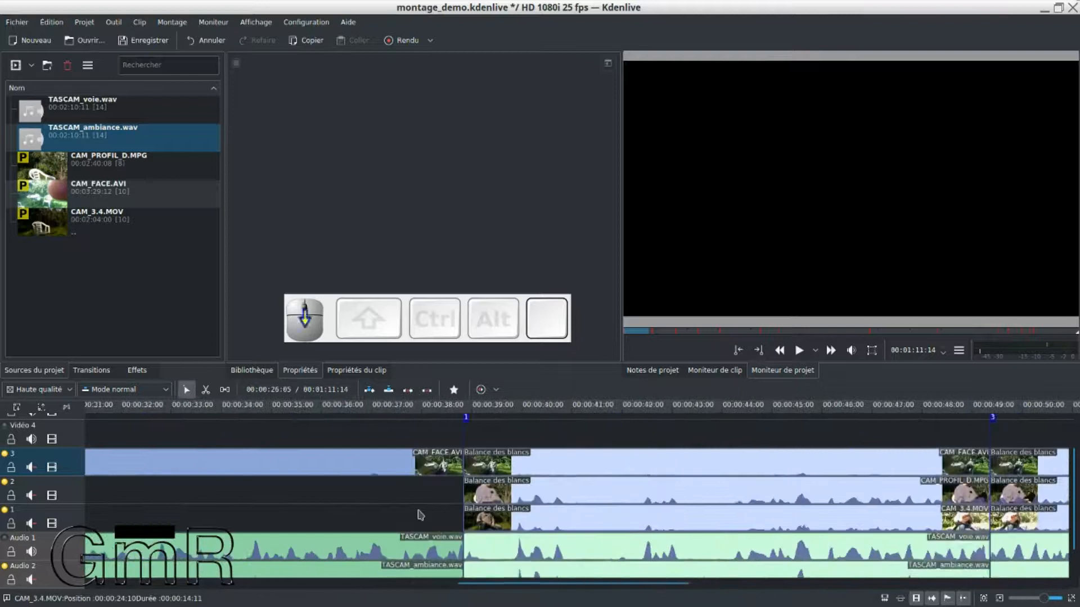
pyautogui.click(446, 461)
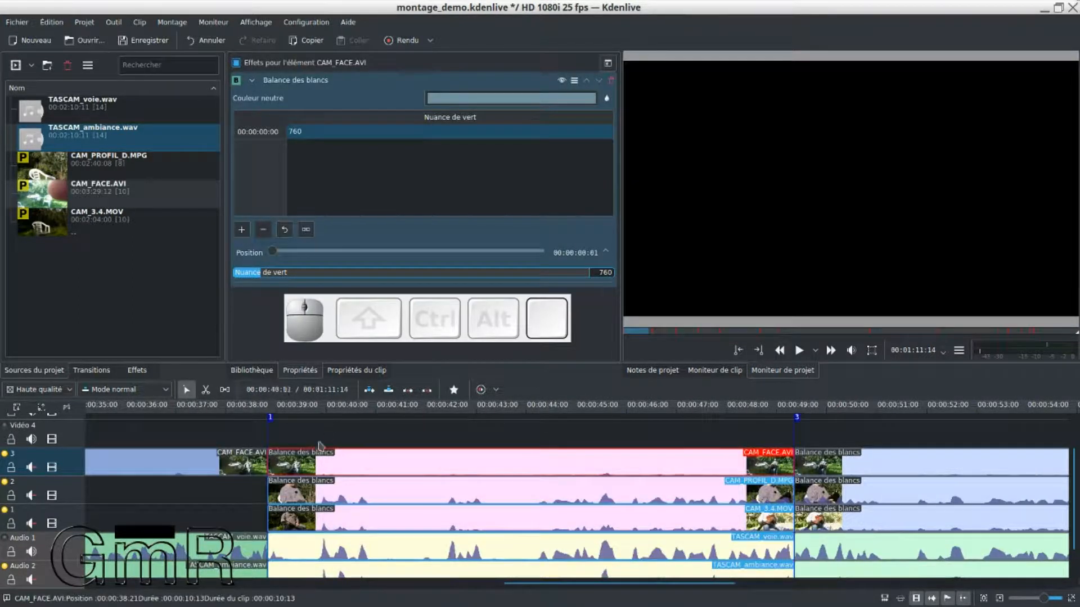
pyautogui.rightClick(347, 462)
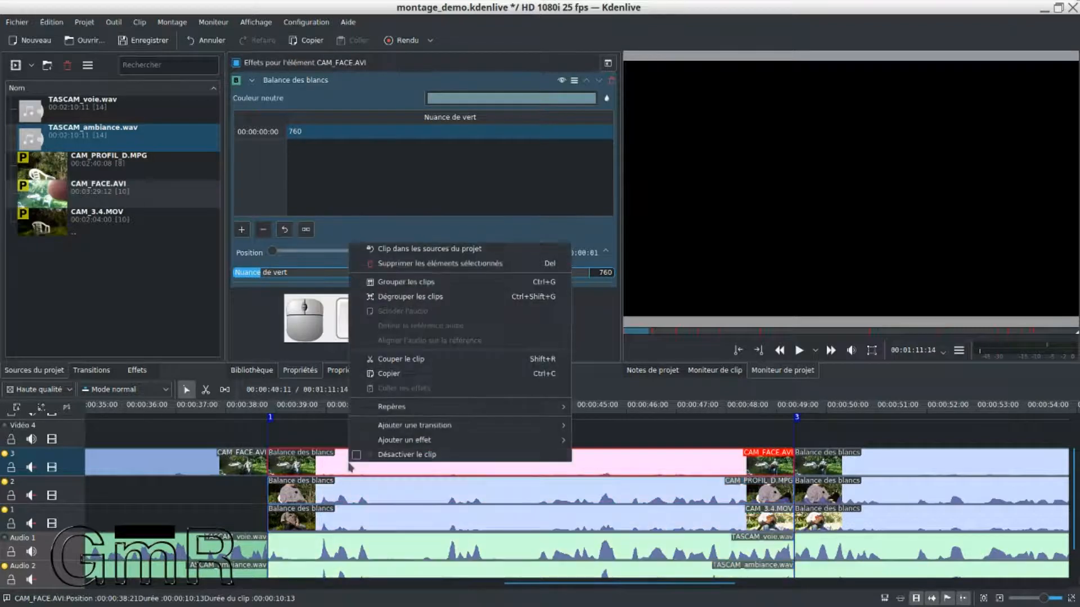
pyautogui.click(401, 297)
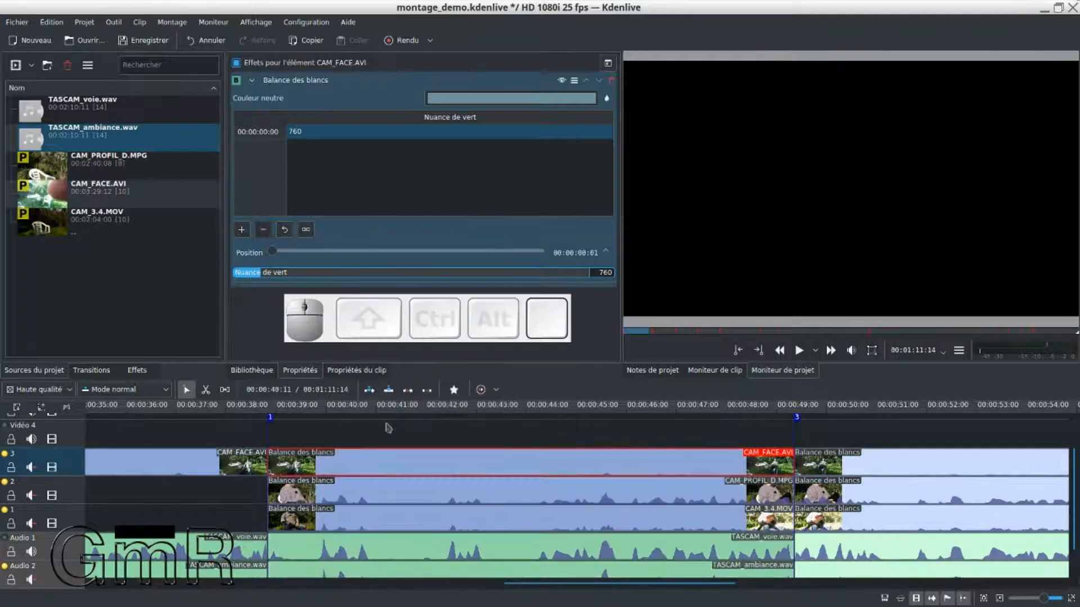
pyautogui.click(370, 465)
pyautogui.press('Delete')
pyautogui.click(369, 495)
pyautogui.press('Delete')
# Ungroup the segment starting at guide 3 (00:00:49:09) and delete its CAM_PROFIL_D.MPG and CAM_3.4.MOV clips, leaving only CAM_FACE.AVI
pyautogui.scroll(-5, 602, 463)
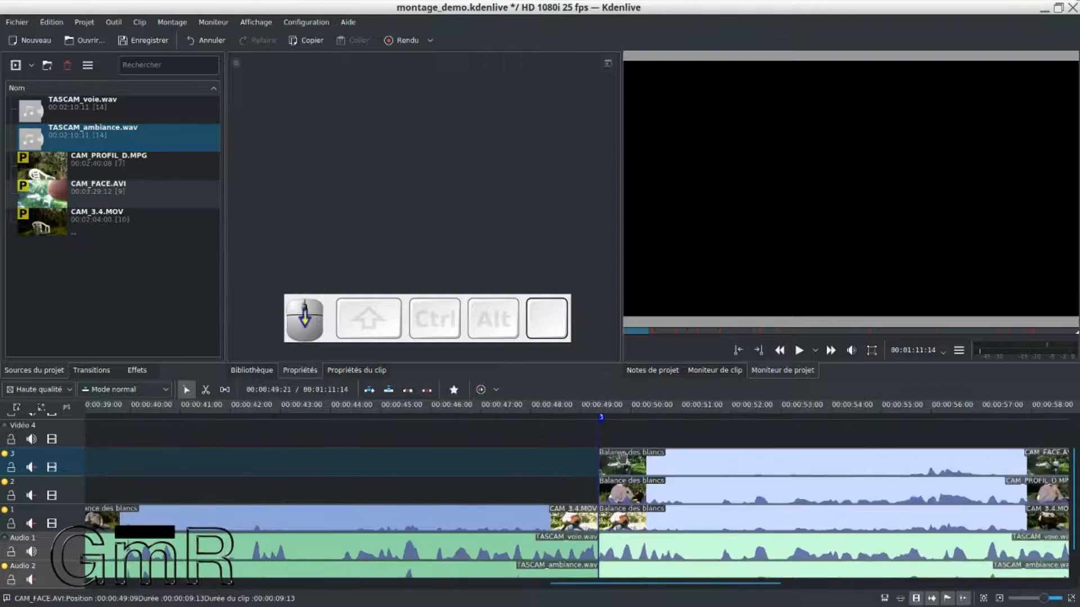
pyautogui.click(602, 463)
pyautogui.rightClick(602, 463)
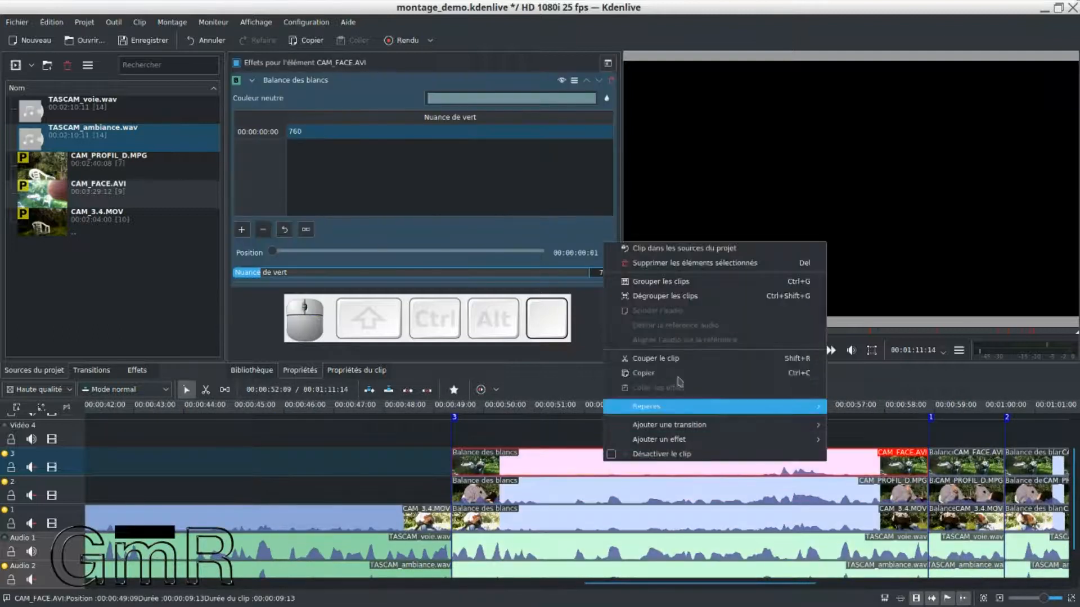
pyautogui.click(658, 297)
pyautogui.scroll(-4, 538, 482)
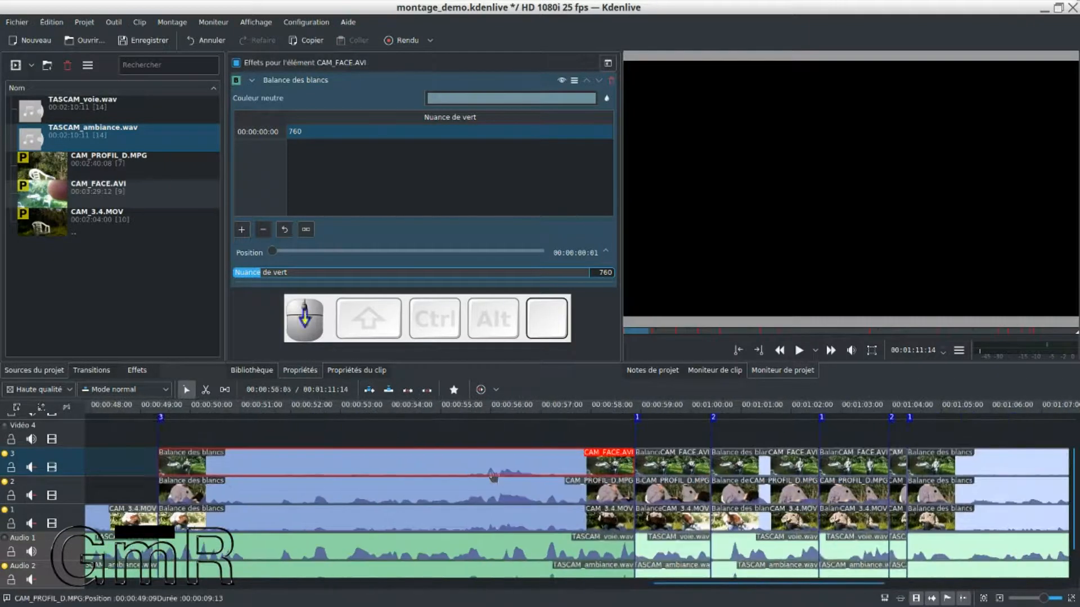
pyautogui.click(326, 464)
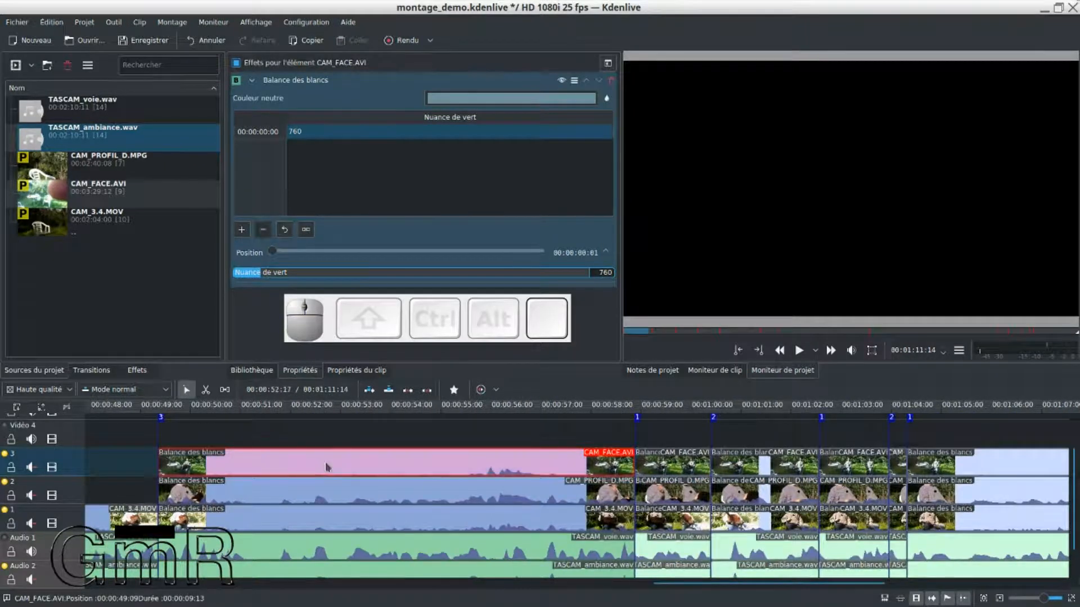
pyautogui.click(318, 491)
pyautogui.press('Delete')
pyautogui.click(320, 508)
pyautogui.press('Delete')
# Ungroup the short segment starting at guide 1 (00:00:58:22) and delete its CAM_FACE.AVI and CAM_PROFIL_D.MPG clips
pyautogui.hscroll(3, 596, 482)
pyautogui.click(484, 466)
pyautogui.rightClick(485, 464)
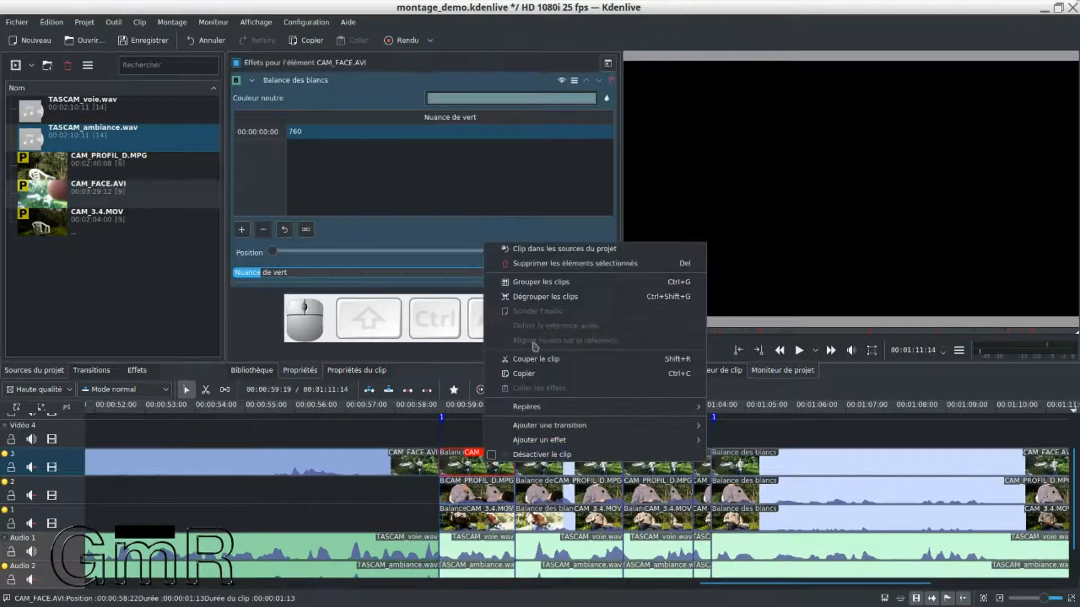
pyautogui.click(544, 296)
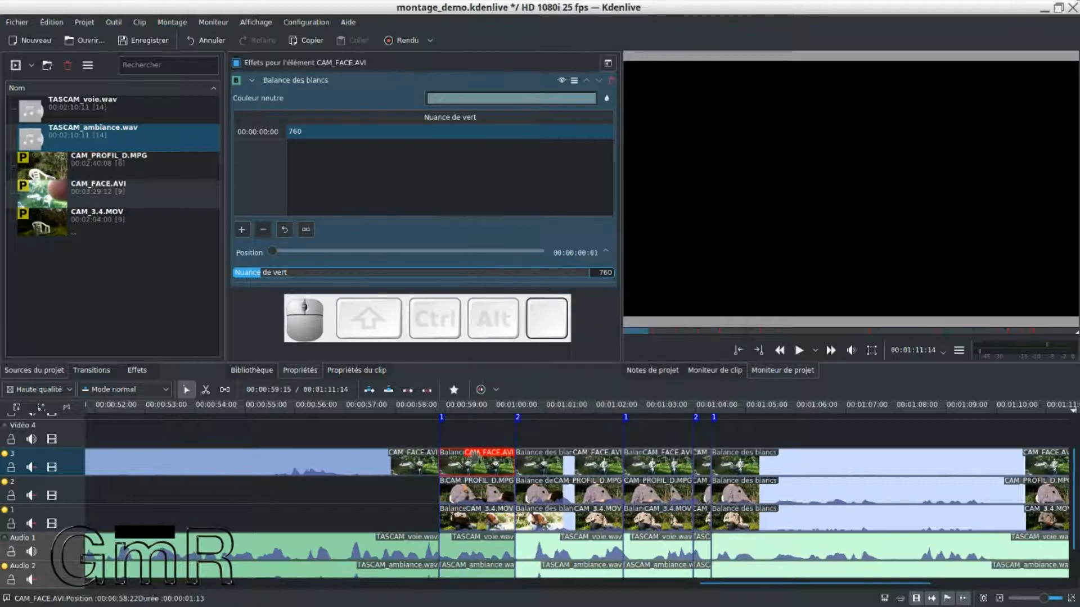
pyautogui.press('Delete')
pyautogui.click(478, 491)
pyautogui.press('Delete')
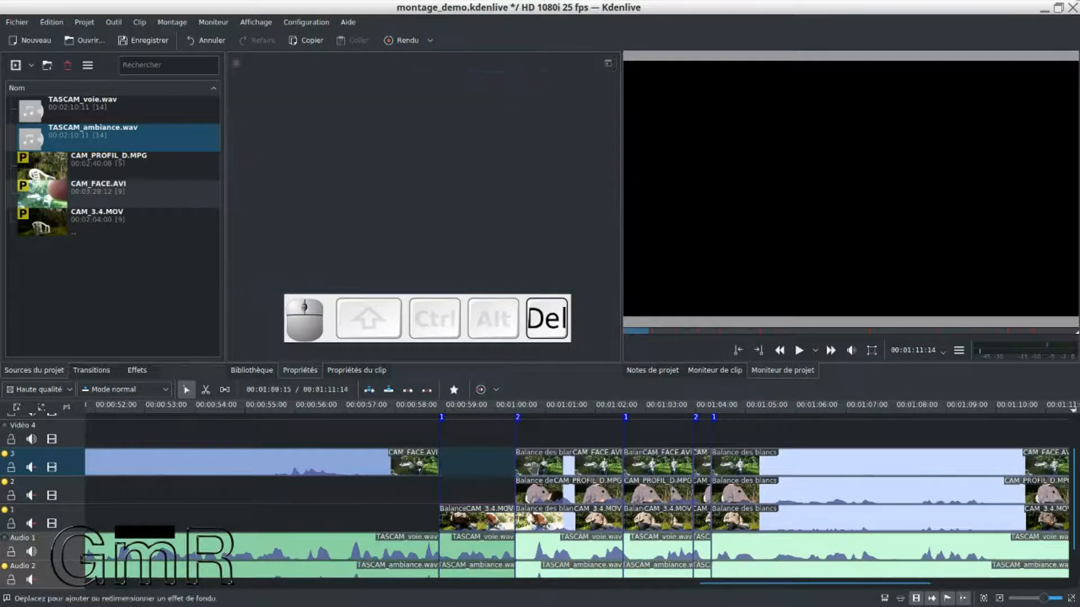
# Ungroup the segment starting at guide 2 (00:01:00:10) and delete its CAM_FACE.AVI and CAM_3.4.MOV clips, keeping CAM_PROFIL_D.MPG on track 2
pyautogui.click(541, 468)
pyautogui.rightClick(541, 466)
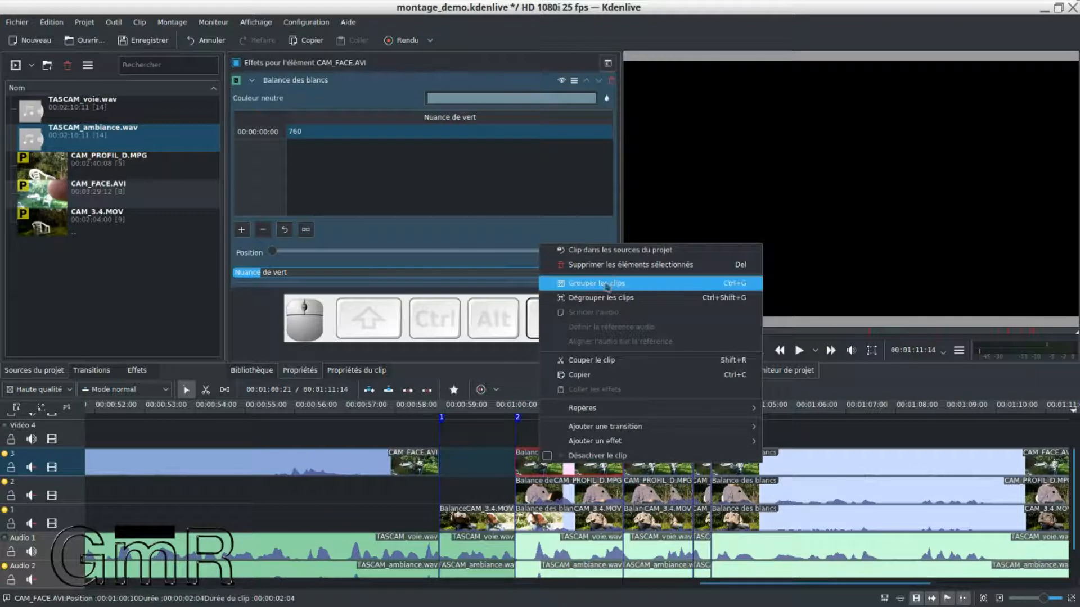
pyautogui.click(605, 299)
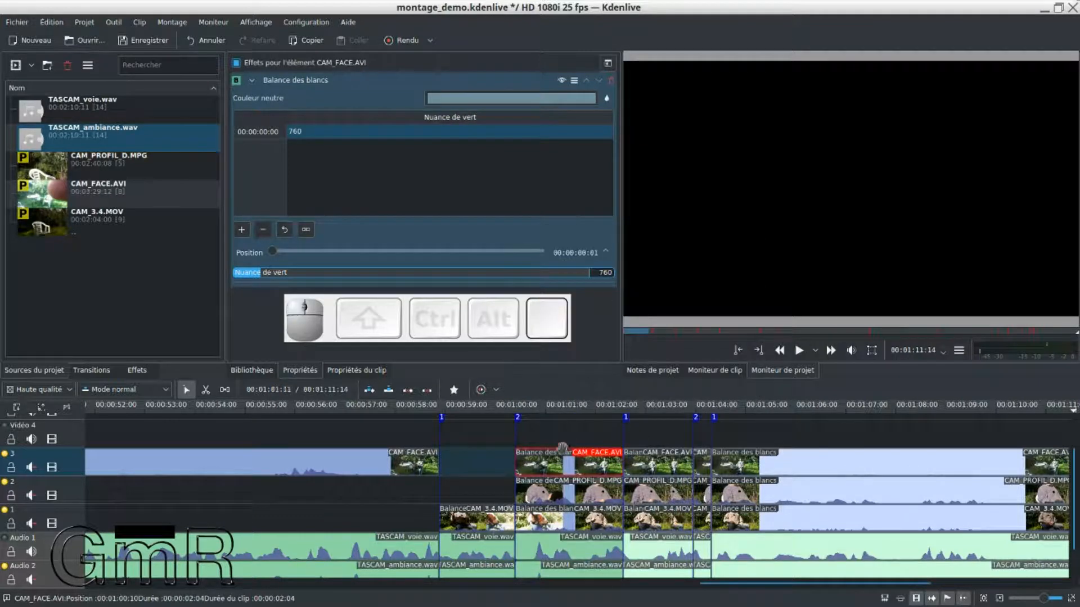
pyautogui.click(553, 466)
pyautogui.press('Delete')
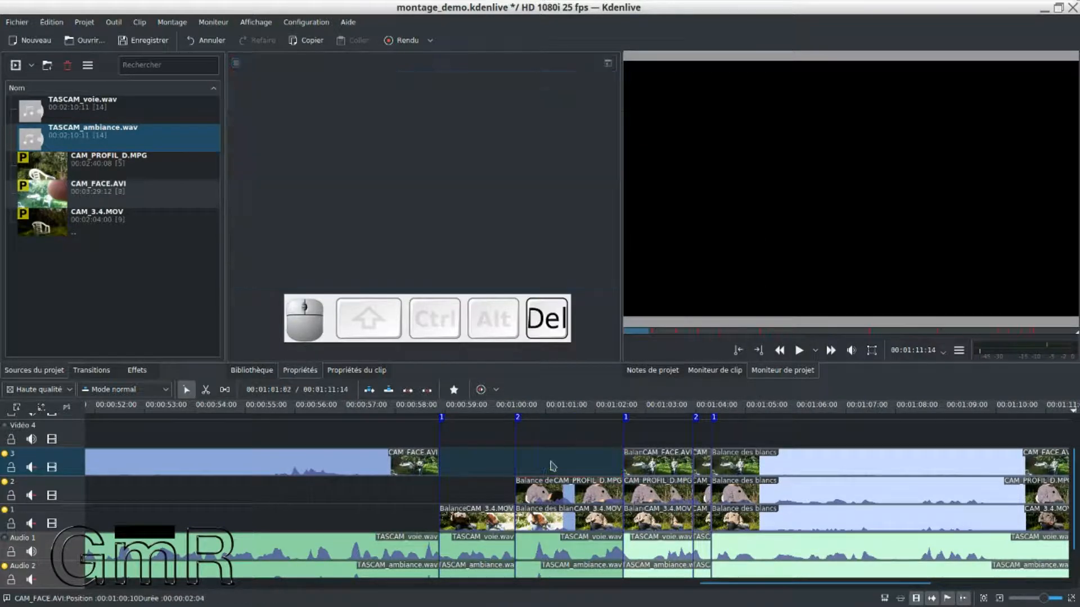
pyautogui.click(611, 520)
pyautogui.press('Delete')
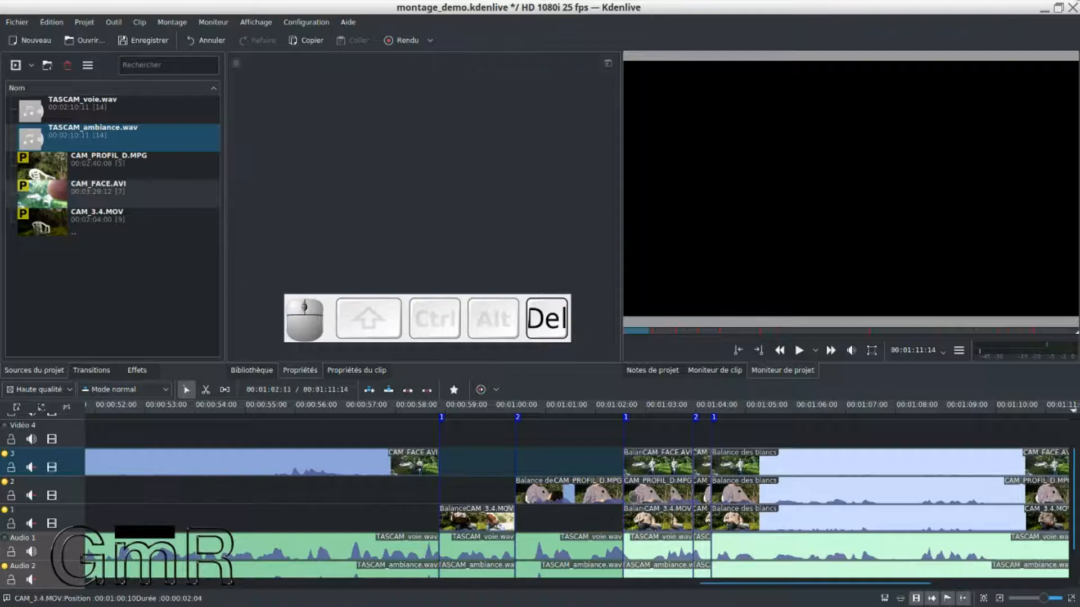
# Ungroup the segment starting at guide 1 (00:01:02:14) and delete its CAM_FACE.AVI and CAM_PROFIL_D.MPG clips, leaving only CAM_3.4.MOV
pyautogui.scroll(-3, 585, 481)
pyautogui.click(501, 460)
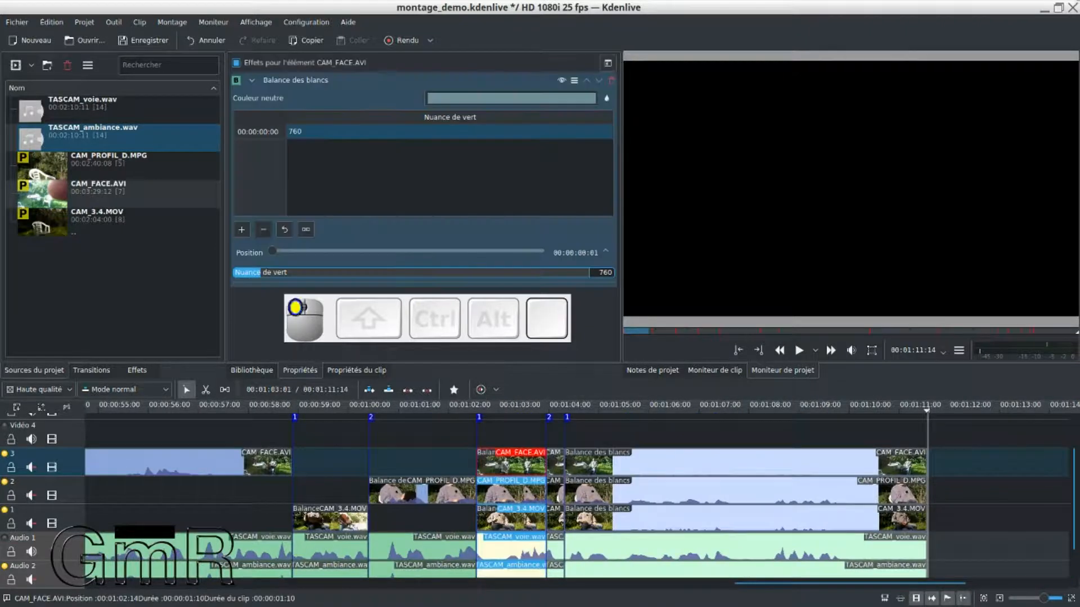
pyautogui.rightClick(502, 460)
pyautogui.click(548, 298)
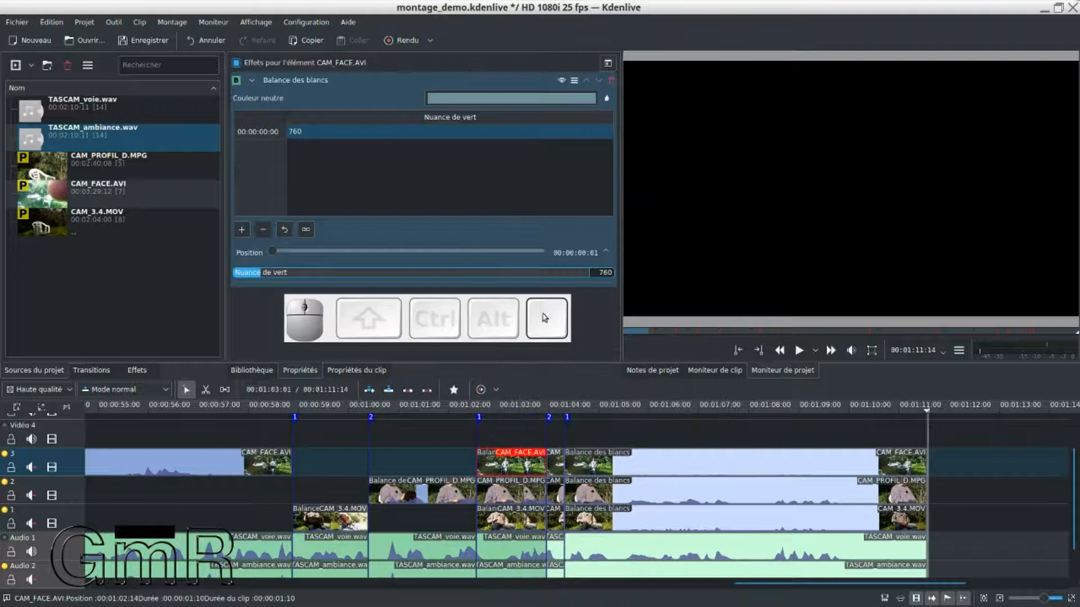
pyautogui.press('Delete')
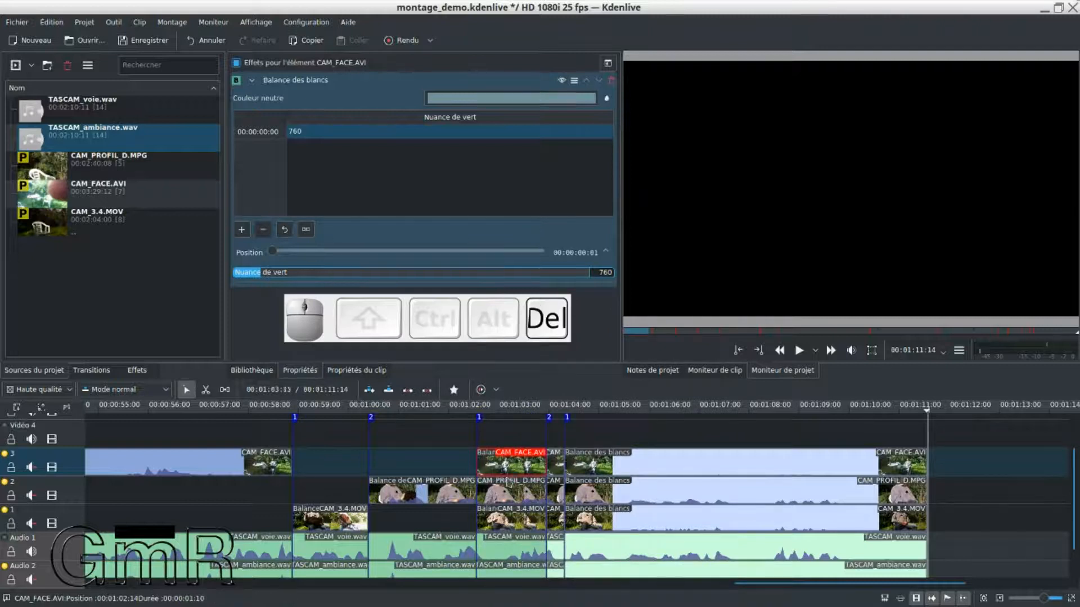
pyautogui.click(502, 487)
pyautogui.press('Delete')
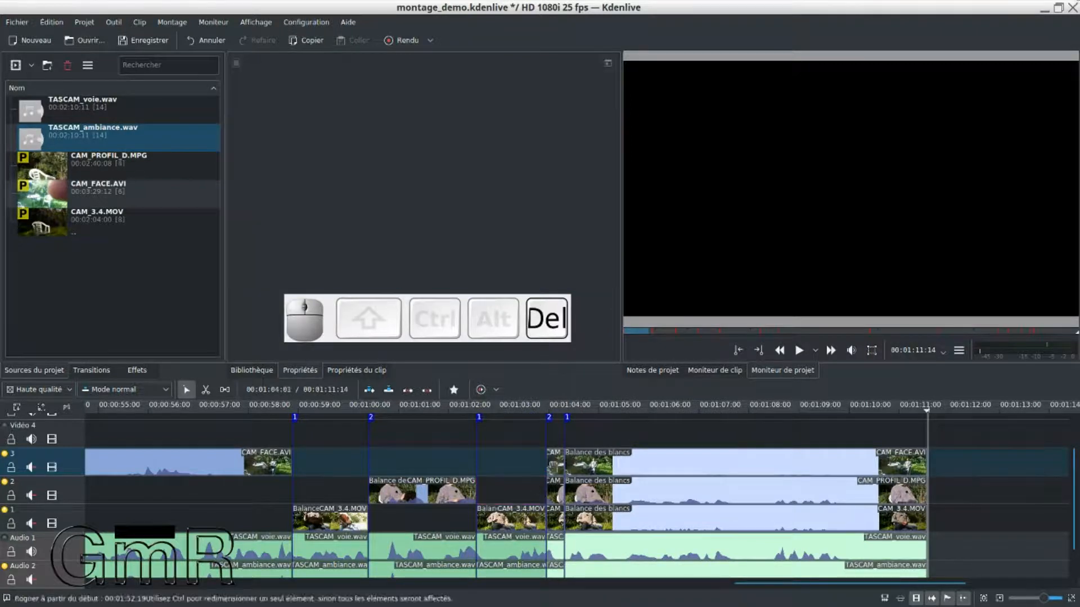
# Ungroup the short segment starting at guide 2 (00:01:03:24) and delete its CAM_FACE.AVI and CAM_3.4.MOV clips, keeping CAM_PROFIL_D.MPG
pyautogui.click(555, 464)
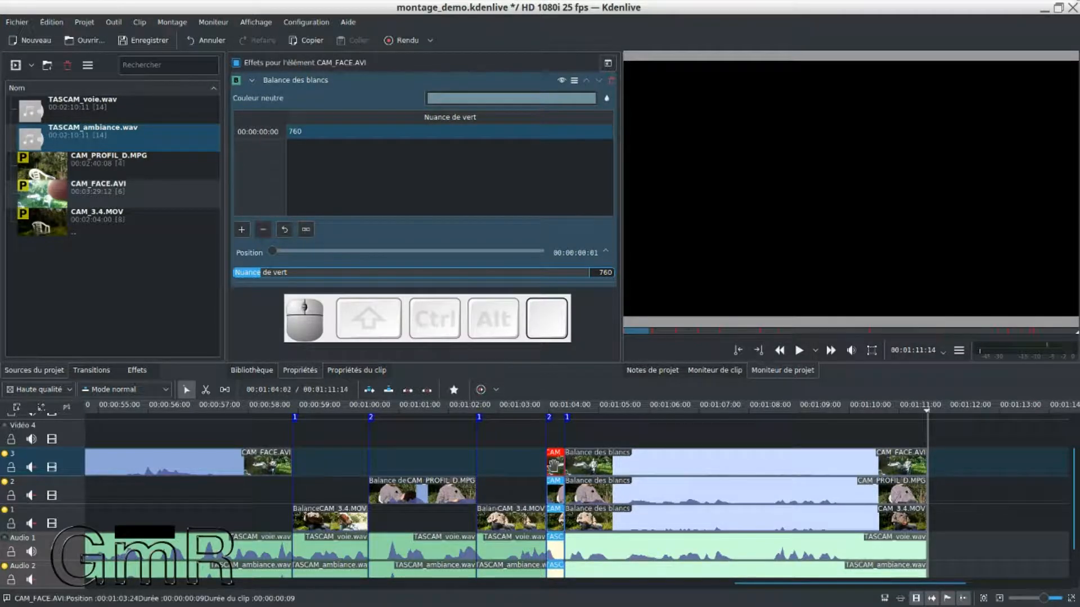
pyautogui.click(556, 466)
pyautogui.rightClick(555, 467)
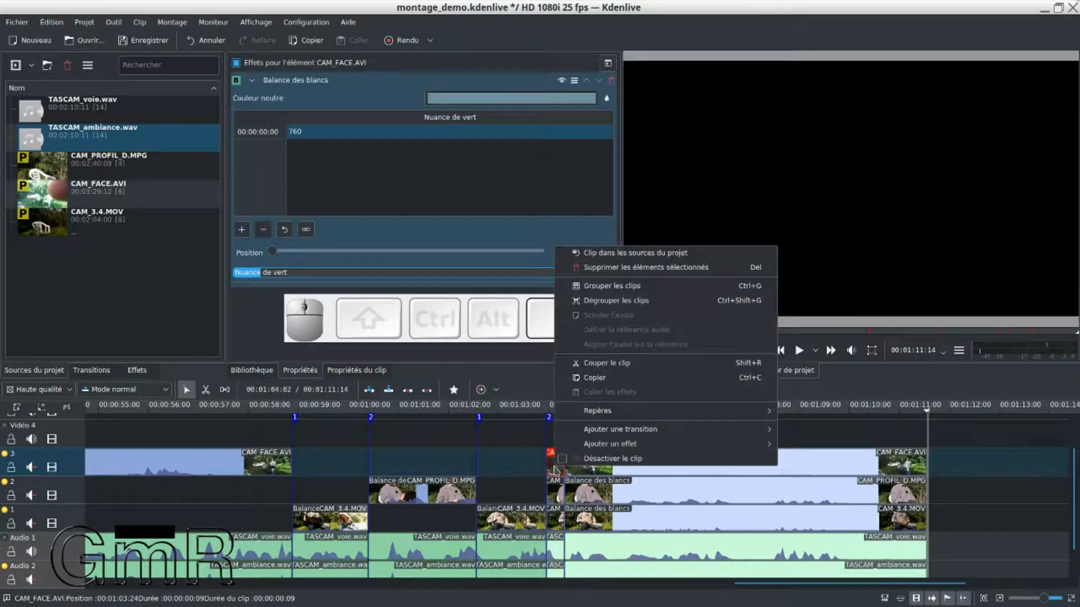
pyautogui.click(625, 305)
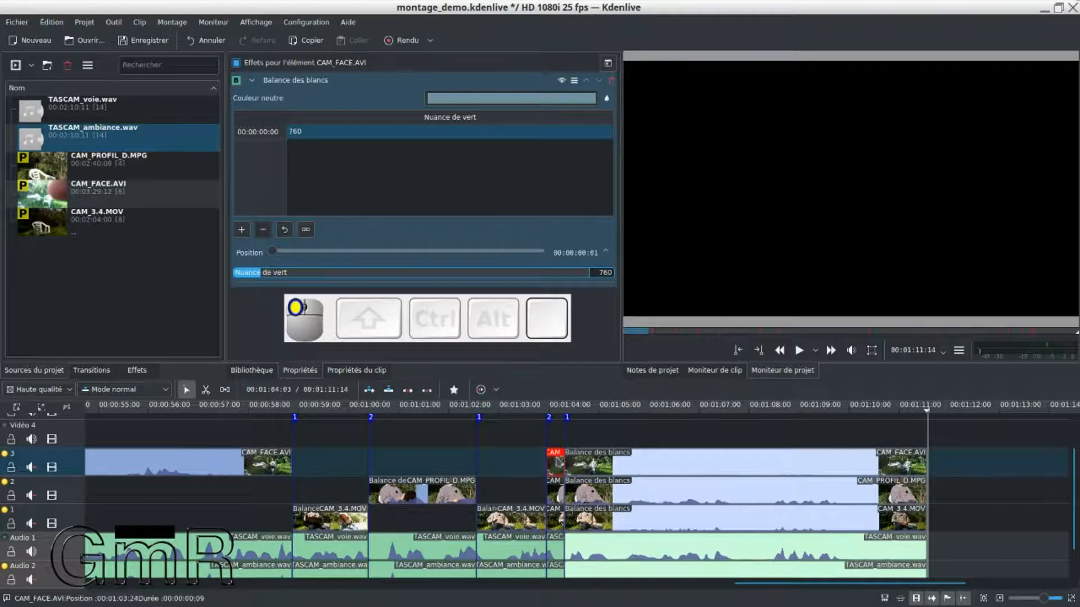
pyautogui.press('Delete')
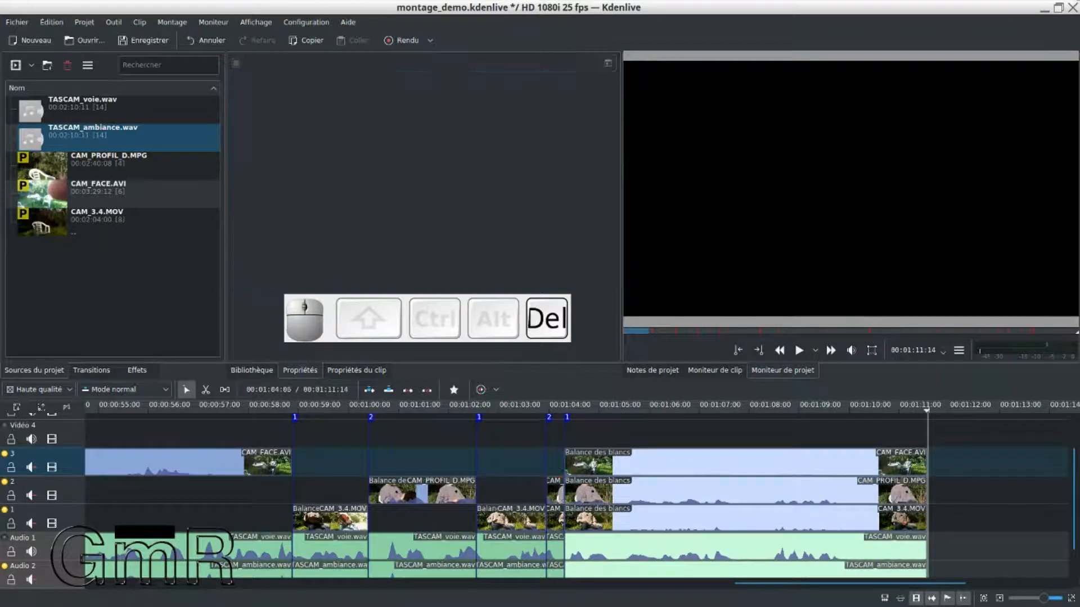
pyautogui.click(555, 519)
pyautogui.press('Delete')
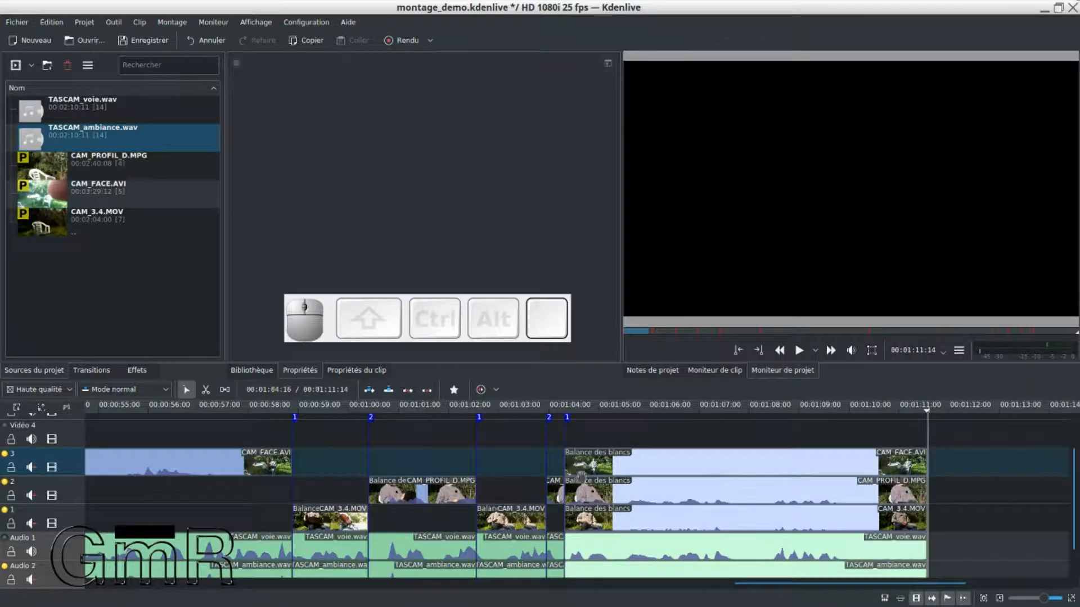
# Ungroup the final segment starting at guide 1 (00:01:04:08) and delete its CAM_FACE.AVI and CAM_PROFIL_D.MPG clips, leaving only CAM_3.4.MOV
pyautogui.click(585, 462)
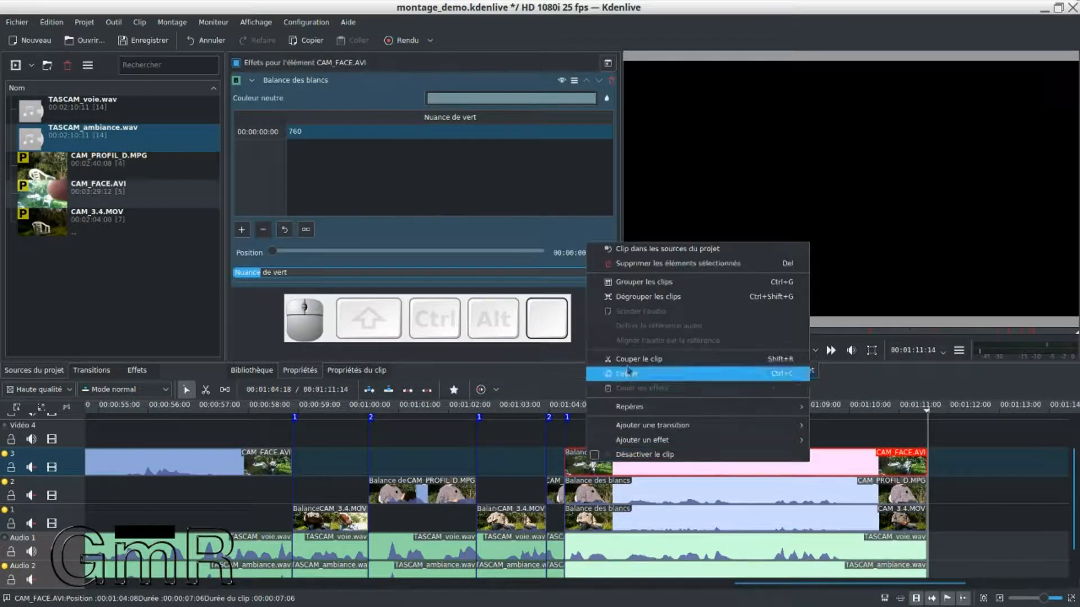
pyautogui.click(641, 296)
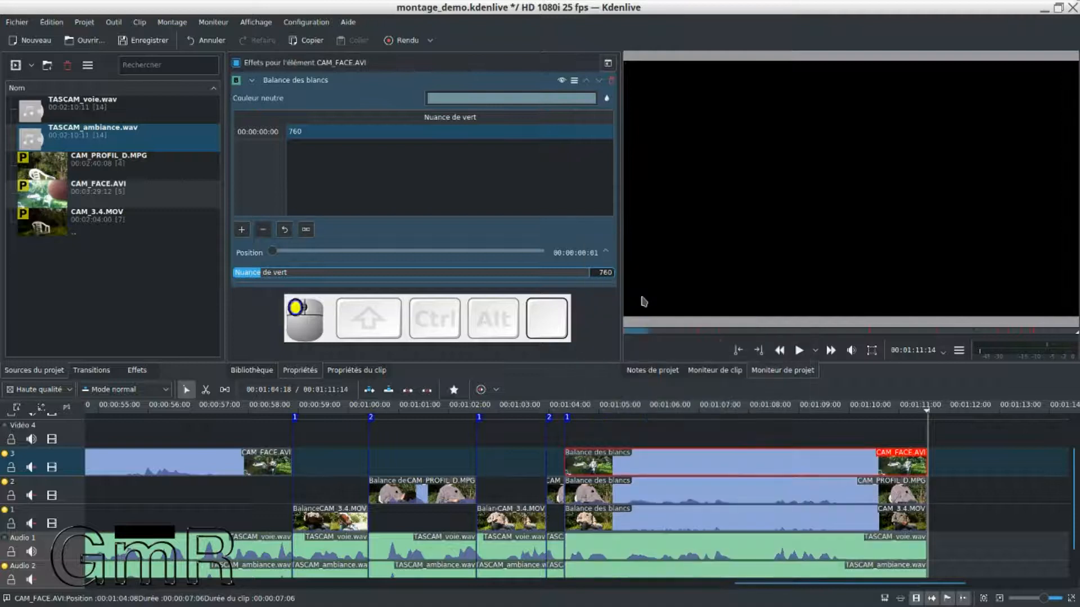
pyautogui.click(614, 462)
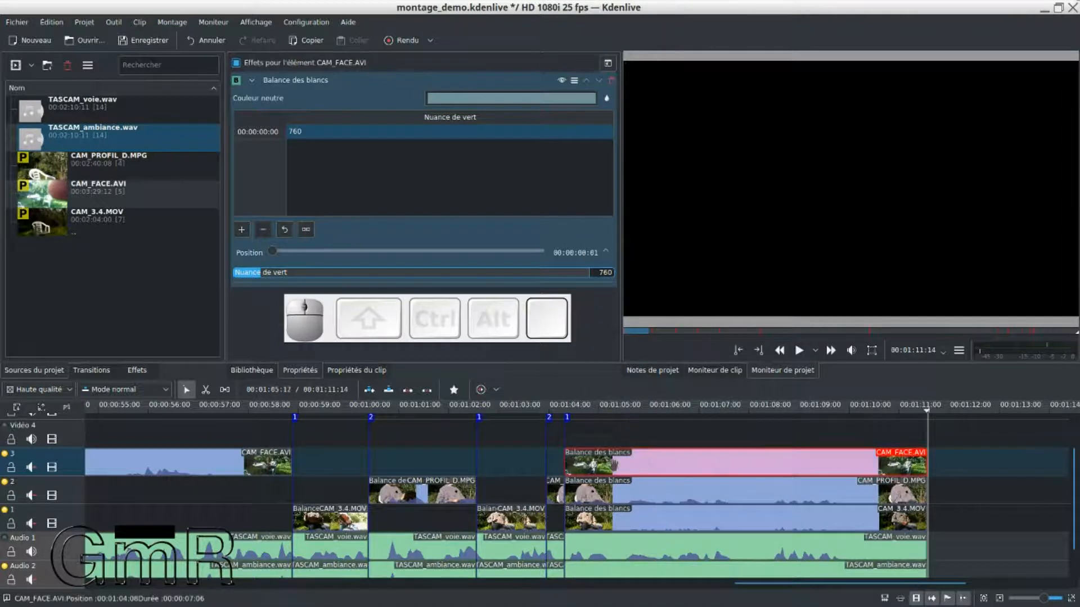
pyautogui.press('Delete')
pyautogui.click(710, 491)
pyautogui.press('Delete')
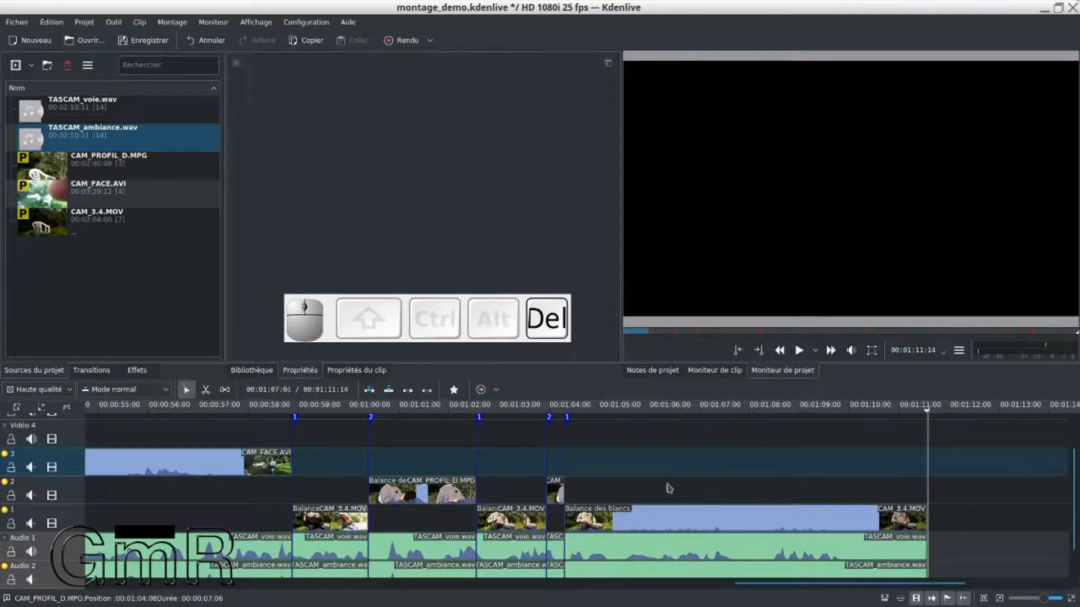
# Return to the start of the timeline and briefly play the cleaned-up edit in the project monitor
pyautogui.keyDown('ctrl'); pyautogui.scroll(-5, 652, 477); pyautogui.keyUp('ctrl')
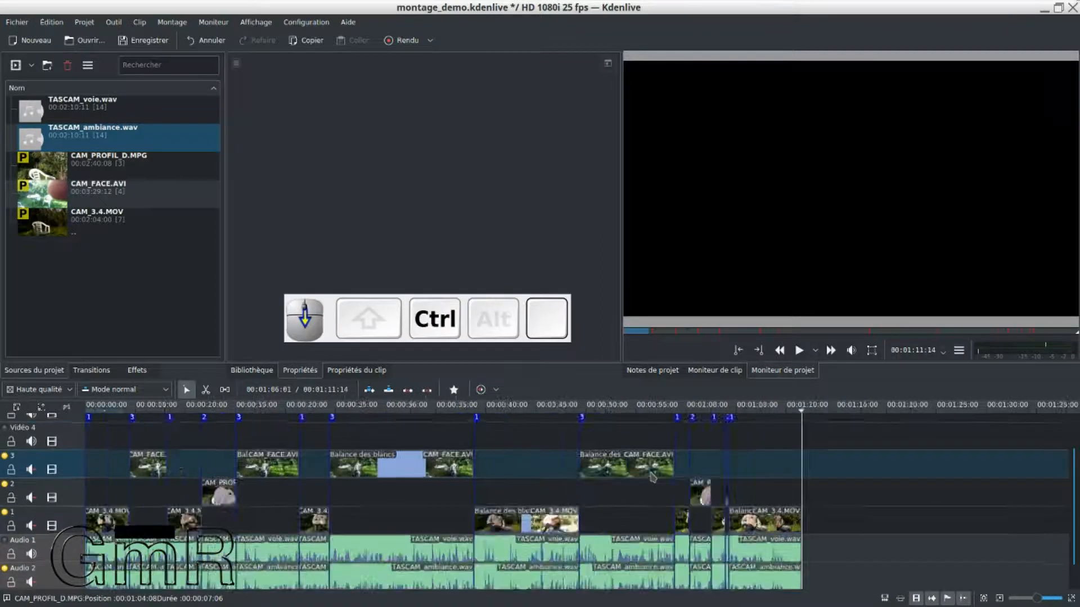
pyautogui.keyDown('ctrl'); pyautogui.scroll(5, 238, 499); pyautogui.keyUp('ctrl')
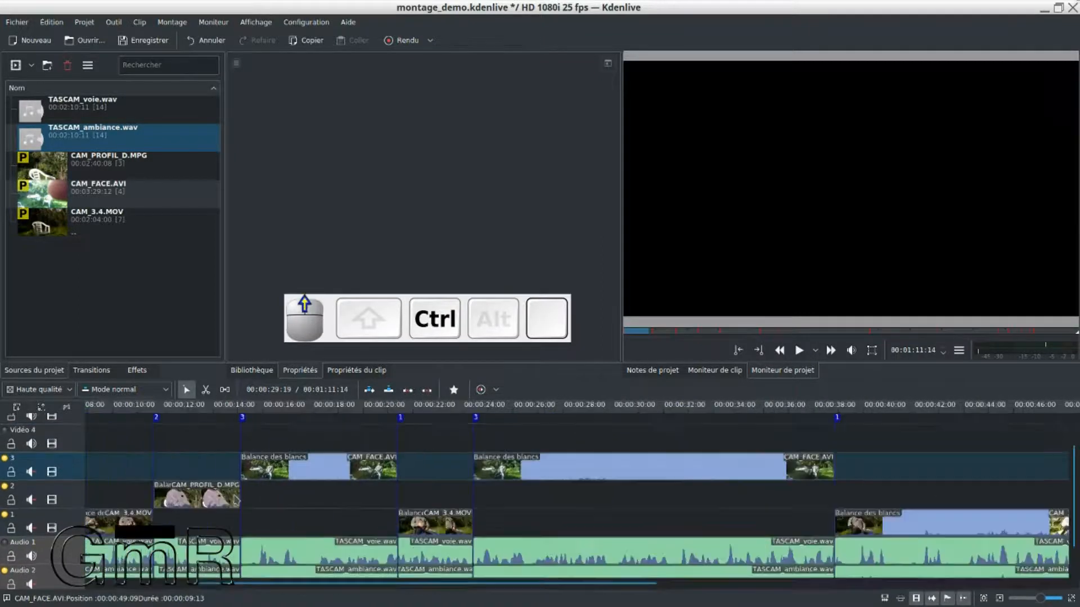
pyautogui.moveTo(267, 581); pyautogui.dragTo(112, 583)
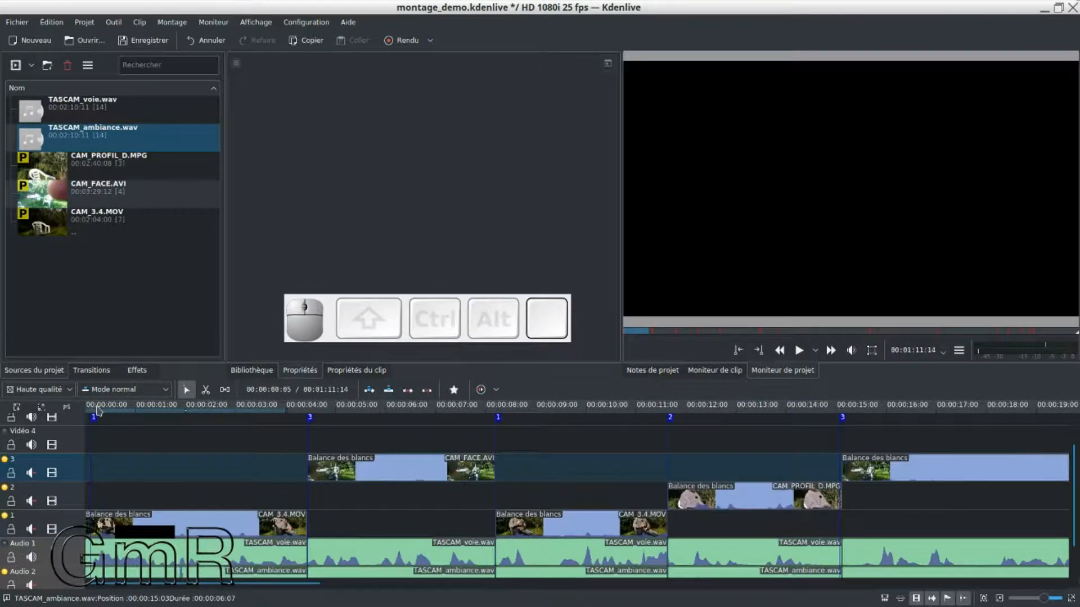
pyautogui.click(97, 410)
pyautogui.press('space')
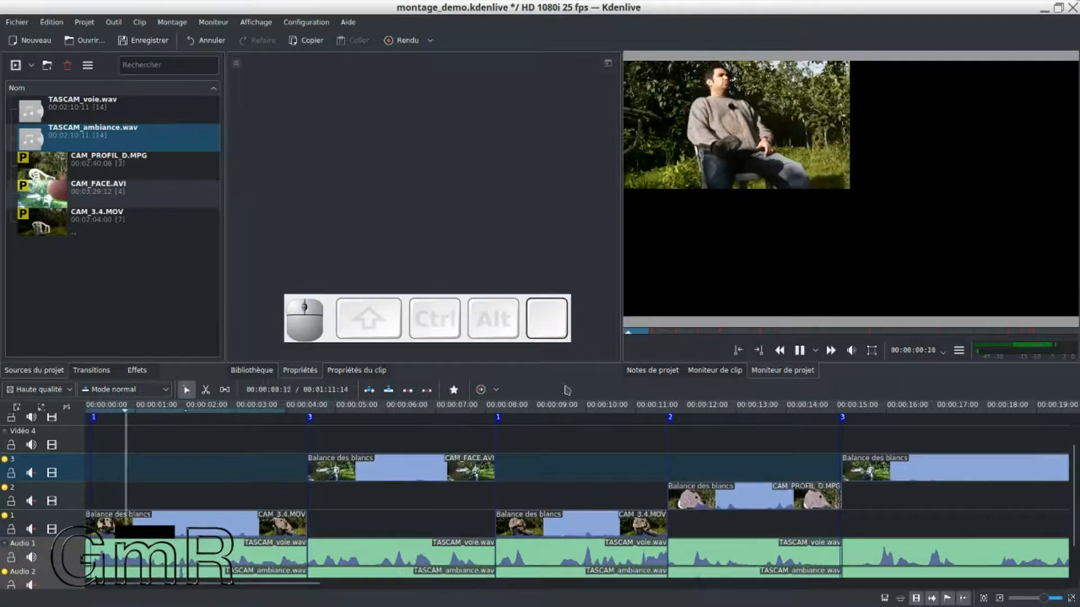
pyautogui.press('space')
# Turn off the multitrack view in the project monitor and play the edit to check the camera changes full frame
pyautogui.click(958, 351)
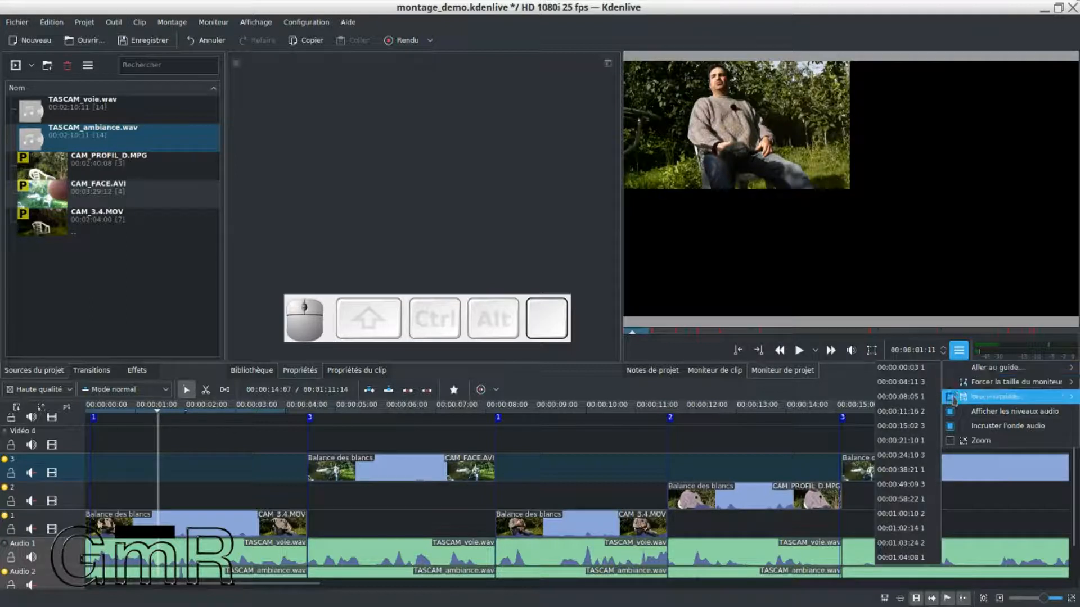
pyautogui.click(955, 397)
pyautogui.press('space')
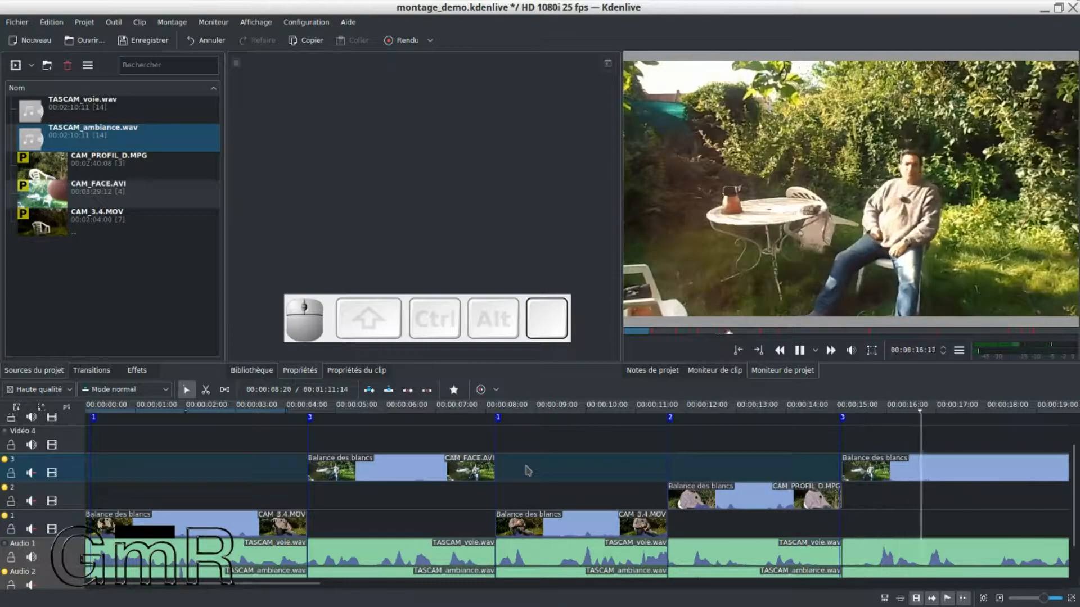
pyautogui.scroll(-3, 607, 470)
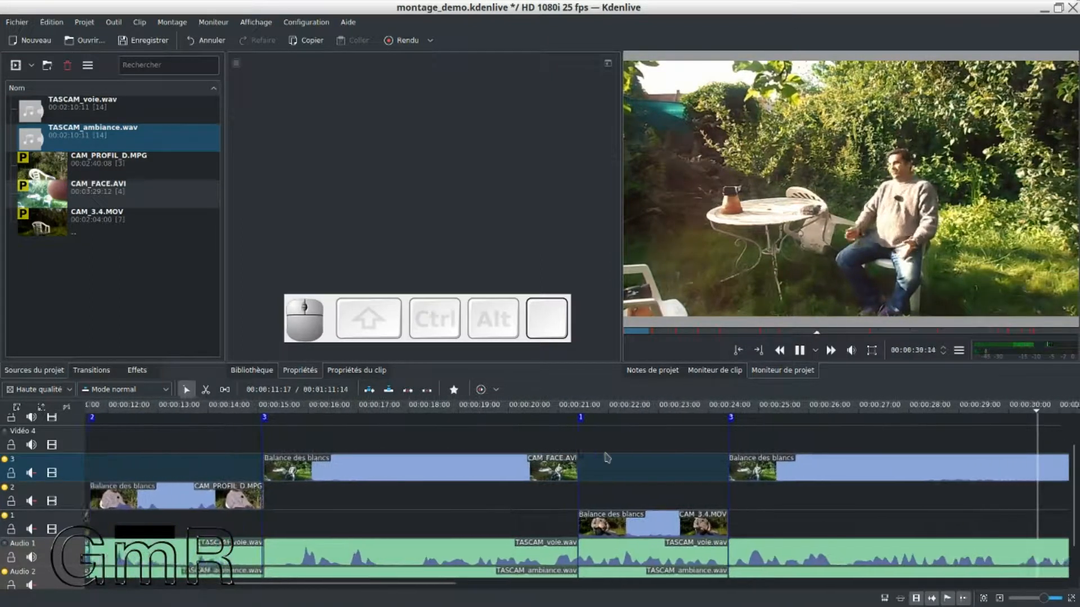
pyautogui.press('space')
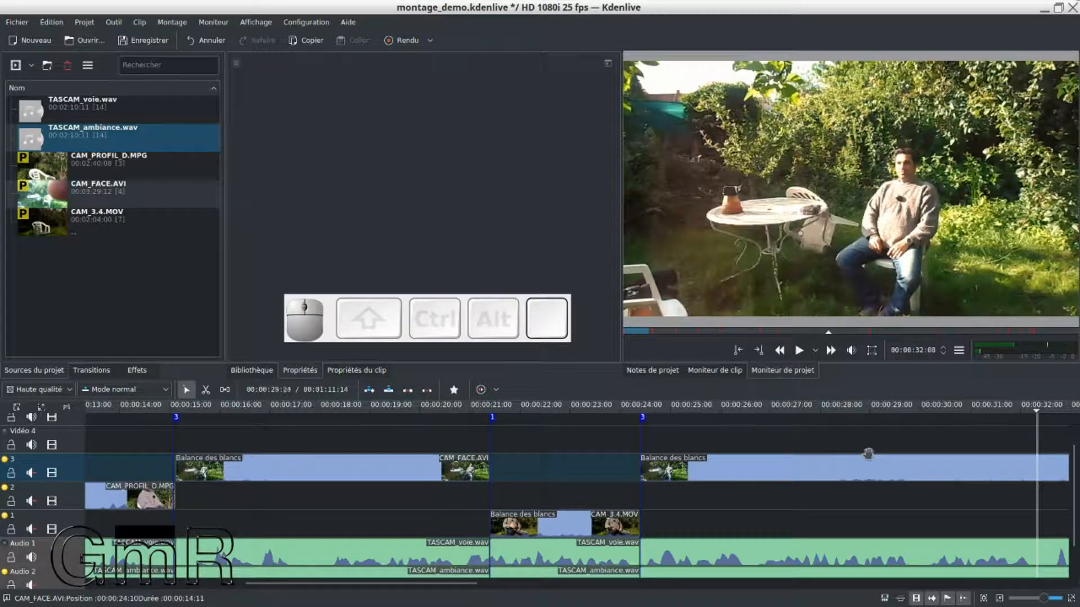
# Add a fade-out at the end of the last CAM_3.4.MOV clip on track 1
pyautogui.hscroll(10, 868, 454)
pyautogui.scroll(2, 643, 494)
pyautogui.scroll(-2, 644, 495)
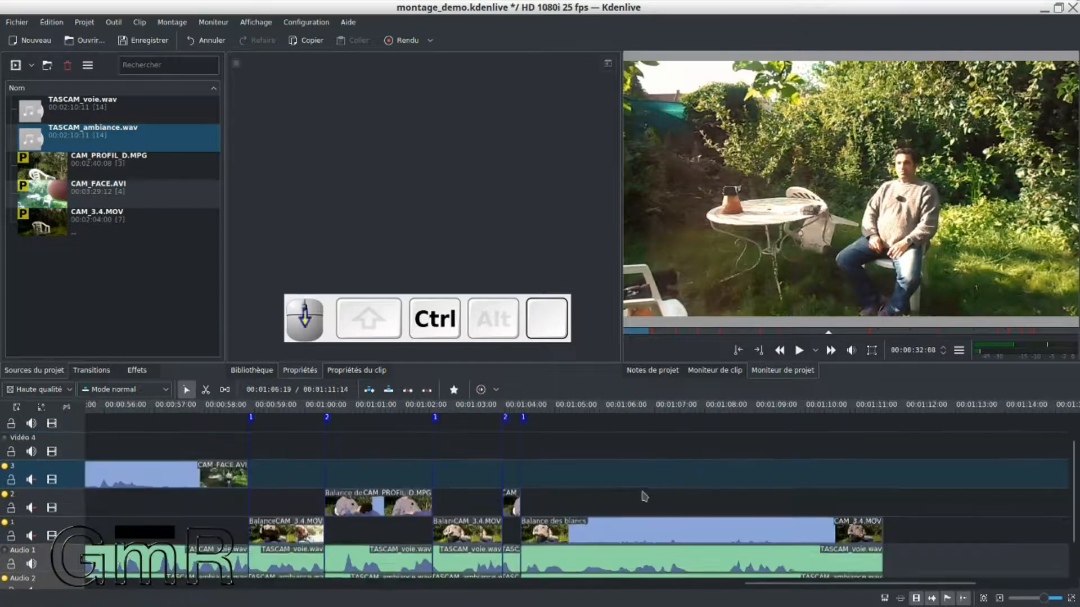
pyautogui.click(873, 522)
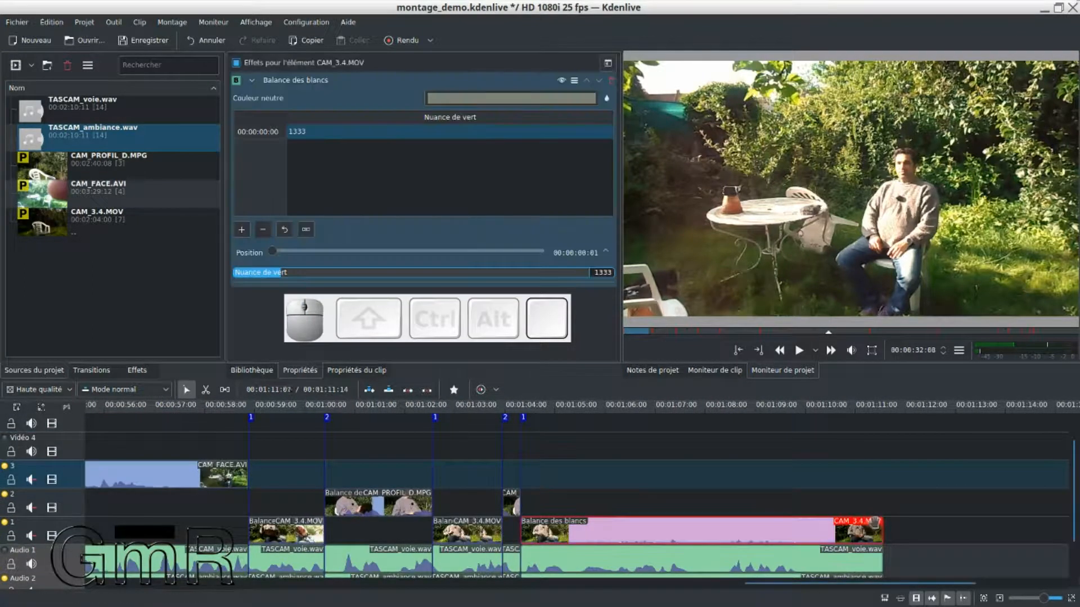
pyautogui.moveTo(861, 524); pyautogui.dragTo(911, 502)
# Add a 14-frame fade from black at the start of the first CAM_3.4.MOV clip on track 1 and play it back
pyautogui.scroll(8, 109, 455)
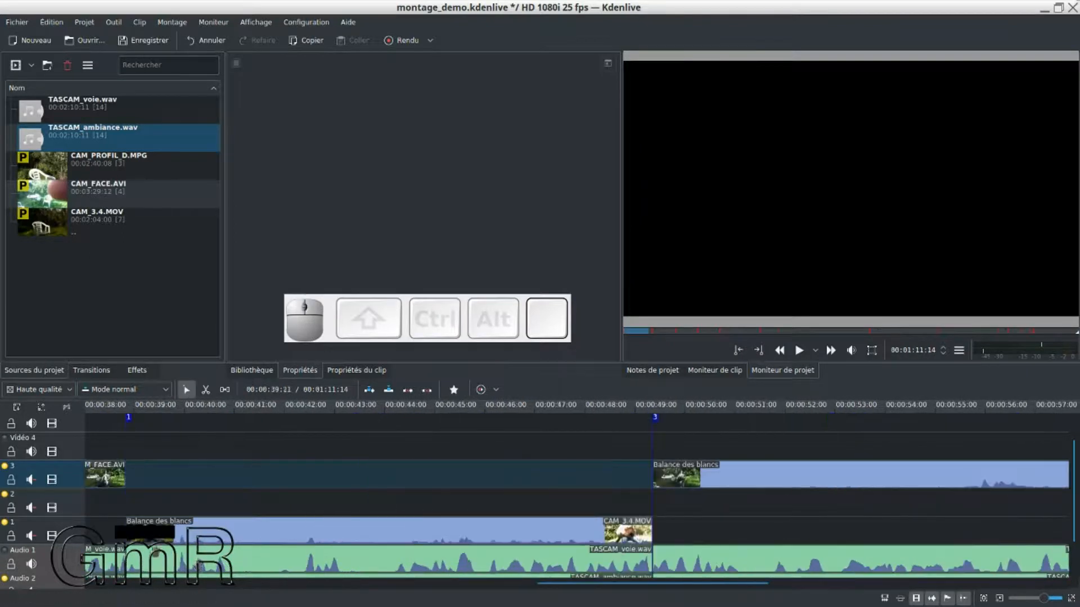
pyautogui.scroll(10, 160, 548)
pyautogui.scroll(8, 162, 547)
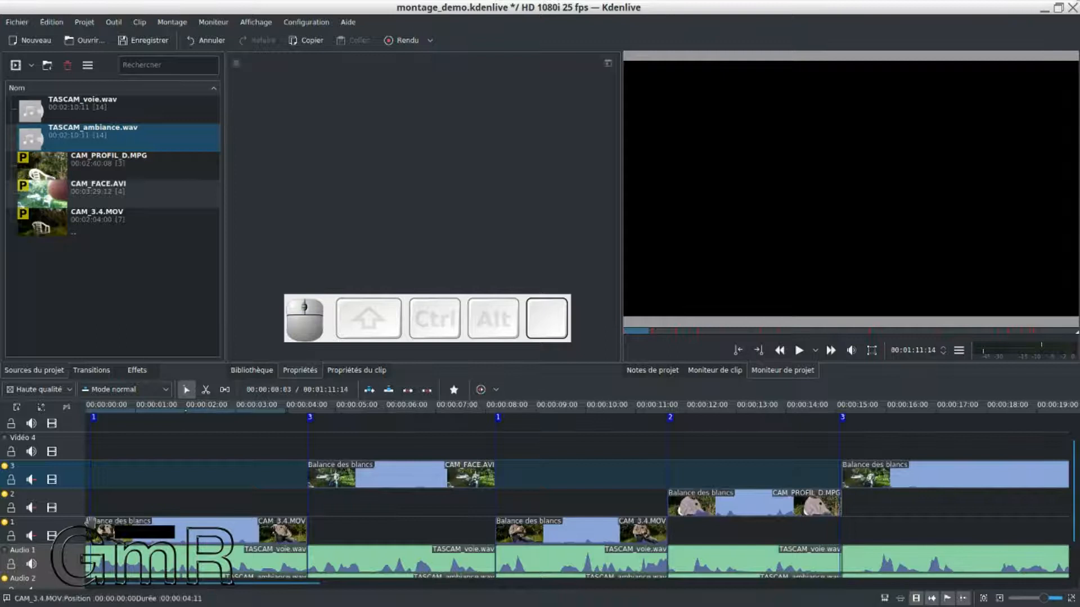
pyautogui.click(93, 532)
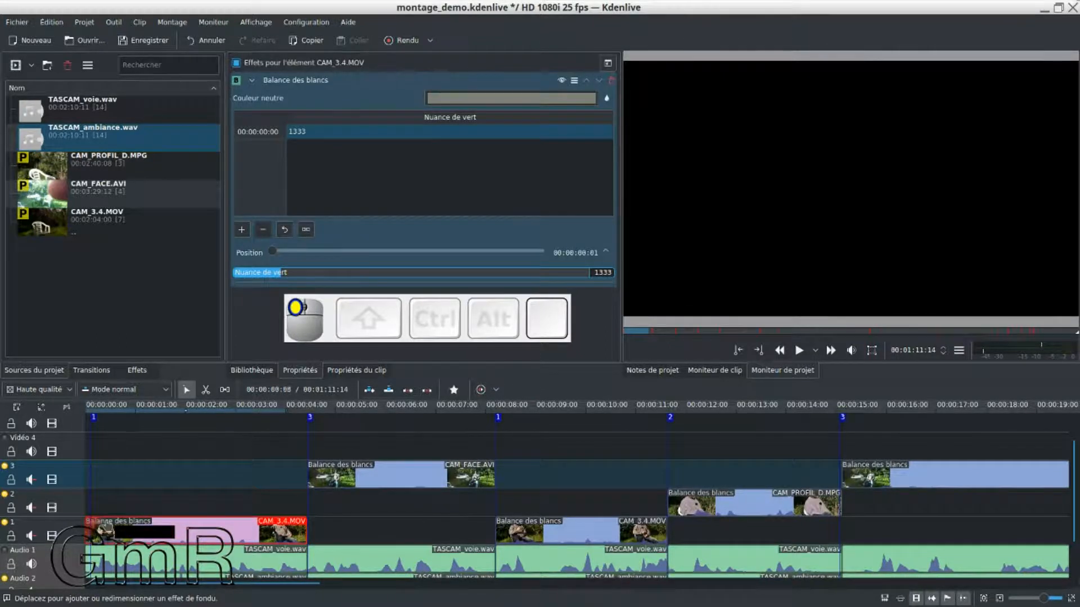
pyautogui.moveTo(90, 520); pyautogui.dragTo(113, 520)
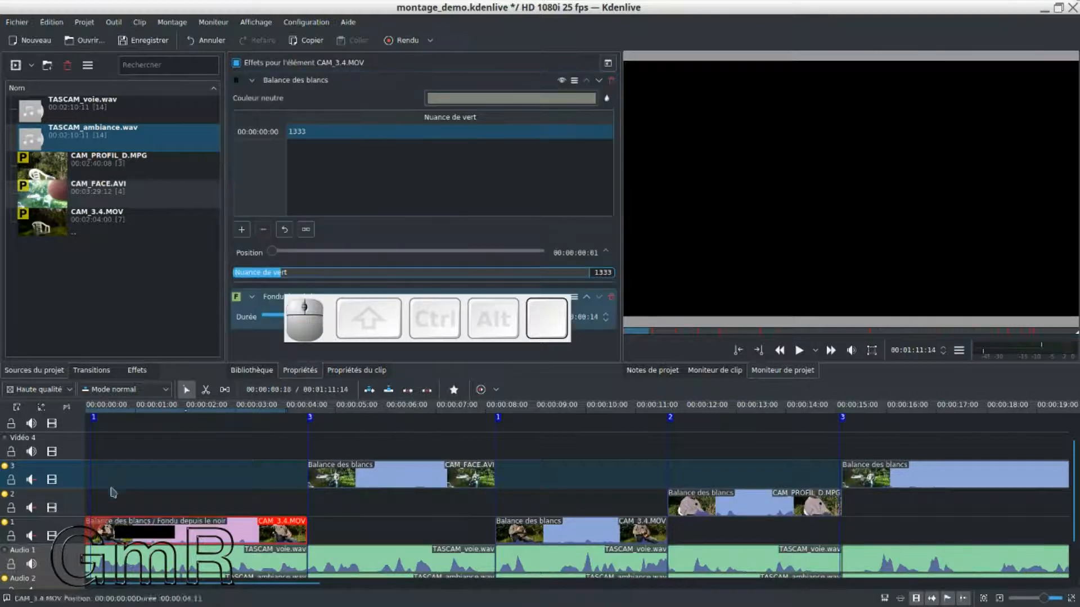
pyautogui.press('space')
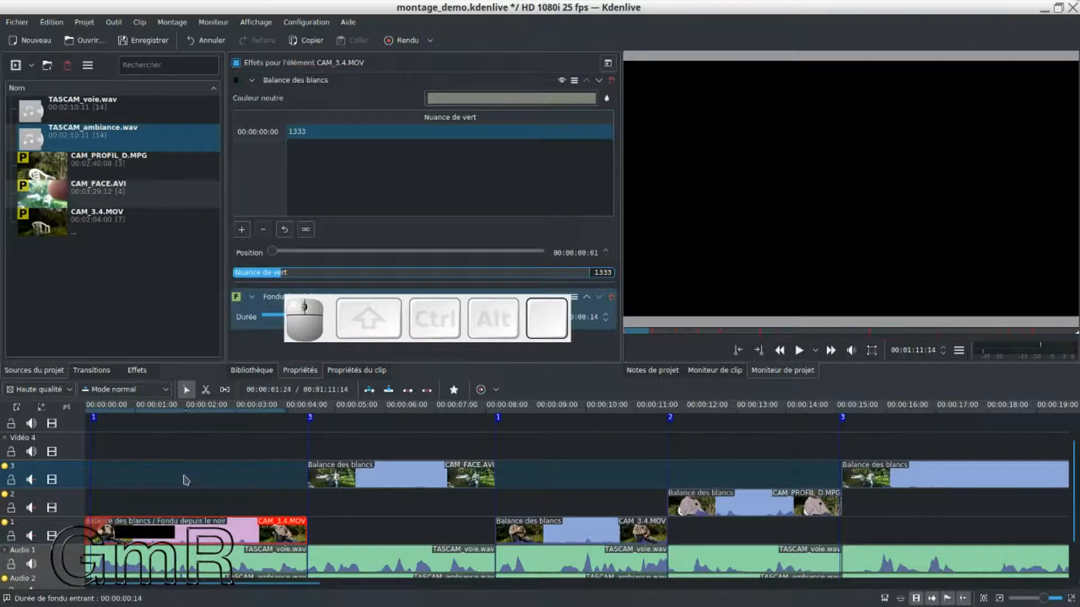
pyautogui.press('space')
pyautogui.click(125, 491)
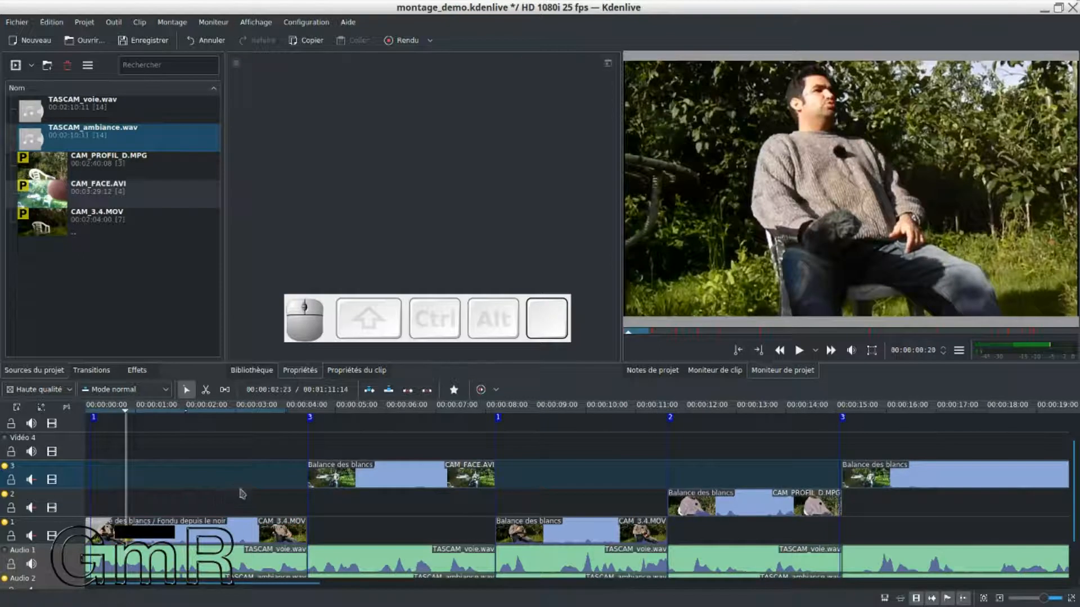
# Add the Position et zoom effect to the CAM_FACE.AVI clip starting at guide 3 (00:00:04:11), previewing its frame near 00:00:06:10
pyautogui.click(365, 480)
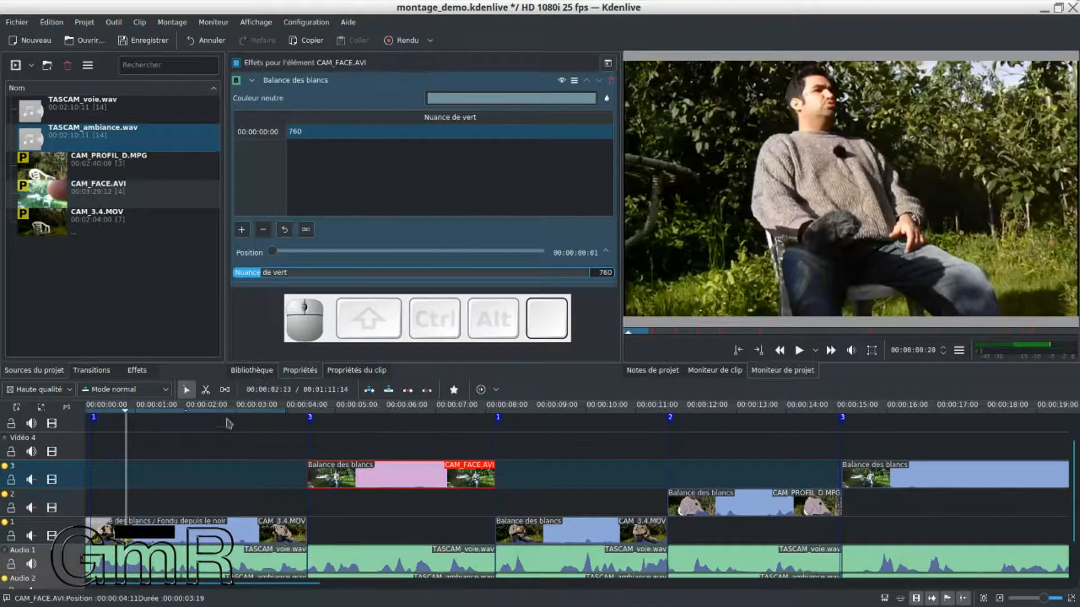
pyautogui.click(407, 414)
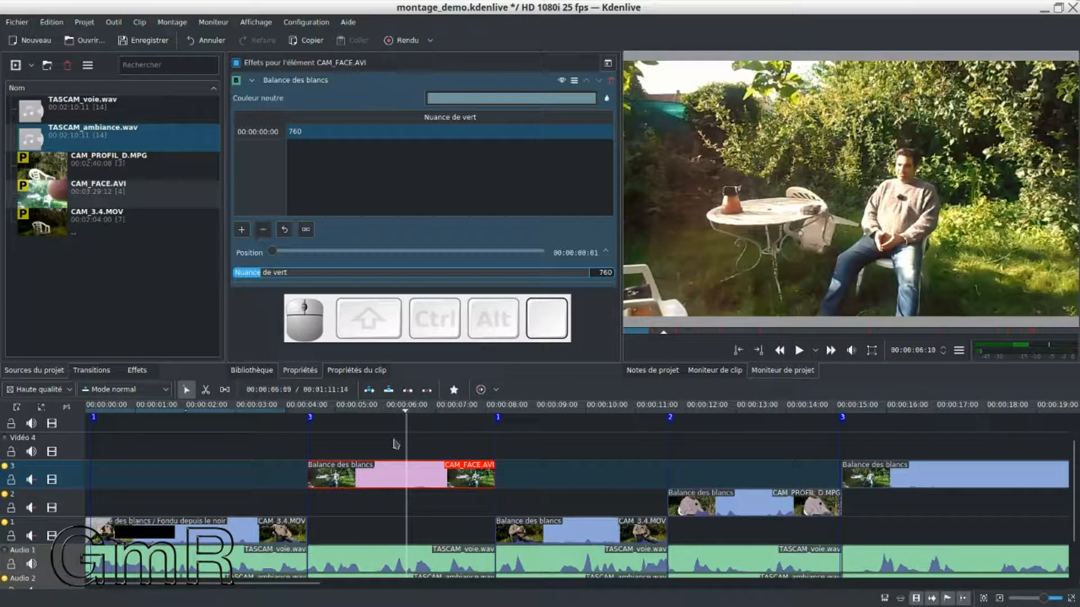
pyautogui.moveTo(330, 309); pyautogui.dragTo(428, 390)
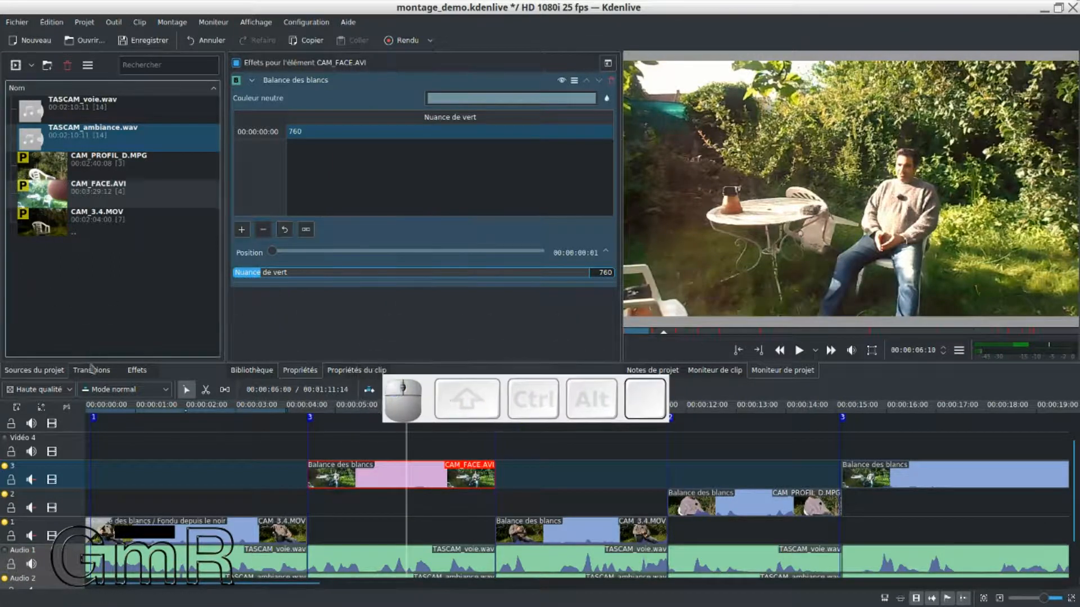
pyautogui.click(136, 371)
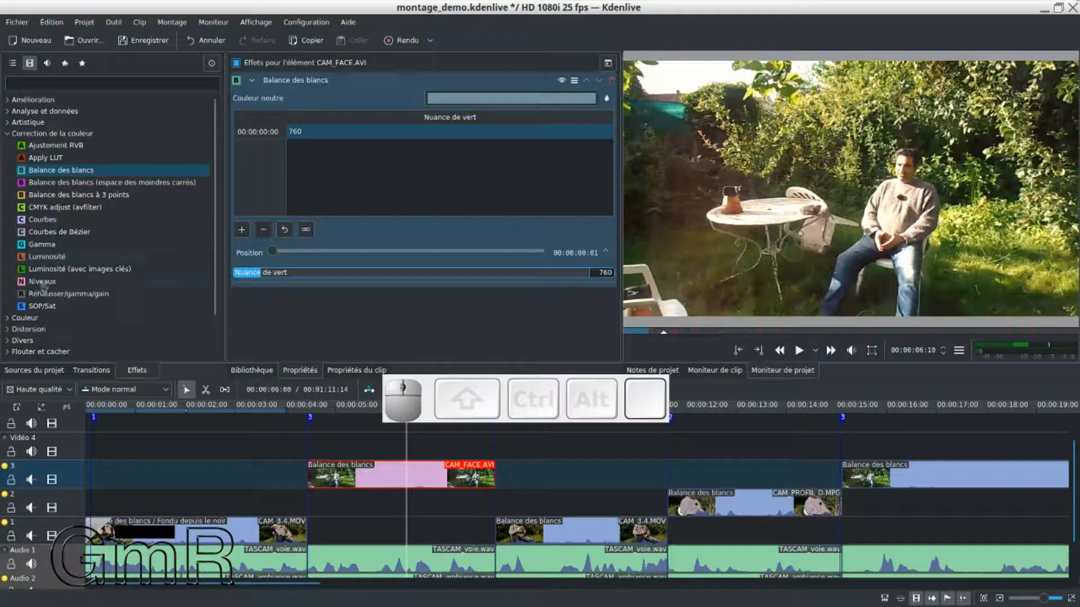
pyautogui.click(34, 332)
pyautogui.doubleClick(34, 332)
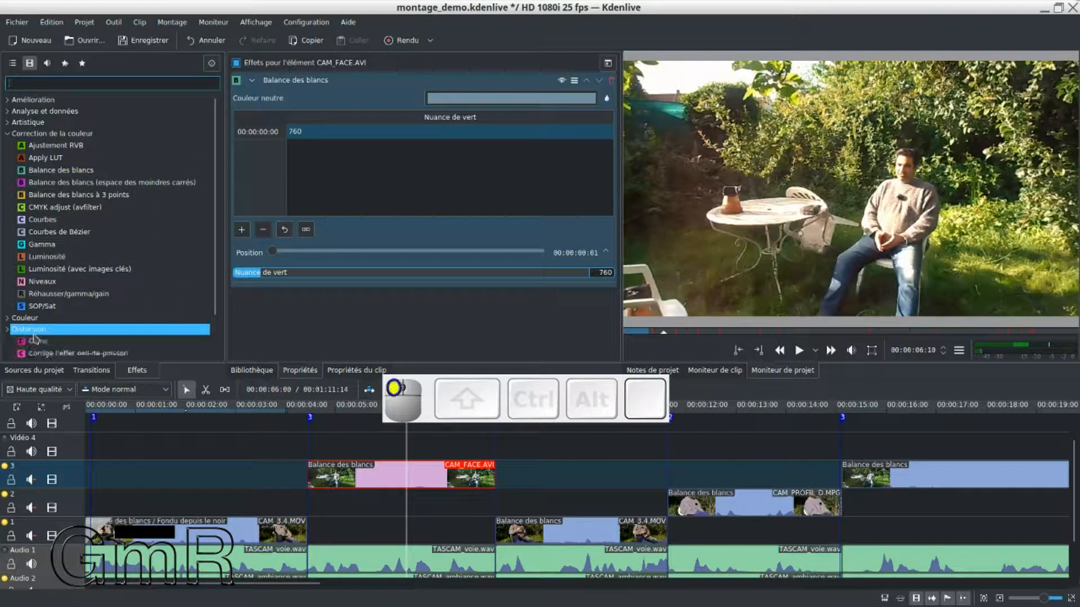
pyautogui.scroll(-2, 59, 333)
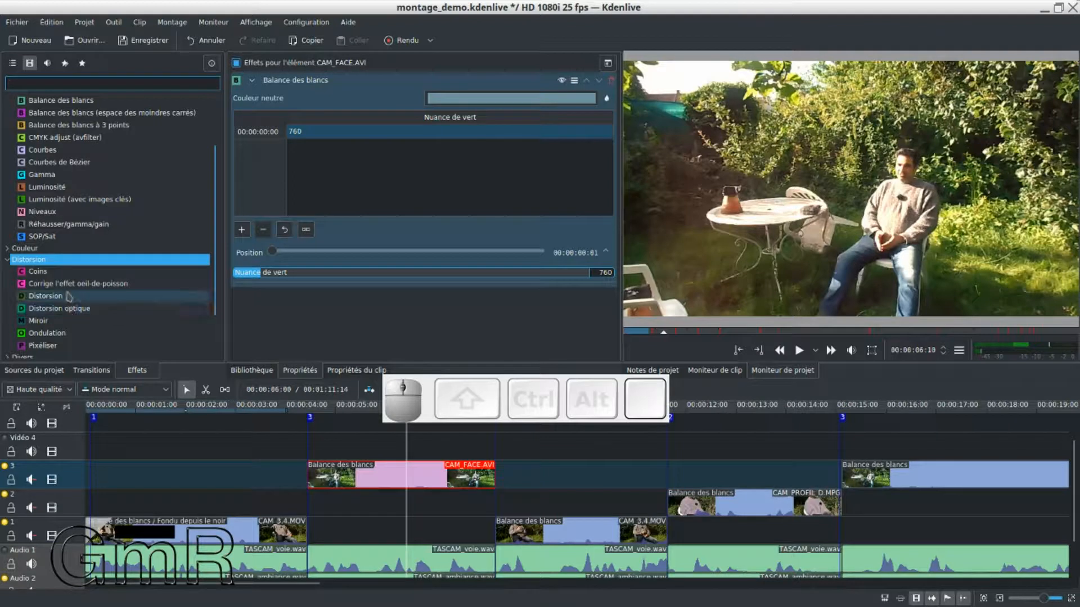
pyautogui.click(7, 260)
pyautogui.doubleClick(36, 350)
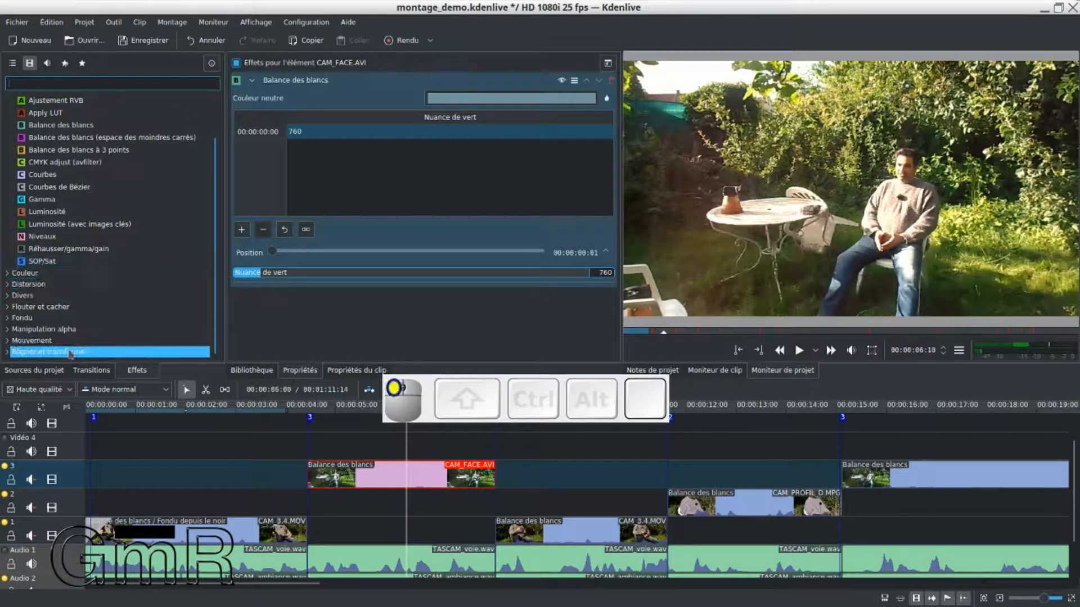
pyautogui.scroll(-3, 36, 347)
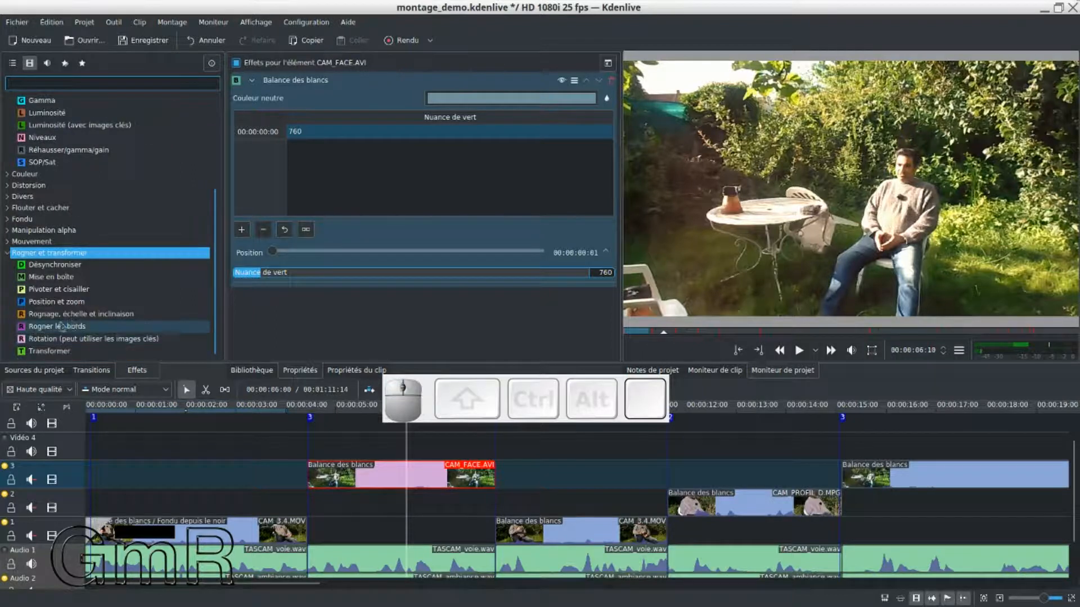
pyautogui.doubleClick(69, 303)
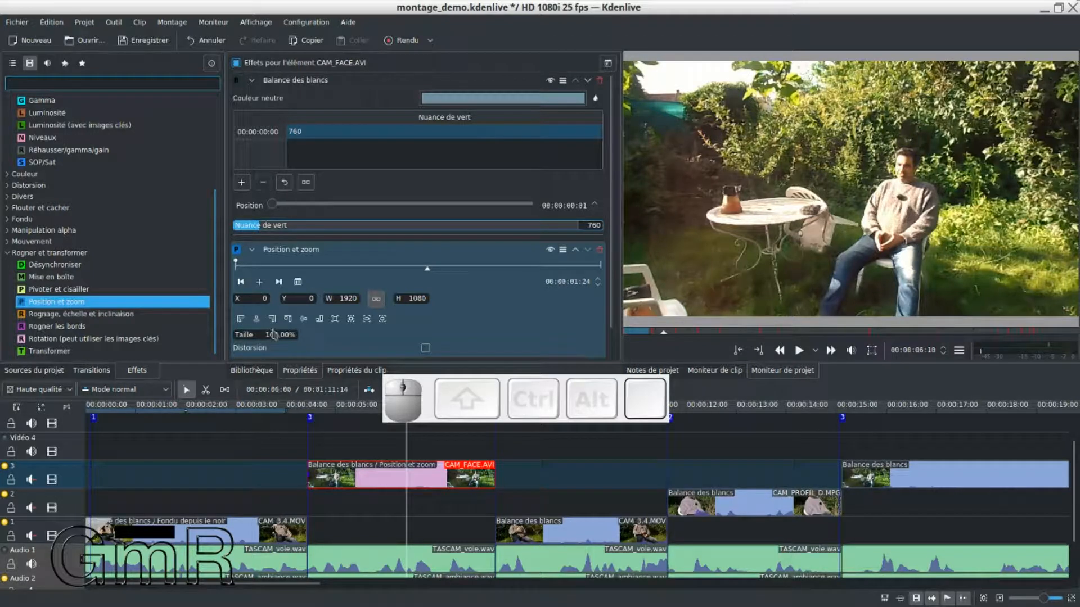
pyautogui.click(367, 467)
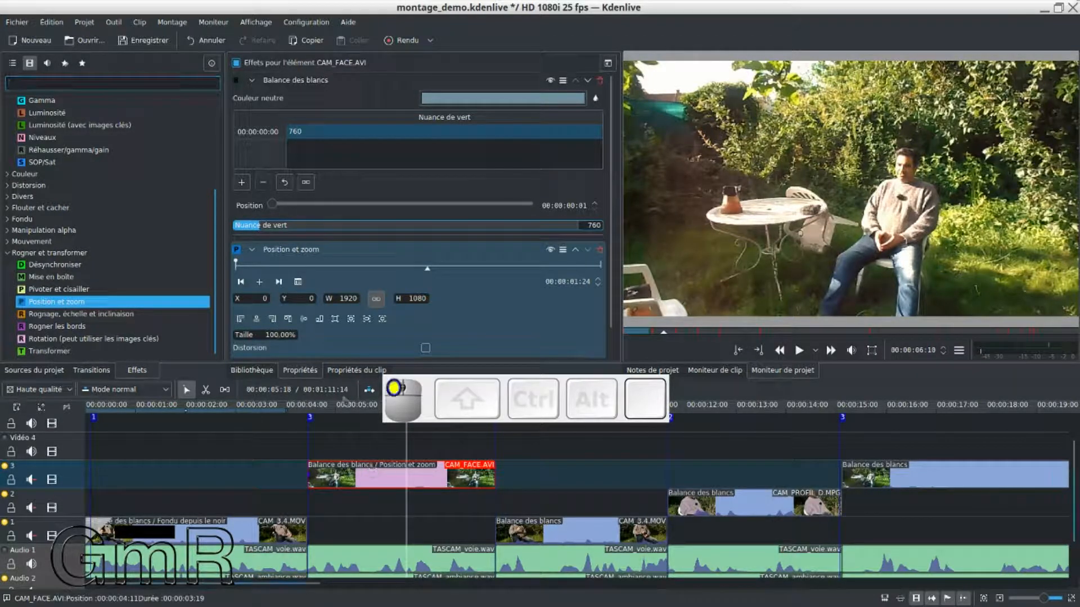
# Enlarge the CAM_FACE.AVI shot at 00:00:04:11 to 150% and reframe it on the seated man at about X -284, Y -127
pyautogui.scroll(3, 277, 335)
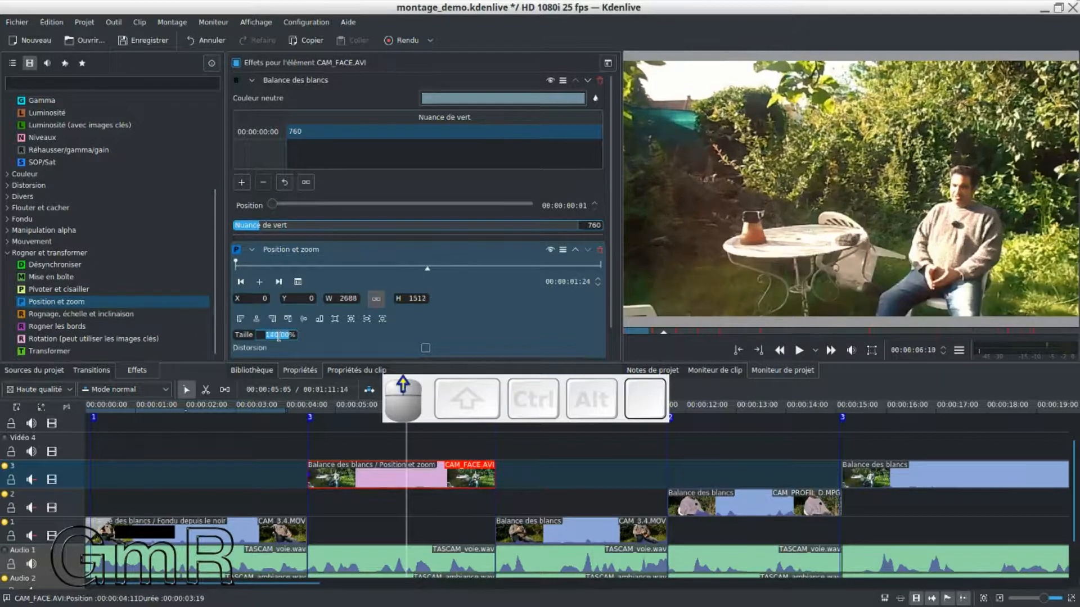
pyautogui.scroll(1, 277, 335)
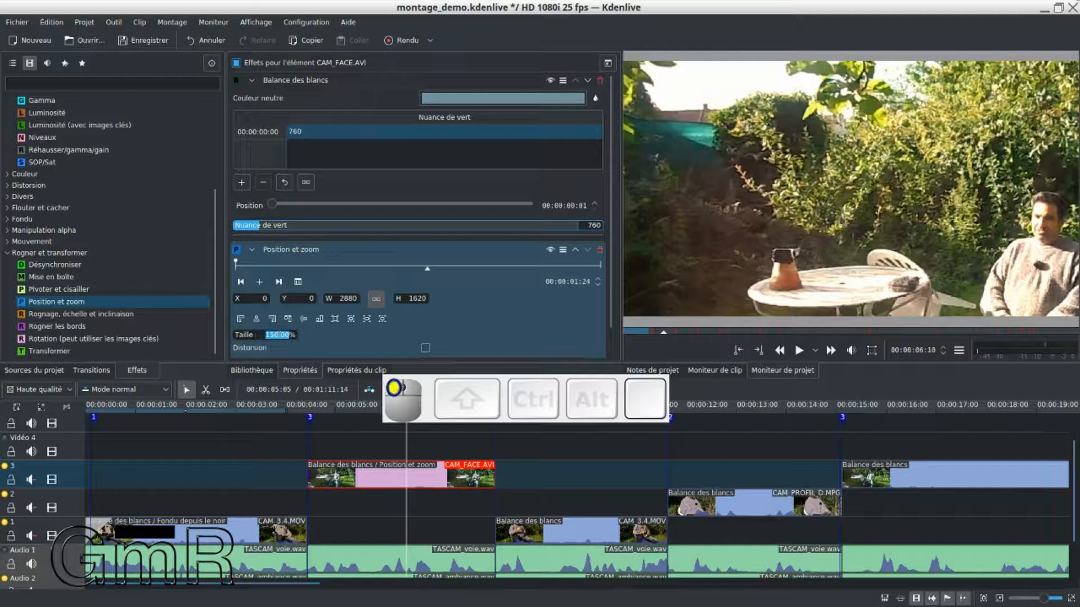
pyautogui.click(874, 356)
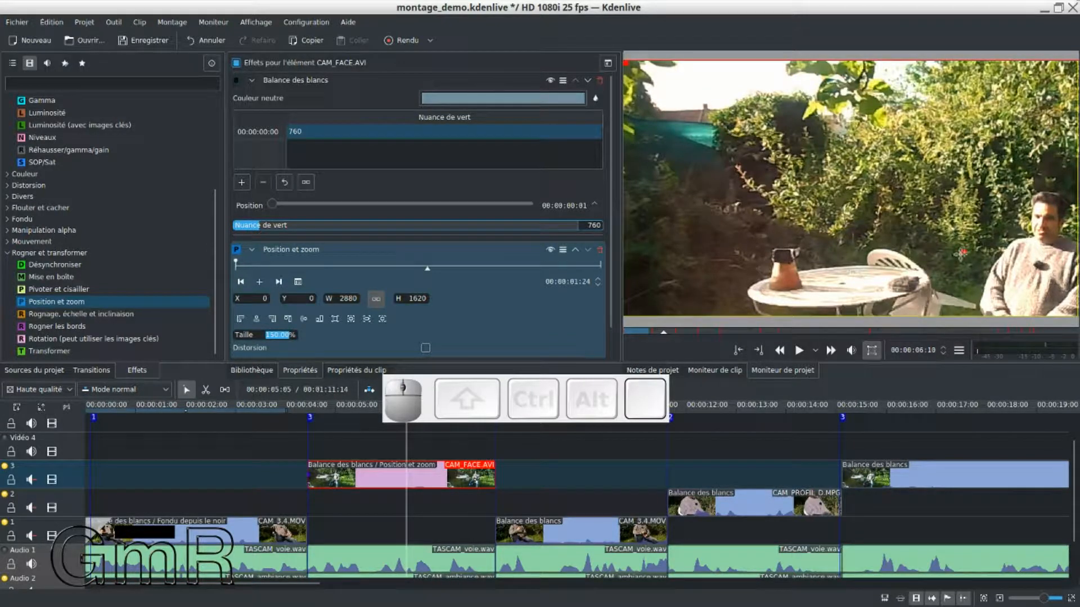
pyautogui.moveTo(959, 254); pyautogui.dragTo(894, 223)
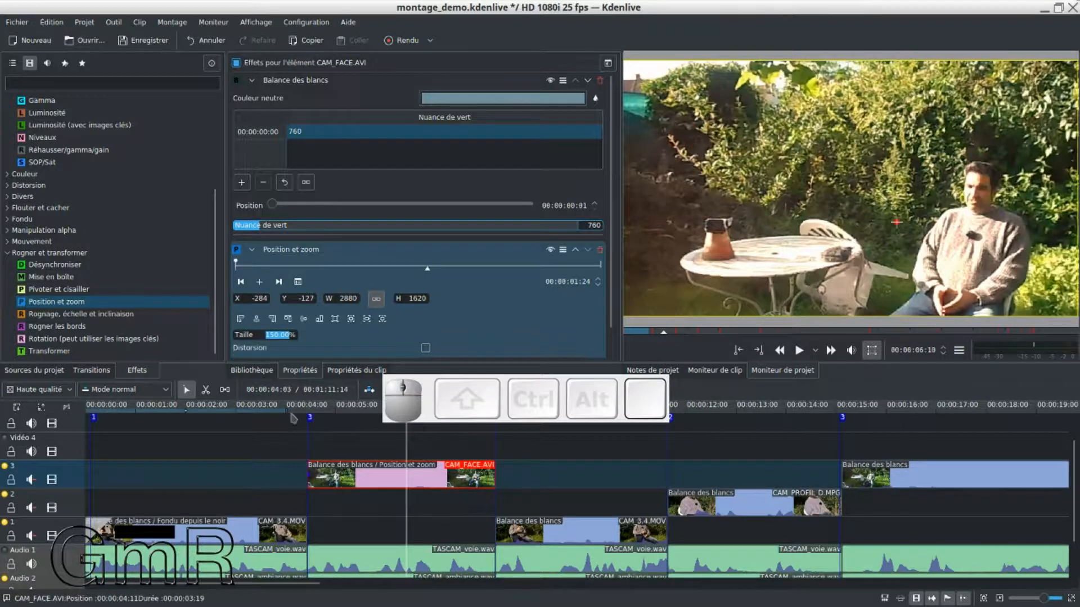
# Play the edit from just before the reframed CAM_FACE.AVI shot into the next guide 3 segment to check the framing
pyautogui.click(290, 433)
pyautogui.press('space')
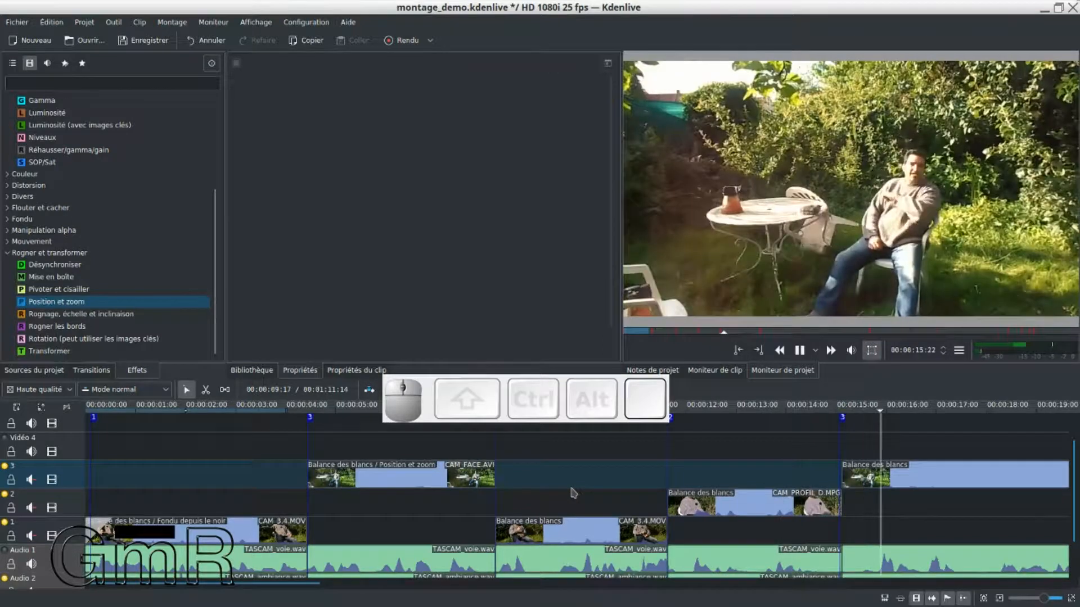
pyautogui.press('space')
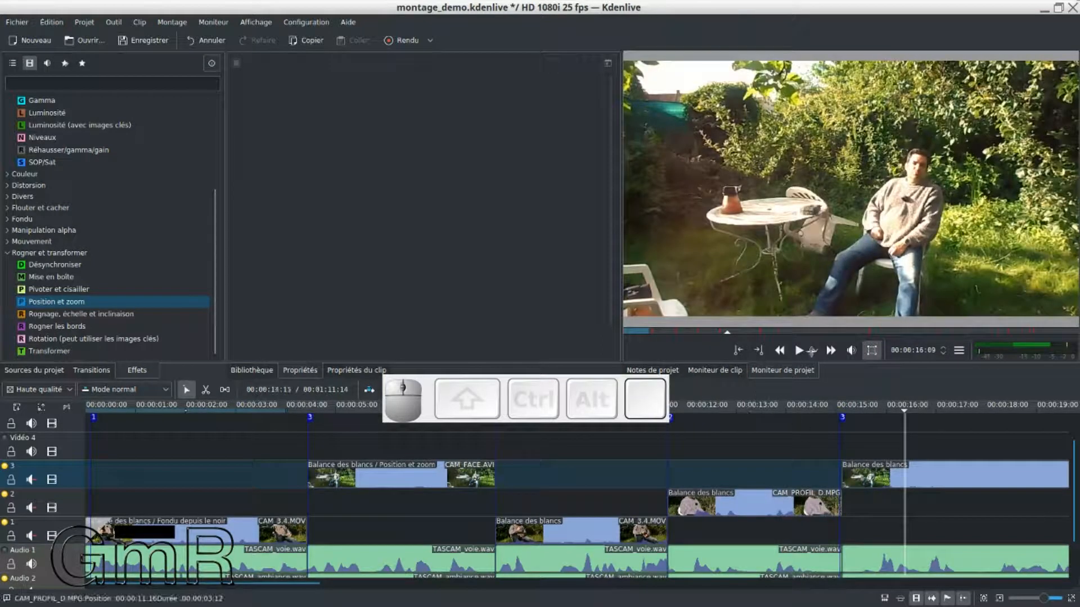
# Add the Masque automatique effect to the CAM_FACE.AVI clip starting at 00:00:15:03 on track 3
pyautogui.scroll(-5, 881, 410)
pyautogui.scroll(-9, 882, 430)
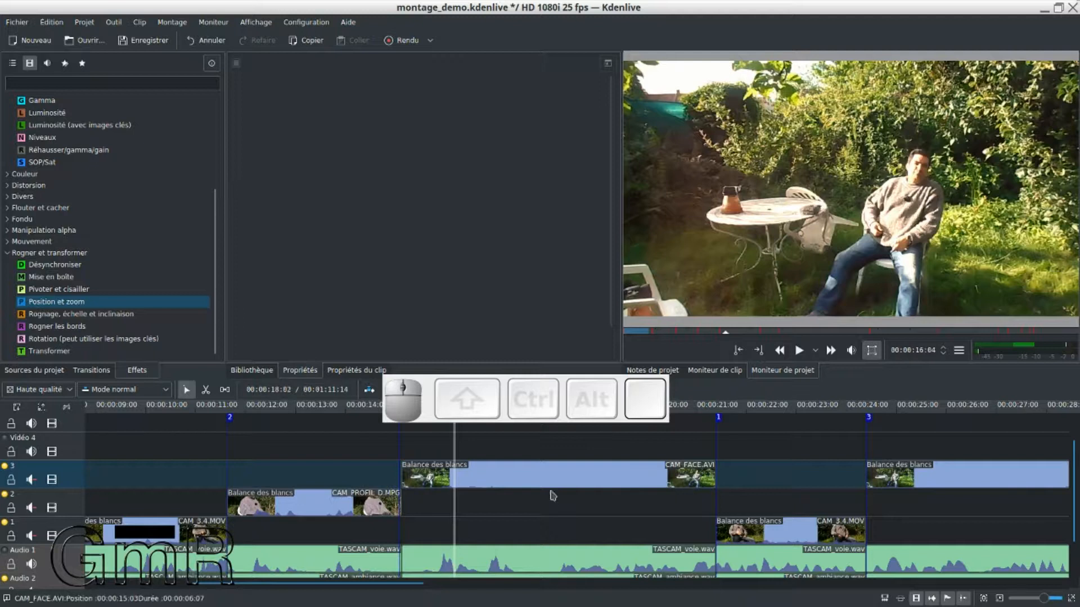
pyautogui.click(563, 471)
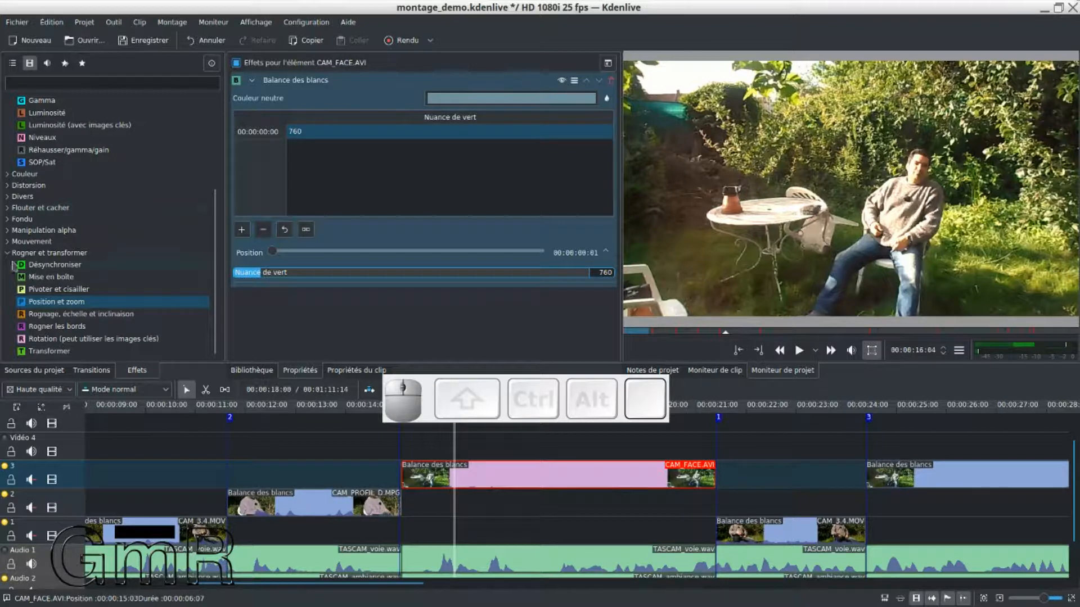
pyautogui.click(8, 208)
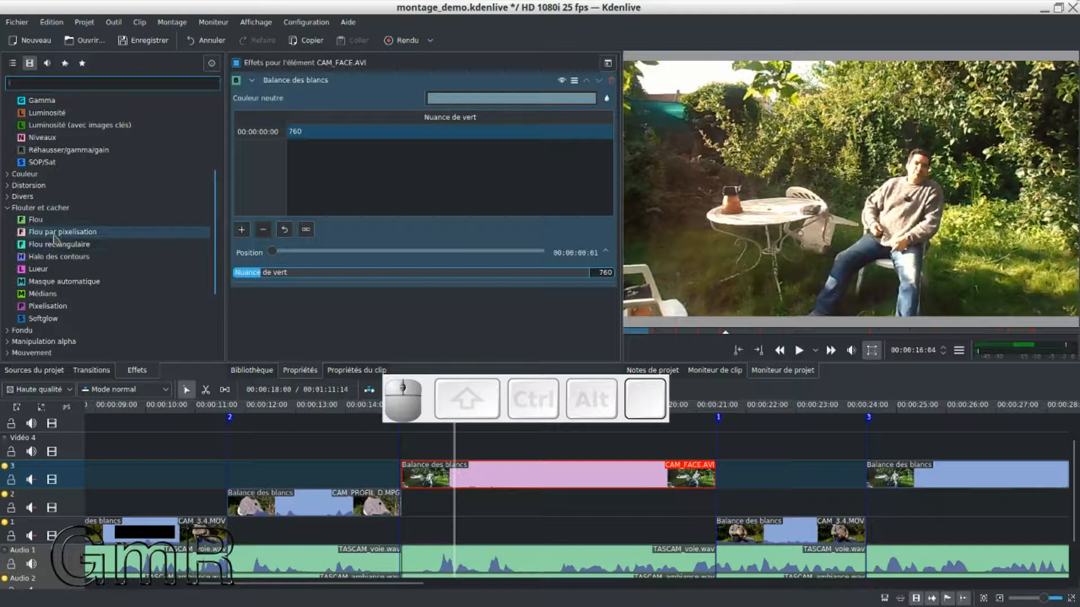
pyautogui.click(49, 235)
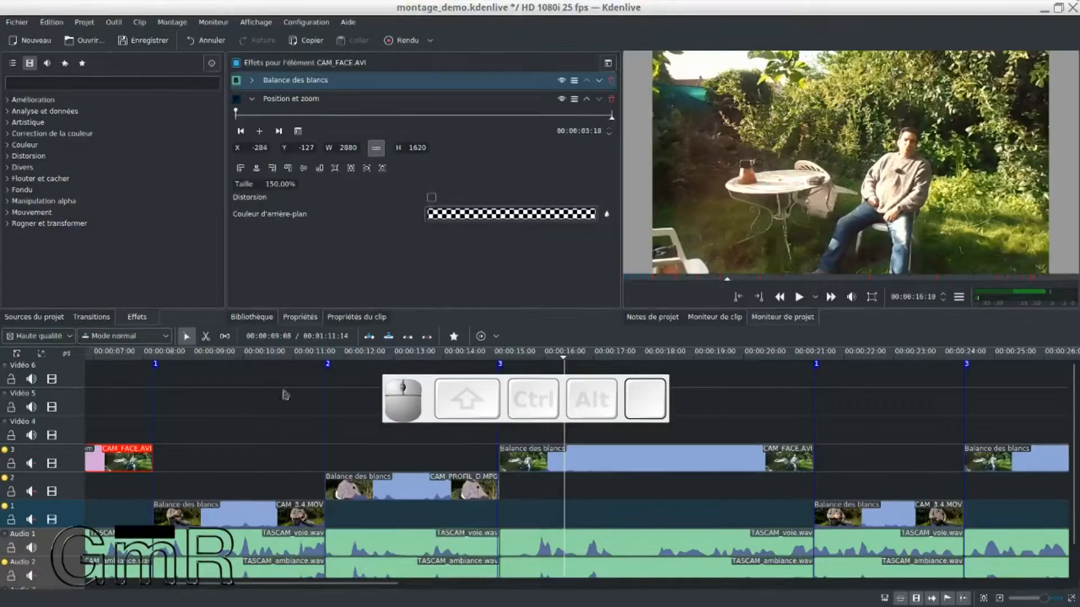
pyautogui.moveTo(505, 394); pyautogui.dragTo(411, 274)
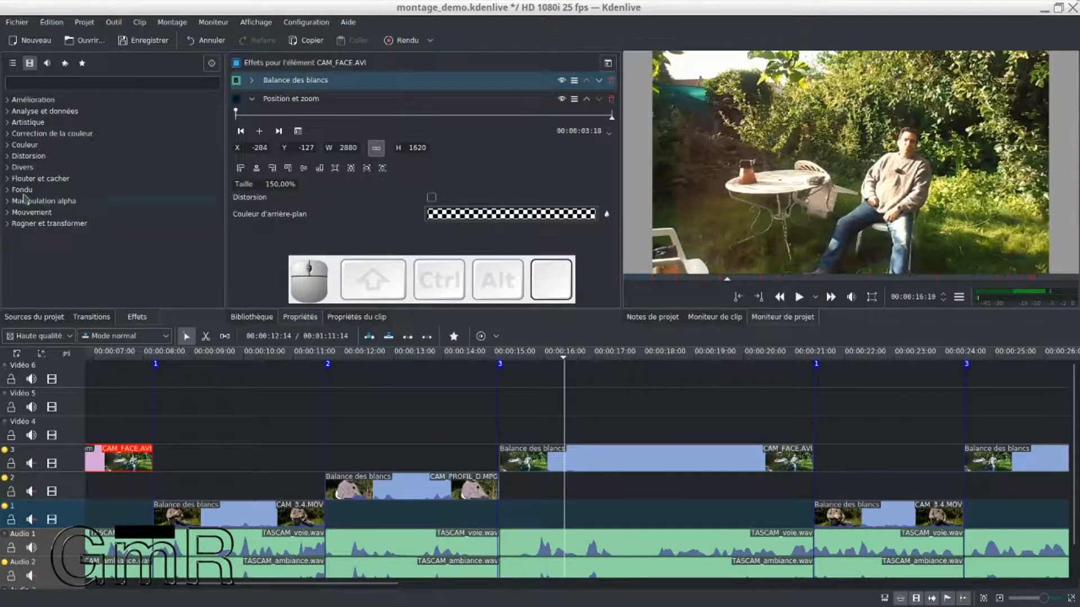
pyautogui.click(8, 180)
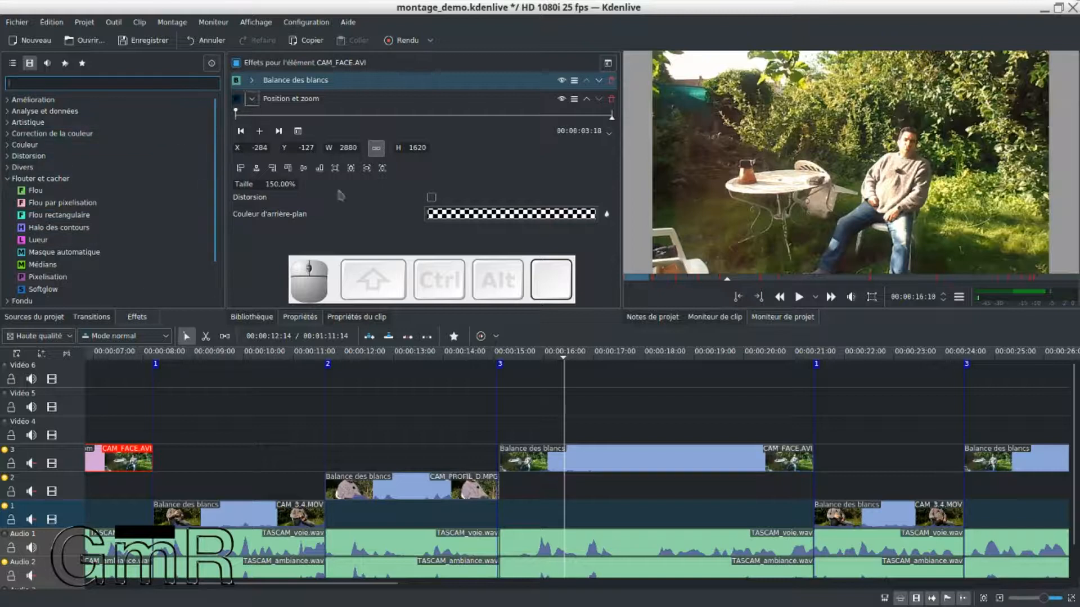
pyautogui.click(581, 456)
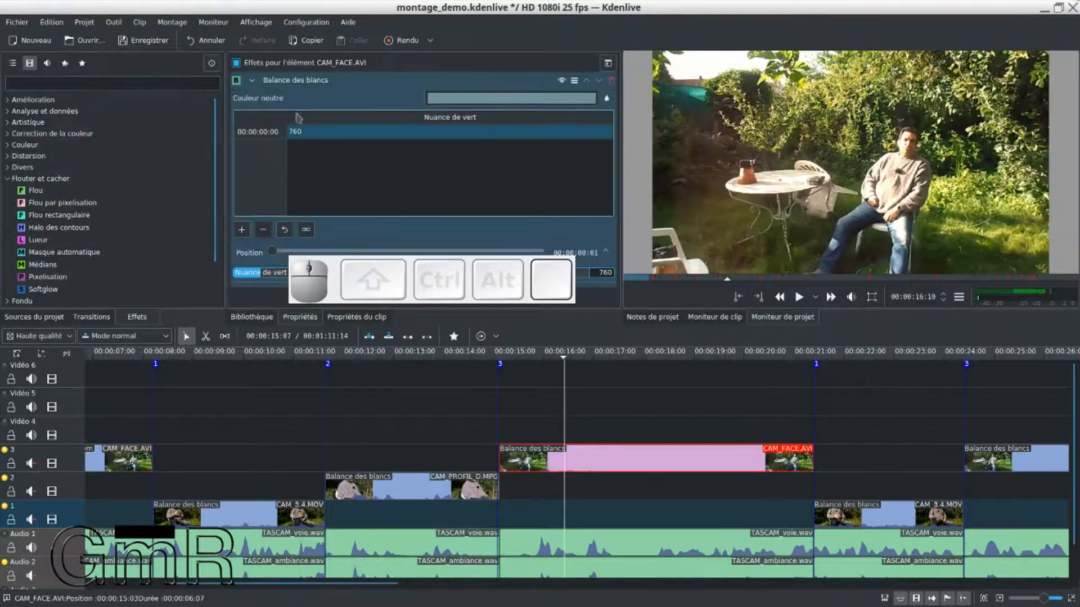
pyautogui.click(253, 81)
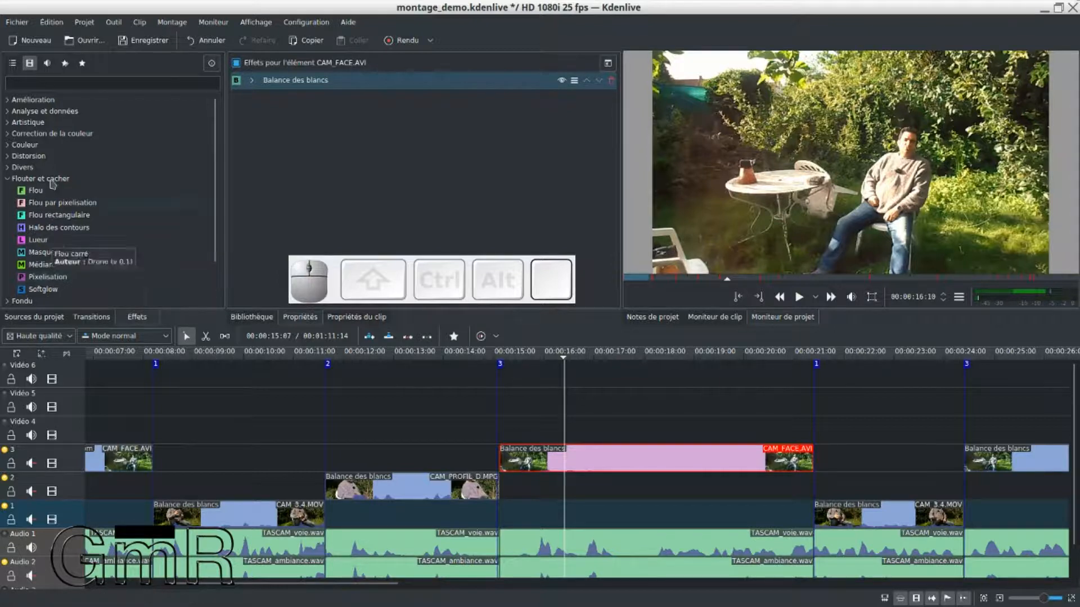
pyautogui.doubleClick(40, 204)
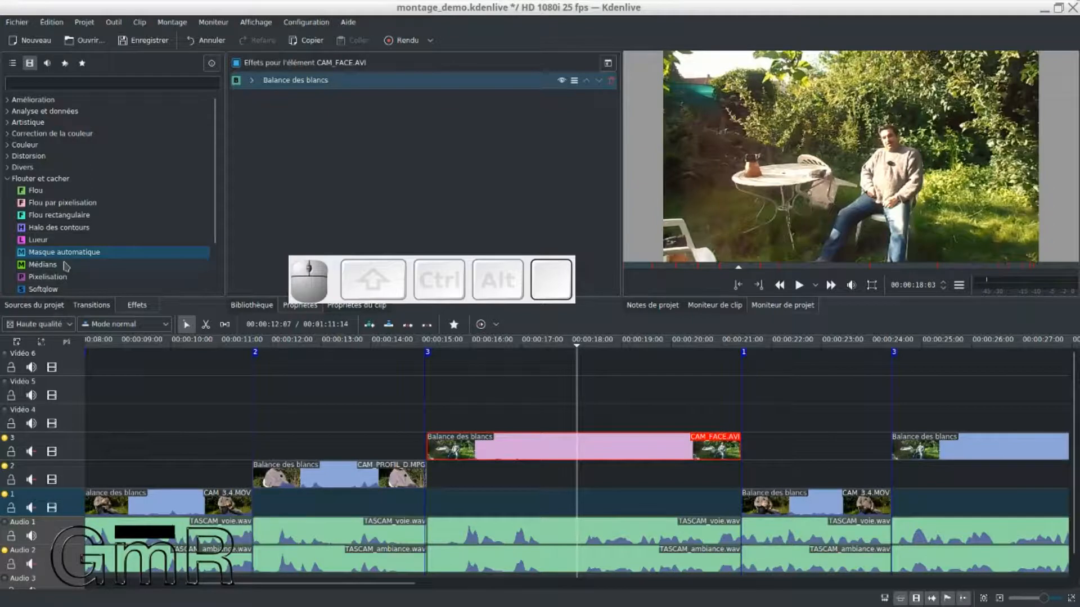
pyautogui.moveTo(65, 255); pyautogui.dragTo(376, 162)
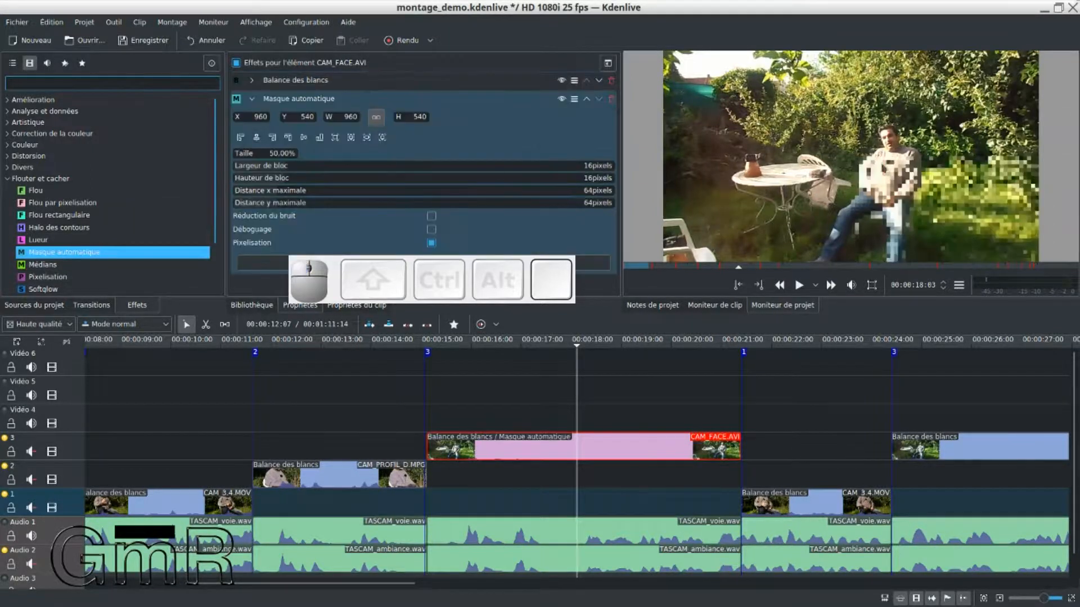
# Fit the pixelated mask over the coffee pot with unlocked proportions, at about X 368, Y 470, W 146, H 208
pyautogui.click(944, 201)
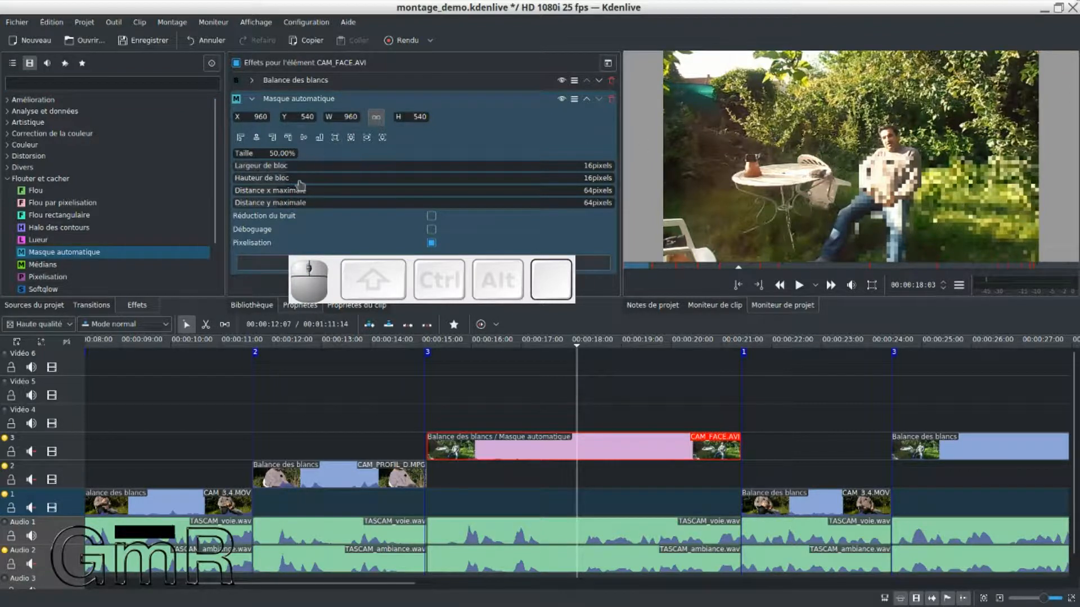
pyautogui.click(871, 285)
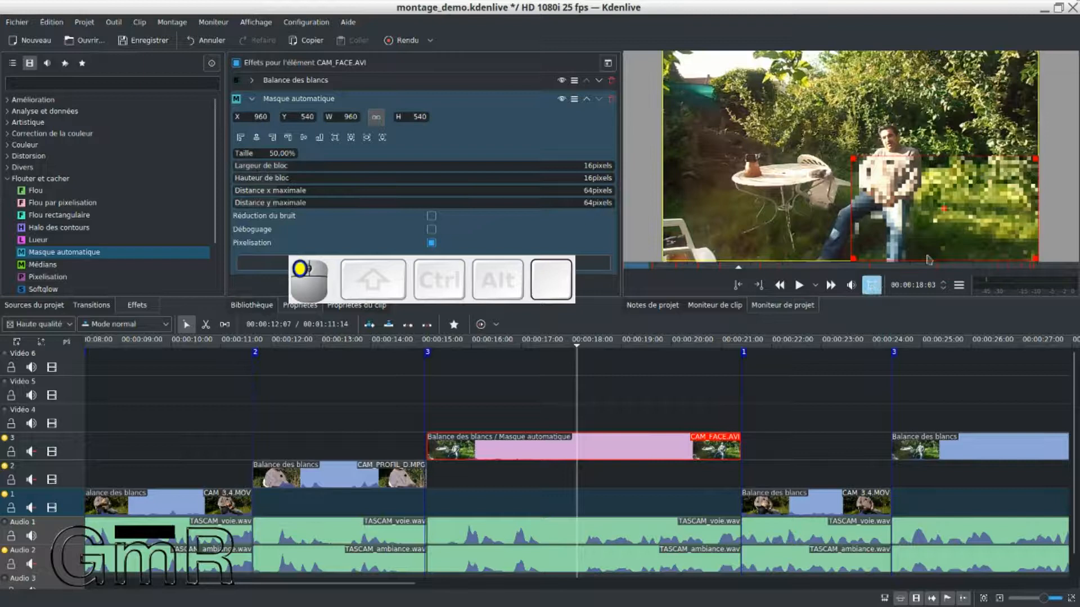
pyautogui.moveTo(946, 210); pyautogui.dragTo(761, 169)
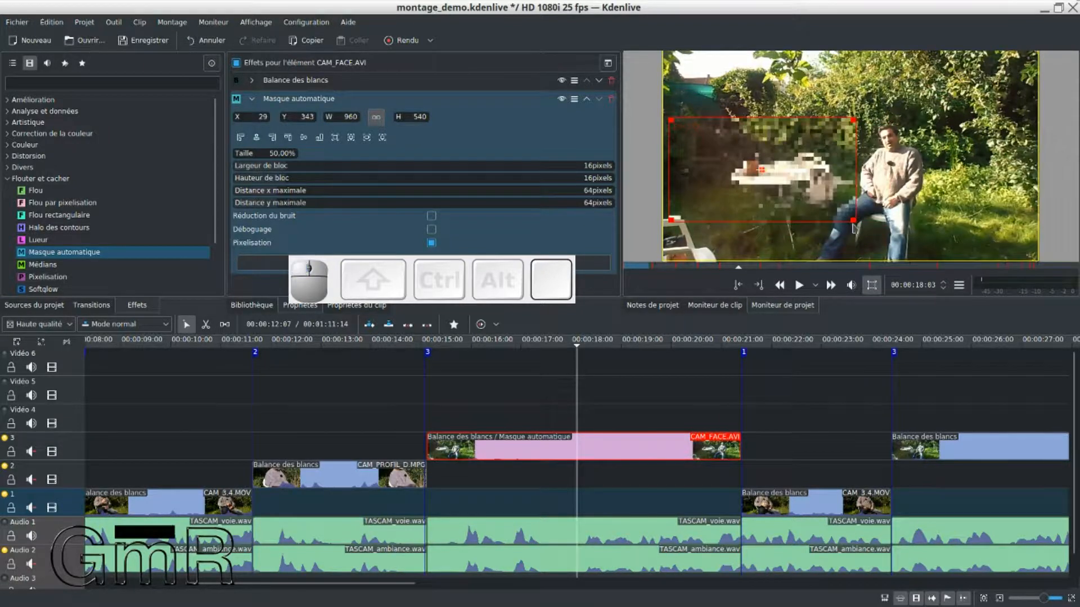
pyautogui.moveTo(852, 220); pyautogui.dragTo(781, 174)
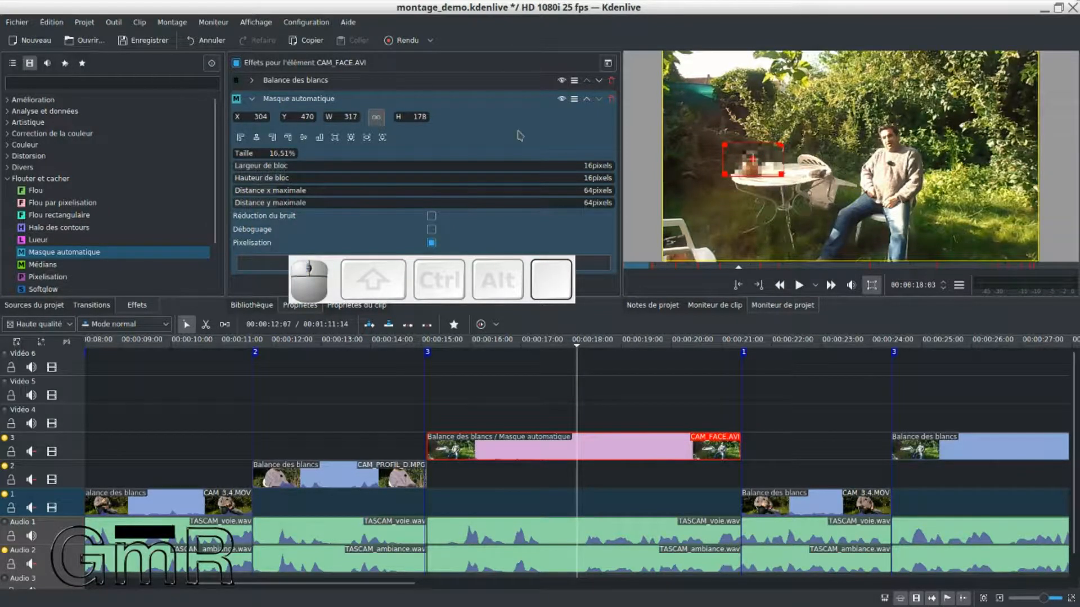
pyautogui.click(376, 118)
pyautogui.moveTo(781, 175); pyautogui.dragTo(736, 180)
pyautogui.click(646, 527)
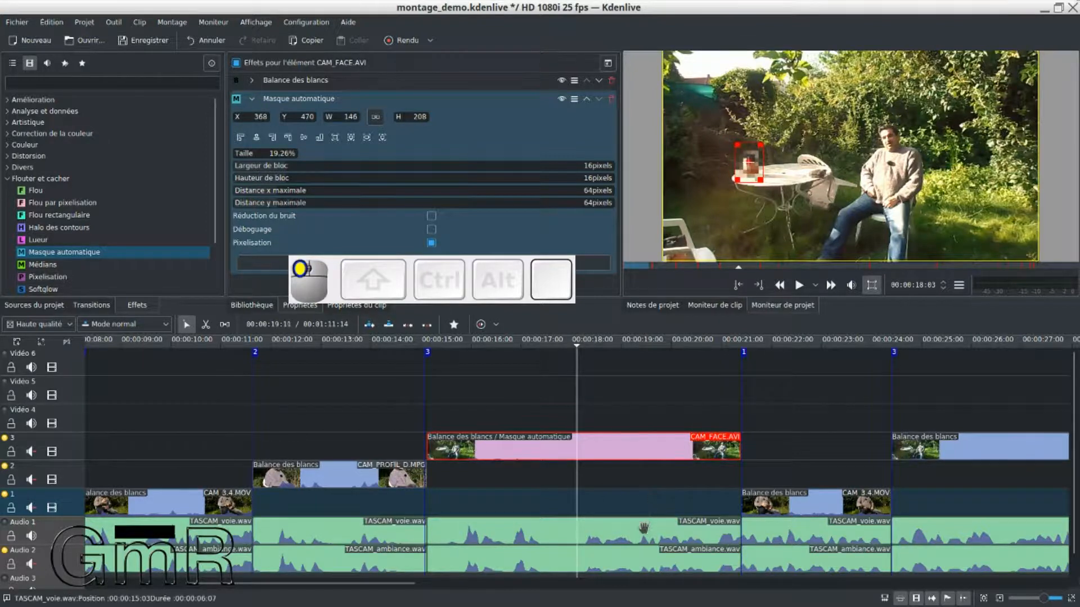
# Save the project and play the masked CAM_FACE.AVI shot to check that the pixelation covers the coffee pot
pyautogui.click(157, 41)
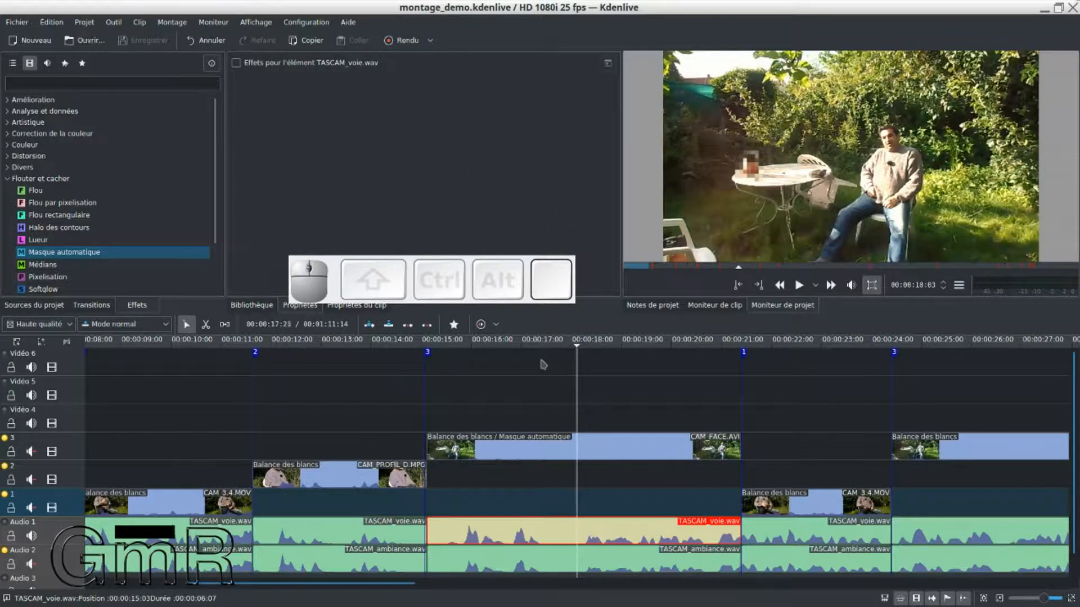
pyautogui.click(401, 348)
pyautogui.press('space')
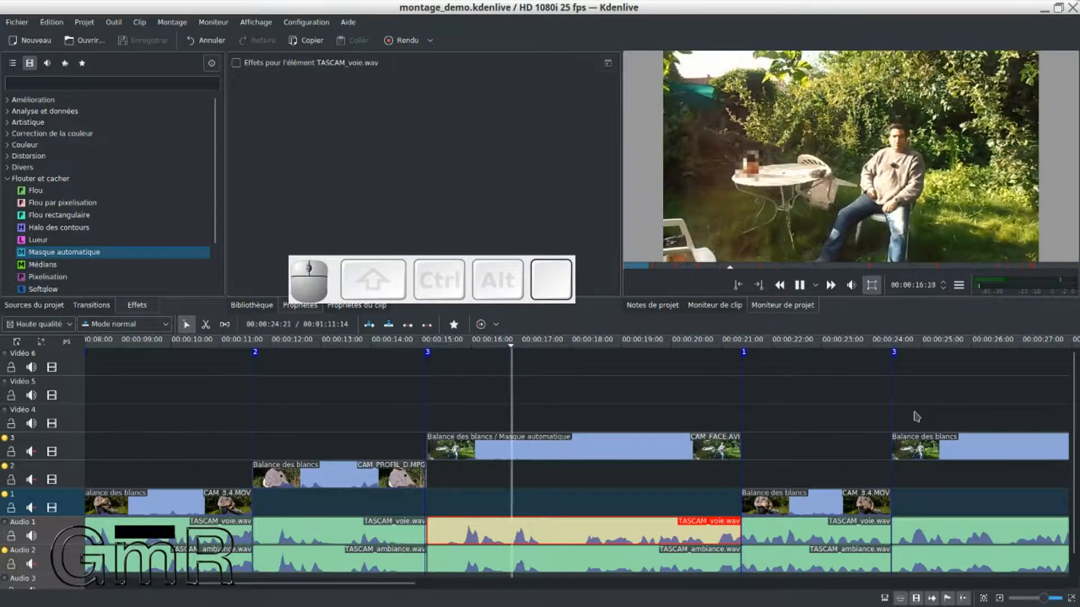
pyautogui.press('space')
# Add the Position et zoom effect to the CAM_FACE.AVI clip starting at 00:00:24:10, previewing its frame at 00:00:27:06
pyautogui.scroll(-2, 806, 470)
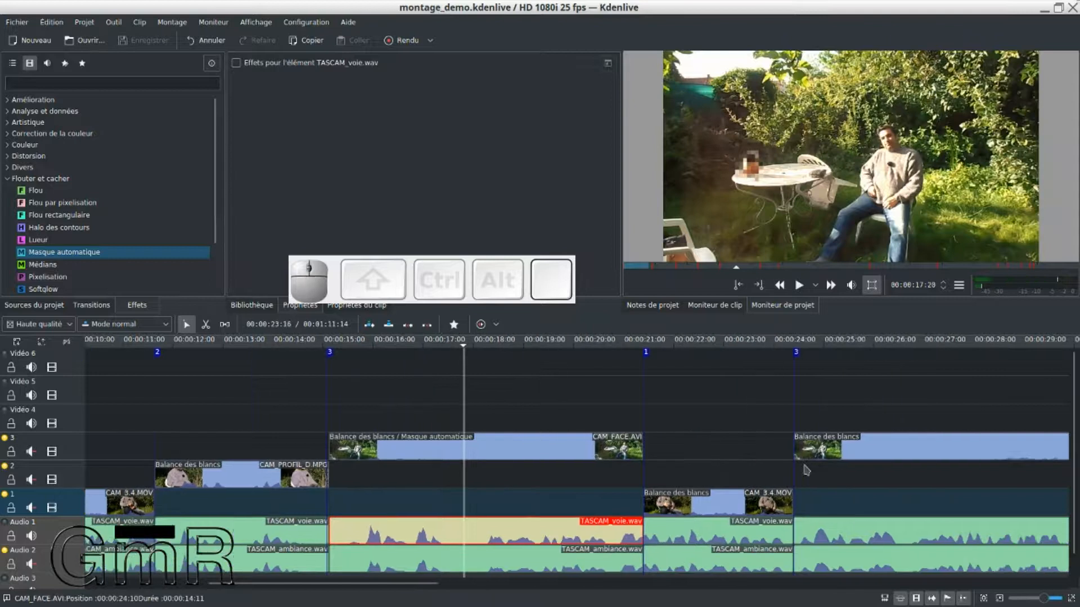
pyautogui.scroll(-3, 807, 470)
pyautogui.click(790, 346)
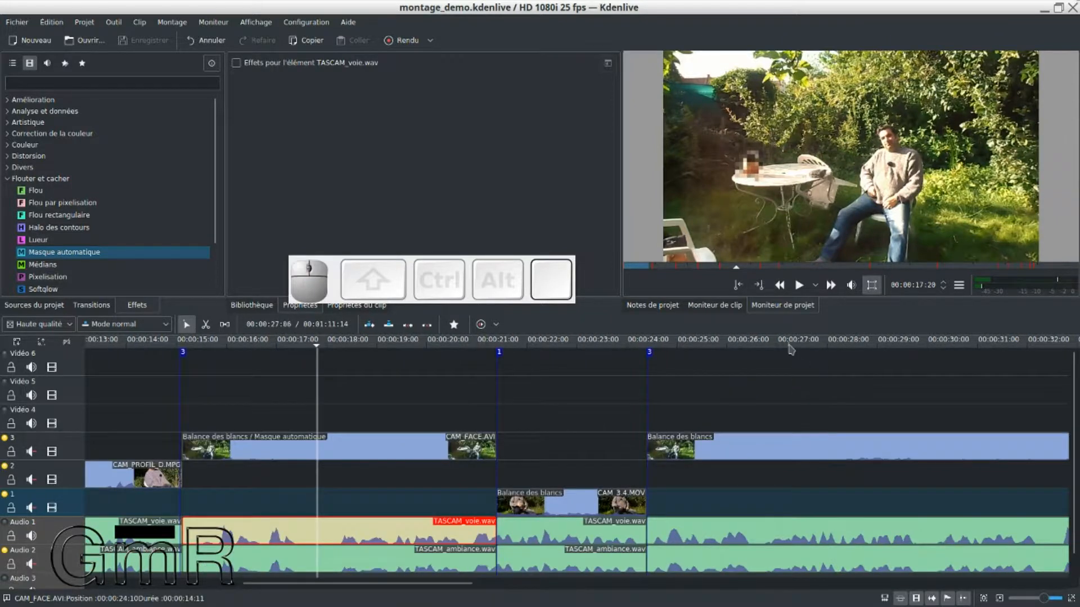
pyautogui.click(742, 445)
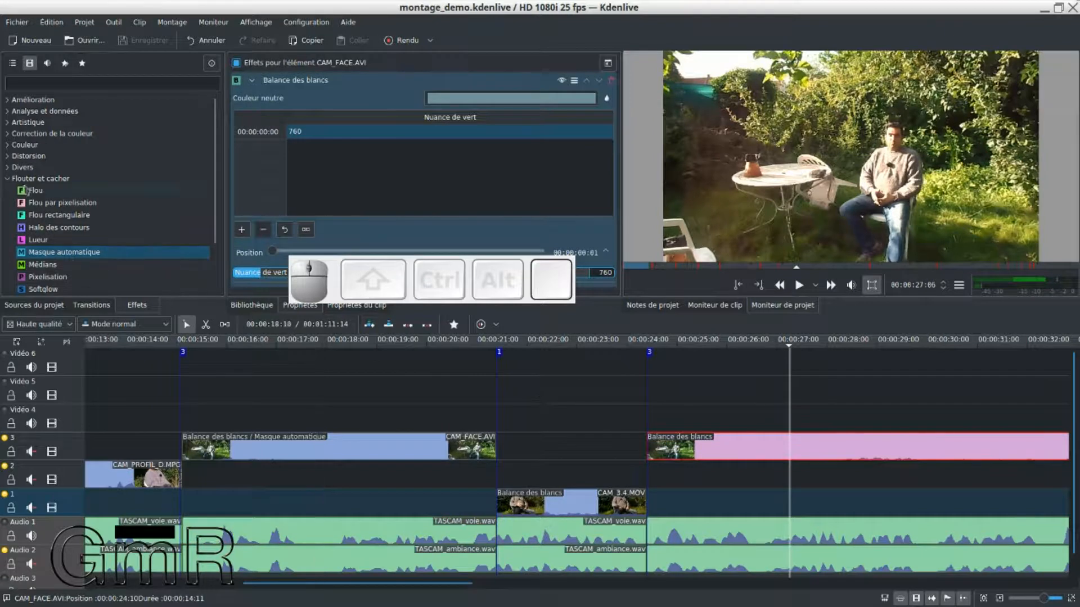
pyautogui.click(8, 180)
pyautogui.click(28, 225)
pyautogui.click(8, 224)
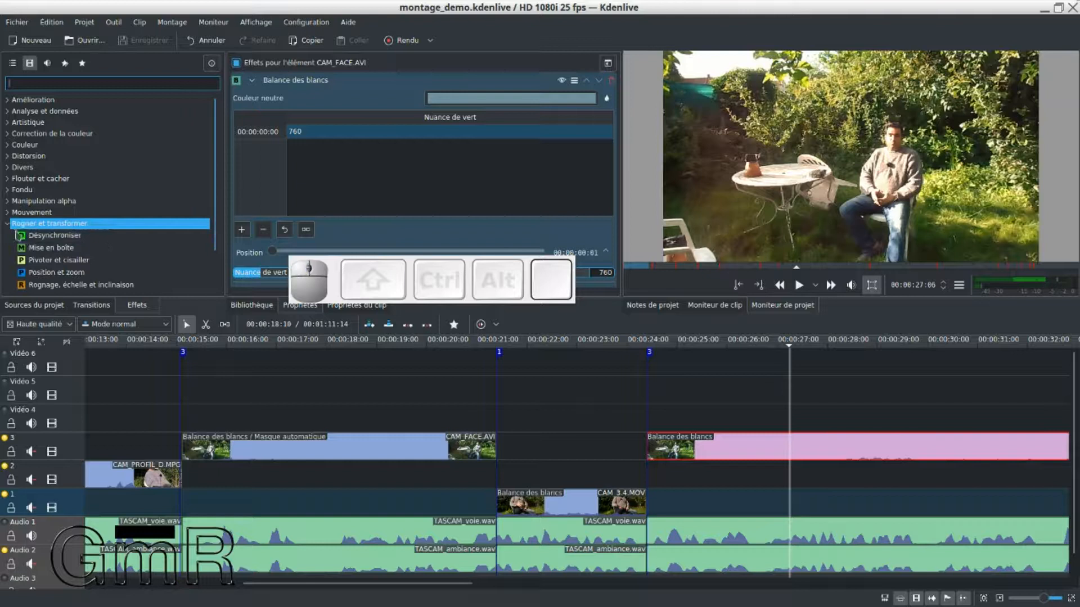
pyautogui.click(51, 274)
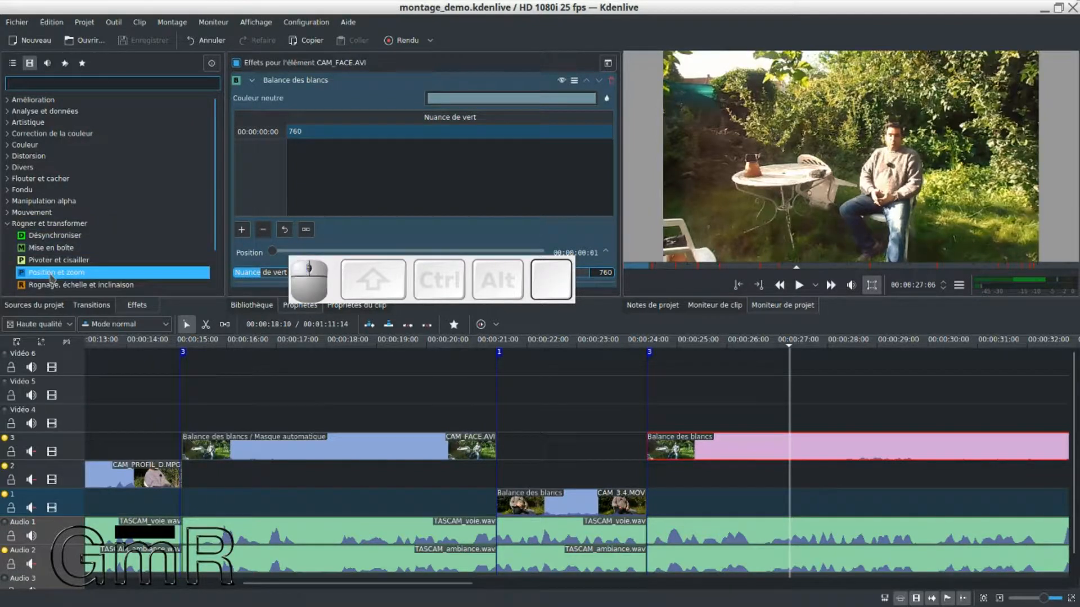
pyautogui.click(251, 80)
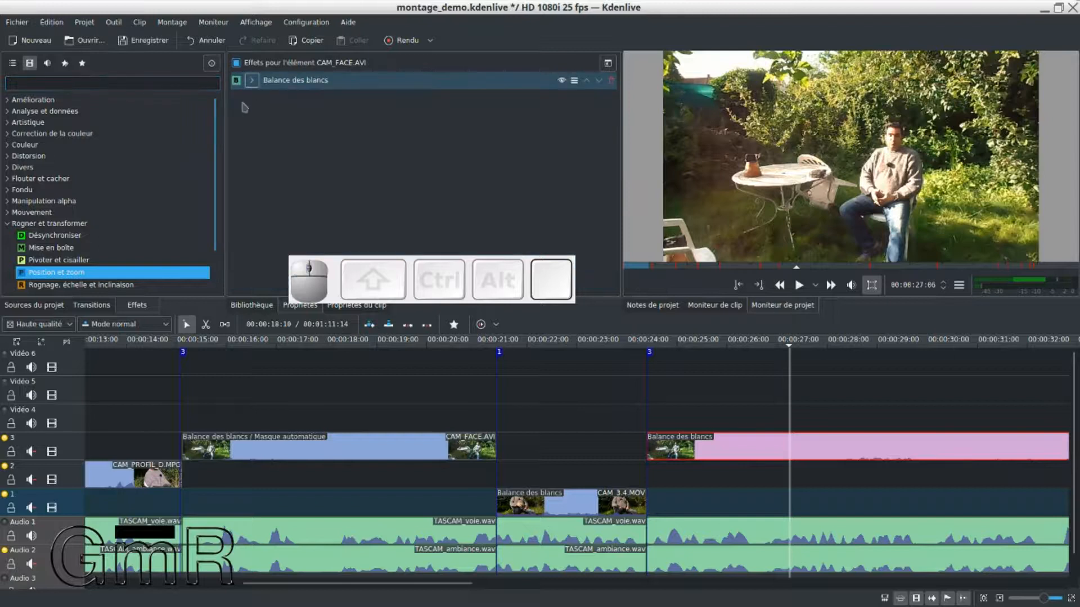
pyautogui.doubleClick(79, 272)
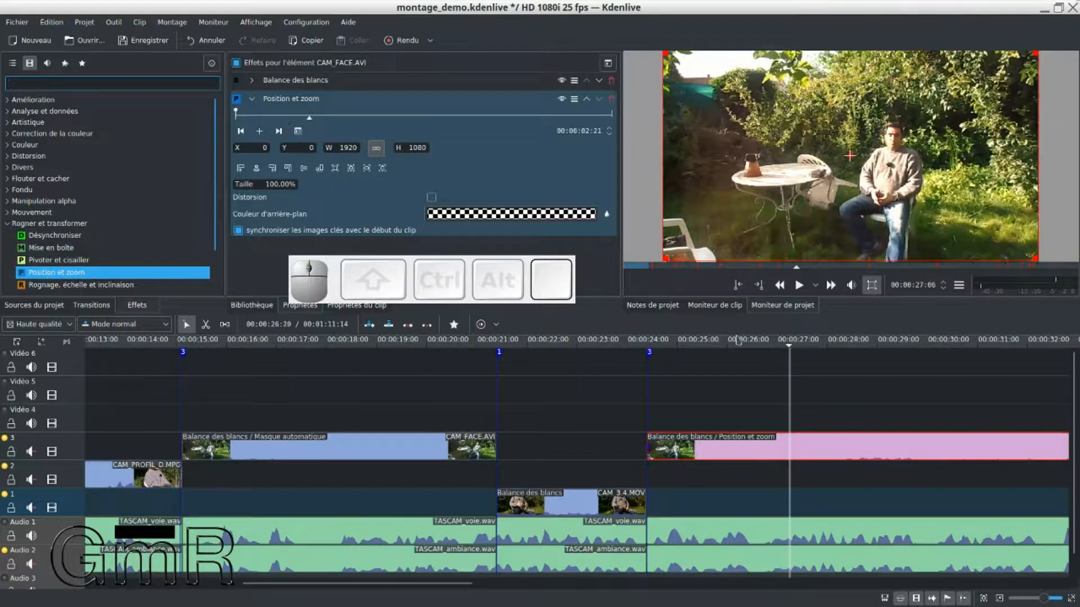
# Add Position et zoom keyframes at 00:00:06:22 and 00:00:02:20 within the CAM_FACE.AVI clip
pyautogui.moveTo(791, 351); pyautogui.dragTo(991, 351)
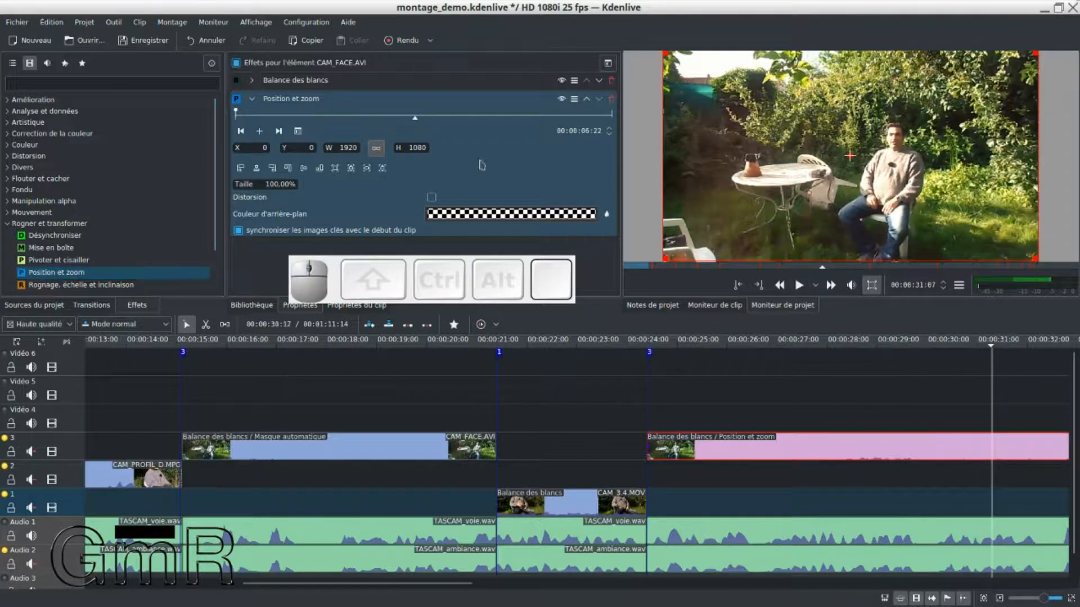
pyautogui.click(259, 132)
pyautogui.click(311, 116)
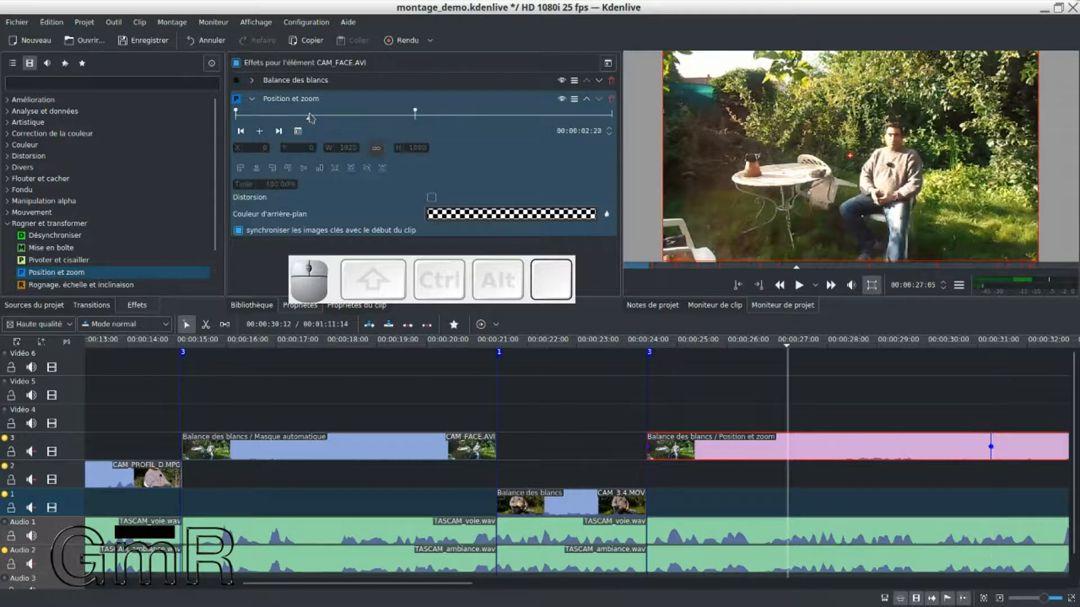
pyautogui.click(259, 131)
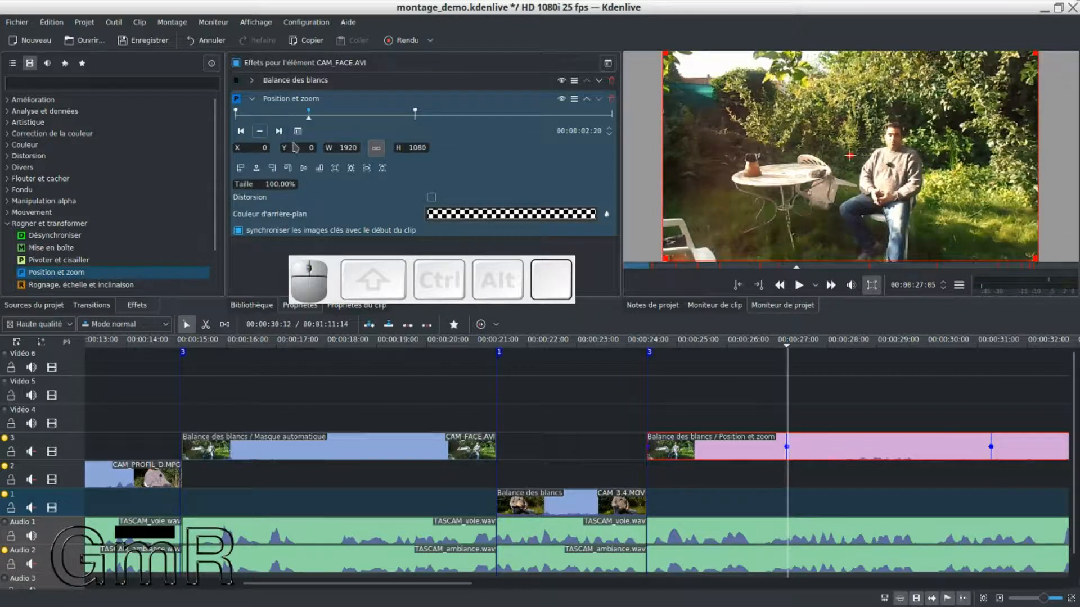
# At the 00:00:06:22 keyframe, enlarge the CAM_FACE.AVI image to 200% and reposition it at X -811, Y -426 to reframe the seated man
pyautogui.click(416, 116)
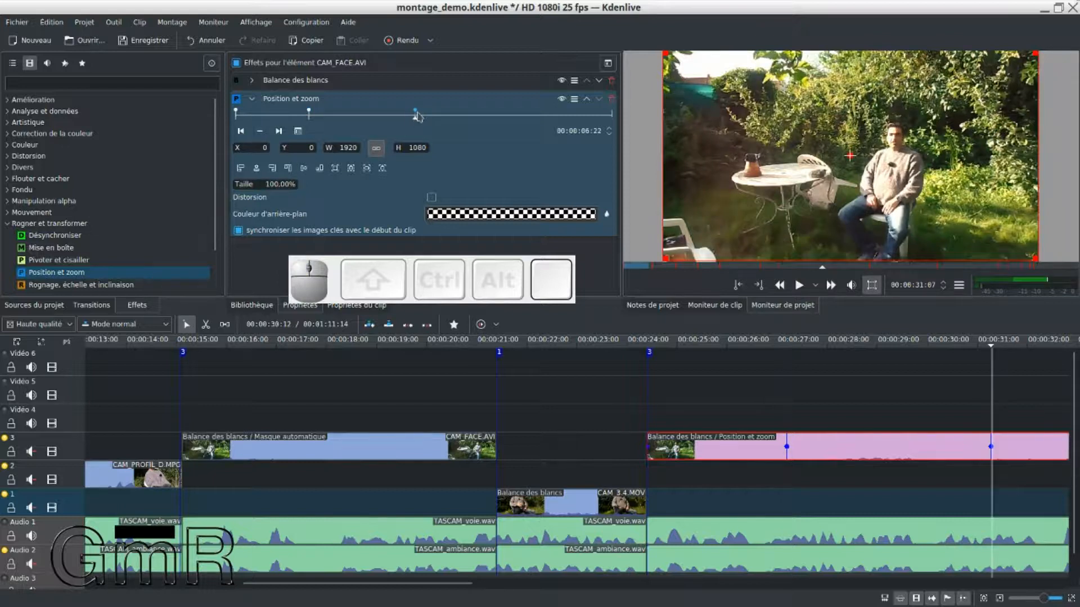
pyautogui.scroll(2, 268, 184)
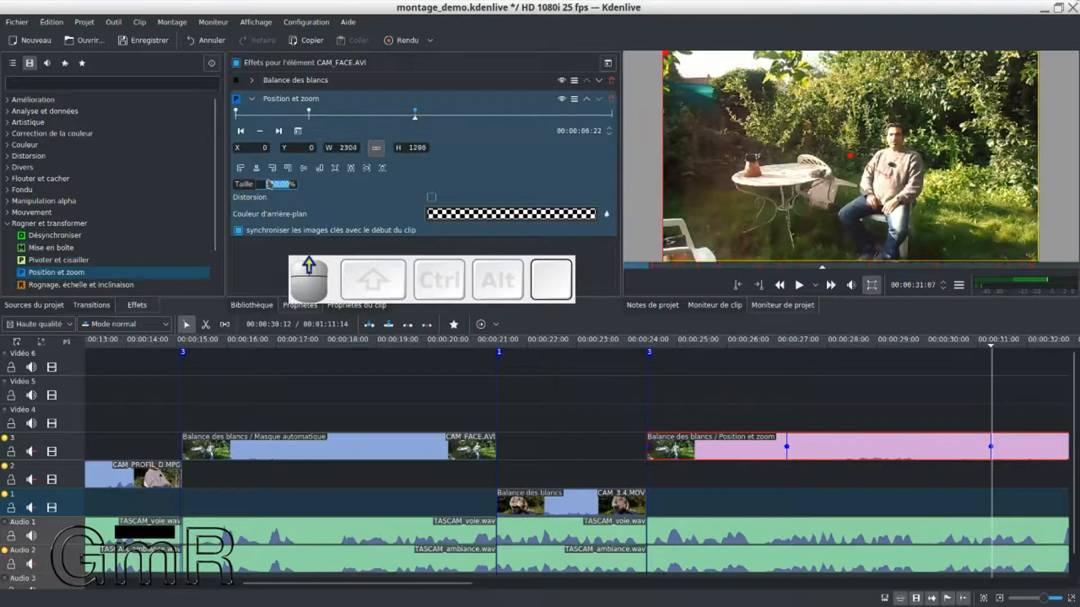
pyautogui.scroll(4, 268, 184)
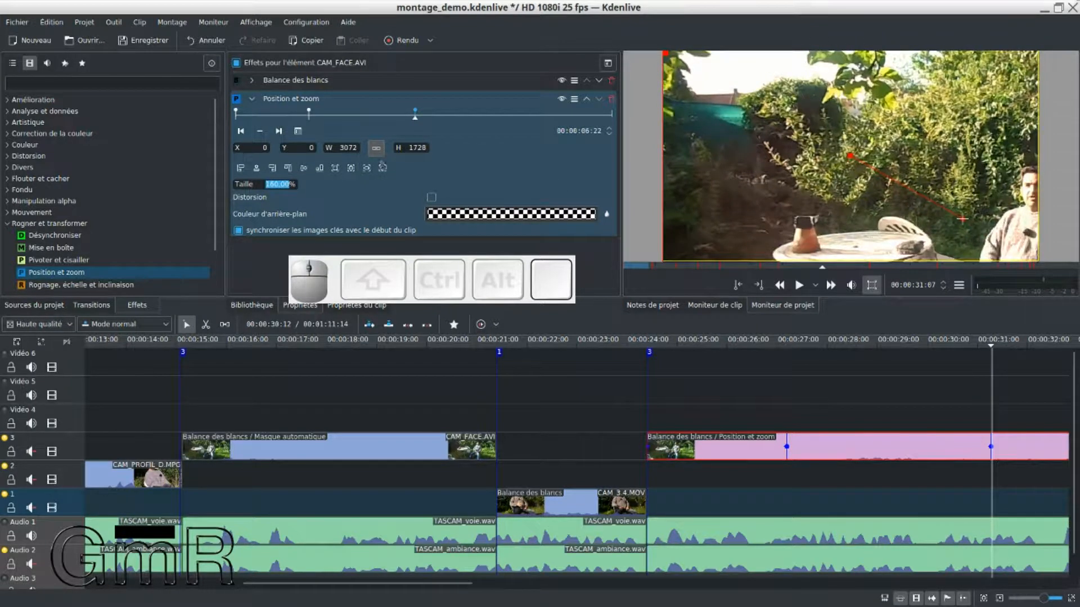
pyautogui.scroll(2, 281, 184)
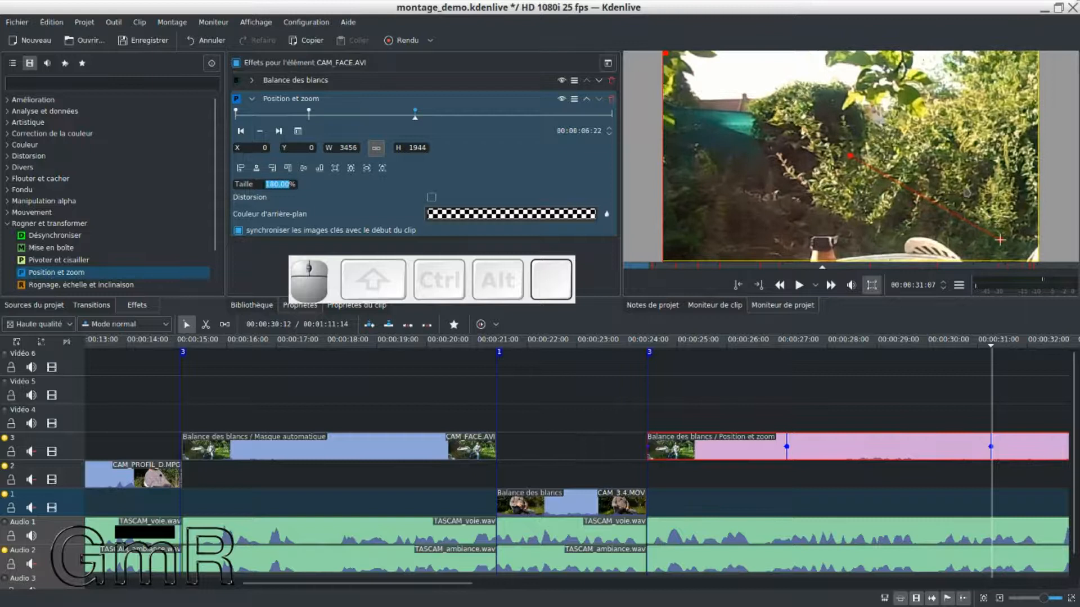
pyautogui.moveTo(999, 239); pyautogui.dragTo(858, 184)
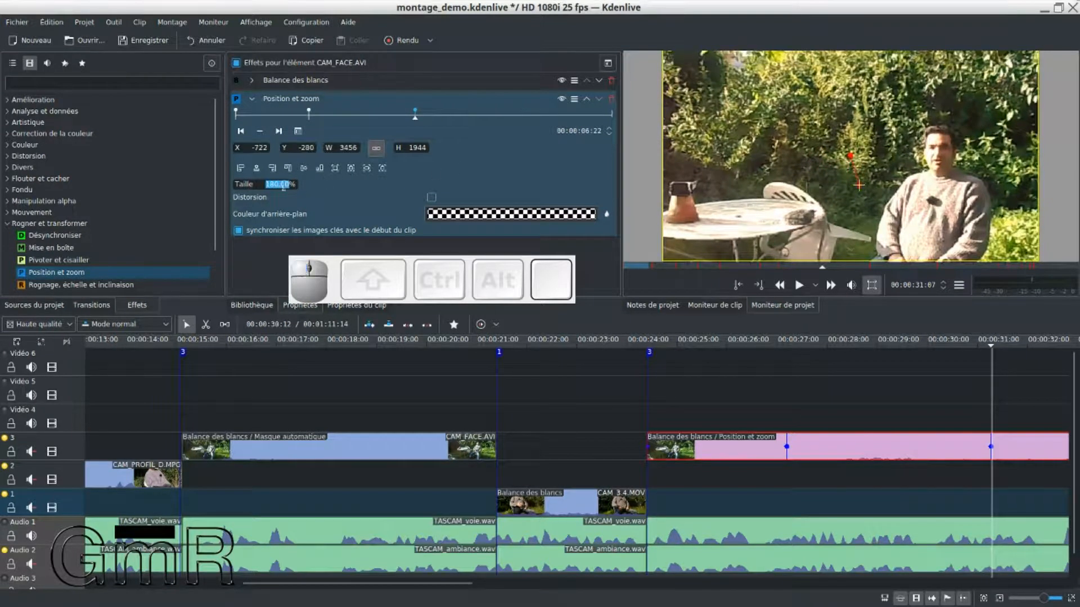
pyautogui.scroll(2, 276, 183)
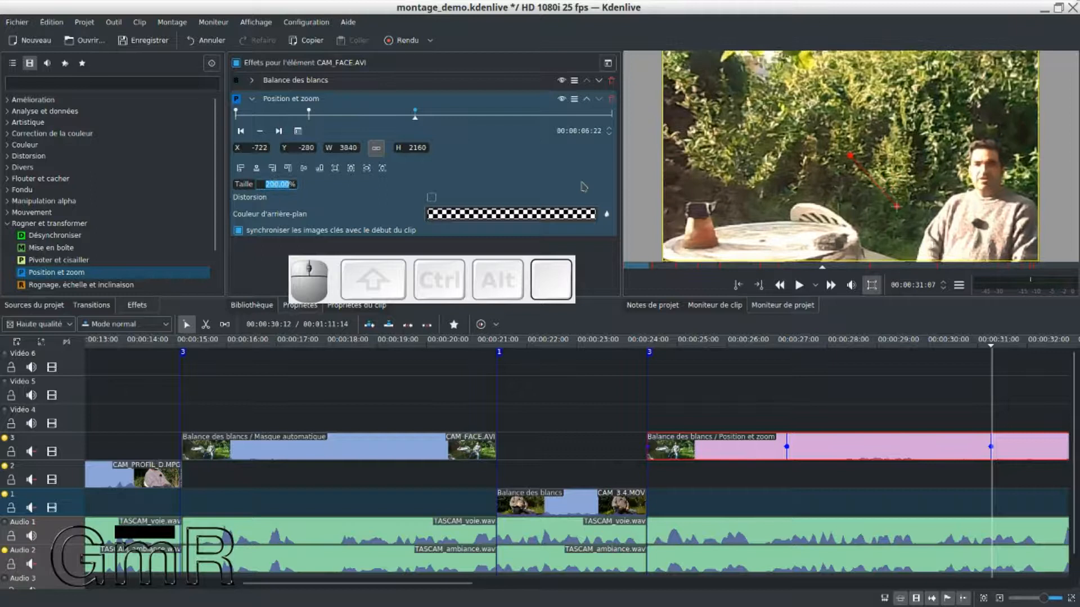
pyautogui.moveTo(900, 209); pyautogui.dragTo(873, 168)
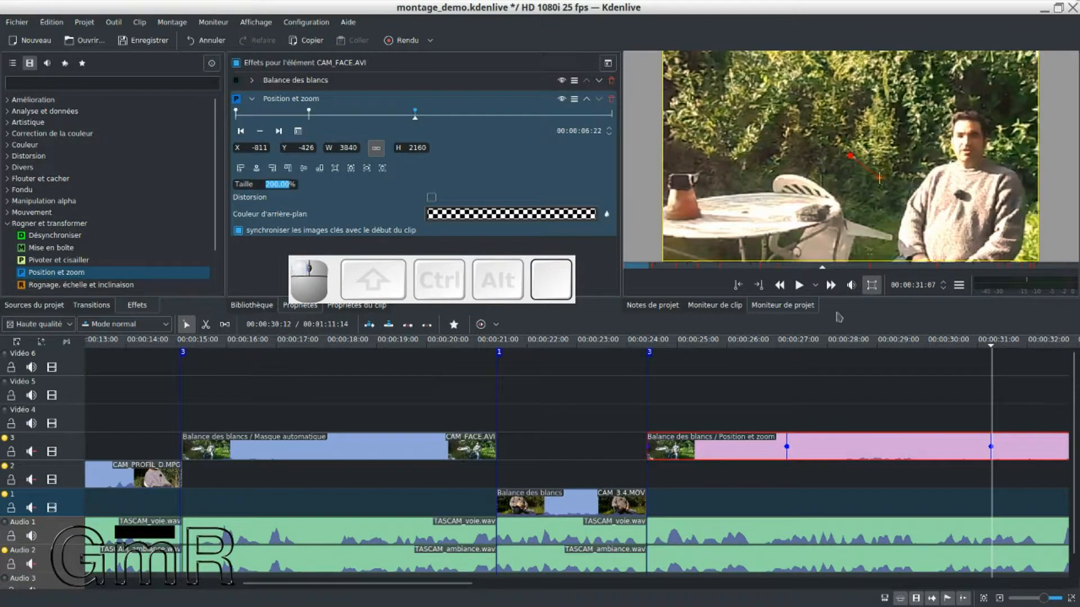
# Play the sequence from just before the zoomed CAM_FACE.AVI clip into the following shot to check the animated zoom, then stop playback
pyautogui.click(635, 342)
pyautogui.press('space')
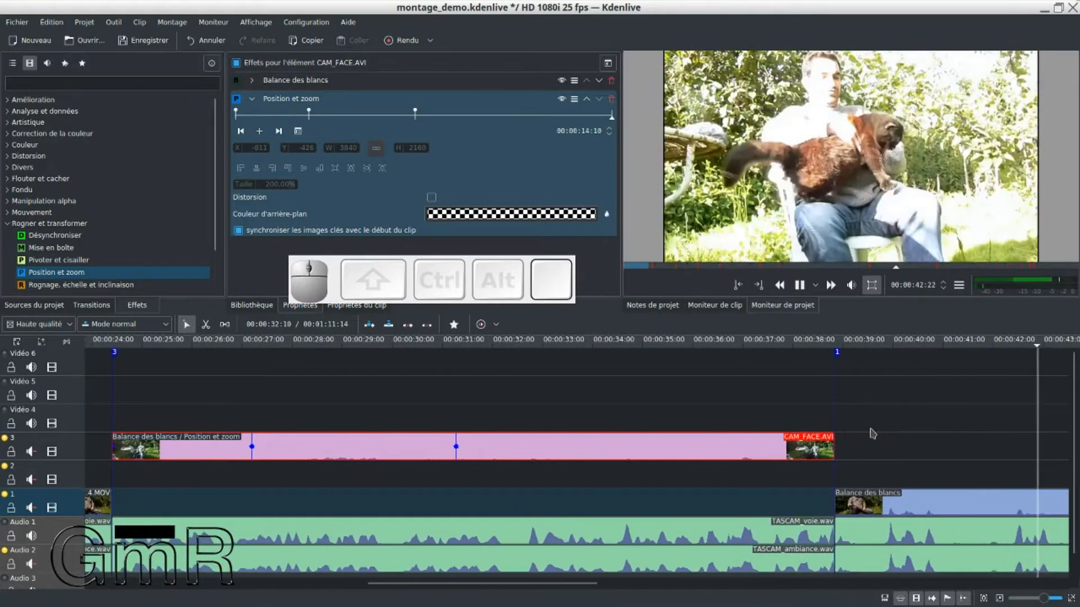
pyautogui.press('space')
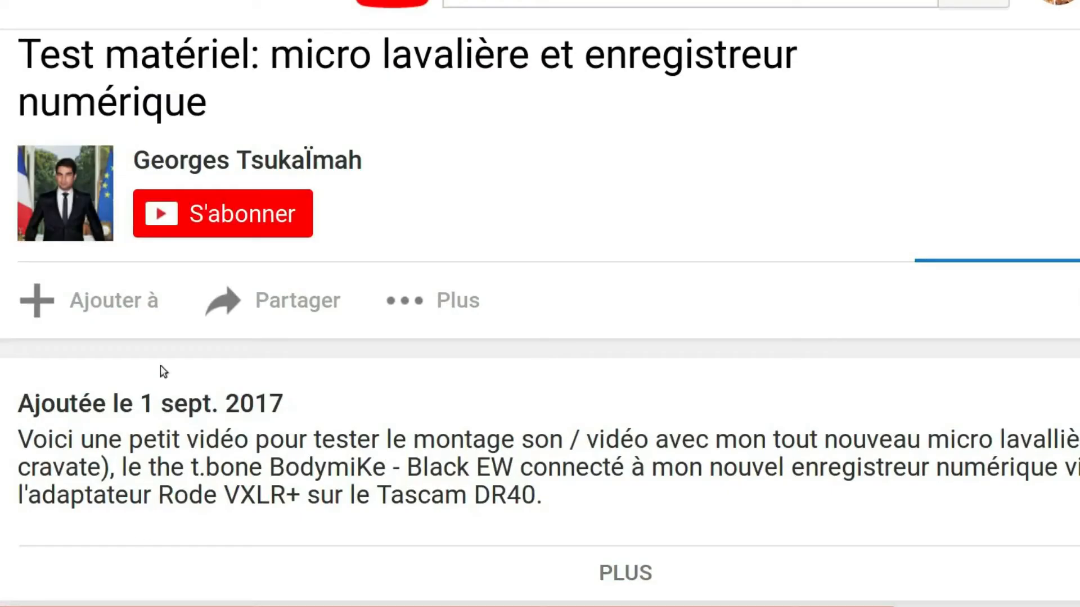
# On the YouTube page of the lavalier microphone test video, subscribe to the channel and save the option to receive all its notifications
pyautogui.click(230, 219)
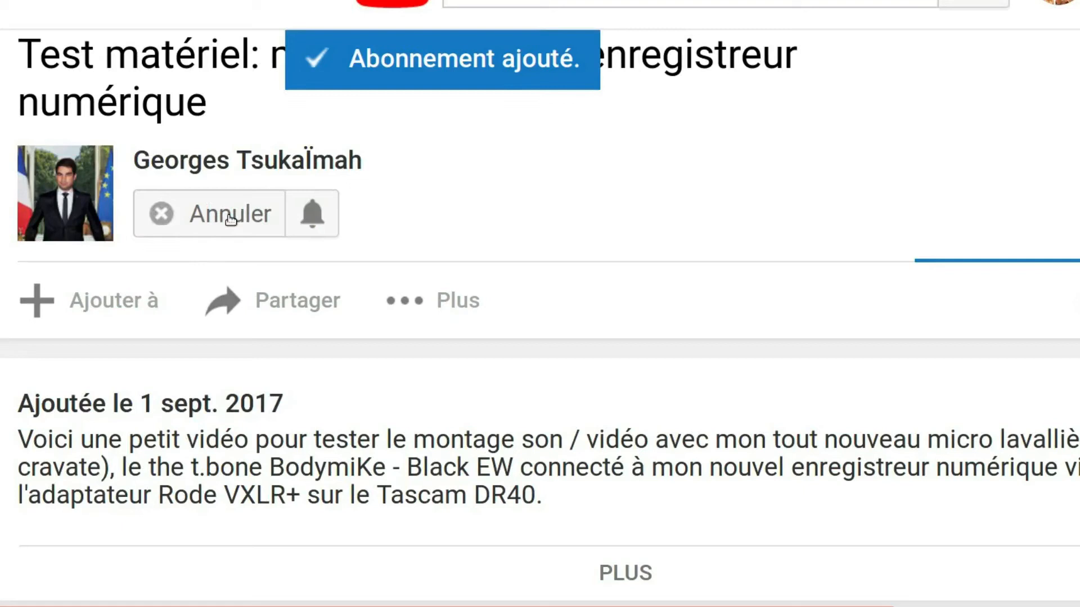
pyautogui.click(314, 218)
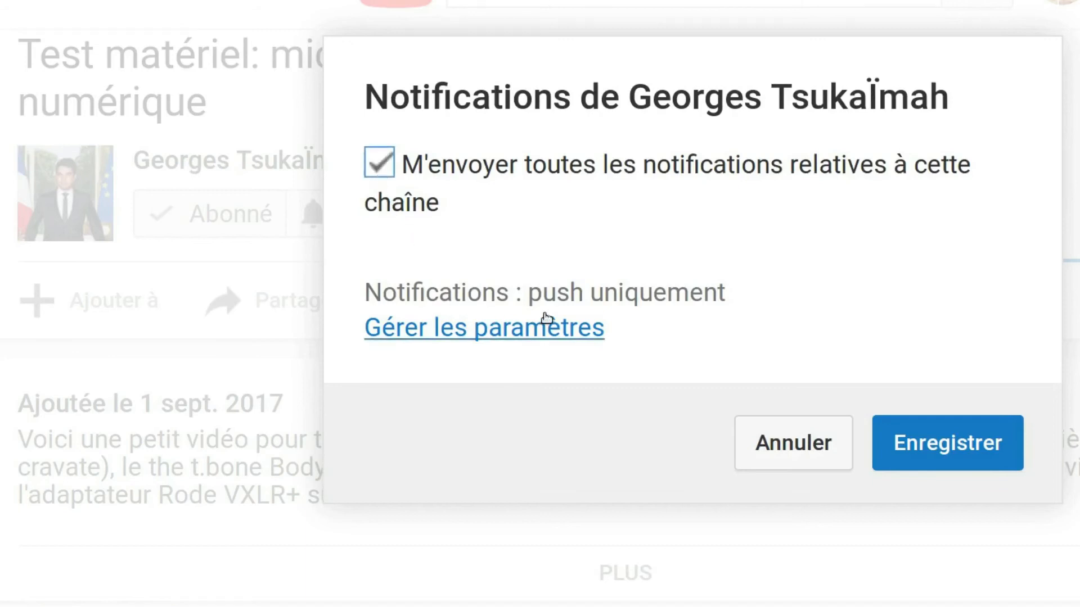
pyautogui.click(960, 449)
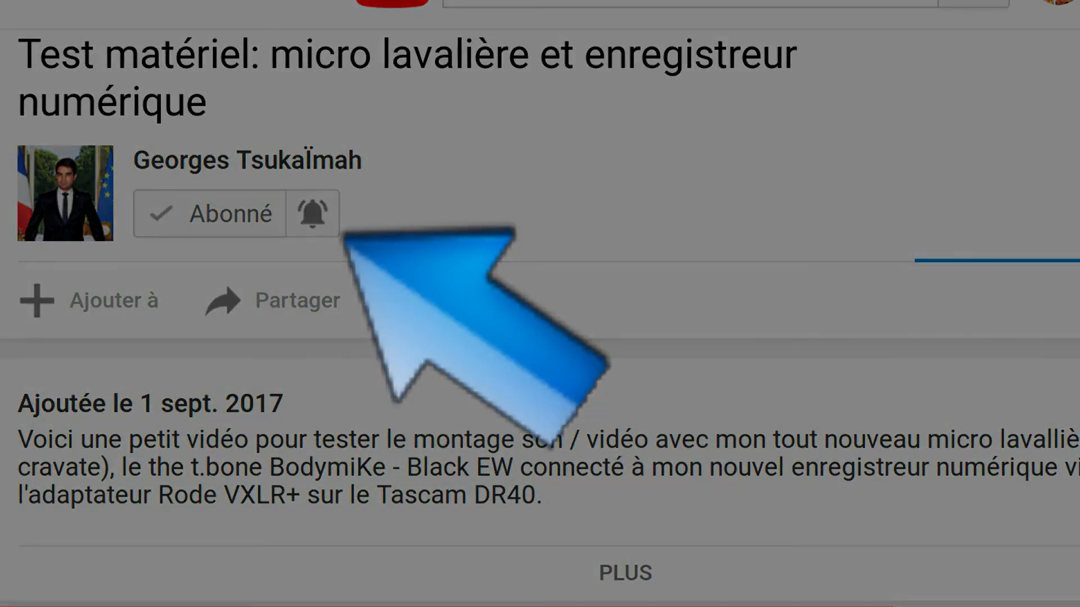